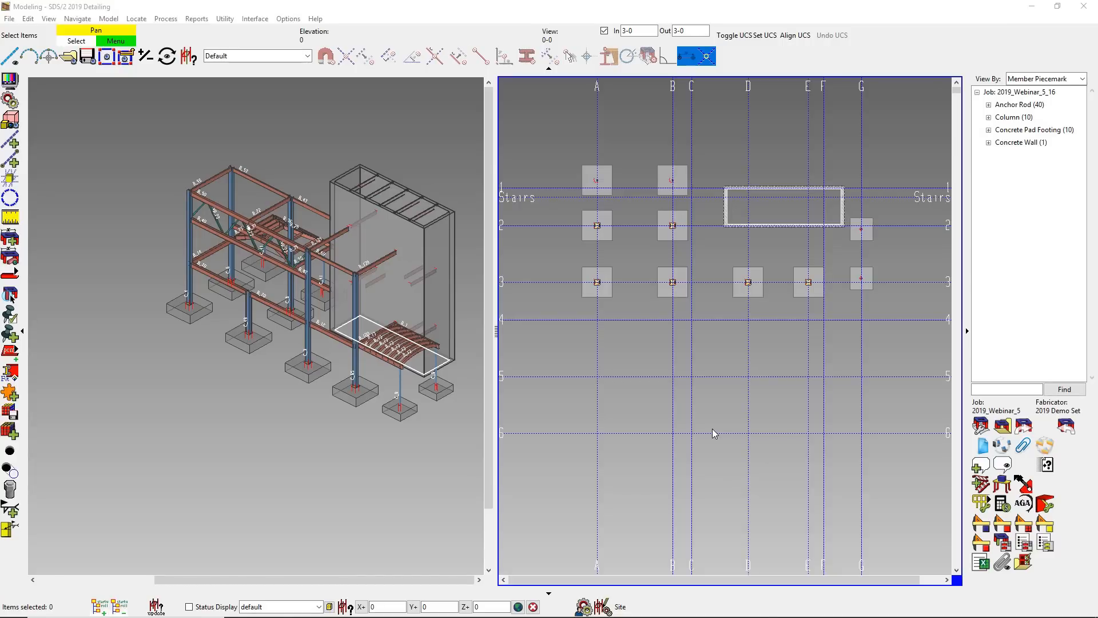
- Make the 0-0 plan view the active tile and show the ANCHOR BOLT LAYOUT PLAN reference drawing
right_click(713, 432)
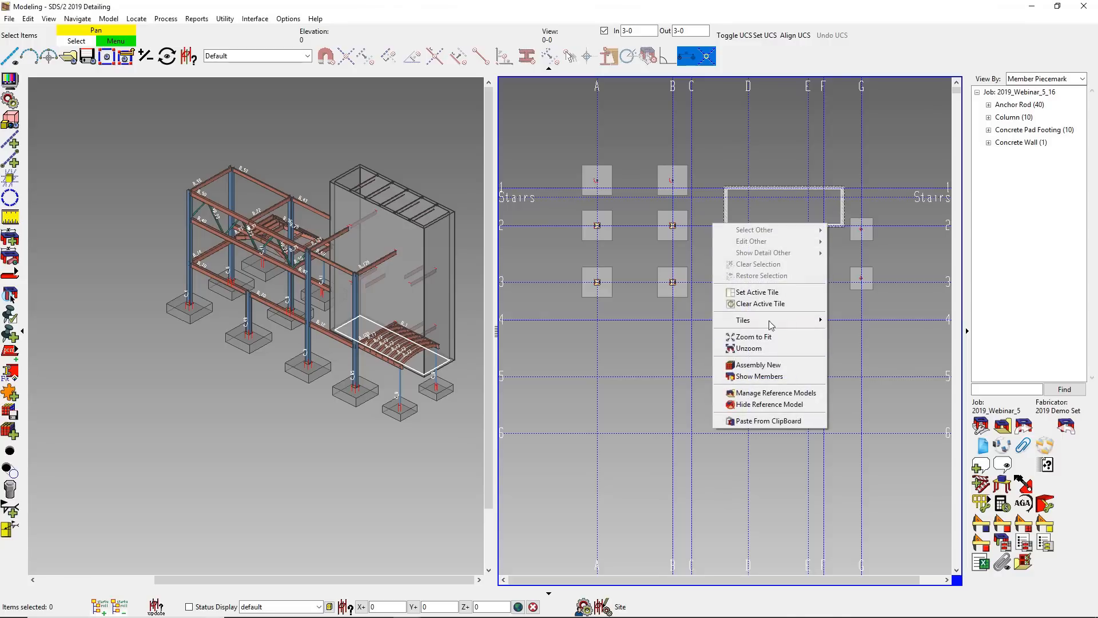
click(776, 293)
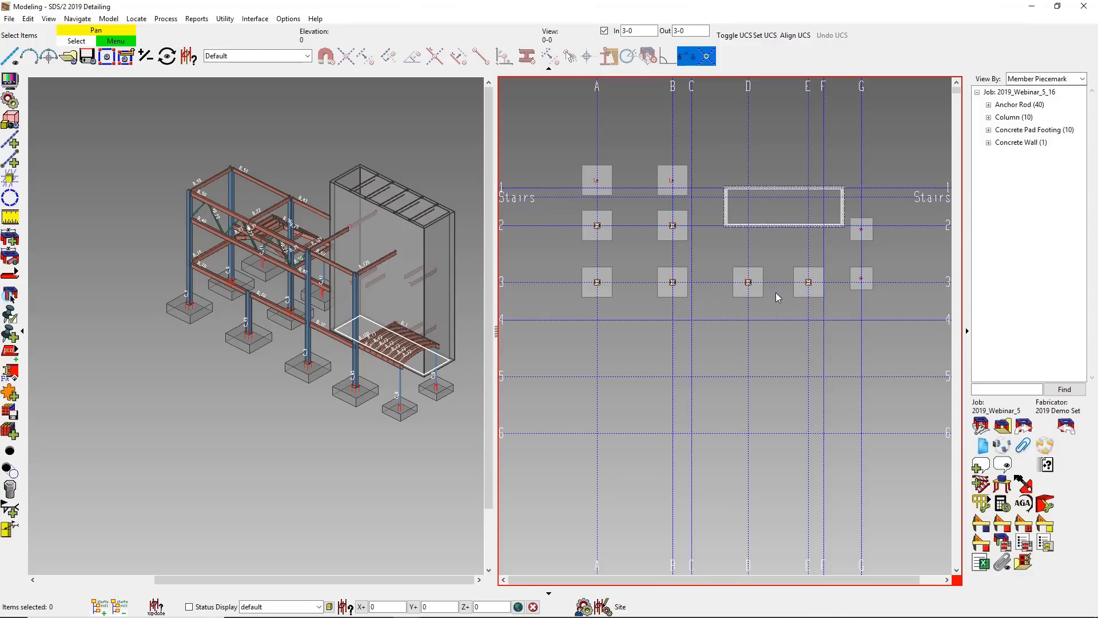
click(980, 426)
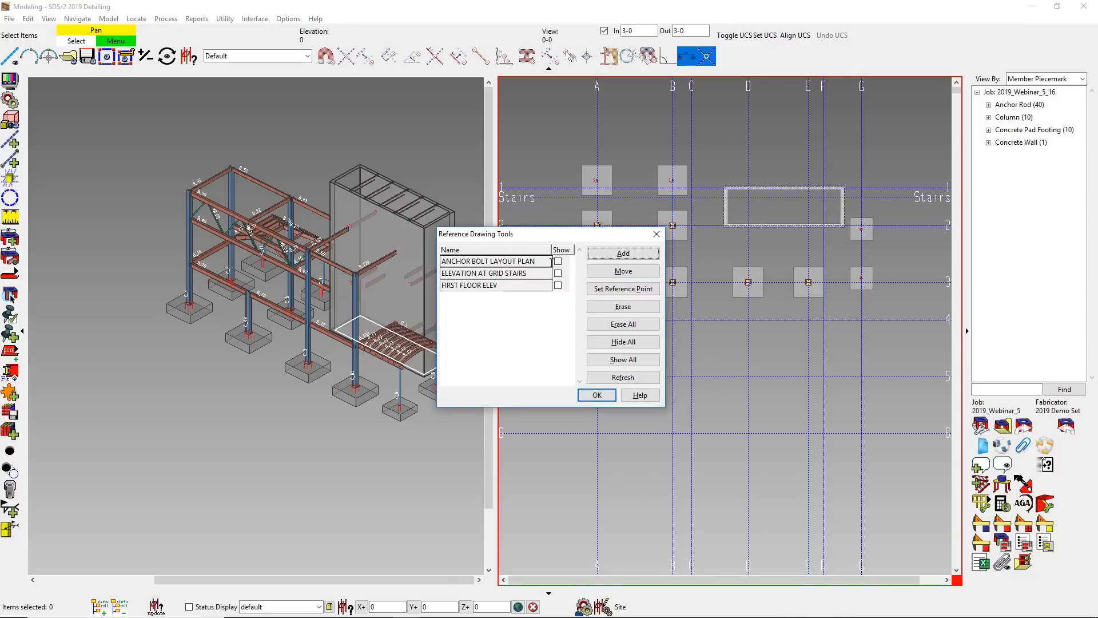
click(557, 262)
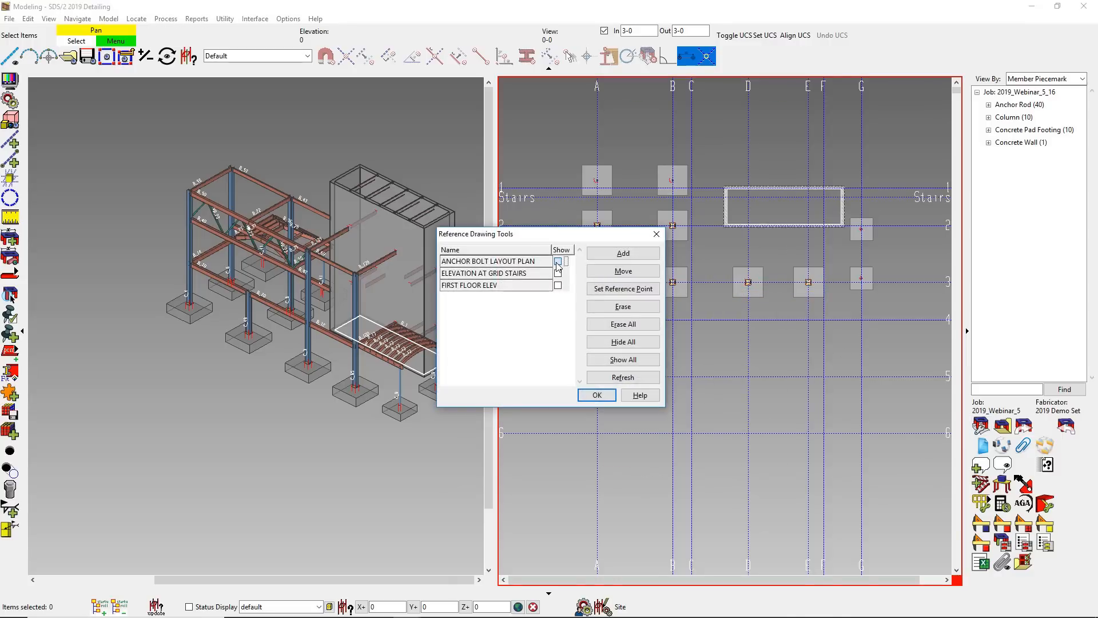
click(596, 395)
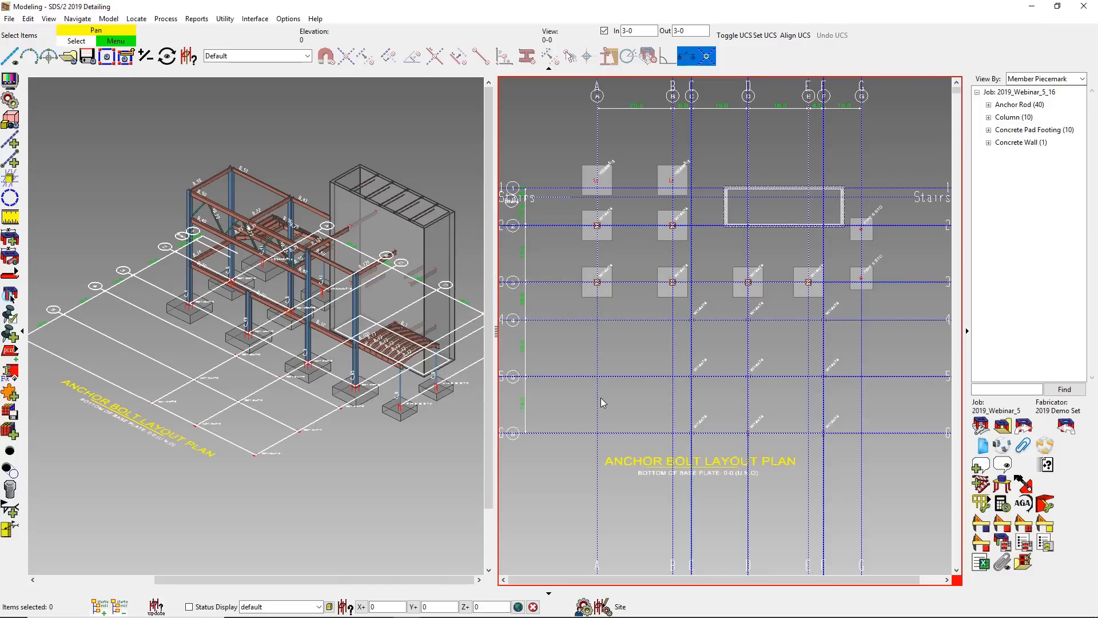
- Set up a new W14x74 column with user base plate 1, bottom elevation 0 and top elevation 42-0
click(12, 274)
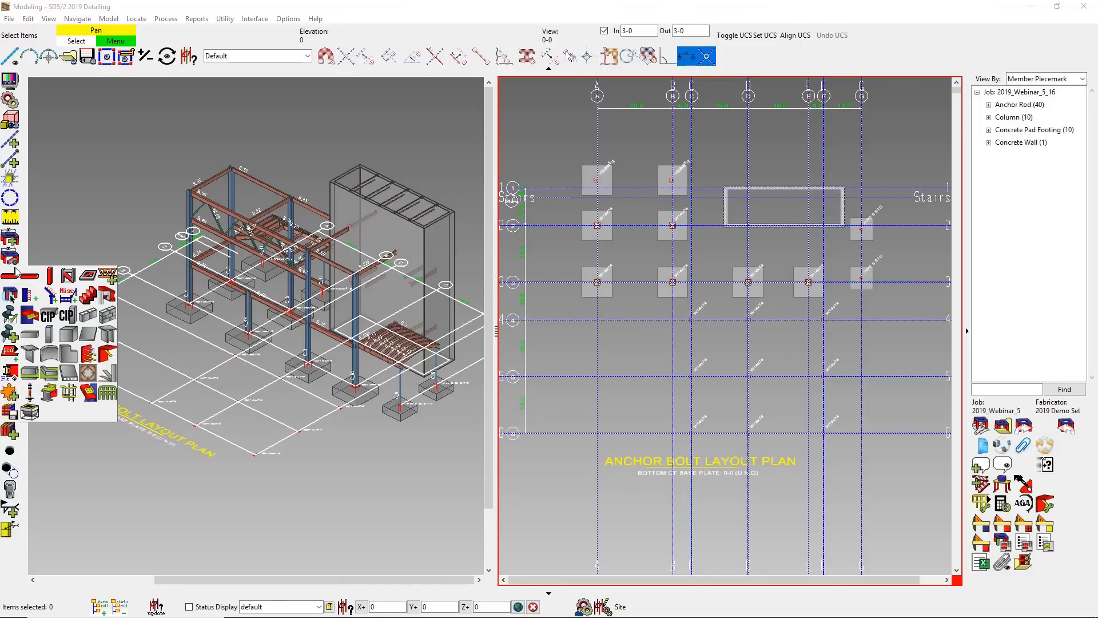
click(50, 275)
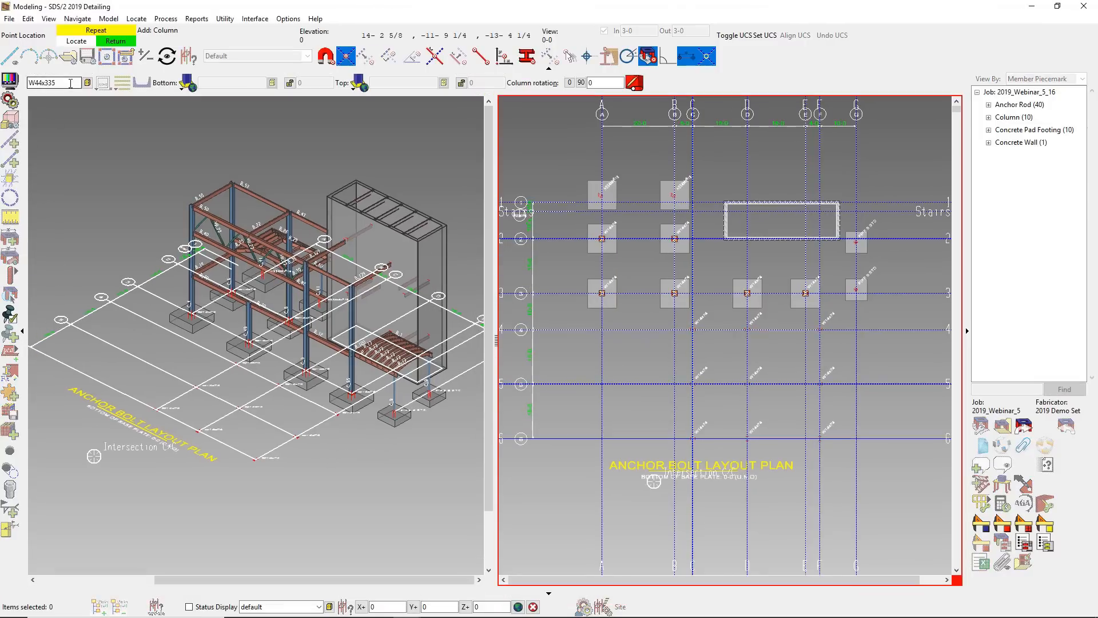
text(w14x74)
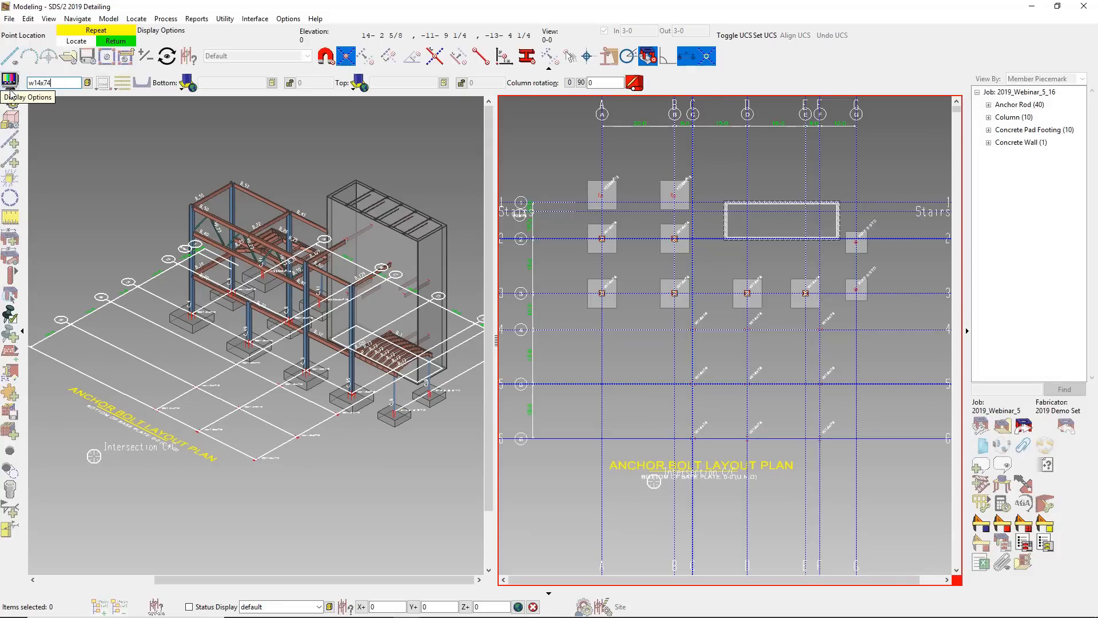
key(Tab)
click(186, 83)
click(190, 143)
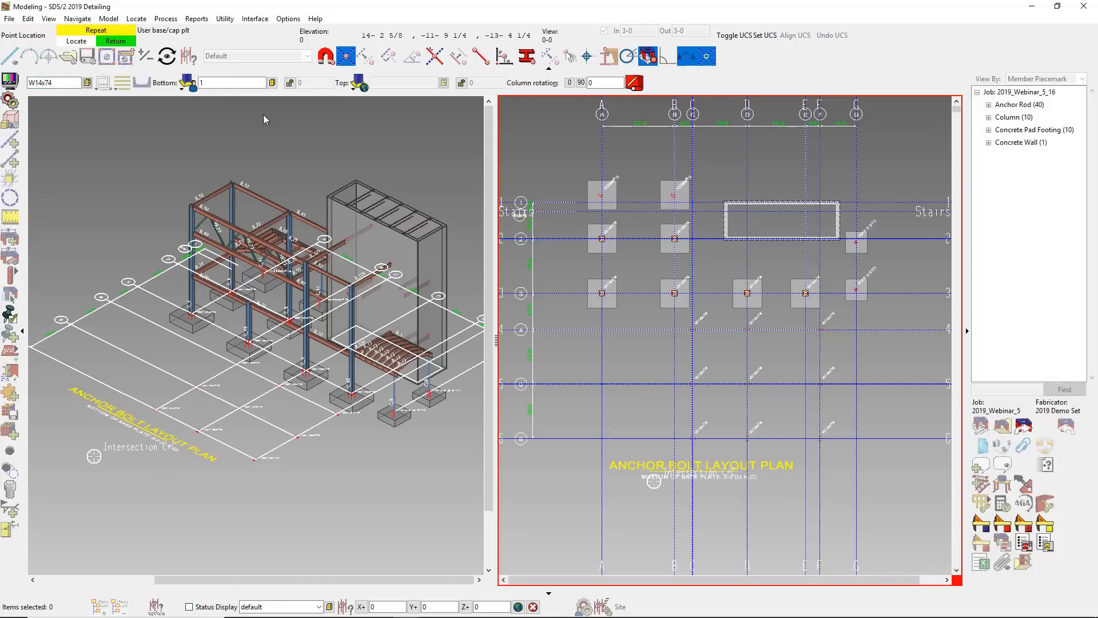
click(492, 83)
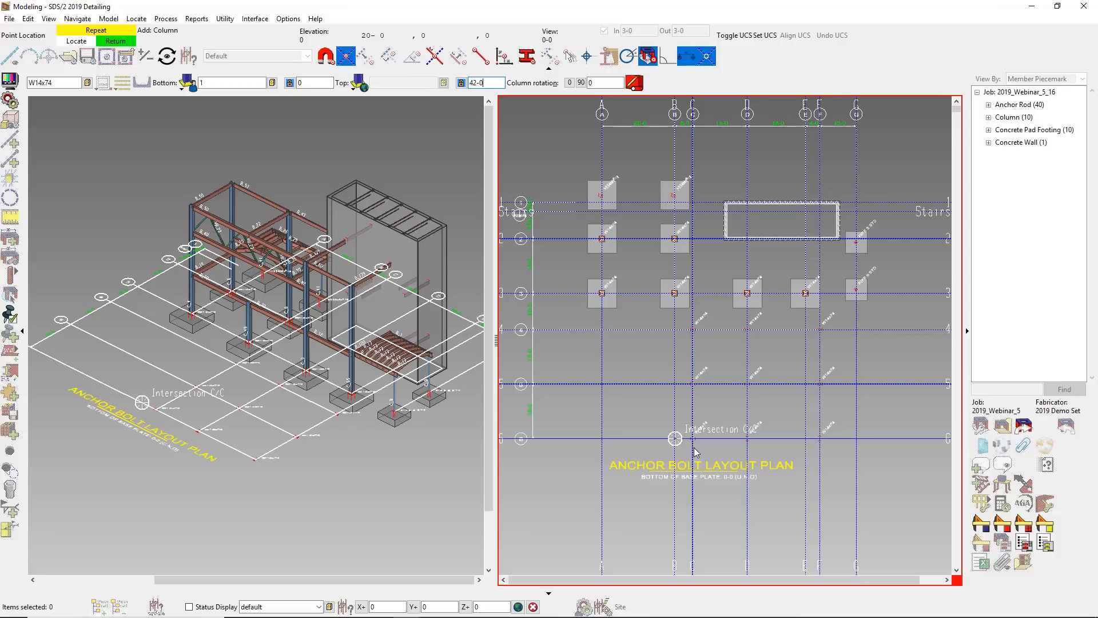
- Place seven unrotated W14x74 columns at the intersections of grids C, D and F with lines 4 and 5, plus C with line 6
scroll(690, 439, up, 3)
click(690, 428)
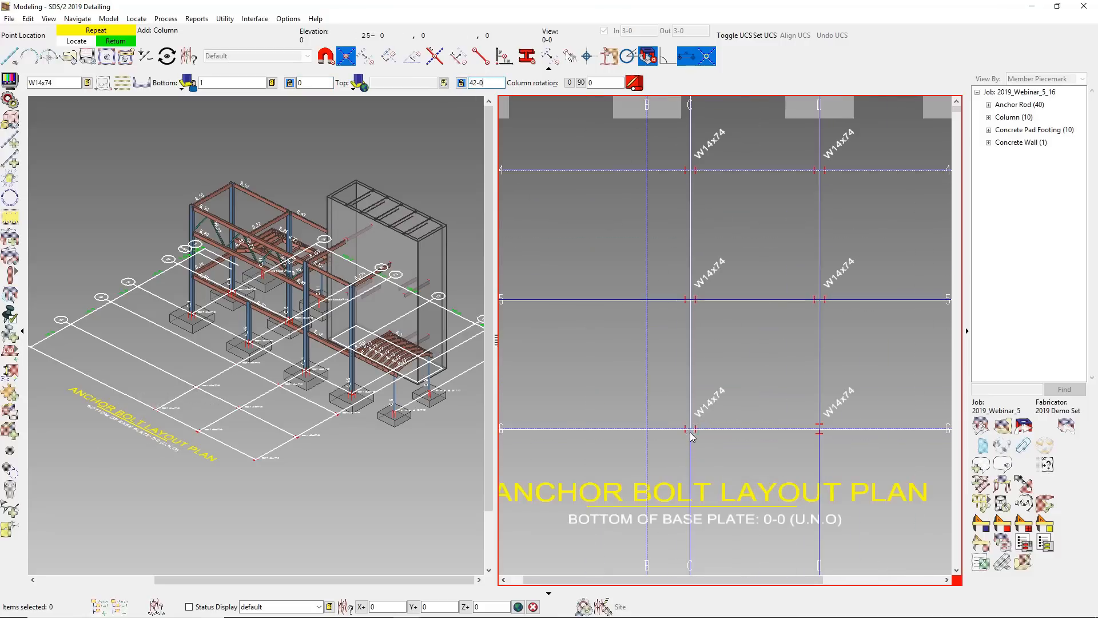
click(690, 298)
right_click(715, 188)
click(690, 169)
click(826, 204)
right_click(818, 306)
scroll(807, 308, down, 2)
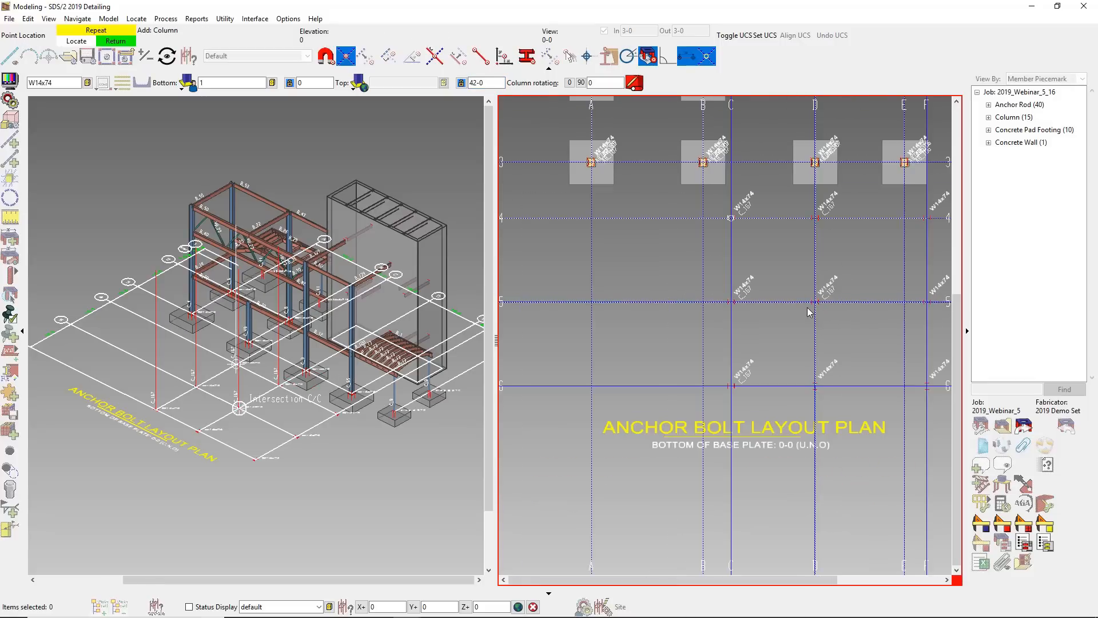
click(927, 302)
right_click(927, 234)
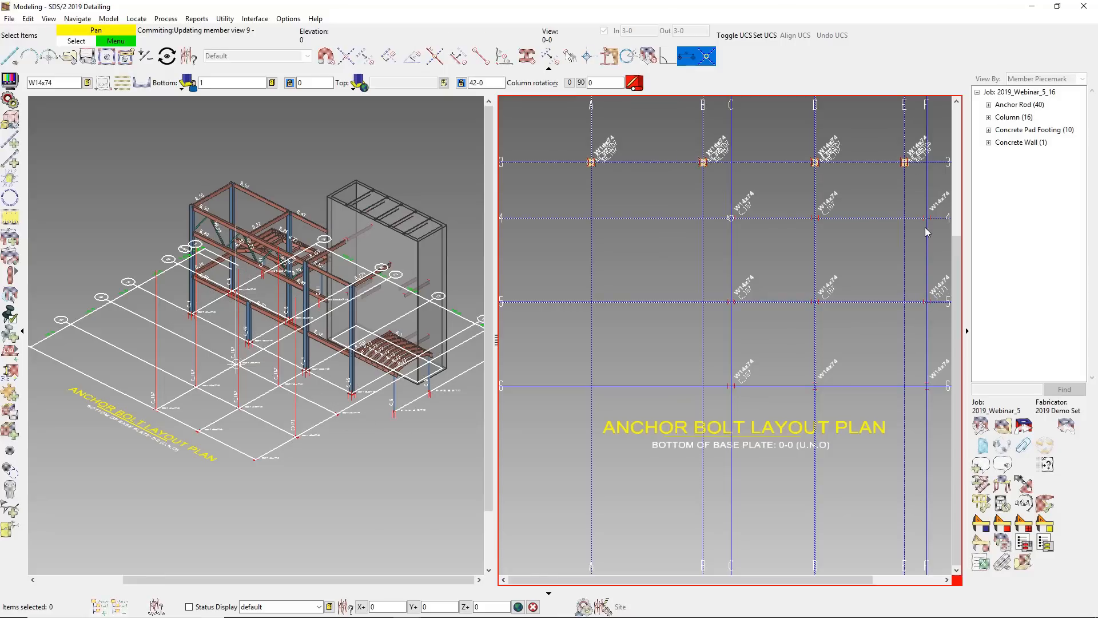
click(926, 221)
right_click(926, 224)
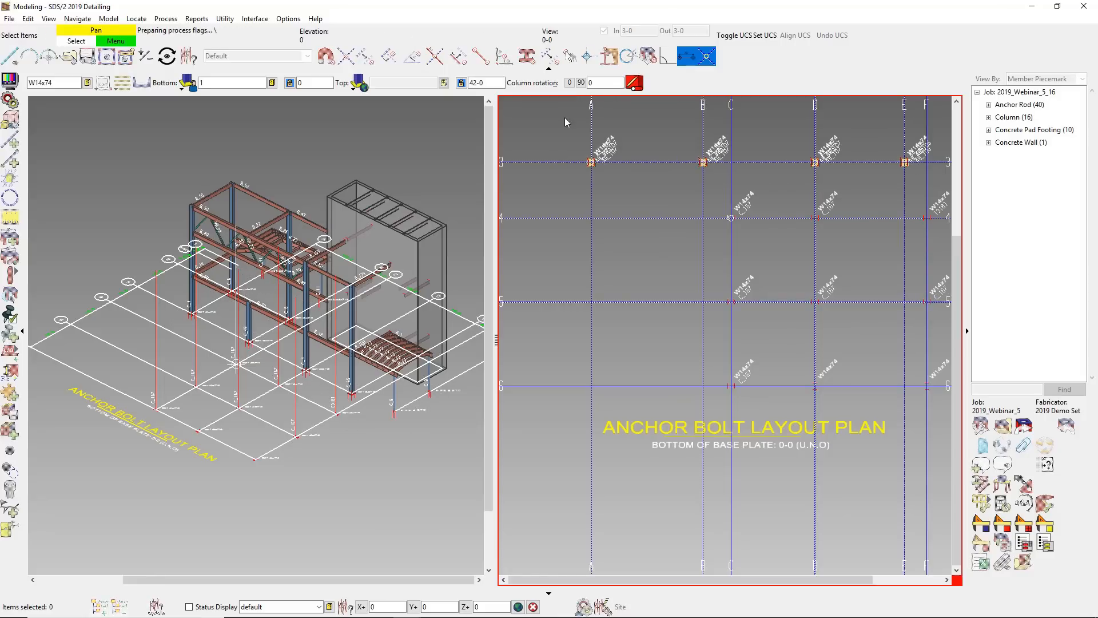
- Set the column rotation to 90 and place W14x74 columns at grid intersections D/6 and F/6
click(581, 83)
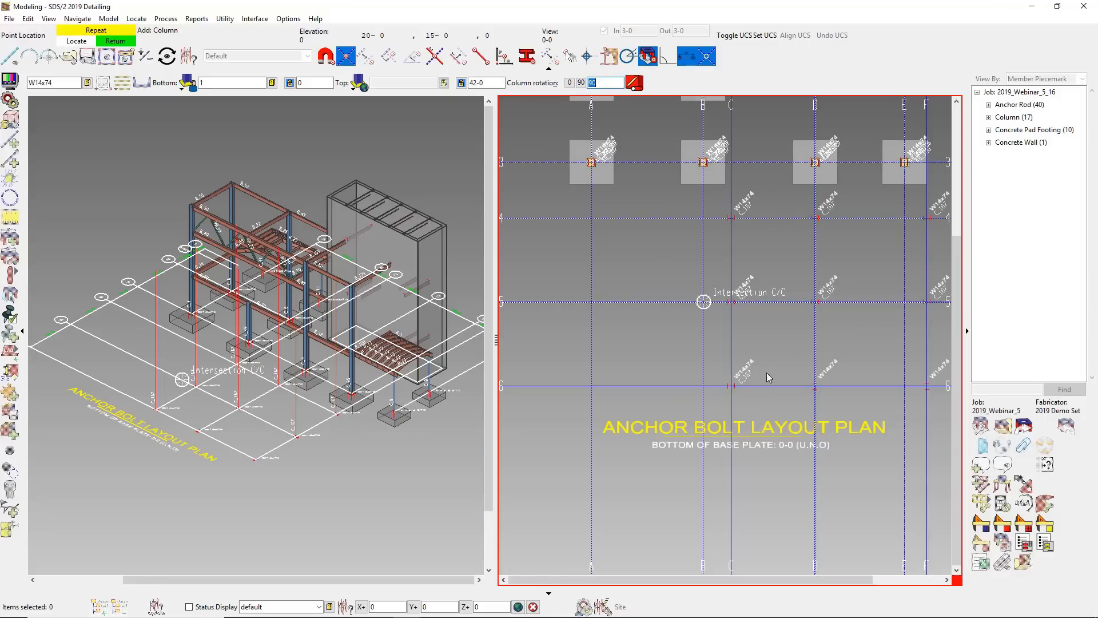
click(815, 385)
click(926, 386)
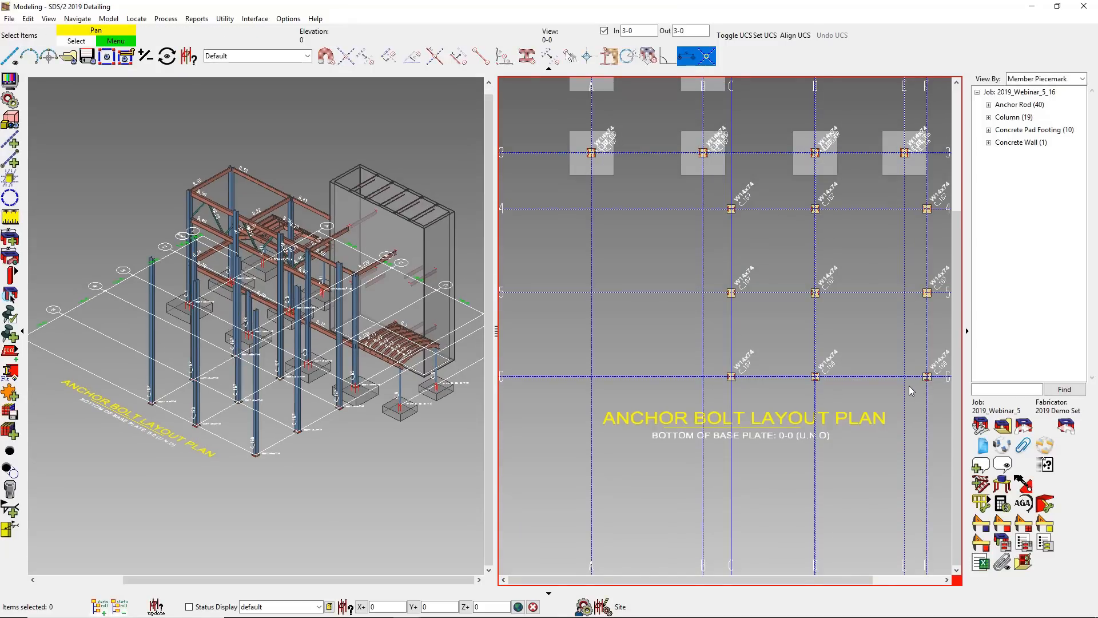
middle_drag(880, 379, 724, 426)
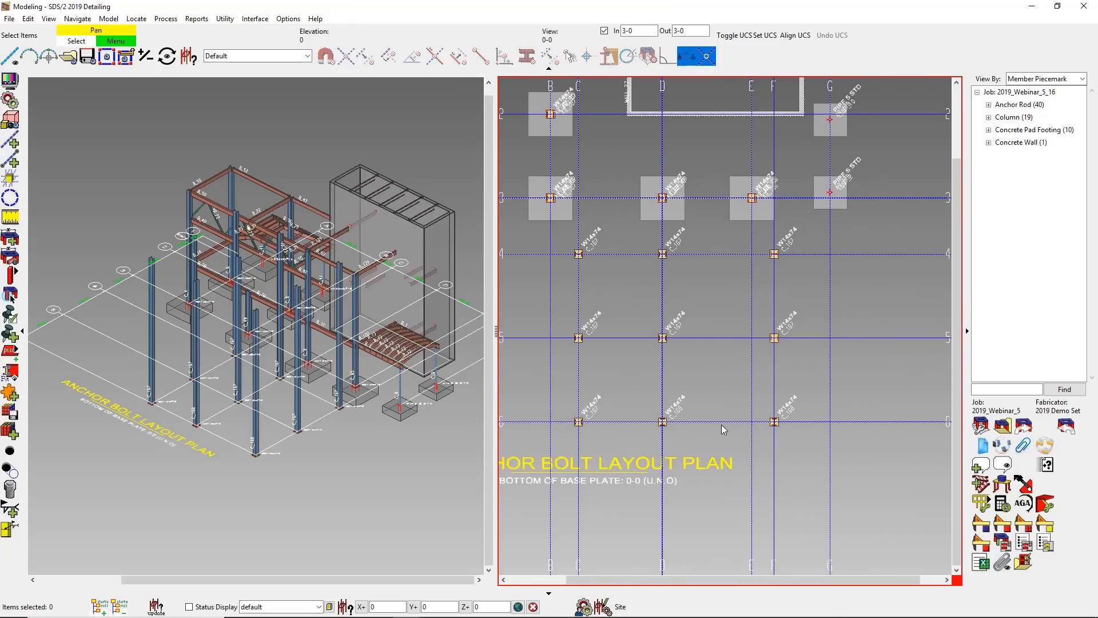
scroll(722, 425, up, 3)
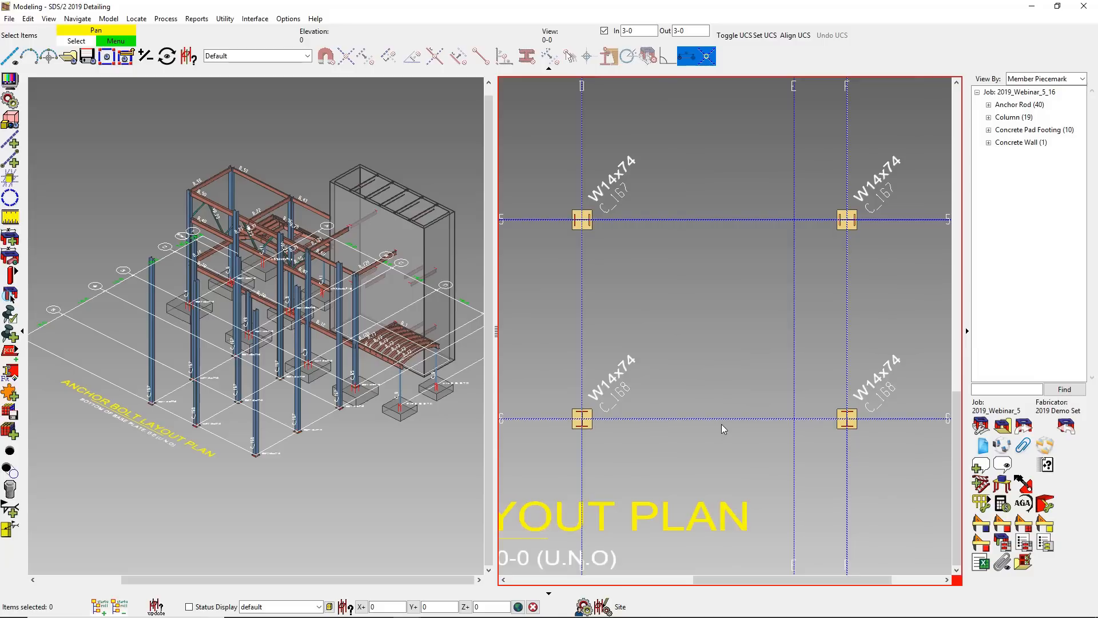
middle_drag(673, 198, 677, 358)
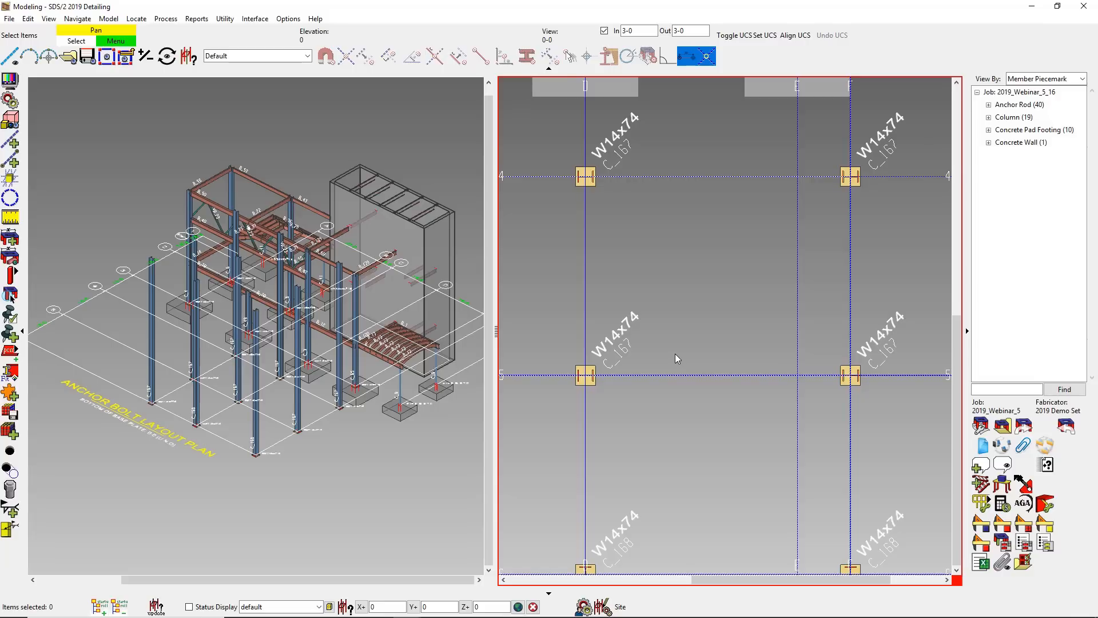
- Open the 12-0 erection view in the active plan tile
key(ctrl+o)
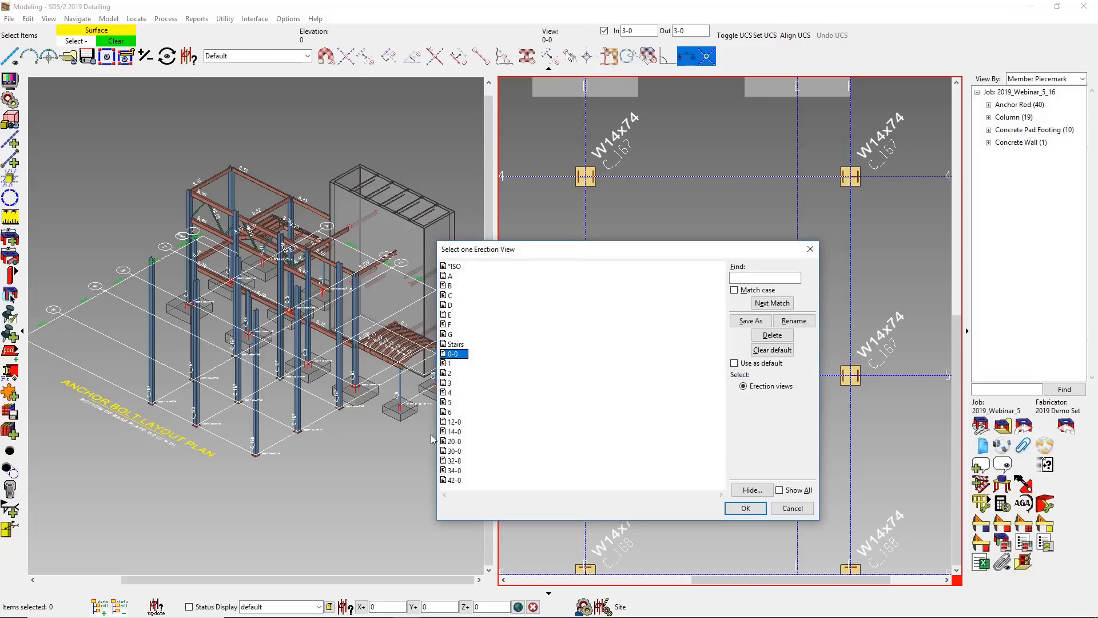
click(453, 422)
click(743, 508)
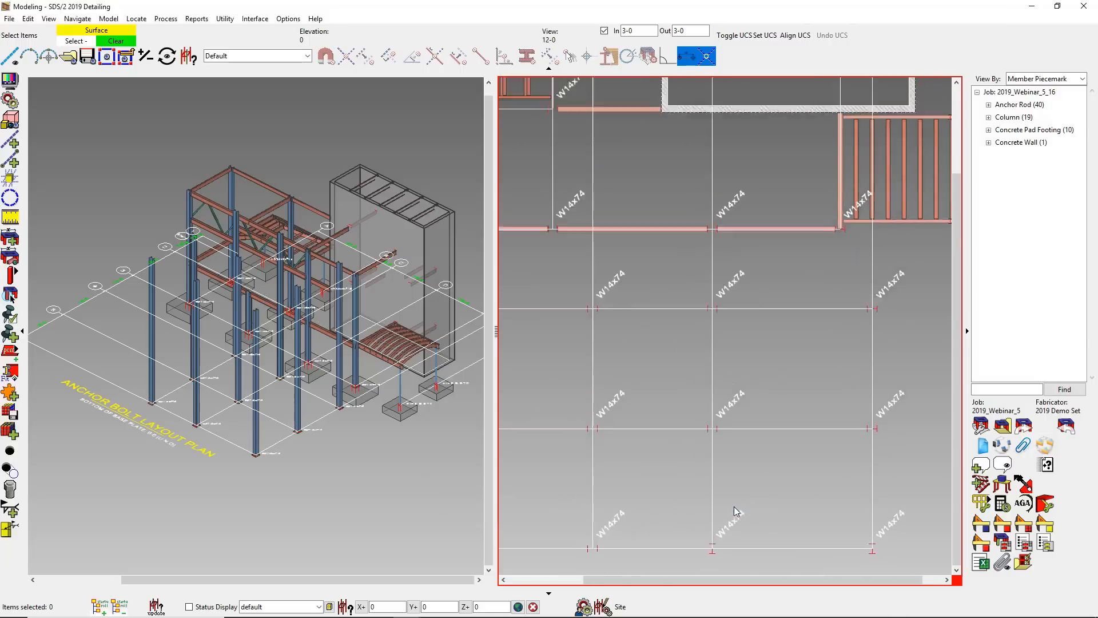
- Hide the ANCHOR BOLT LAYOUT PLAN reference drawing and show FIRST FLOOR ELEV instead
click(982, 431)
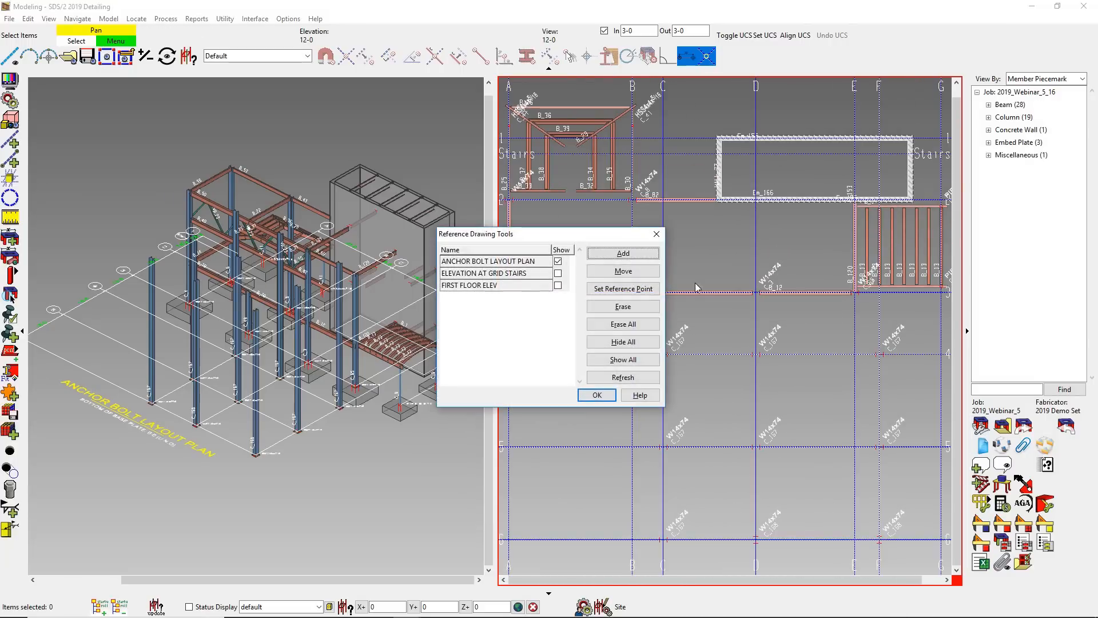
click(558, 261)
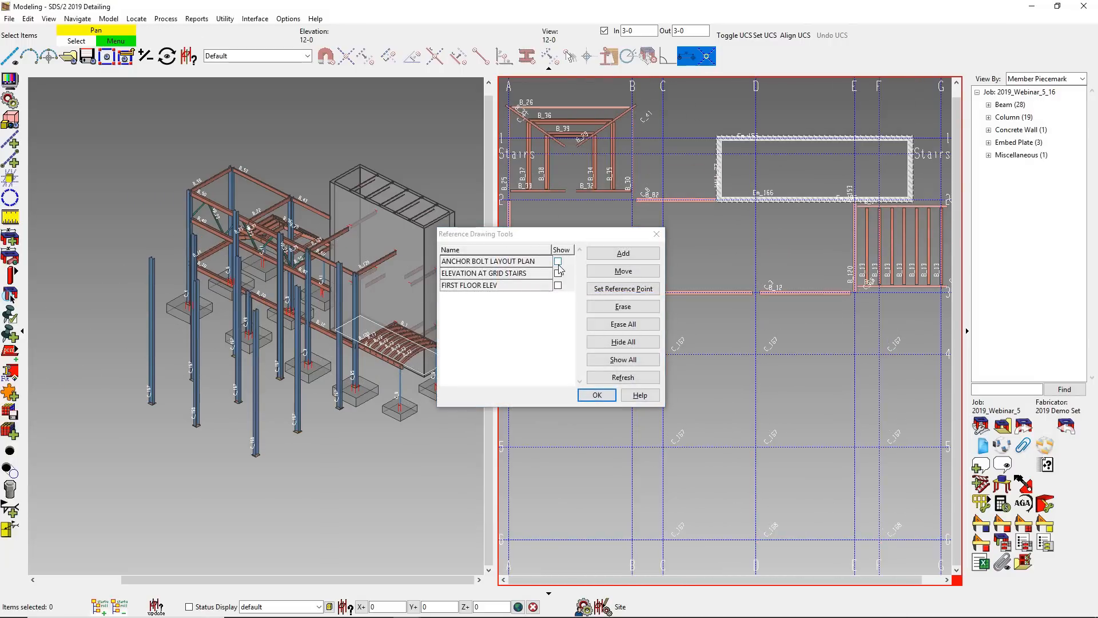
click(557, 285)
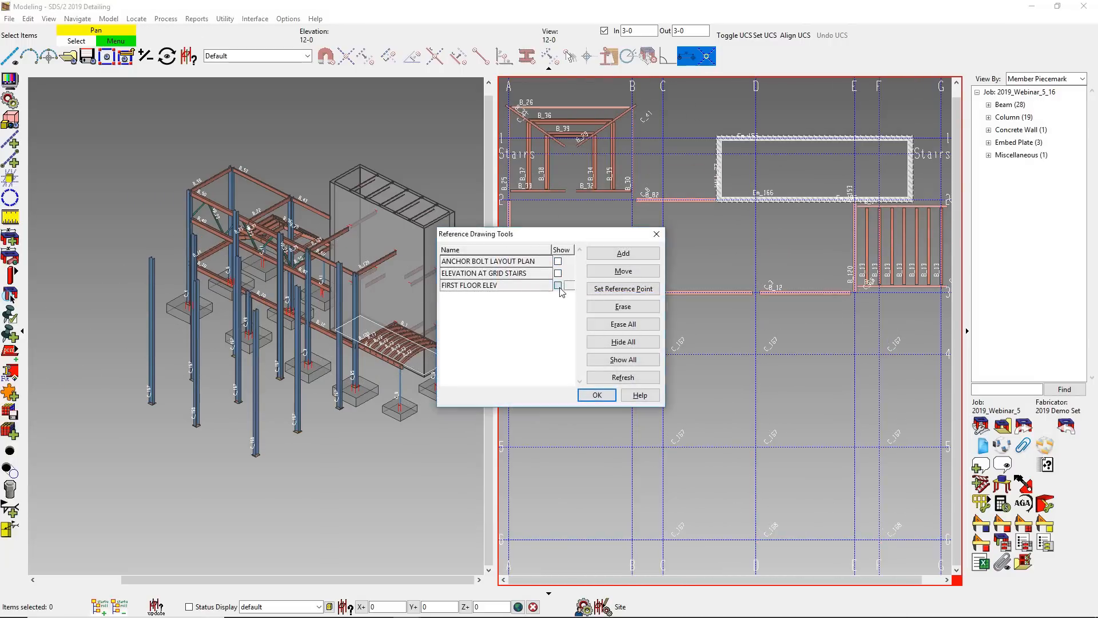
click(594, 394)
- Add W14x43 beams along grid line C, from line 6 to line 5 and from line 5 to line 4
click(10, 275)
click(30, 277)
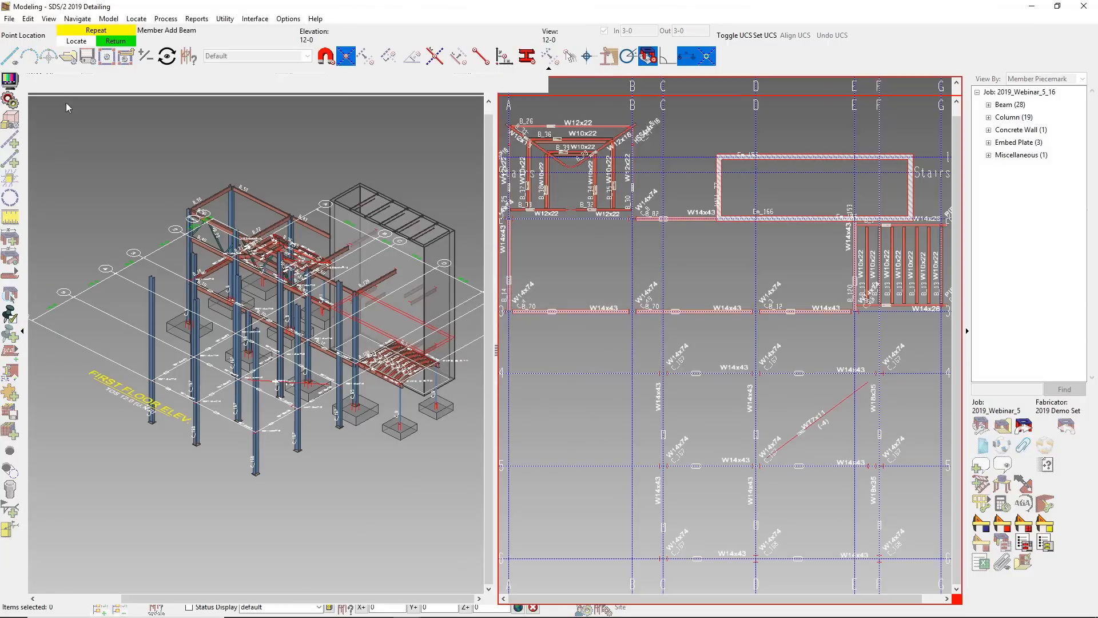
text(w14x43)
key(Return)
click(518, 84)
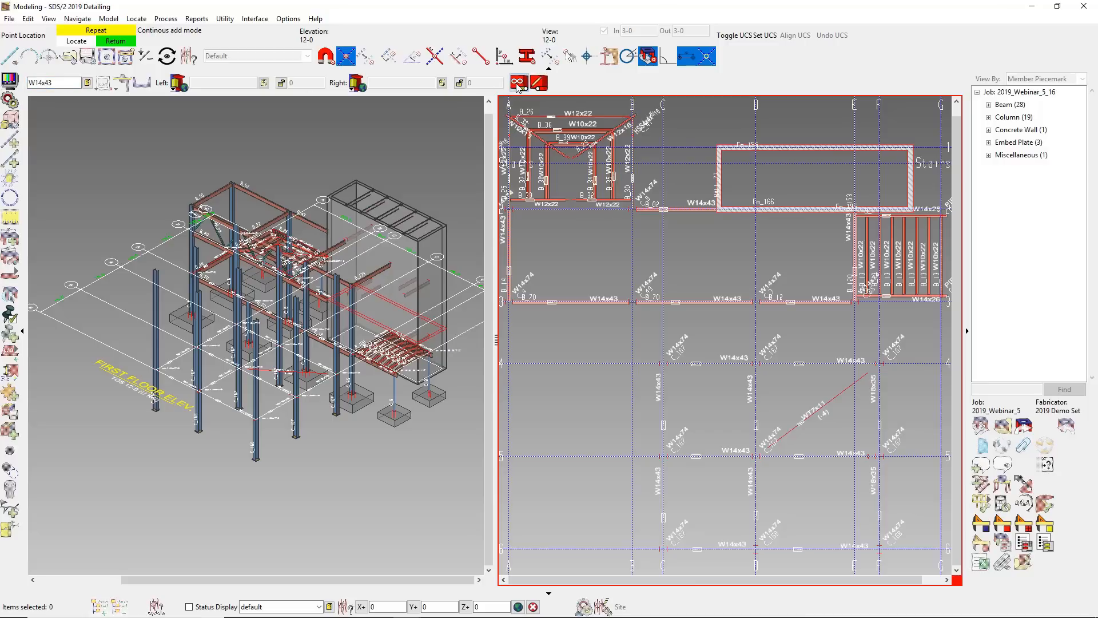
click(664, 550)
click(662, 457)
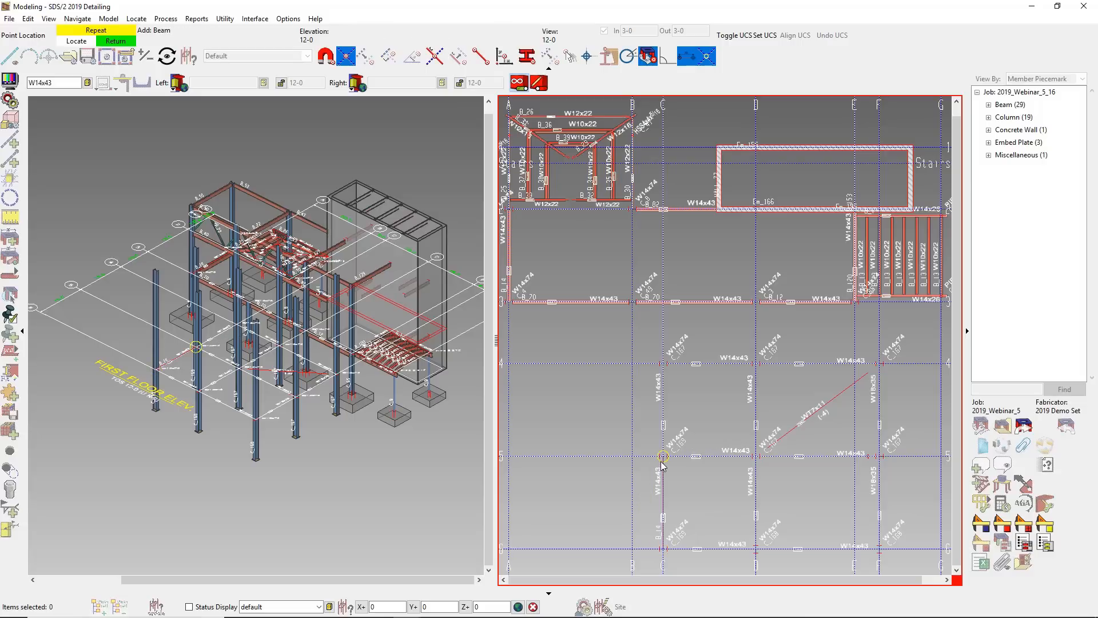
right_click(664, 369)
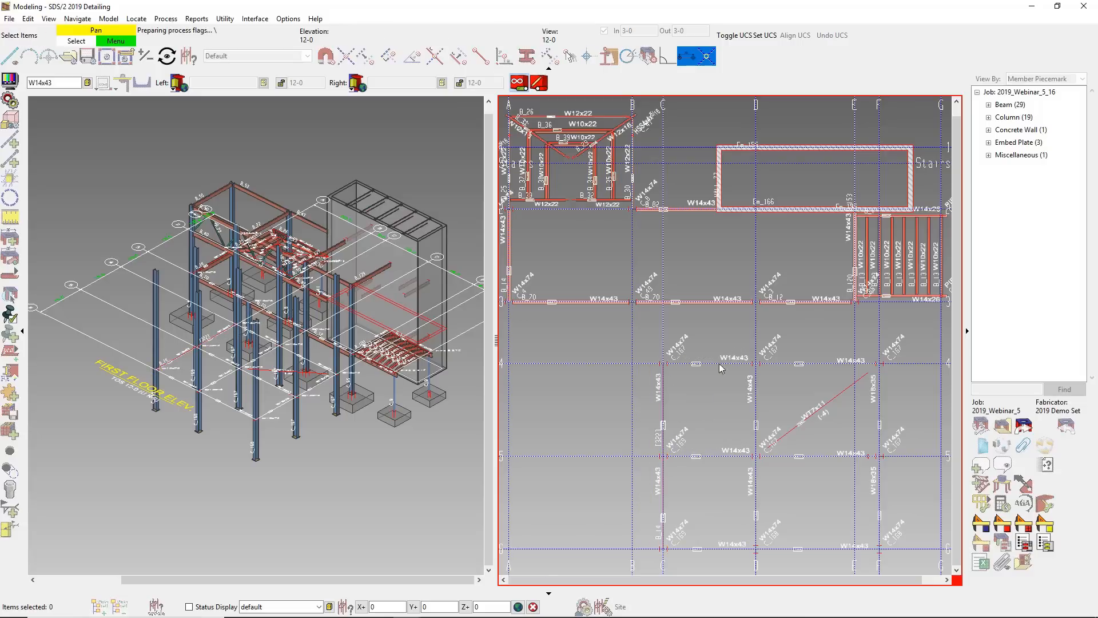
- Add W14x43 beams along grid D between lines 4 and 6, and along lines 4, 5 and 6 from C through D to F
click(756, 364)
click(756, 456)
click(755, 550)
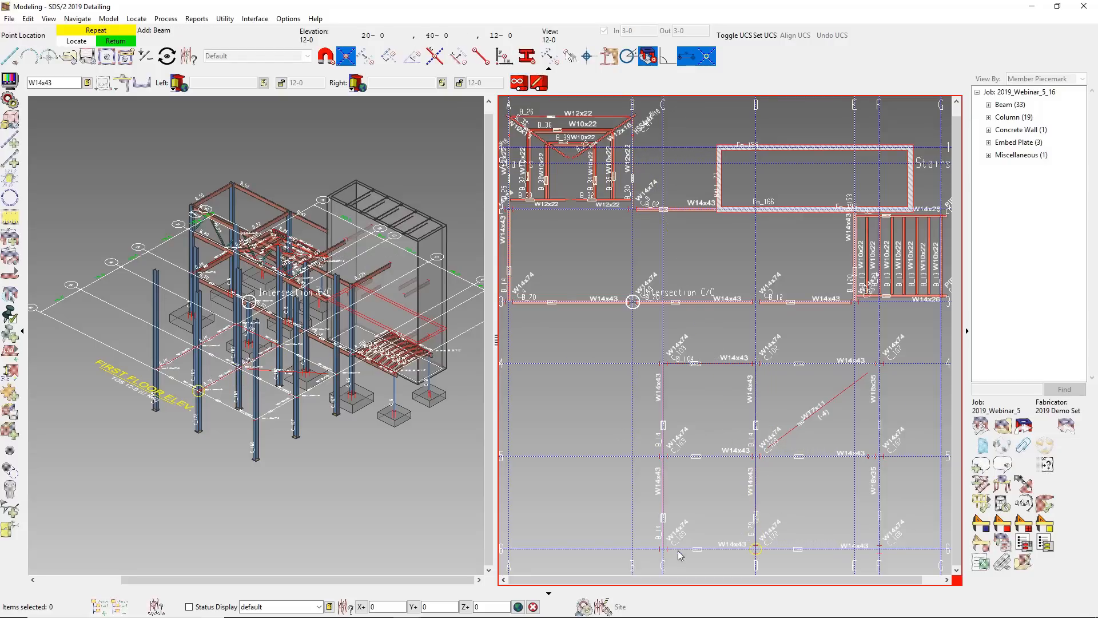
click(664, 549)
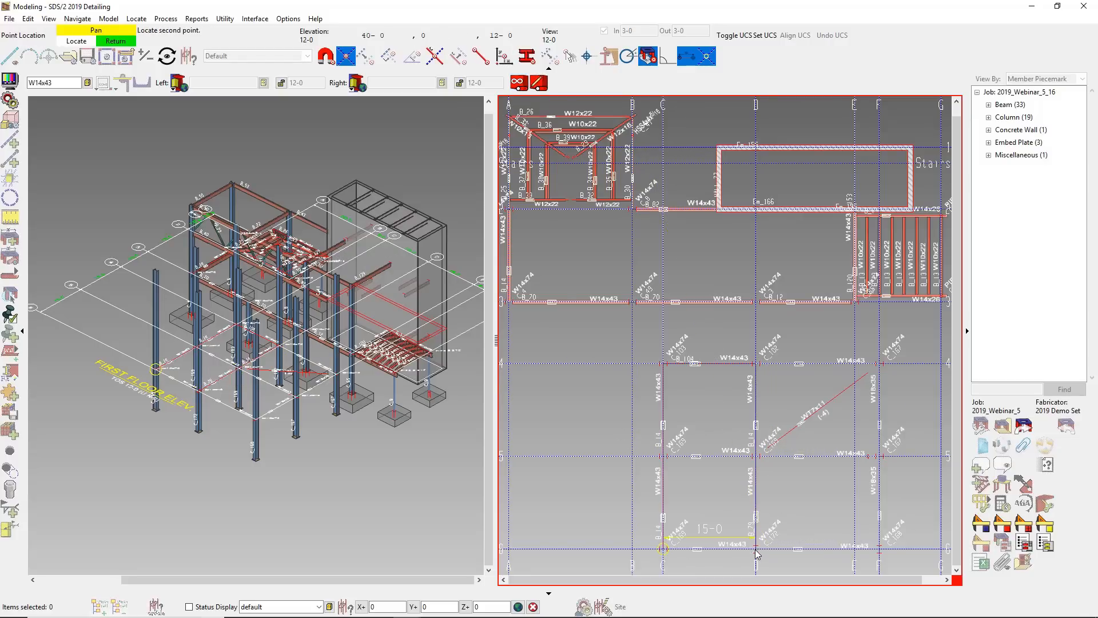
click(664, 457)
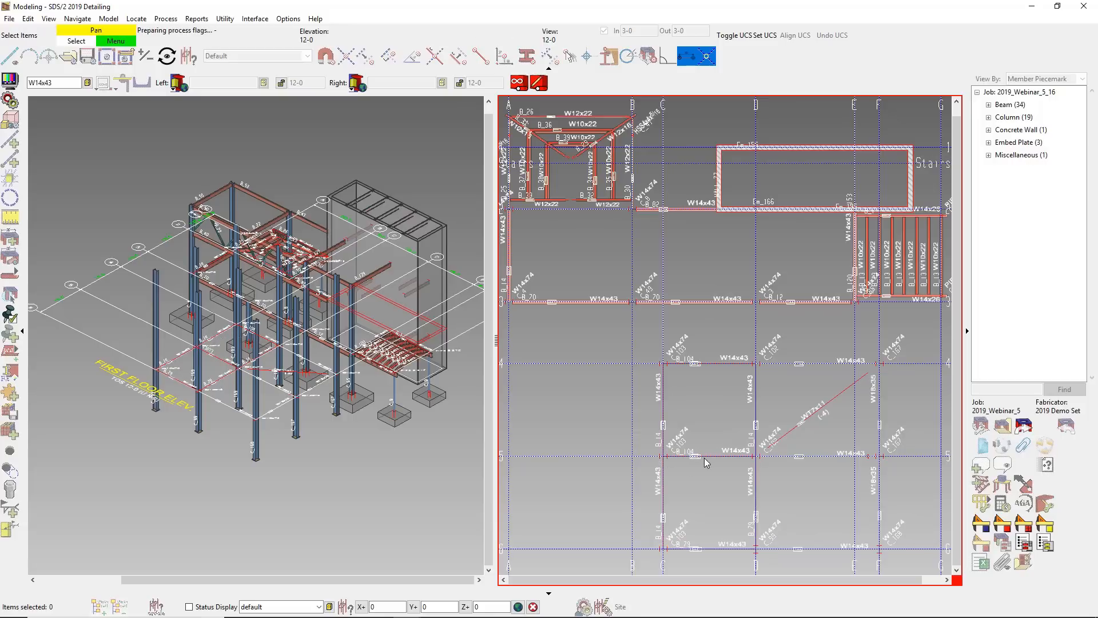
click(762, 372)
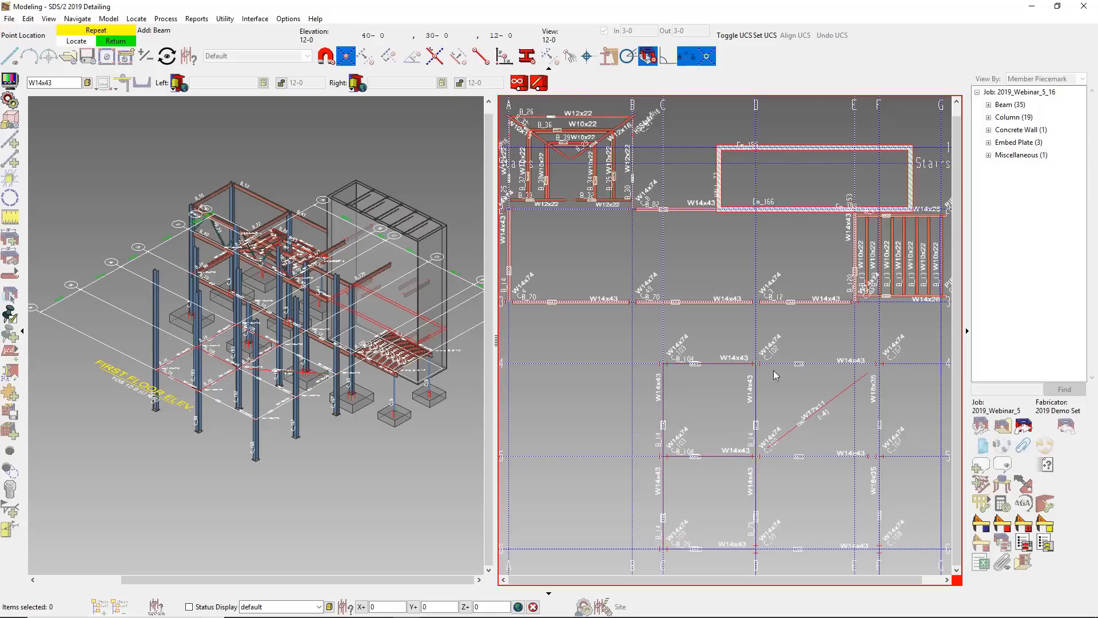
click(881, 366)
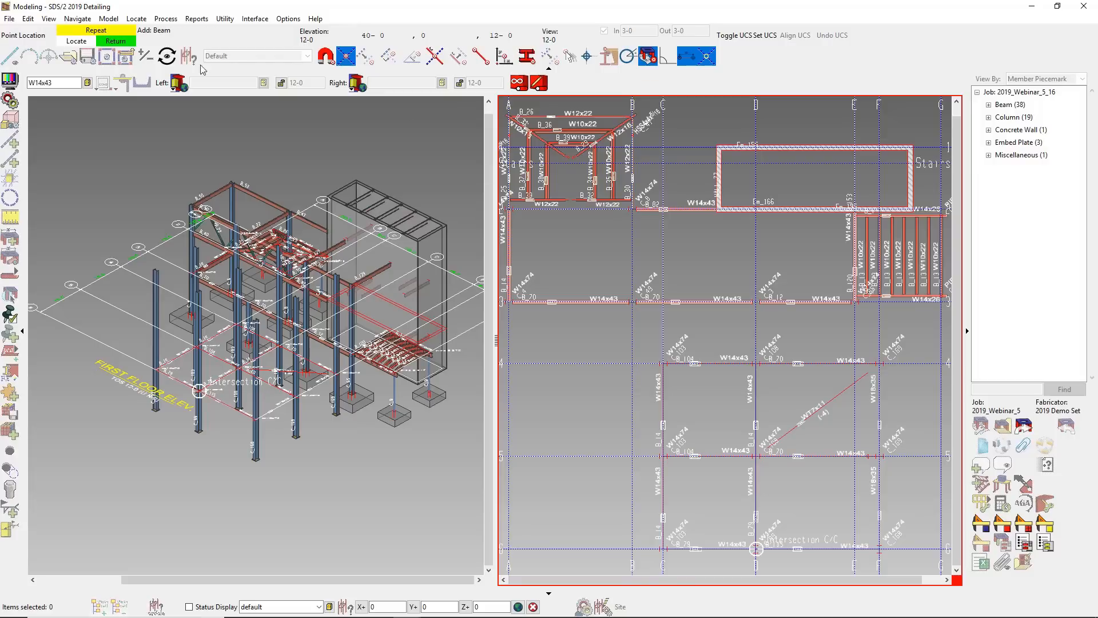
- Add W18x35 beams along grid line F from line 6 to line 5 and from line 5 to line 4
double_click(43, 82)
text(w18x35)
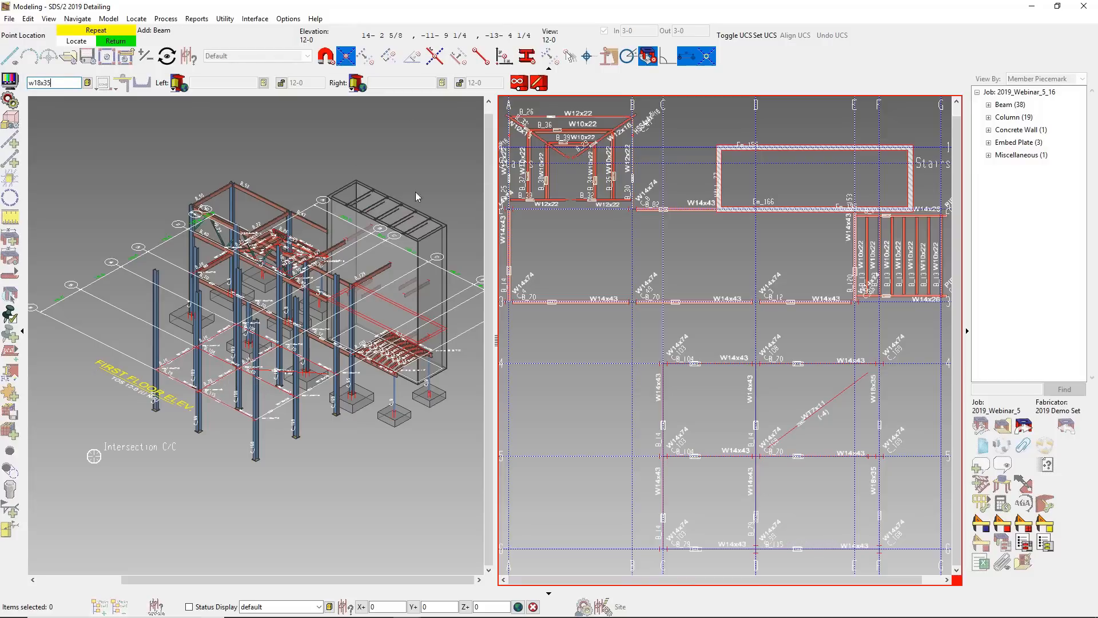
click(884, 557)
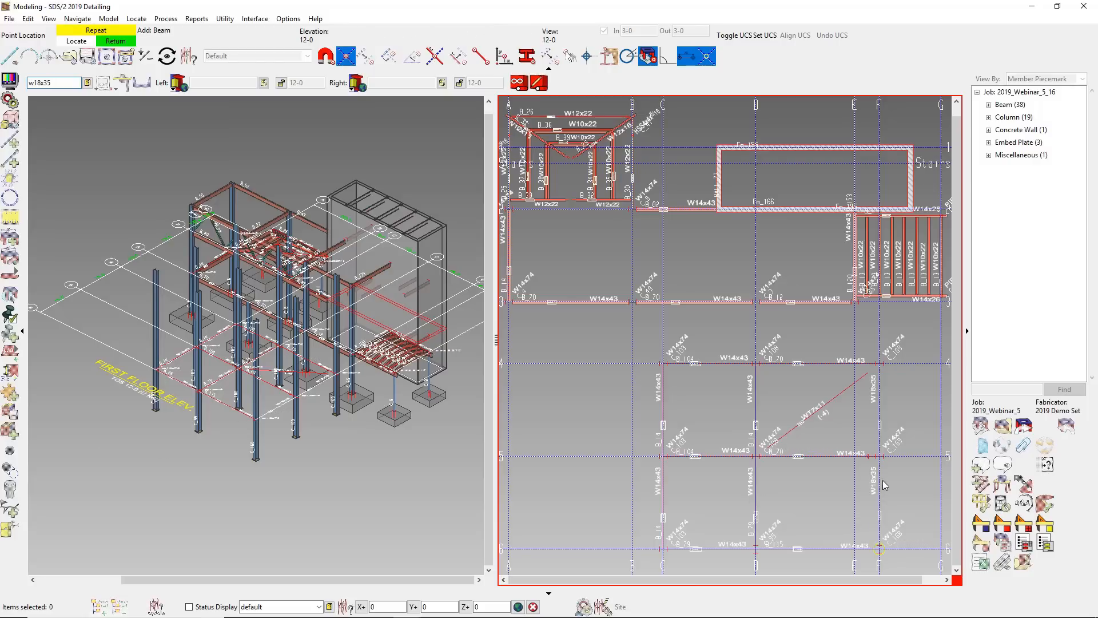
click(880, 468)
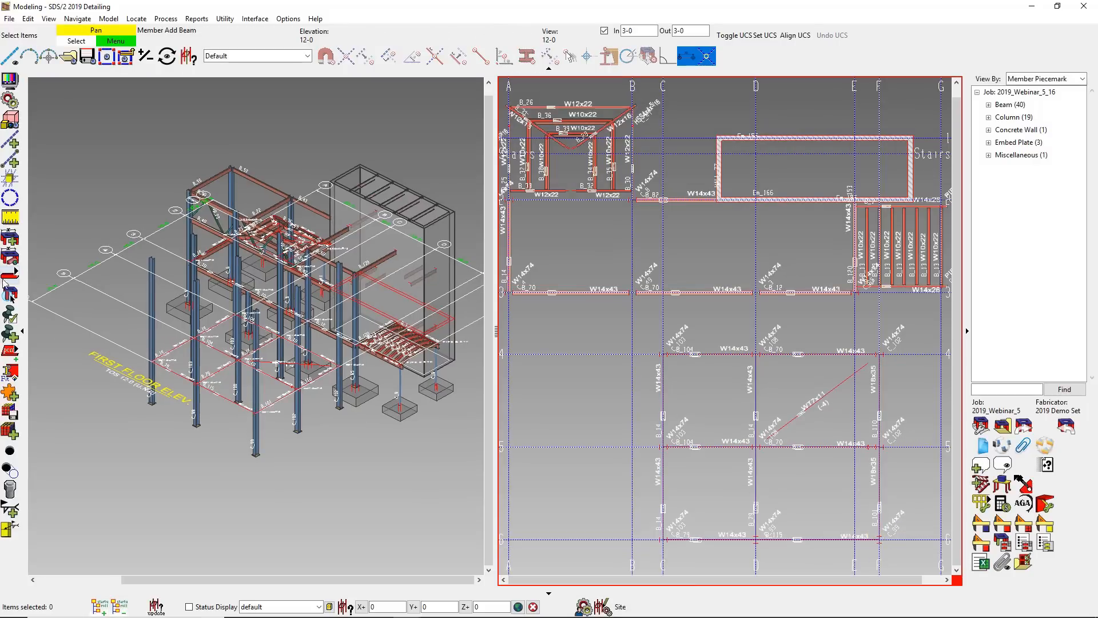
- Add a WT7x11 horizontal brace from grid D/5 to grid F/4, with both end elevations set to 11-8
click(16, 270)
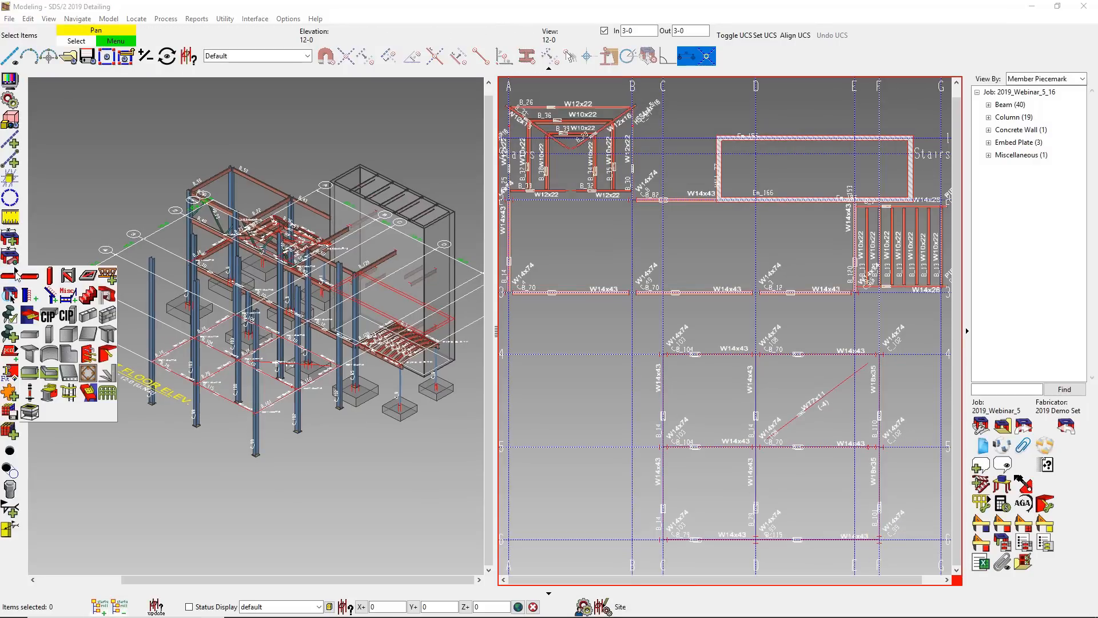
click(88, 278)
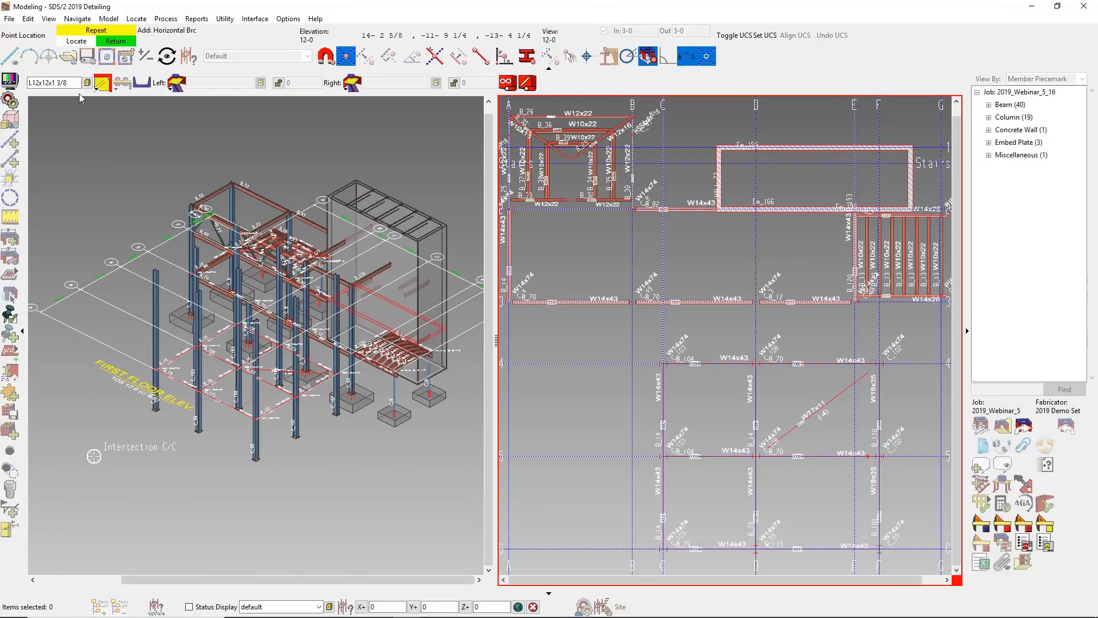
drag(74, 83, 16, 85)
text(wt7x11)
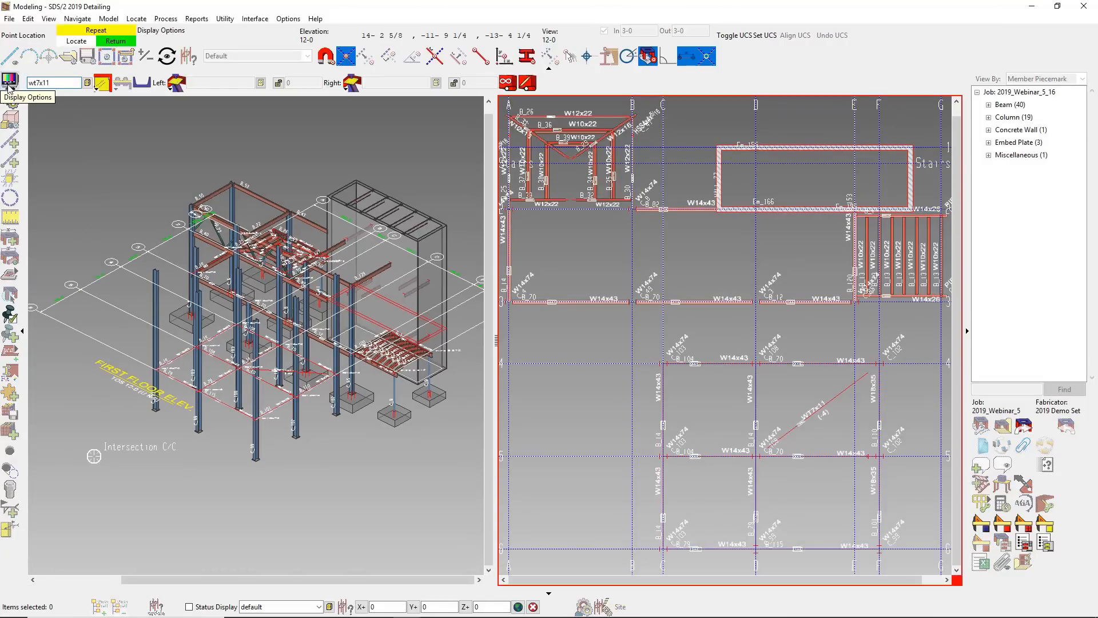
key(Tab)
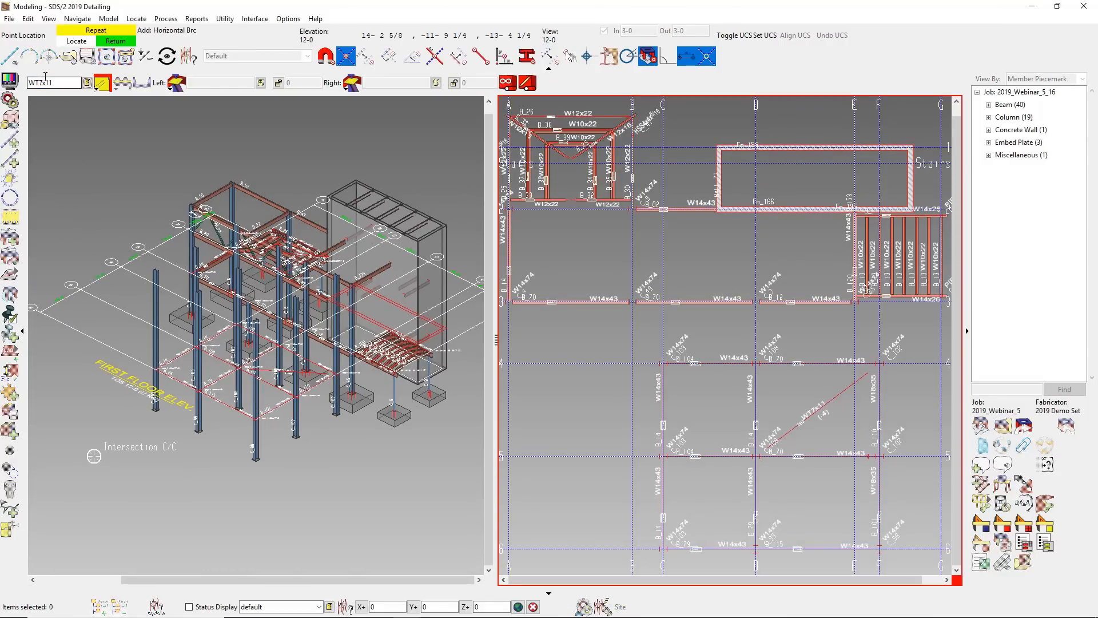
click(279, 85)
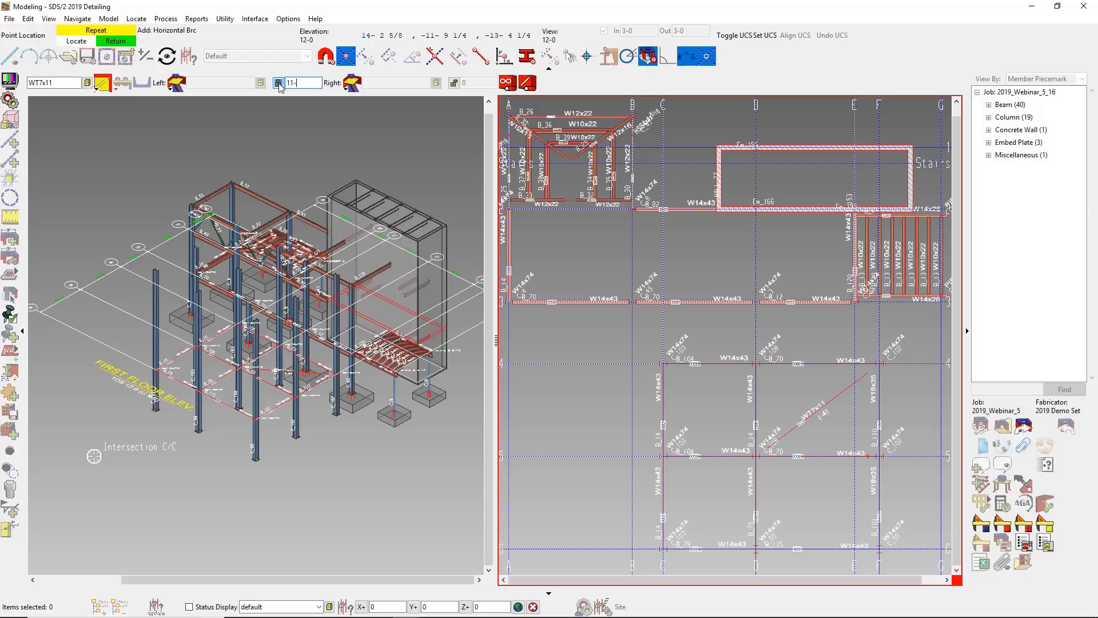
click(455, 83)
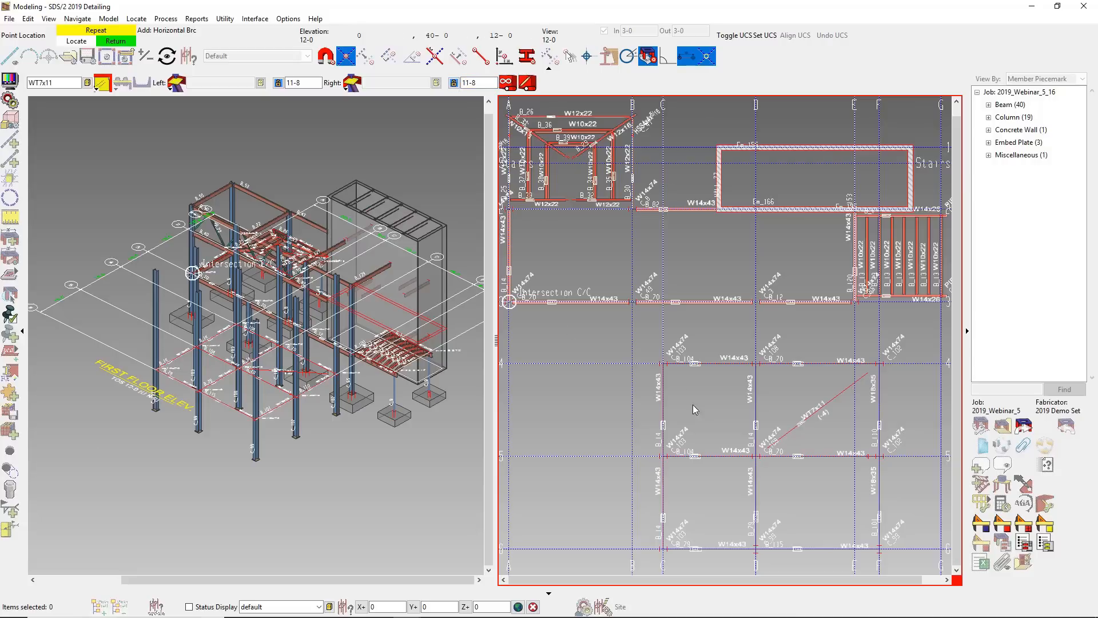
click(761, 465)
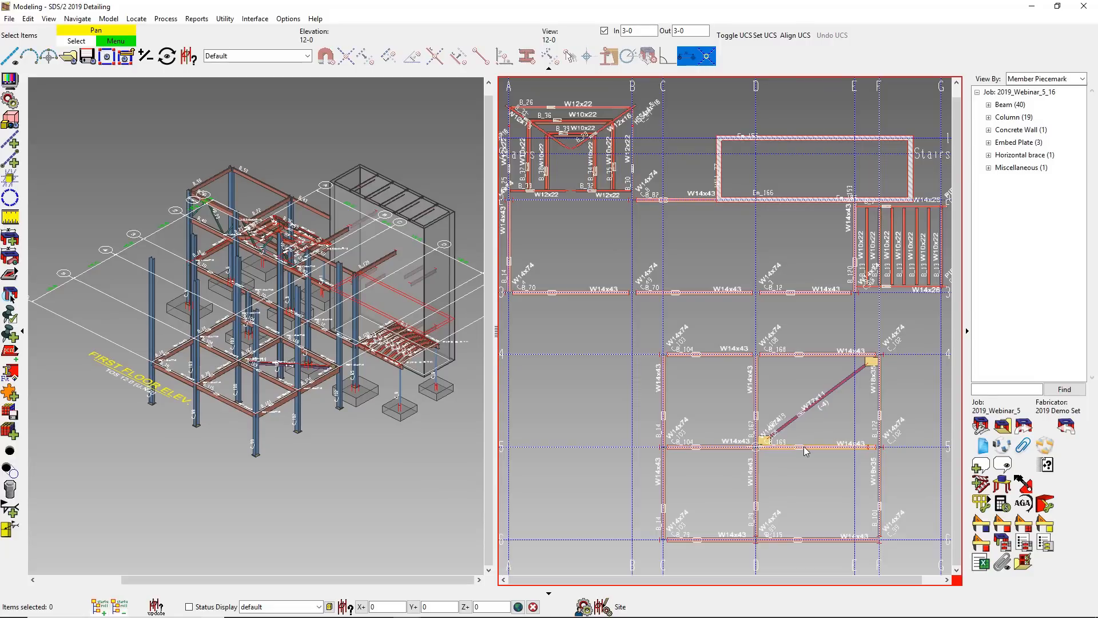
- Hide the FIRST FLOOR ELEV reference drawing
click(981, 427)
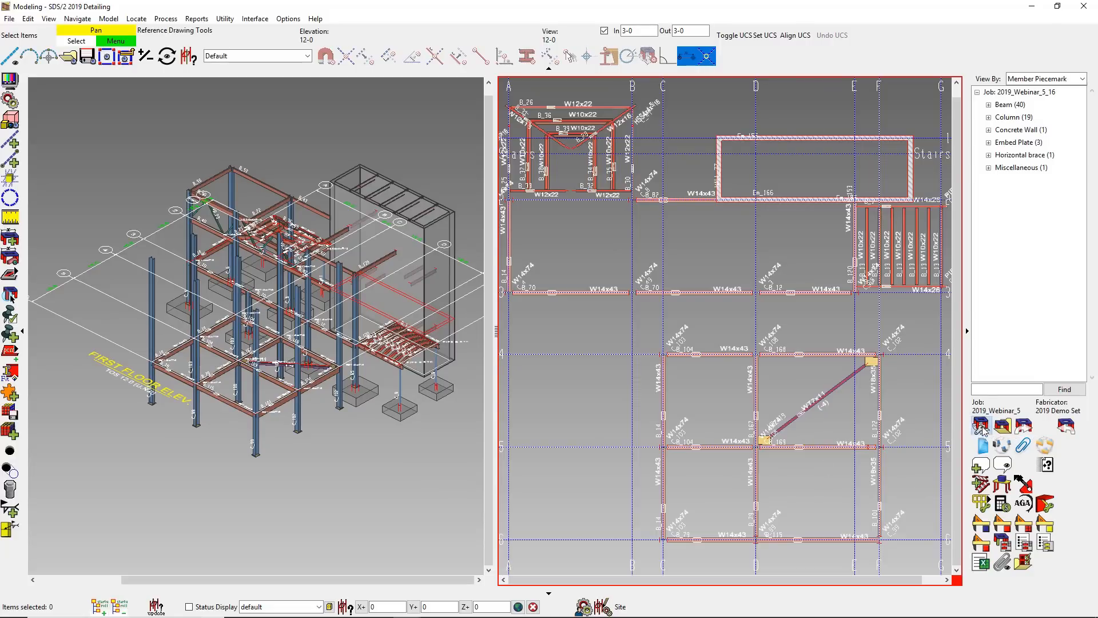
click(557, 285)
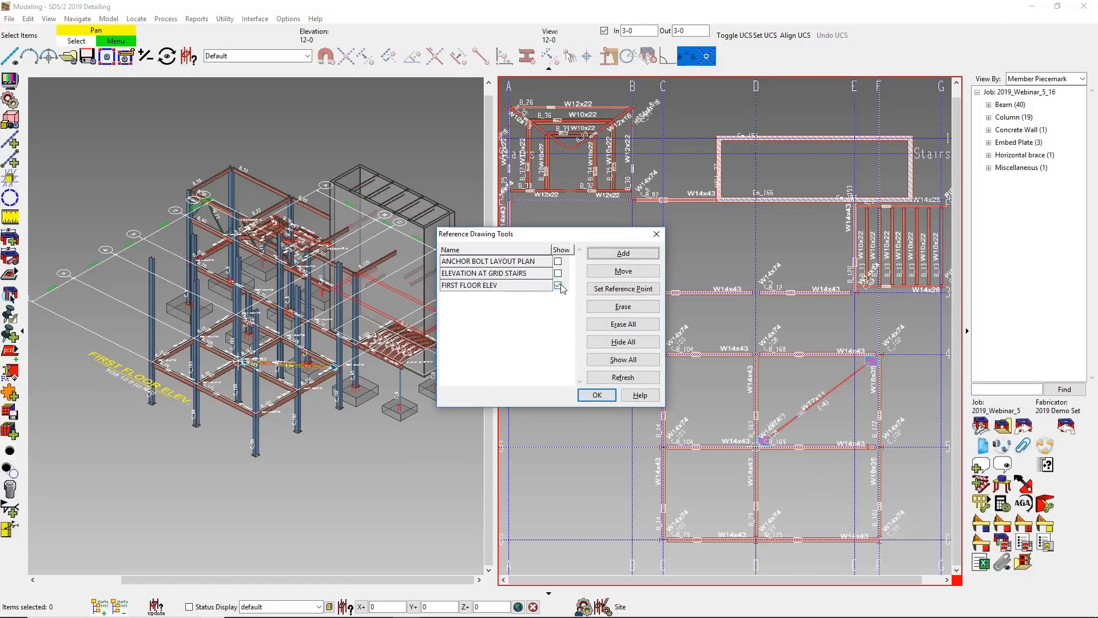
click(597, 394)
- Clear the active tile setting from the 12-0 plan view
scroll(702, 537, up, 2)
scroll(701, 537, up, 1)
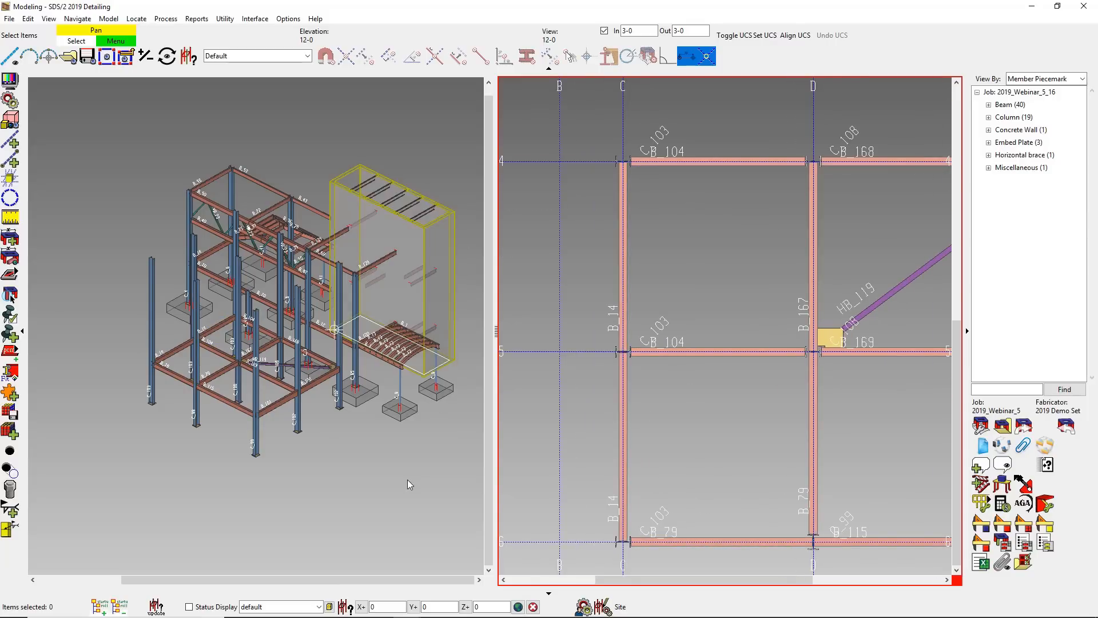
right_click(584, 457)
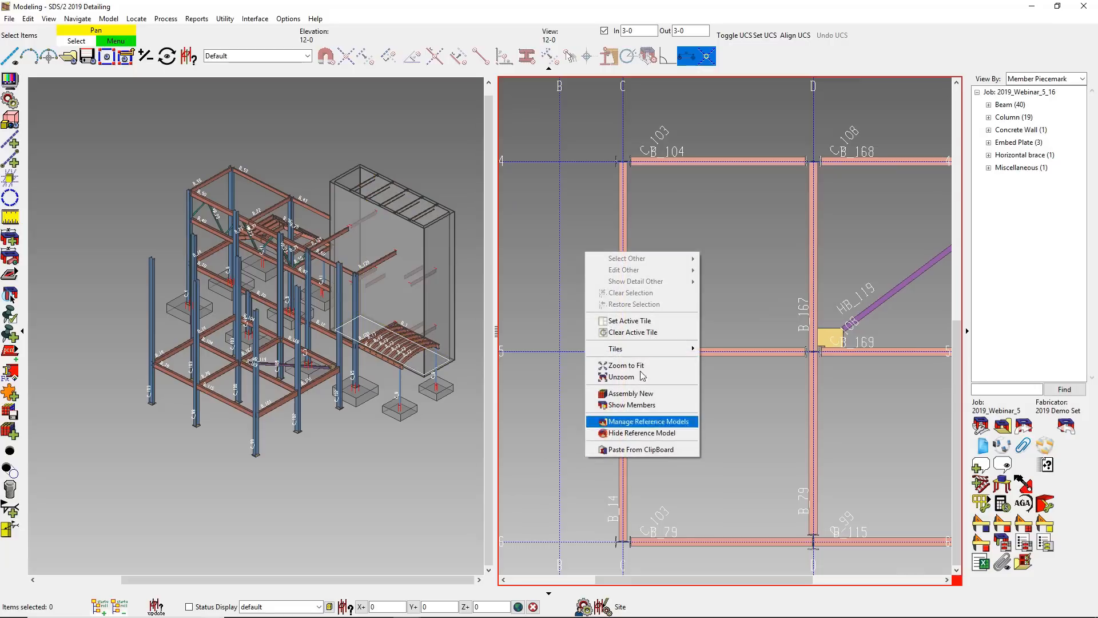
click(592, 333)
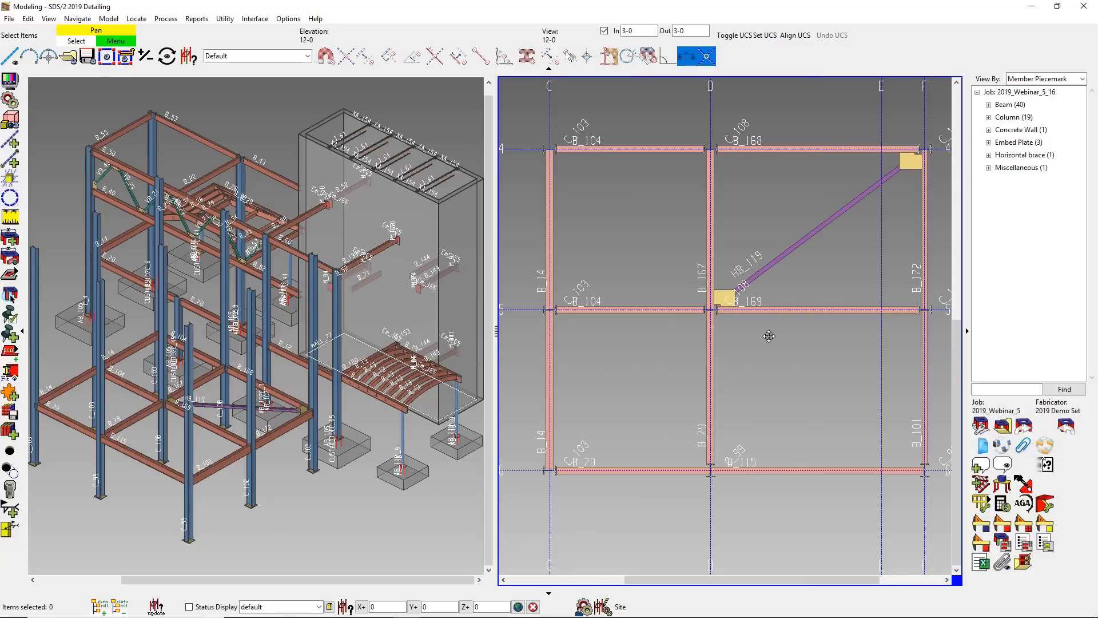
- Select only the beams on grids C to F, lines 4 to 6, and copy them up the corner column to elevation 20-0
click(233, 59)
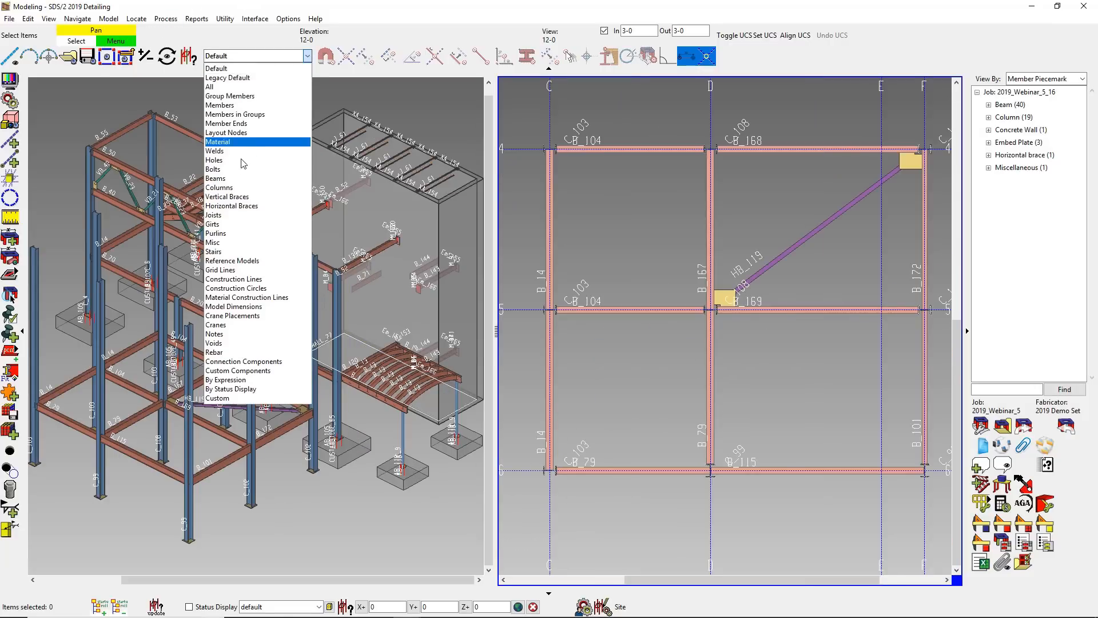
click(252, 181)
drag(520, 124, 946, 498)
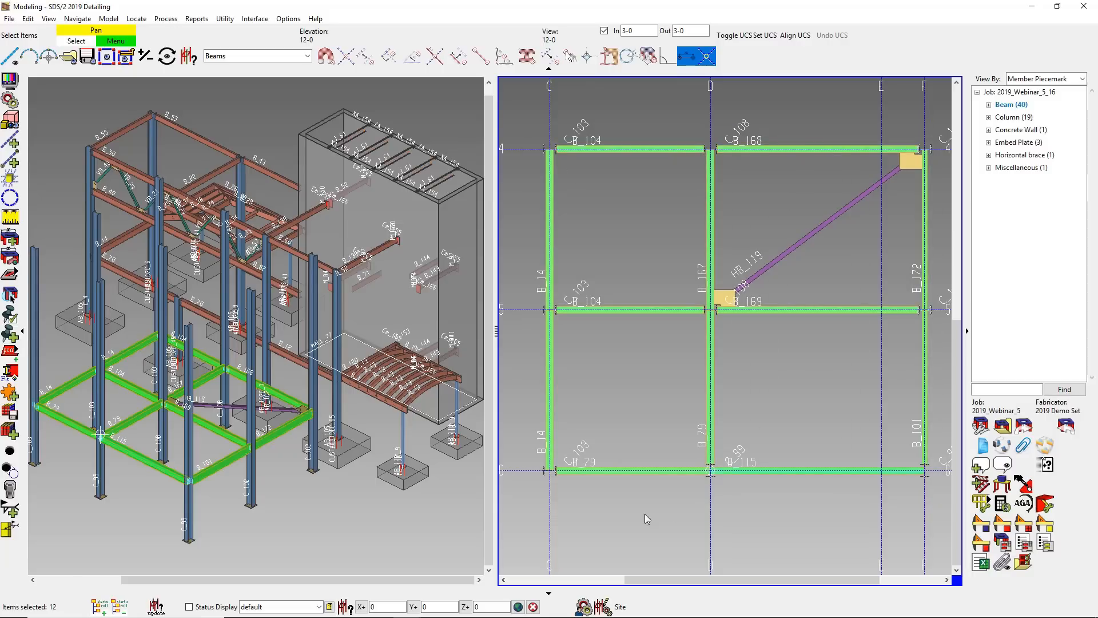
click(451, 479)
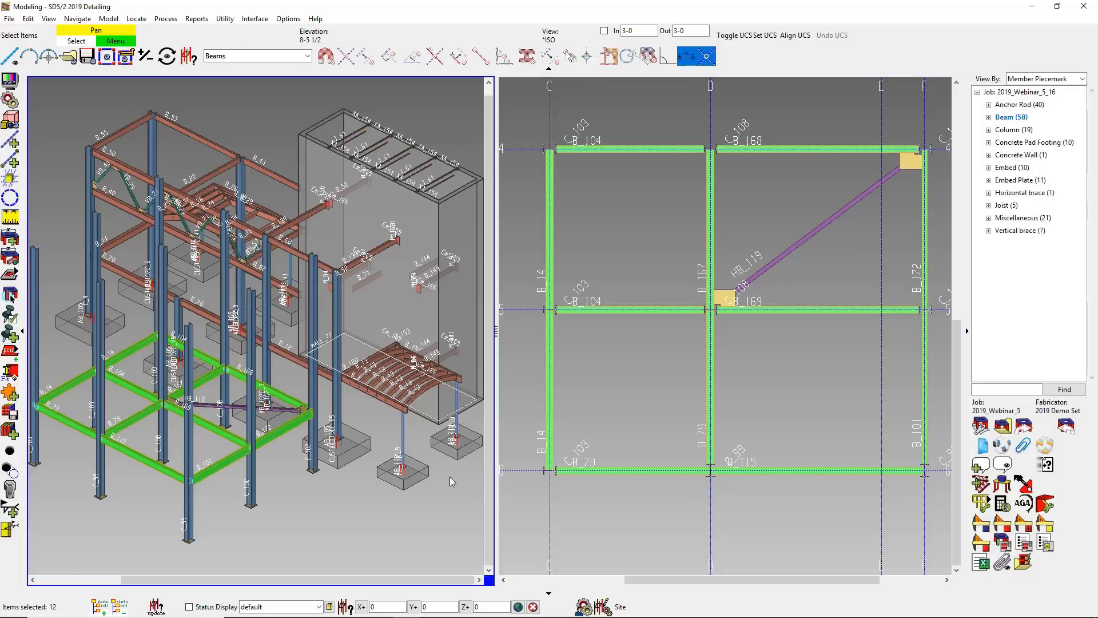
right_click(318, 500)
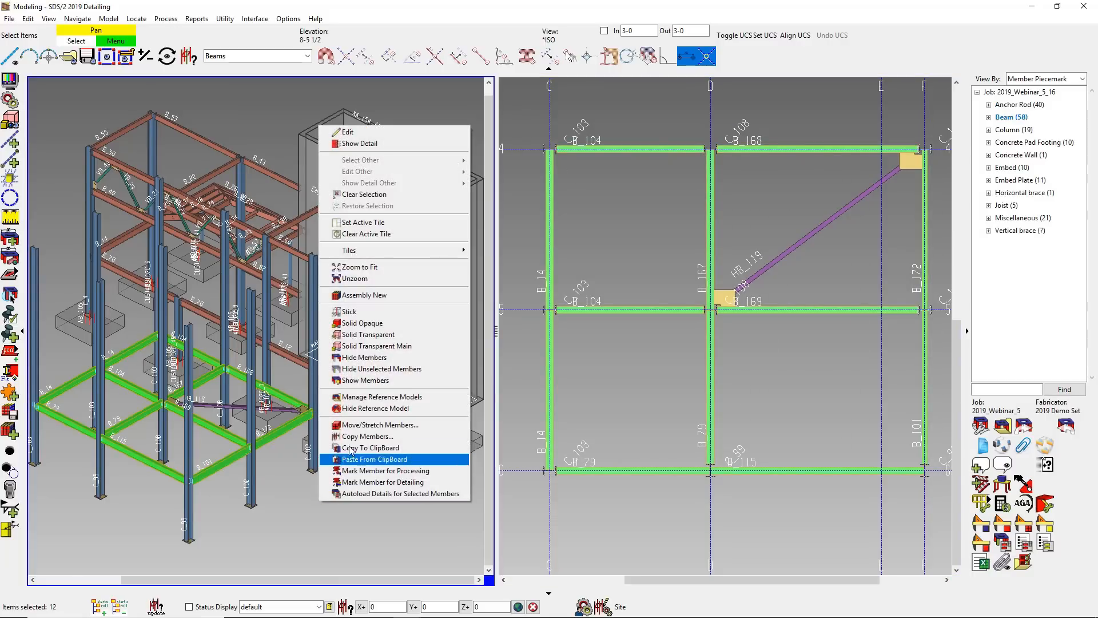
click(352, 438)
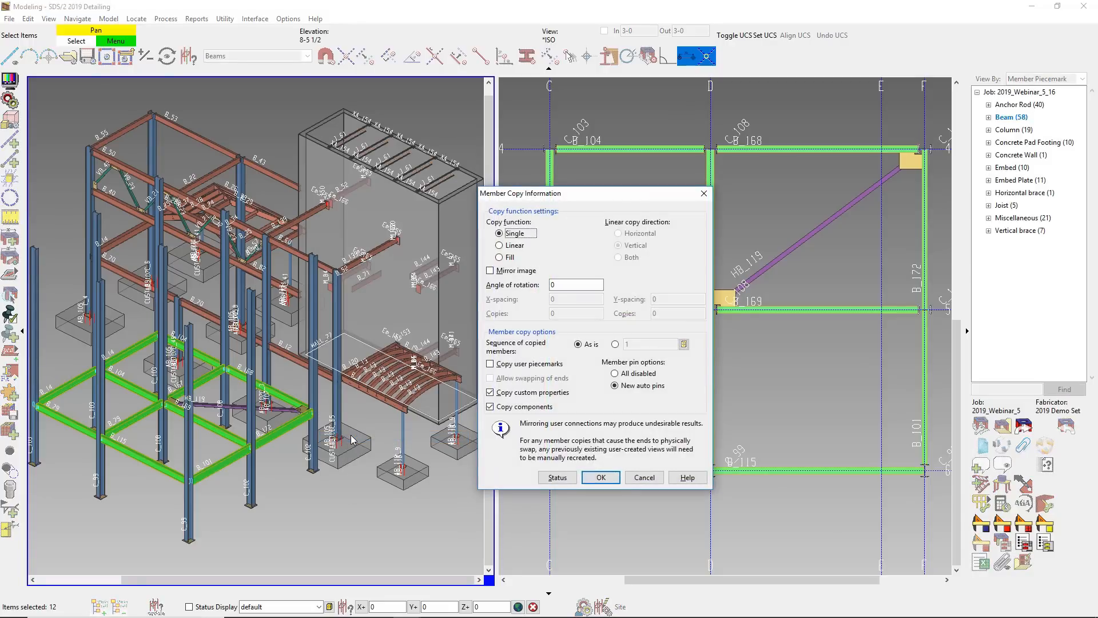
click(598, 478)
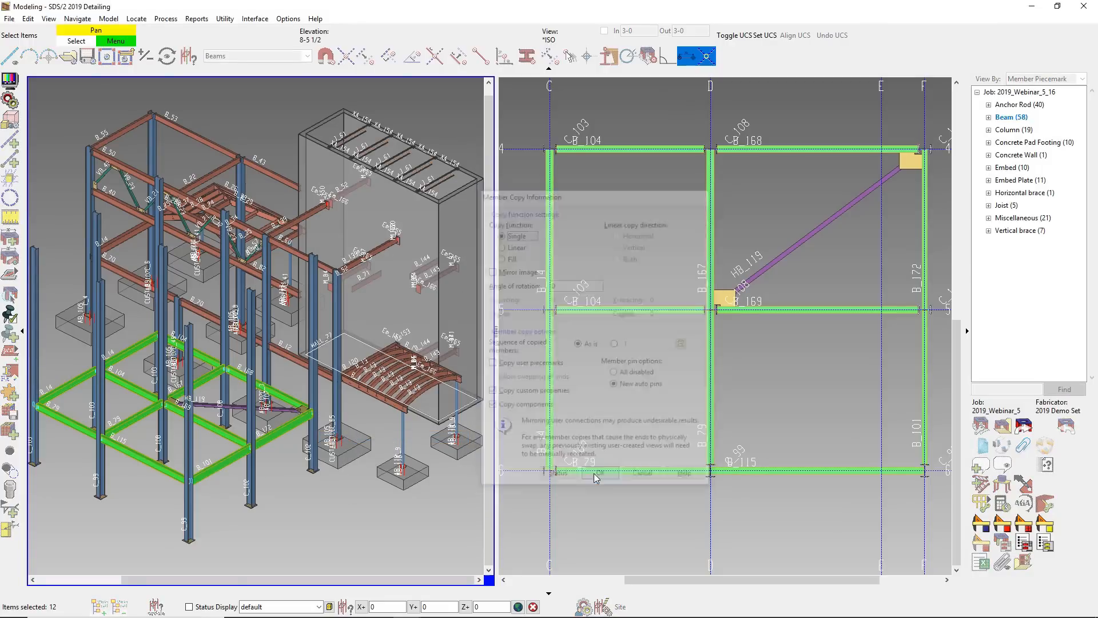
click(671, 57)
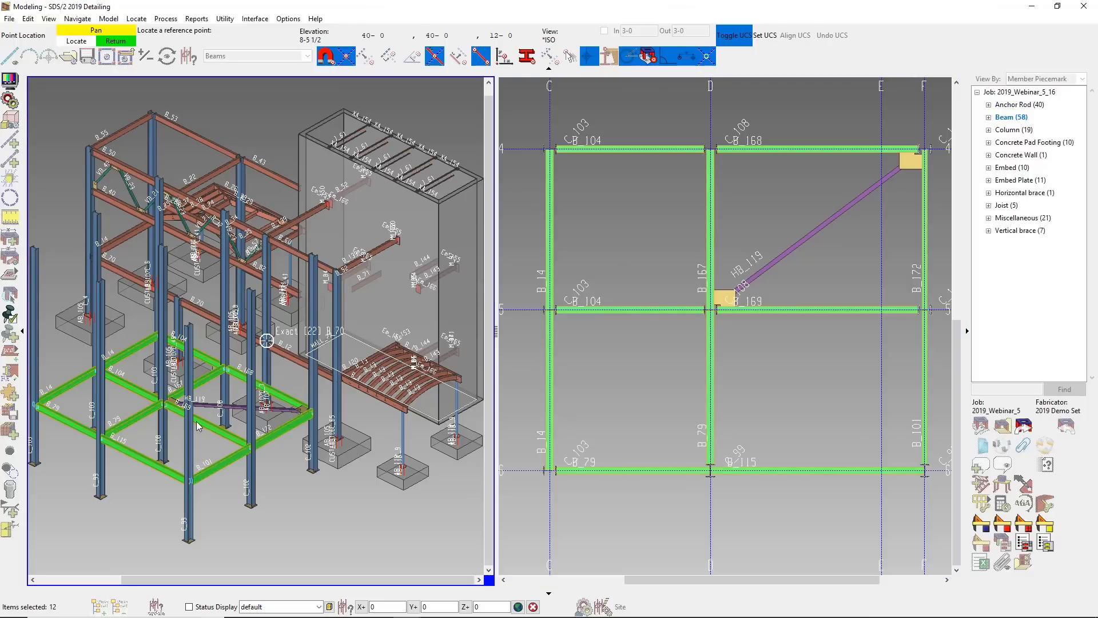
click(188, 486)
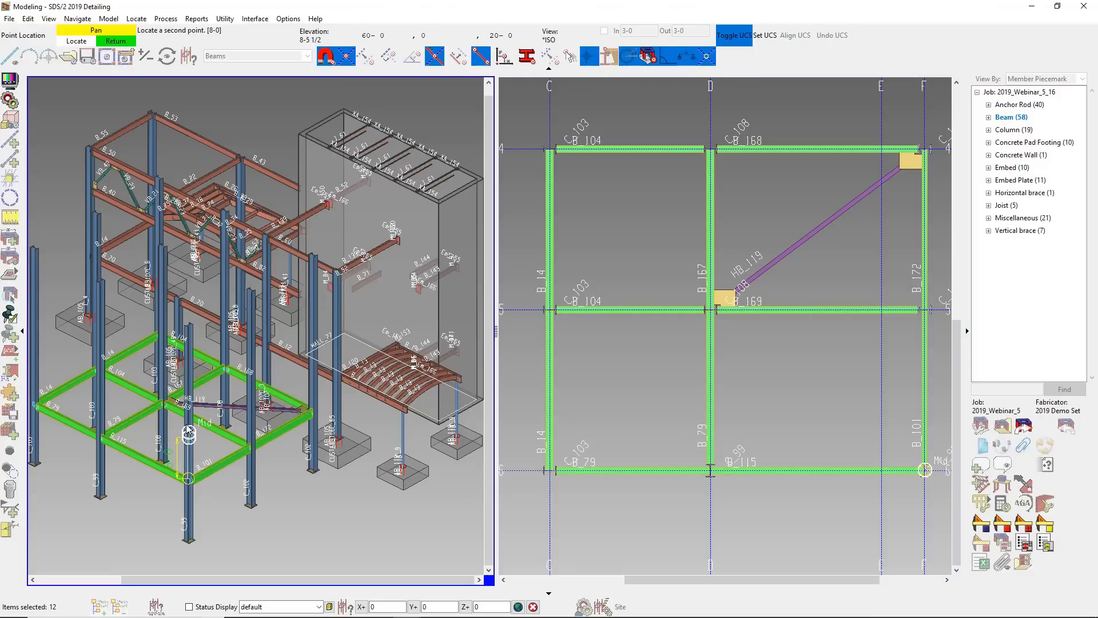
click(187, 425)
click(186, 428)
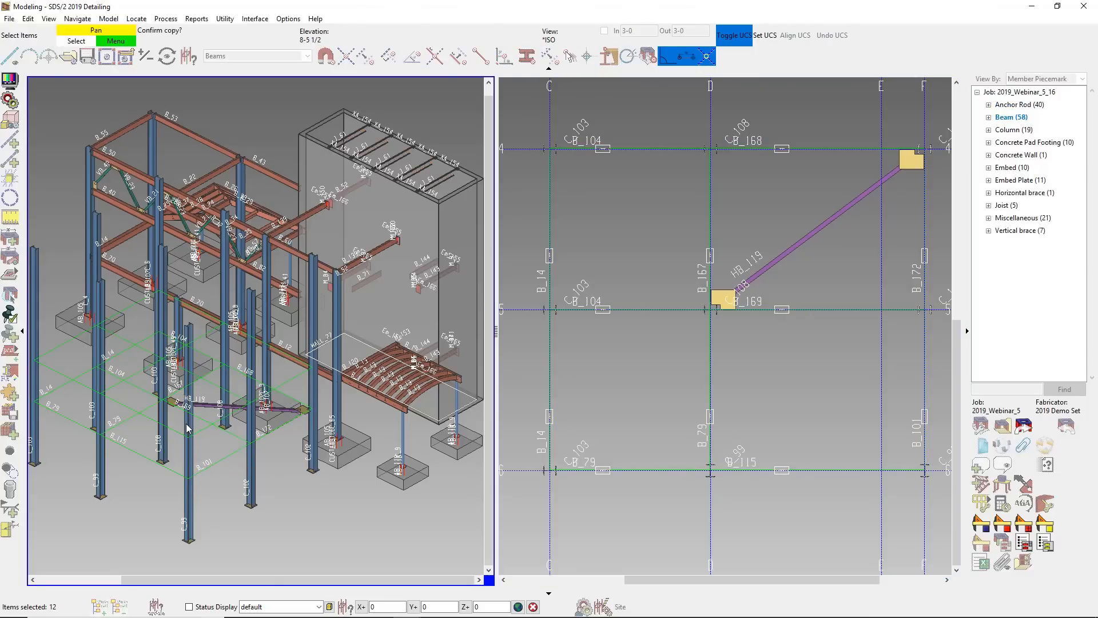
- Place two more copies of the selected beams at elevations 30-0 and 42-0
click(188, 384)
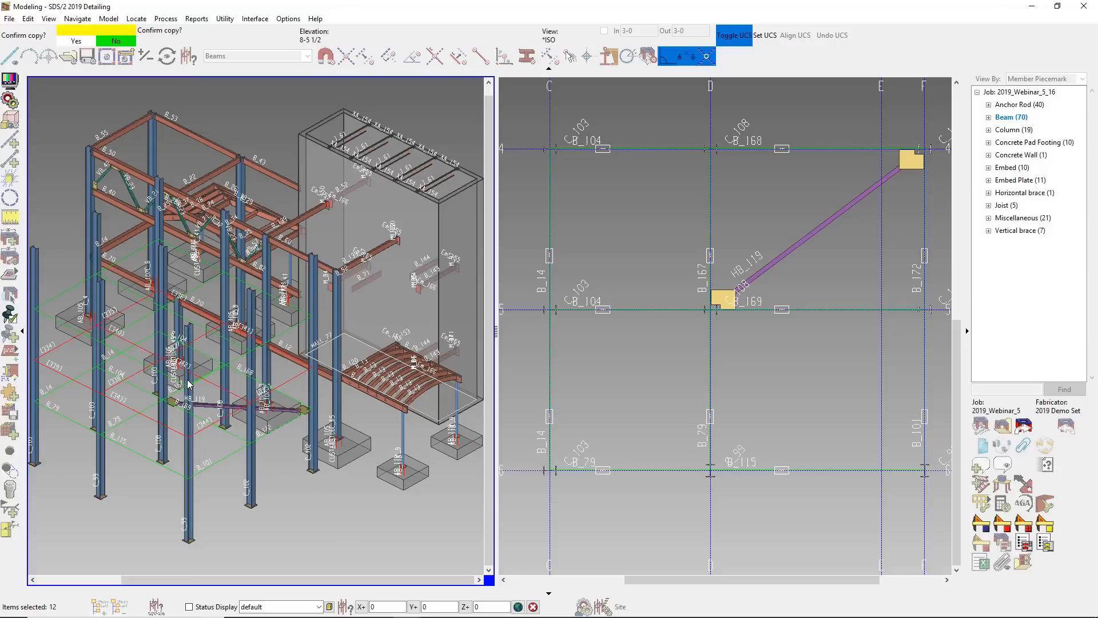
click(188, 384)
click(190, 341)
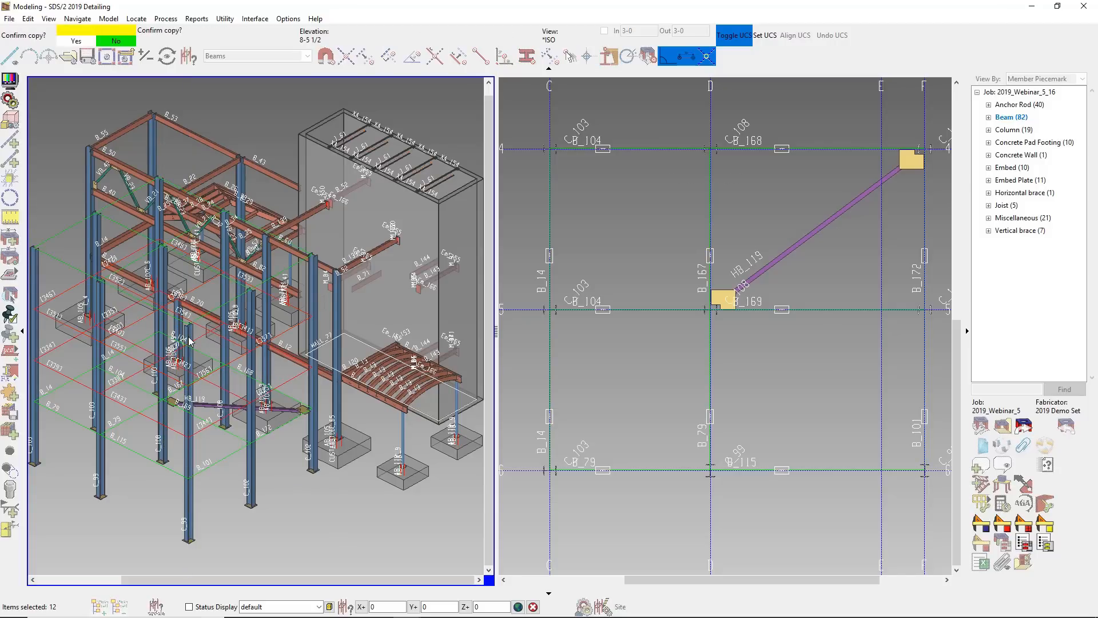
click(191, 341)
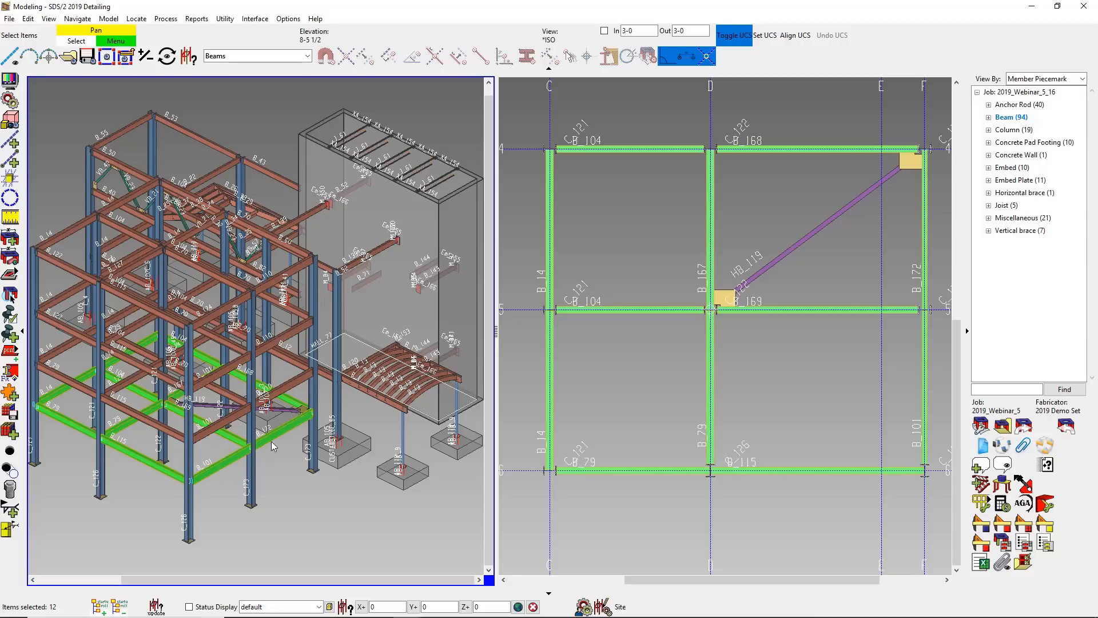
- Change the window layout to a single tile showing the isometric view
right_click(337, 520)
mouse_move(382, 280)
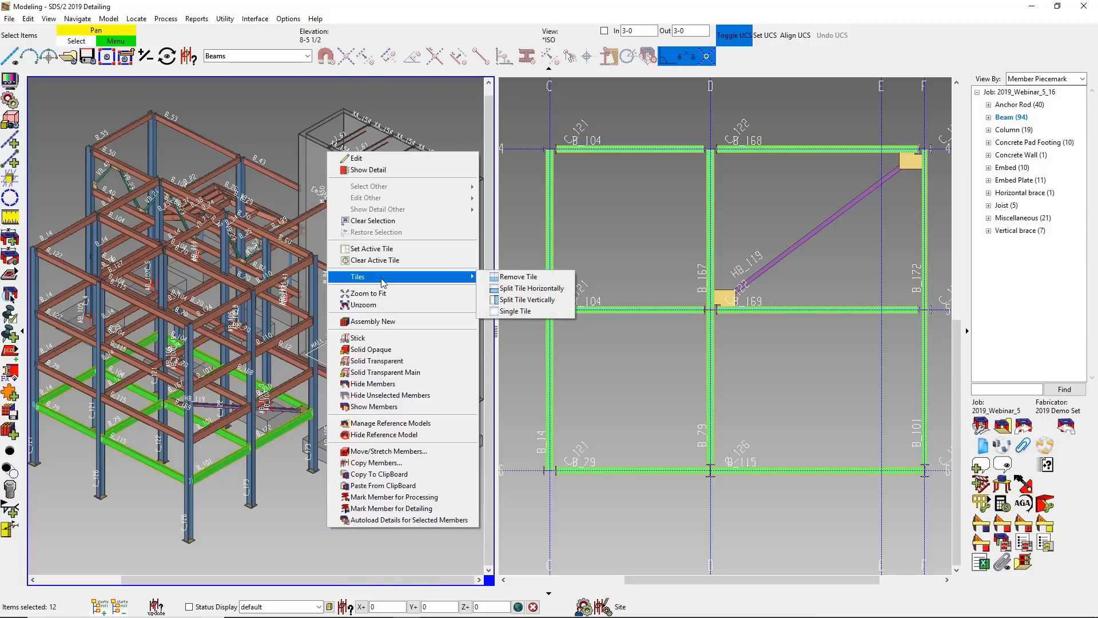
click(520, 312)
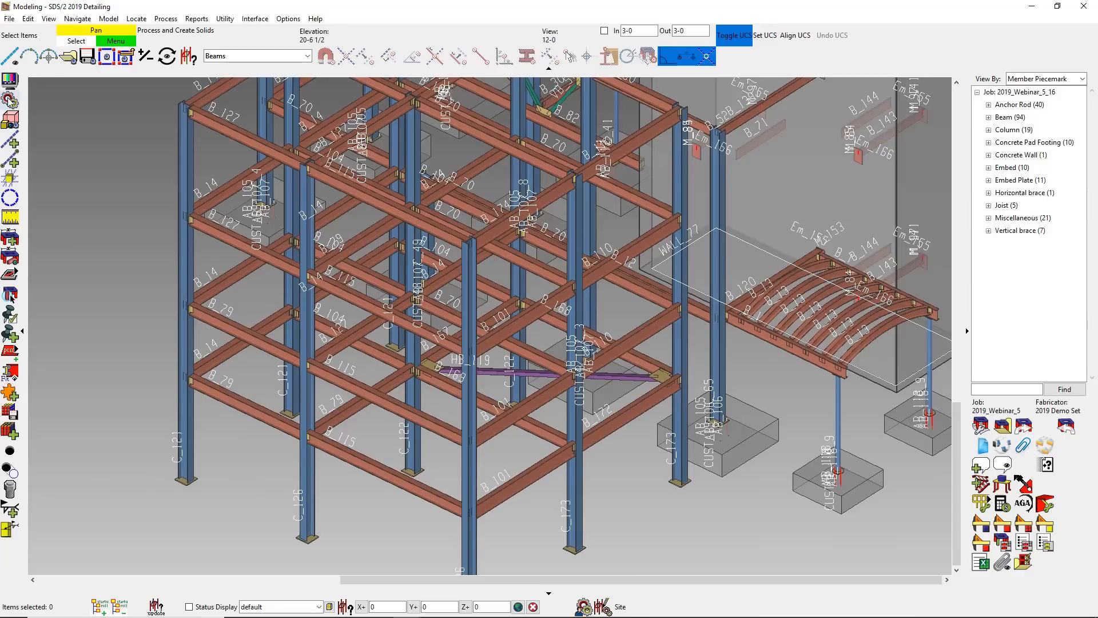
- Turn off the display of member piecemarks
click(8, 80)
click(689, 296)
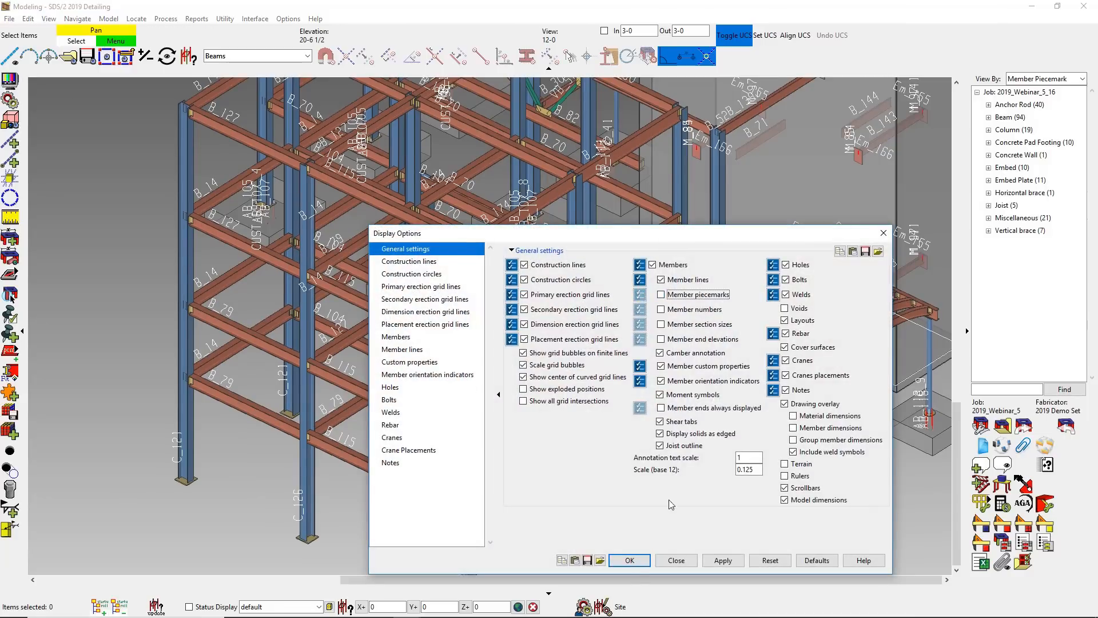
click(628, 559)
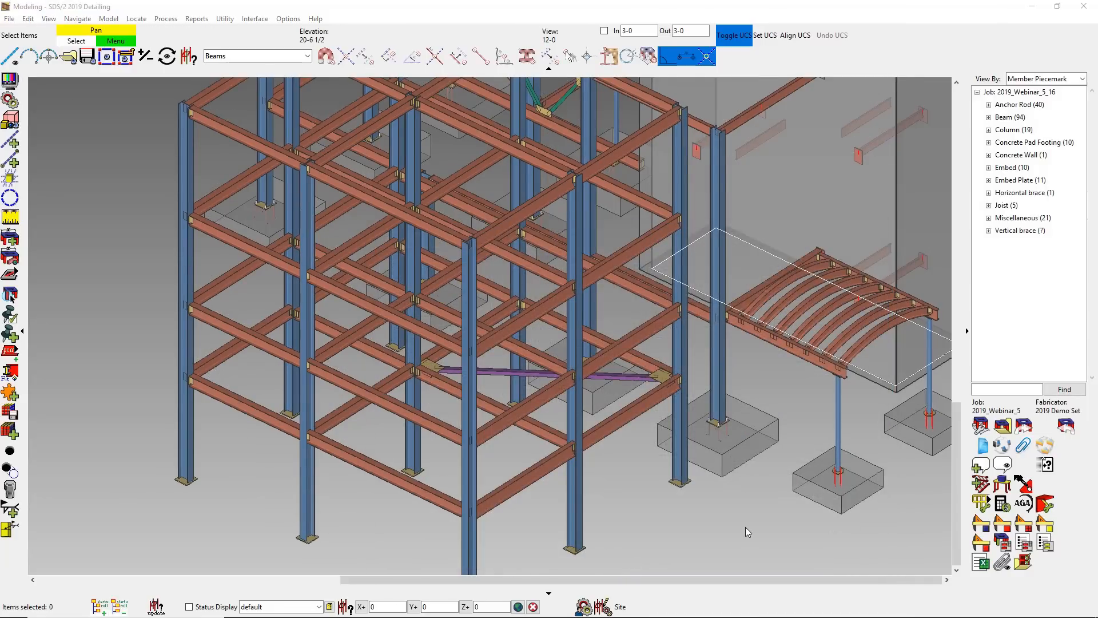
- With the Default selection filter, select the whole structure above the footings in an elevation view, leaving out the concrete wall
scroll(746, 526, down, 2)
scroll(745, 527, down, 1)
shift+middle_drag(691, 512, 791, 437)
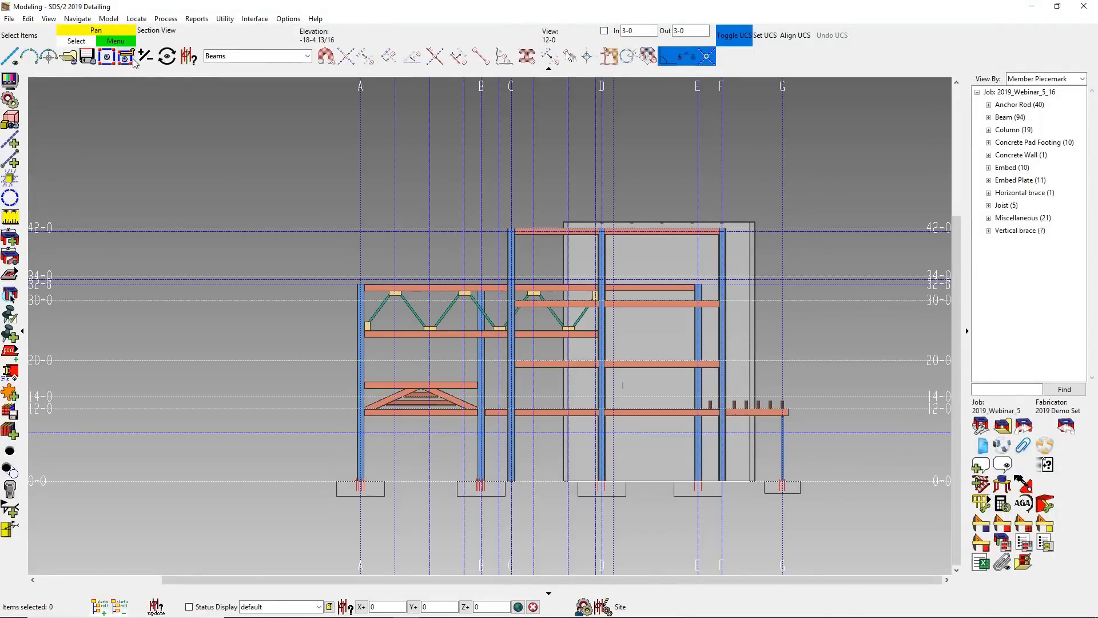
click(244, 60)
click(253, 93)
drag(860, 470, 233, 154)
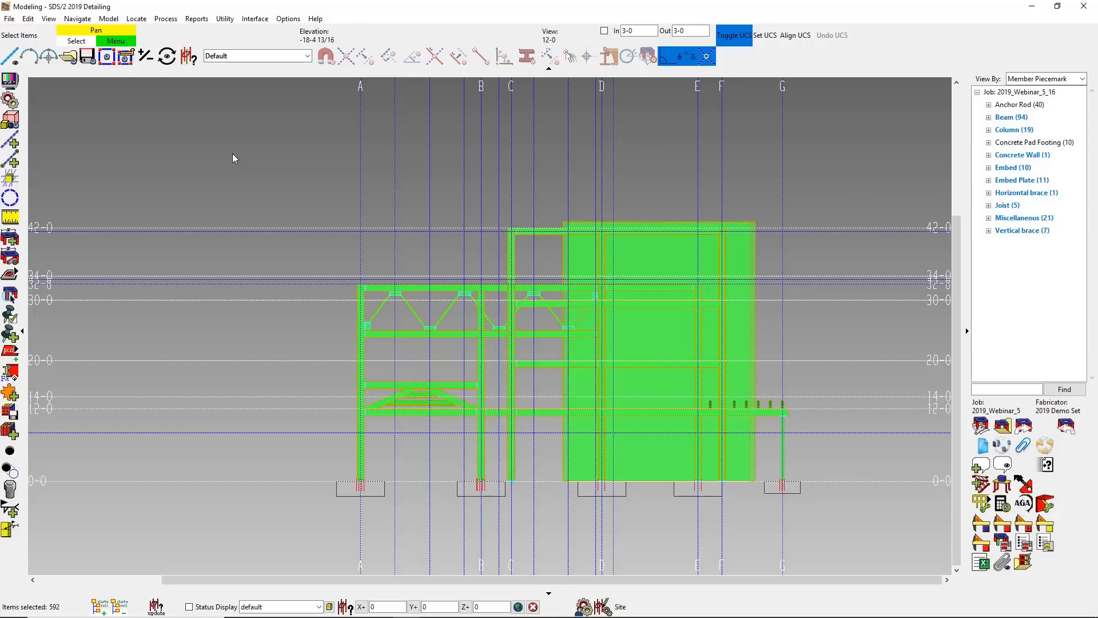
ctrl+click(629, 273)
shift+middle_drag(784, 376, 666, 421)
- Open the Cost Estimator for the selected members and examine the calculated material costs
click(1001, 504)
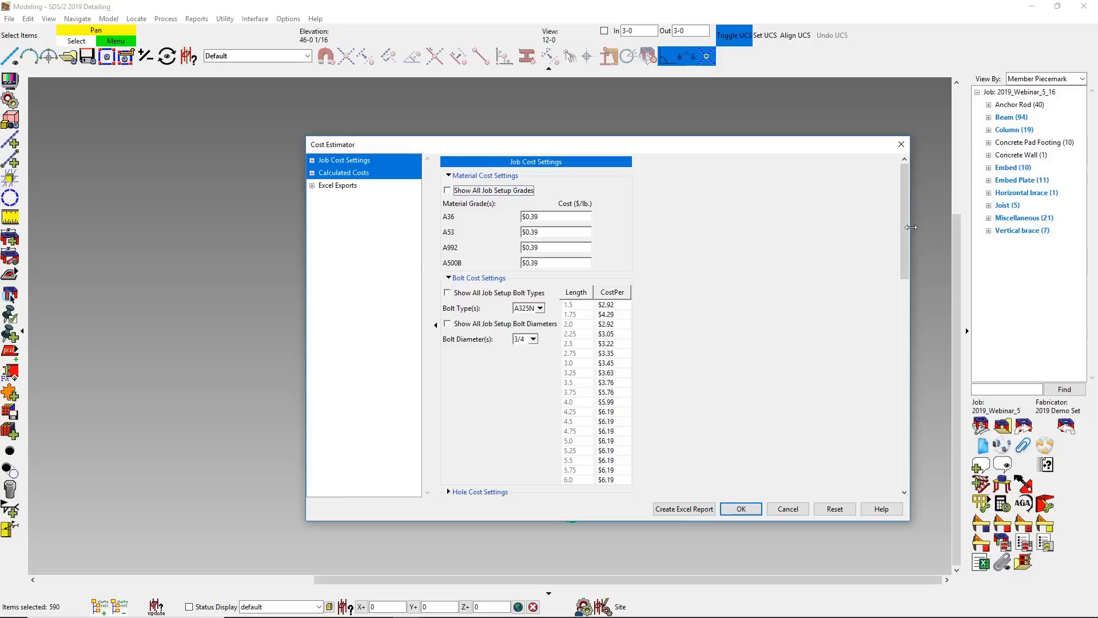
drag(904, 227, 898, 334)
scroll(898, 343, down, 3)
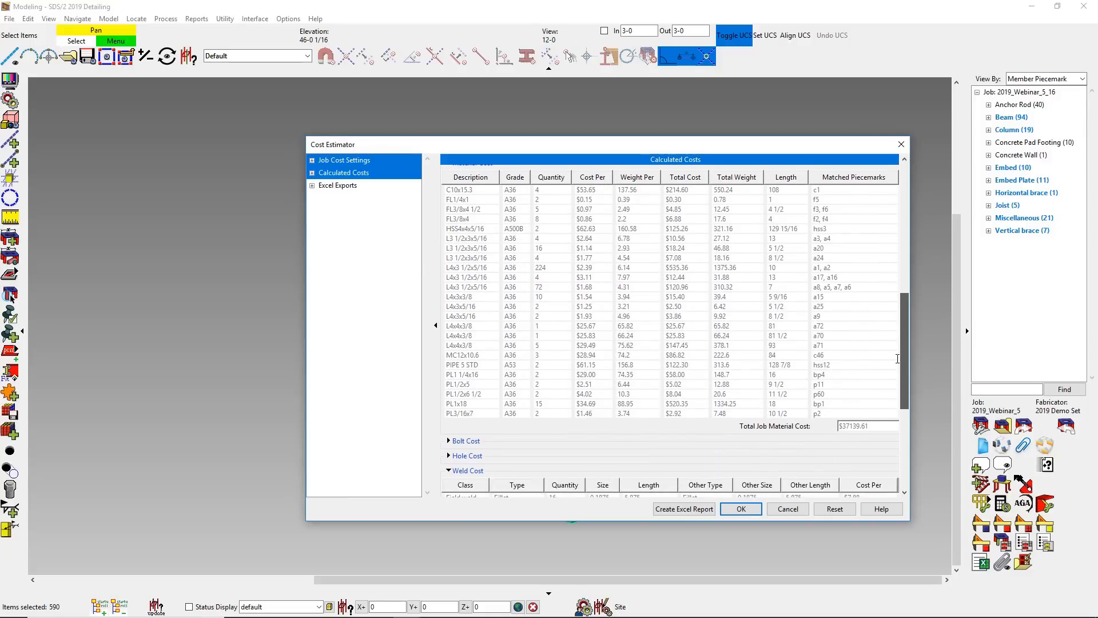
- Create an Excel report of the calculated costs and examine its total job material and weld costs
scroll(889, 429, down, 8)
click(685, 510)
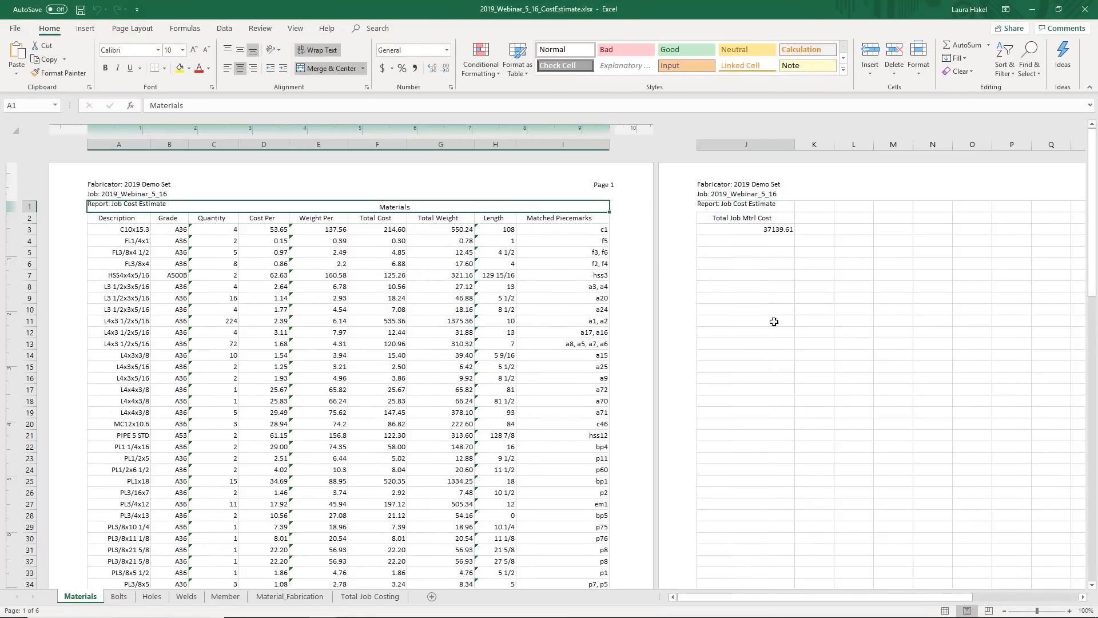
click(770, 229)
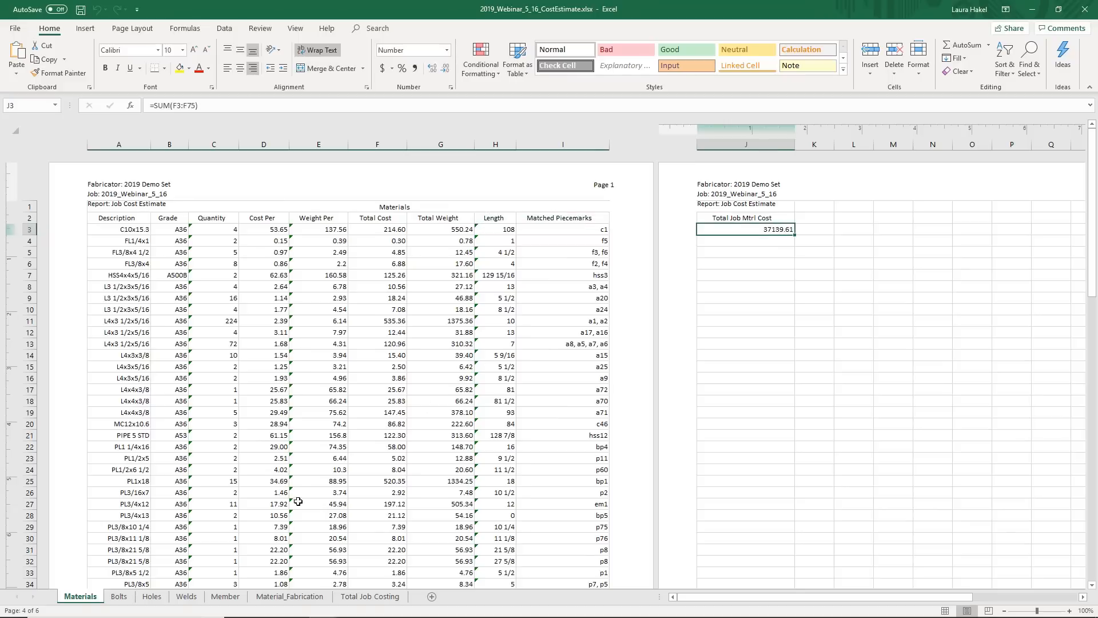
click(186, 596)
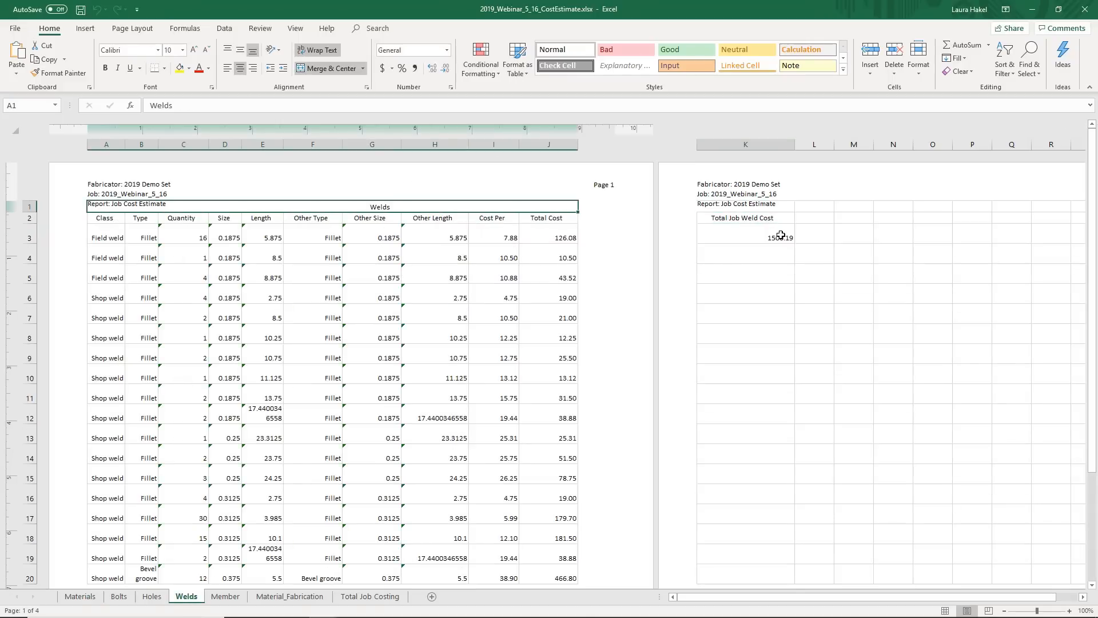
click(781, 235)
click(1033, 9)
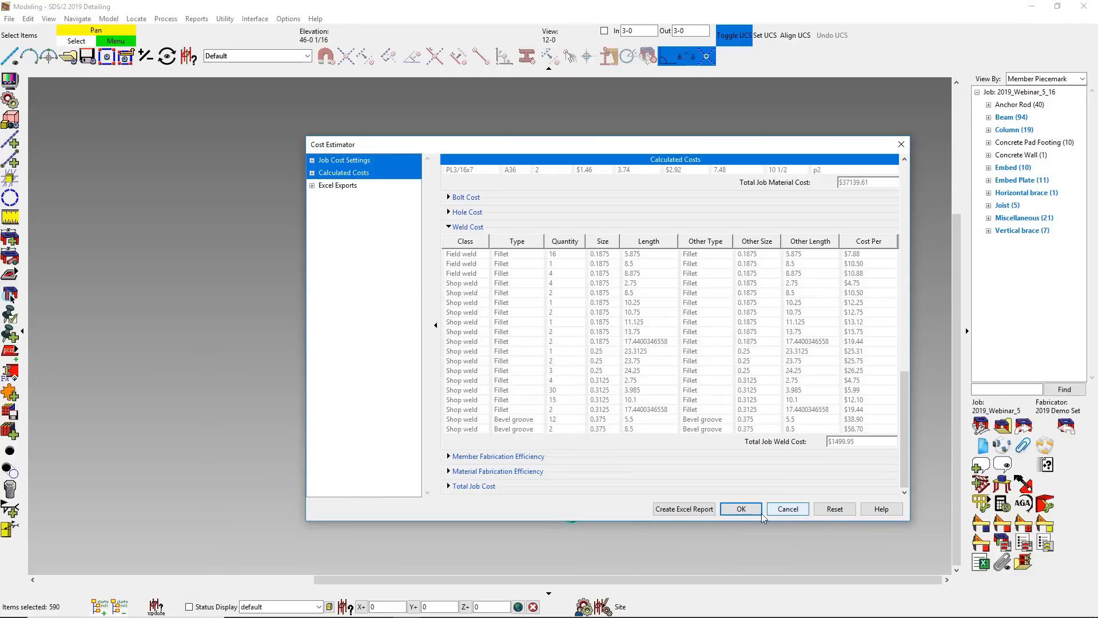
click(742, 510)
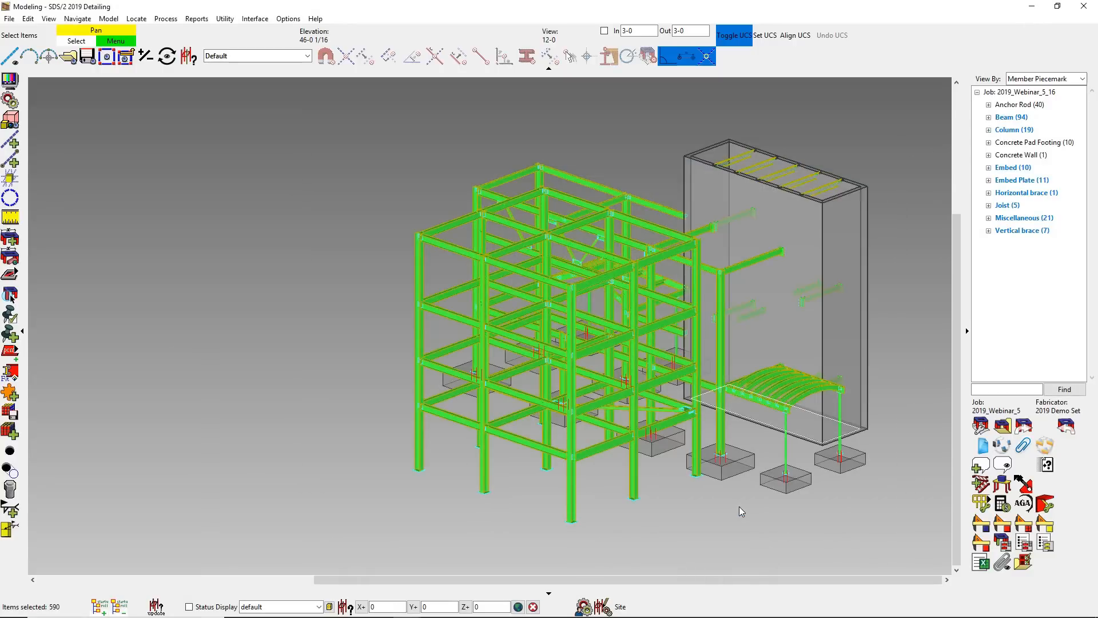
- In the job's Auto Standard Connections, set the wide-flange beam to wide-flange column (Flg,perp) input connection type to Shear
click(285, 20)
mouse_move(321, 40)
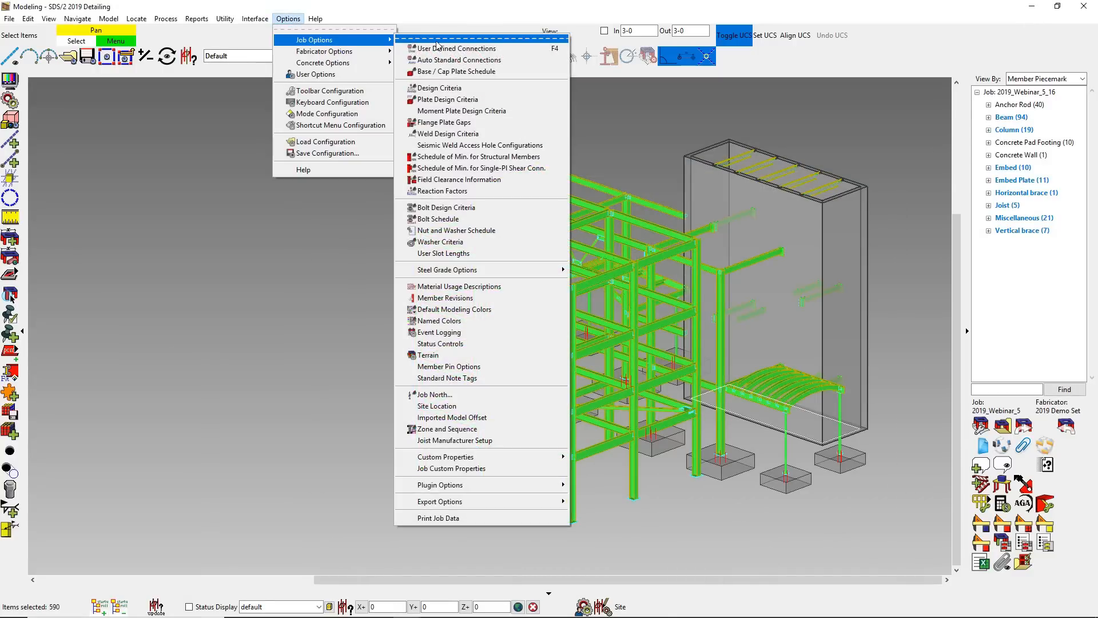
click(445, 60)
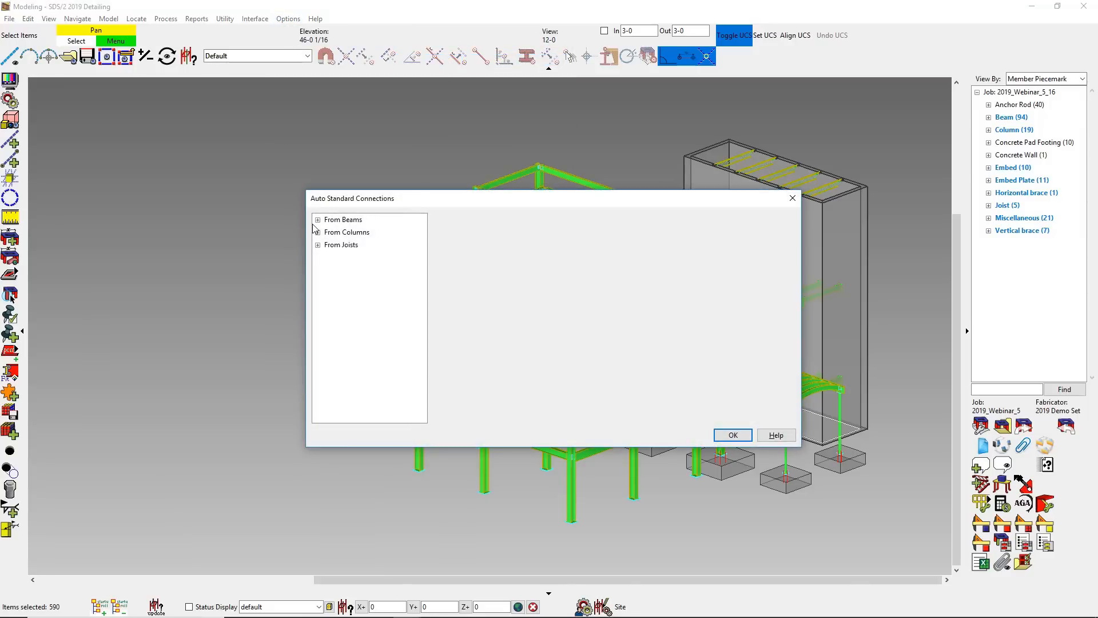
click(317, 220)
click(349, 245)
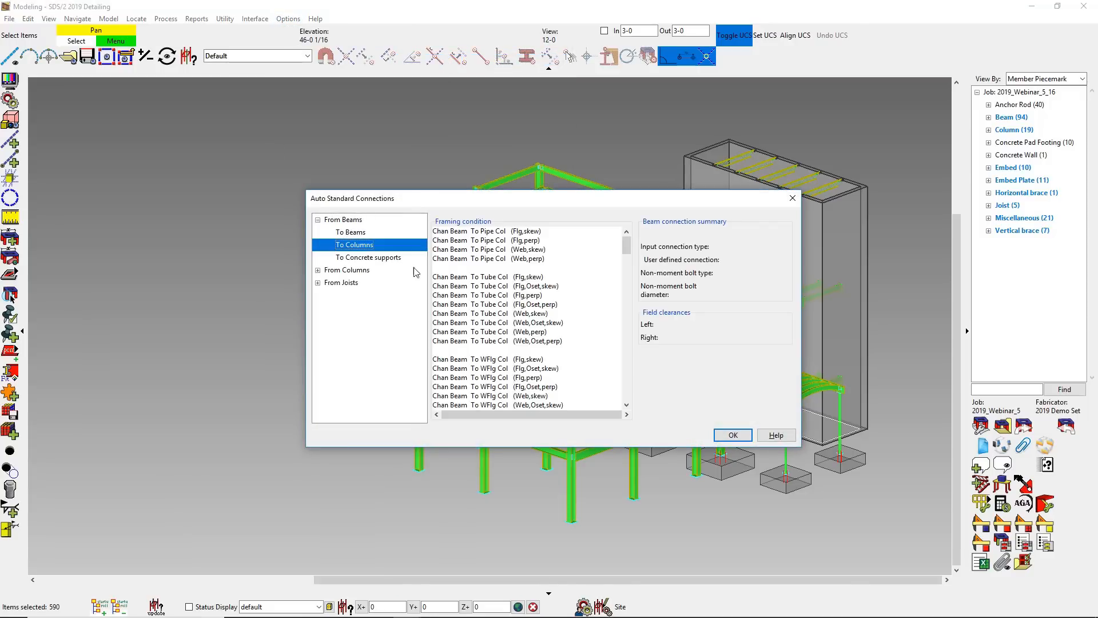
drag(626, 245, 638, 308)
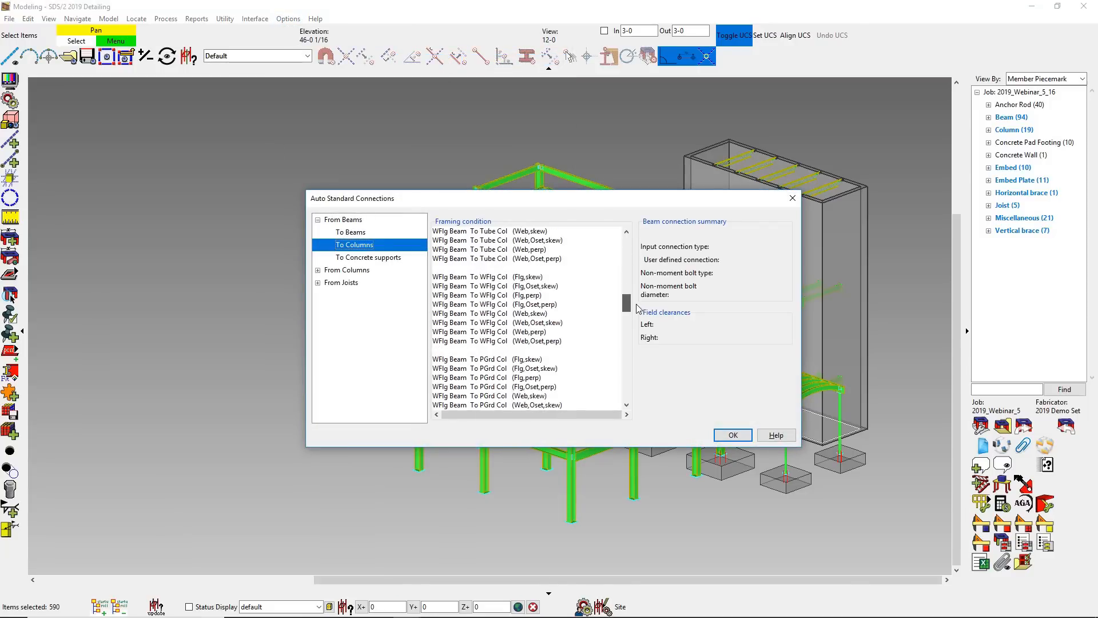
click(530, 297)
double_click(529, 296)
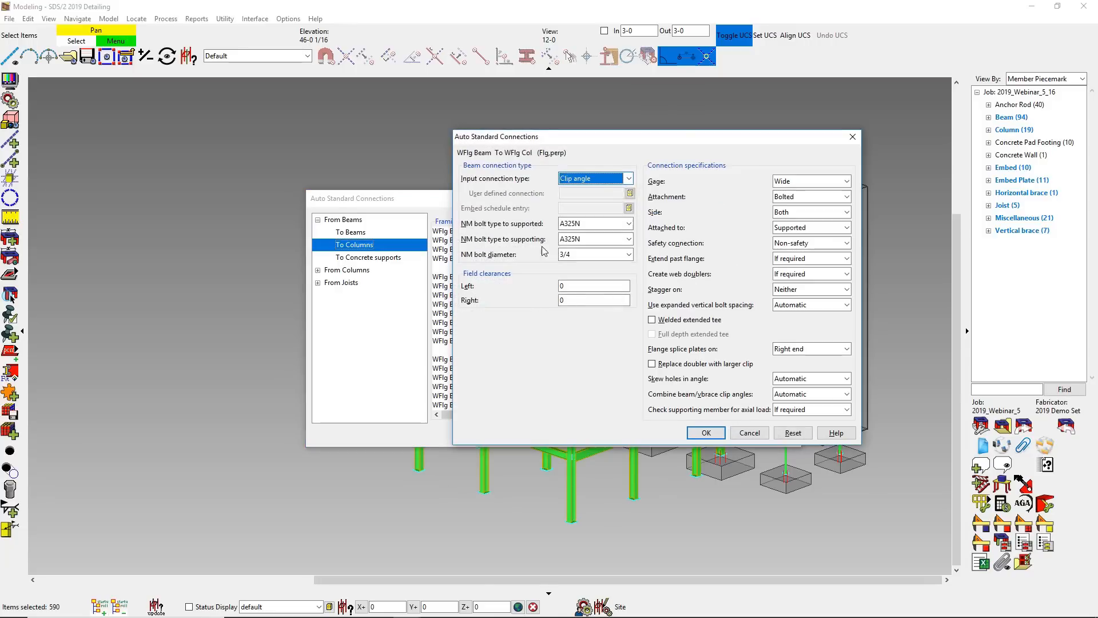
click(617, 181)
click(589, 239)
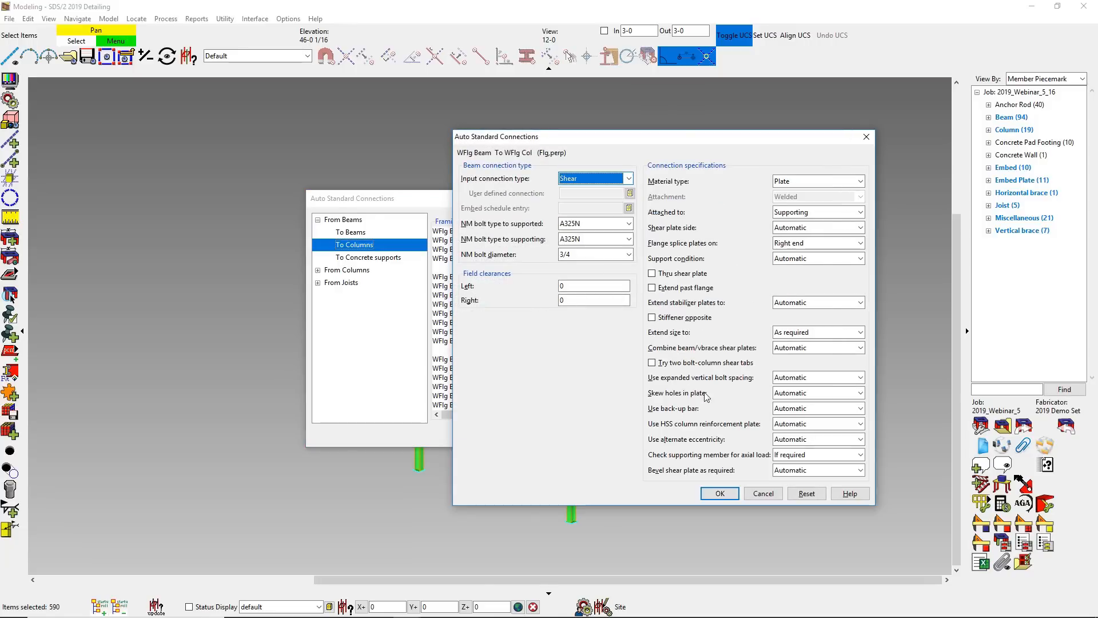
click(720, 493)
- Set the wide-flange beam to wide-flange column (Web,perp) connection type to Shear and process all members marked for processing
double_click(531, 331)
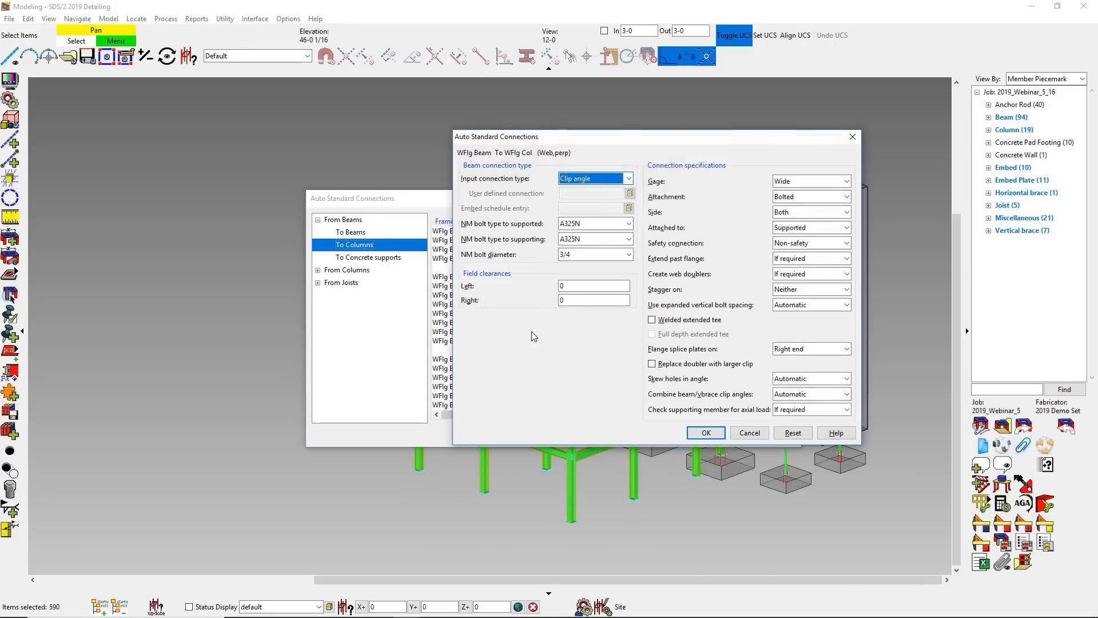
click(628, 178)
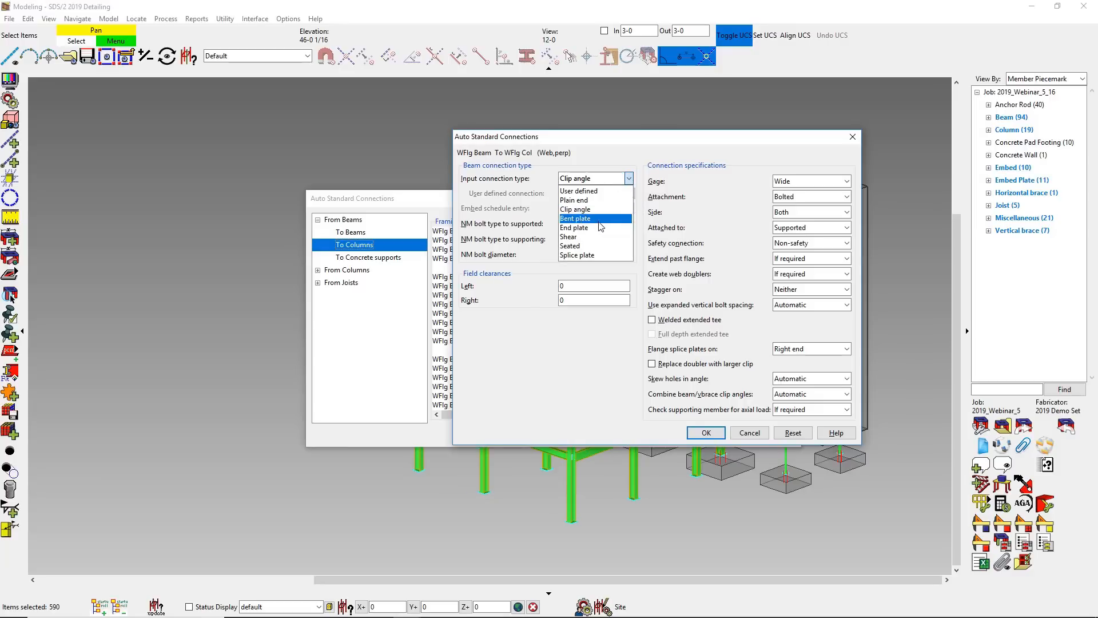
click(596, 237)
click(734, 496)
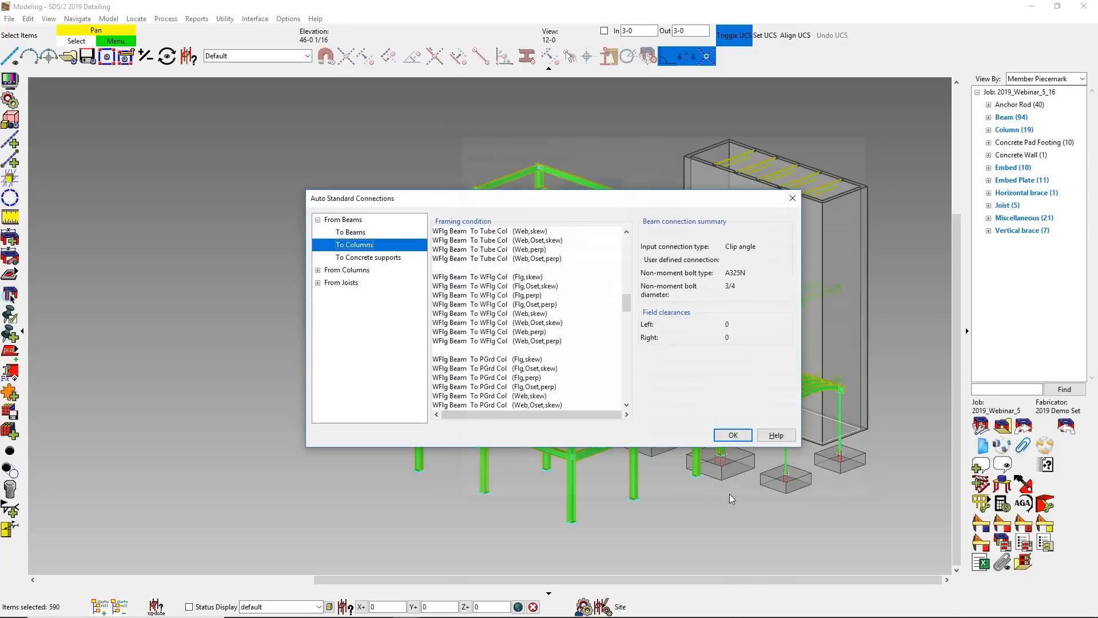
click(732, 438)
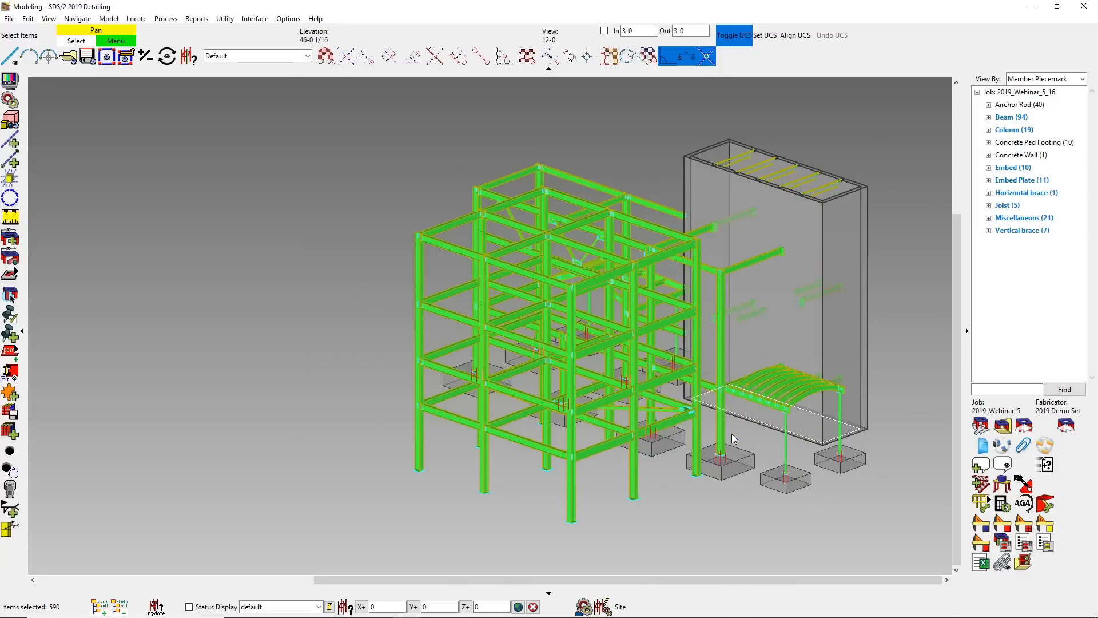
key(Return)
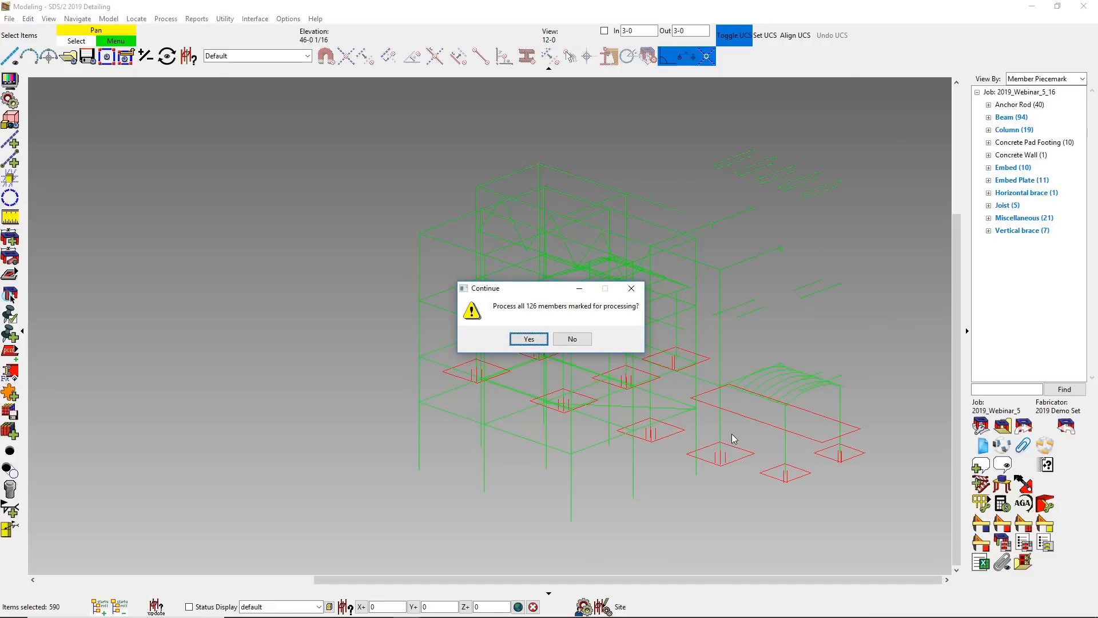
key(Return)
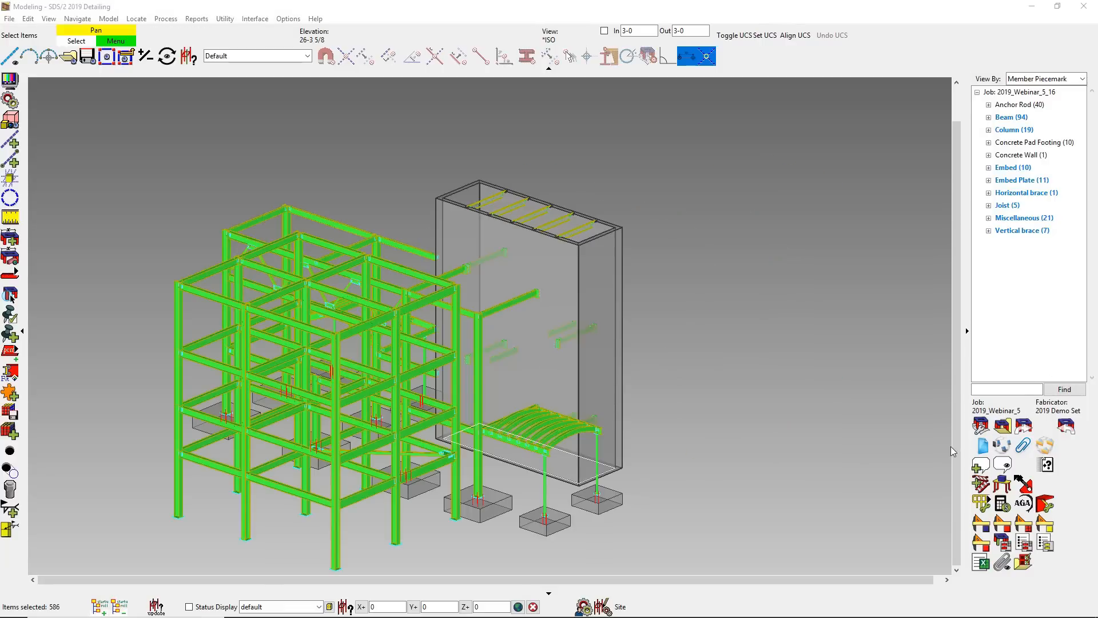
- Run the Cost Estimator on the selected members again and compare its material and weld totals with the earlier Excel report
click(1002, 502)
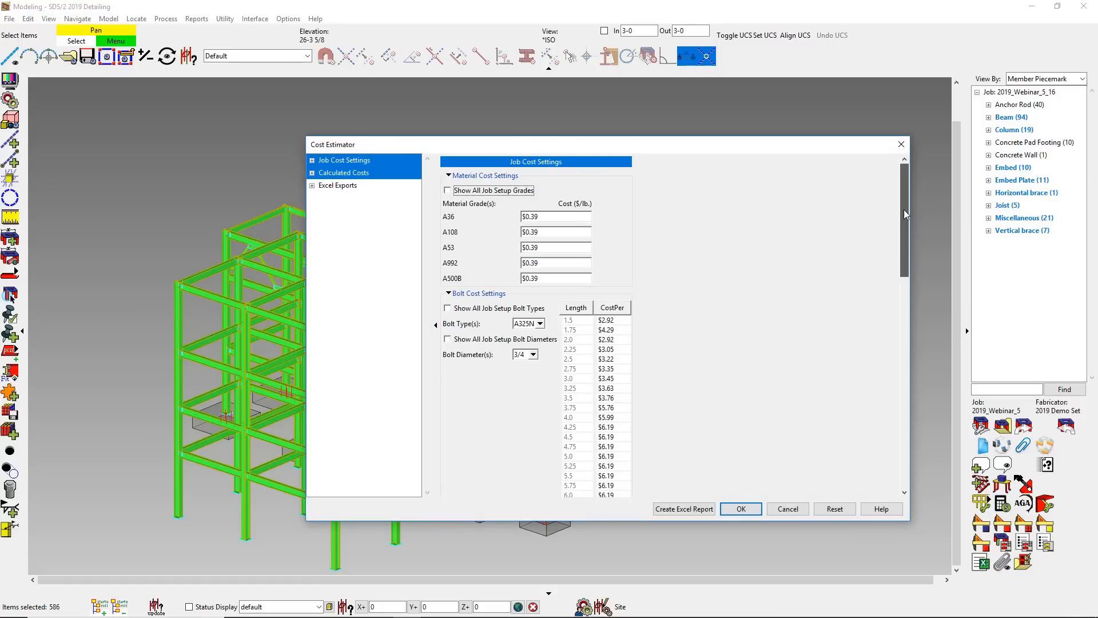
scroll(903, 210, down, 4)
scroll(902, 332, down, 3)
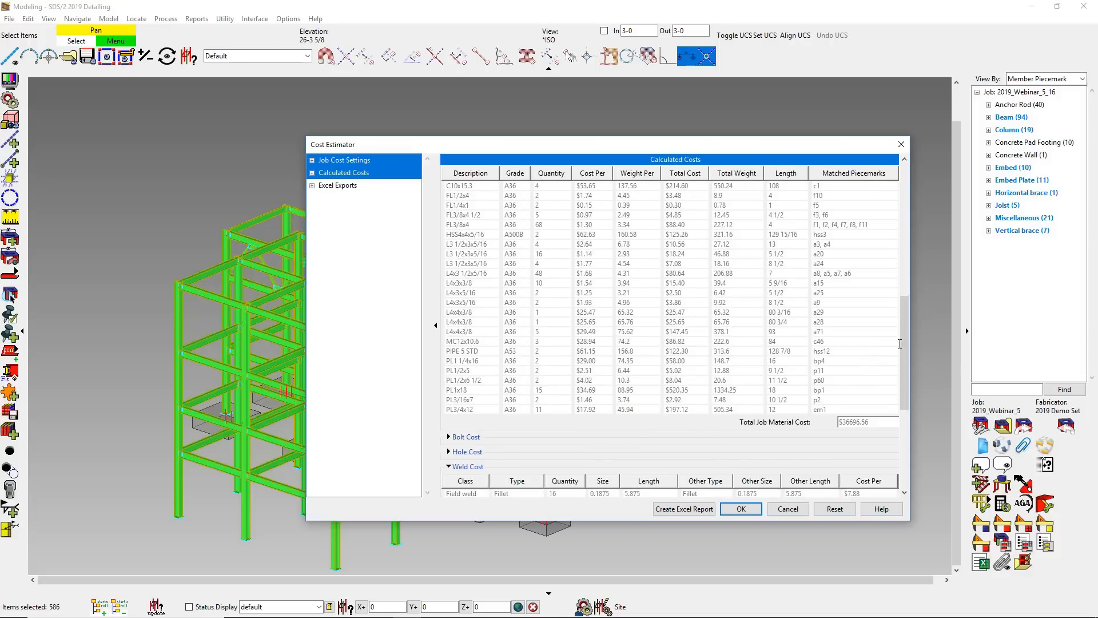
drag(903, 339, 895, 431)
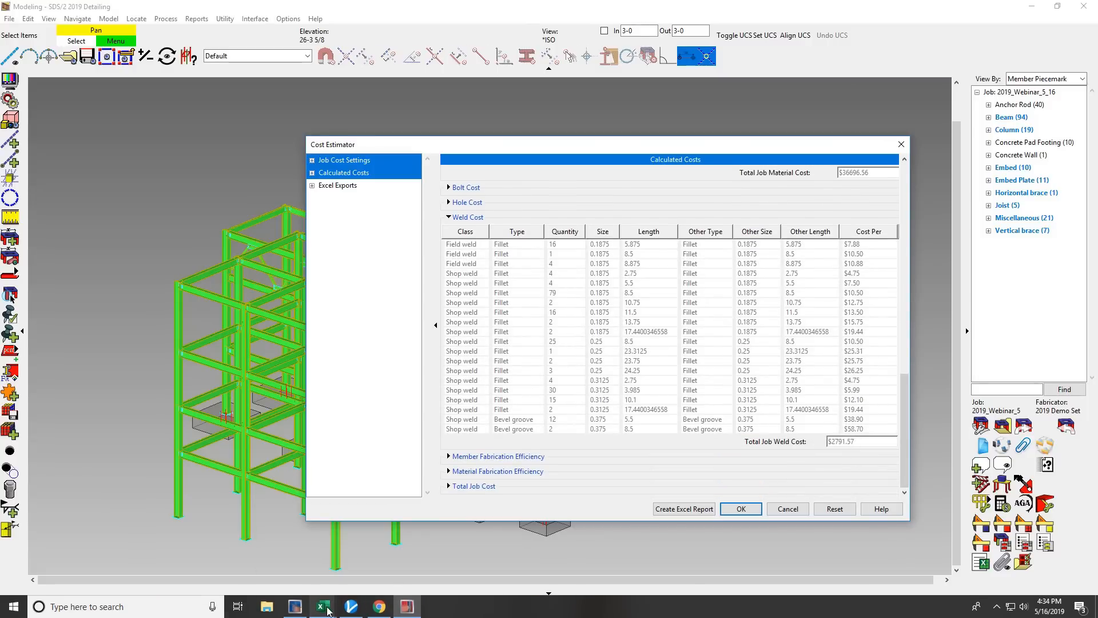
click(323, 606)
click(775, 237)
click(80, 597)
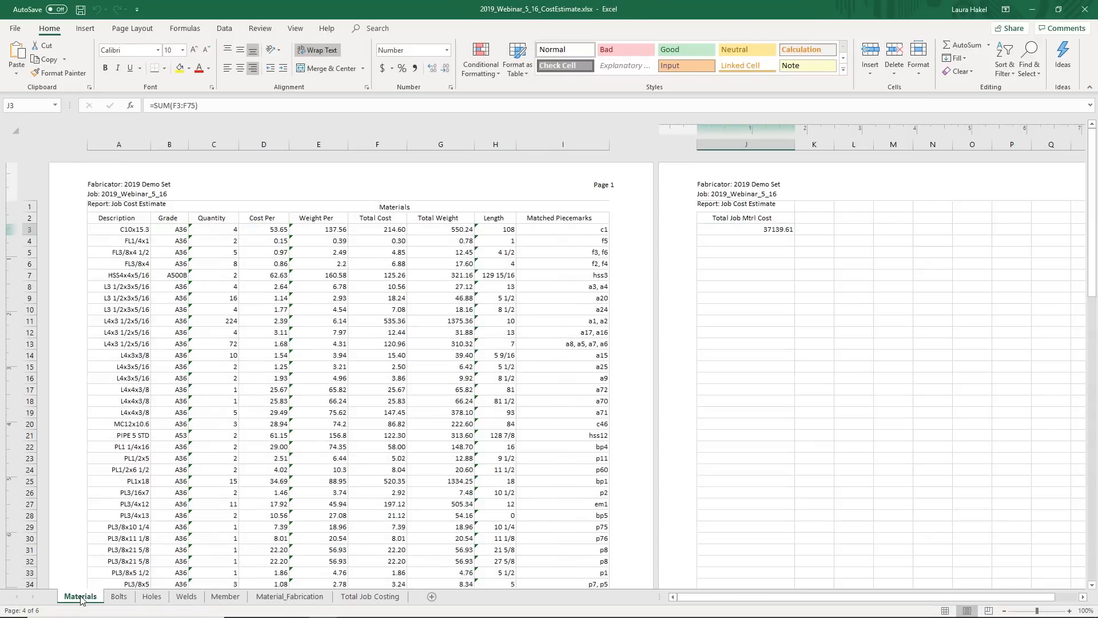
click(1032, 10)
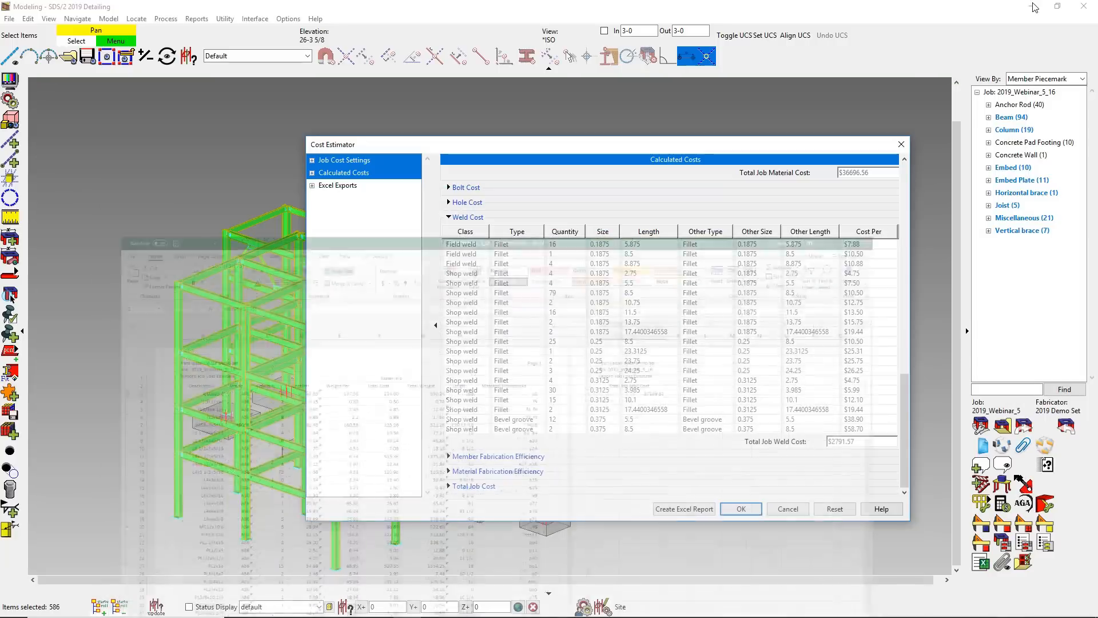
click(741, 509)
click(781, 499)
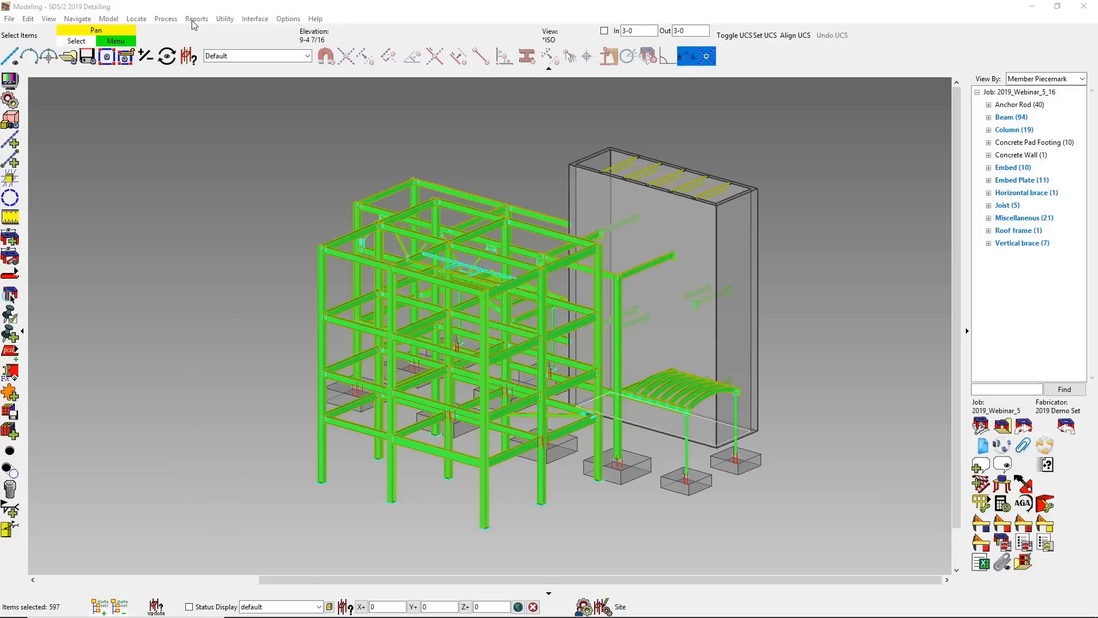
- Create a new advance bill of material named 1, checking its length rounding and operation additions criteria
click(195, 20)
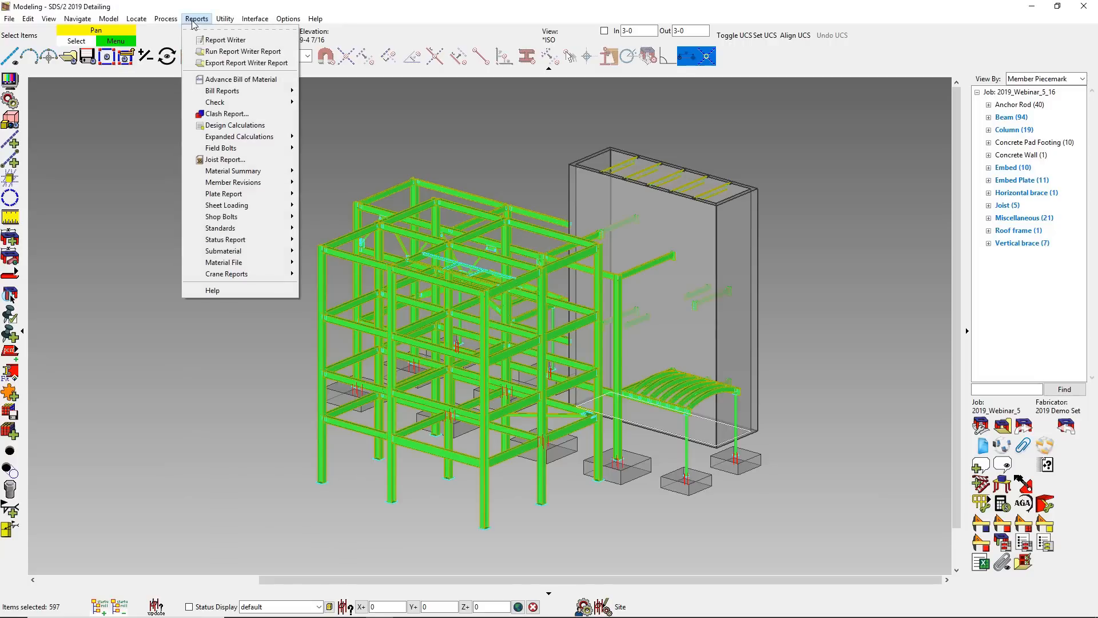
click(213, 79)
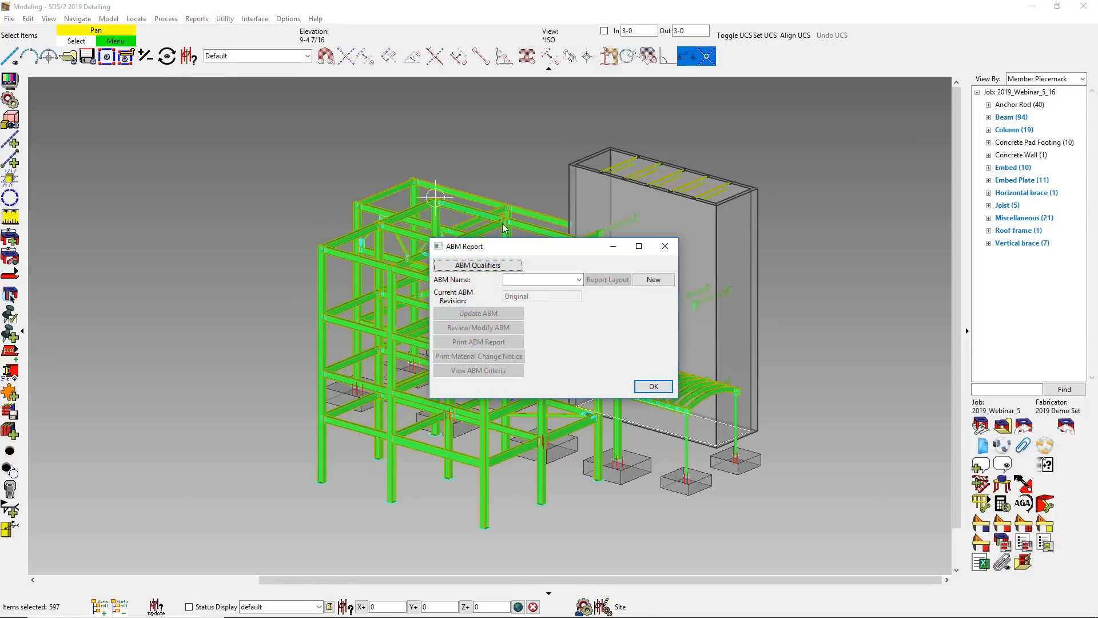
click(652, 280)
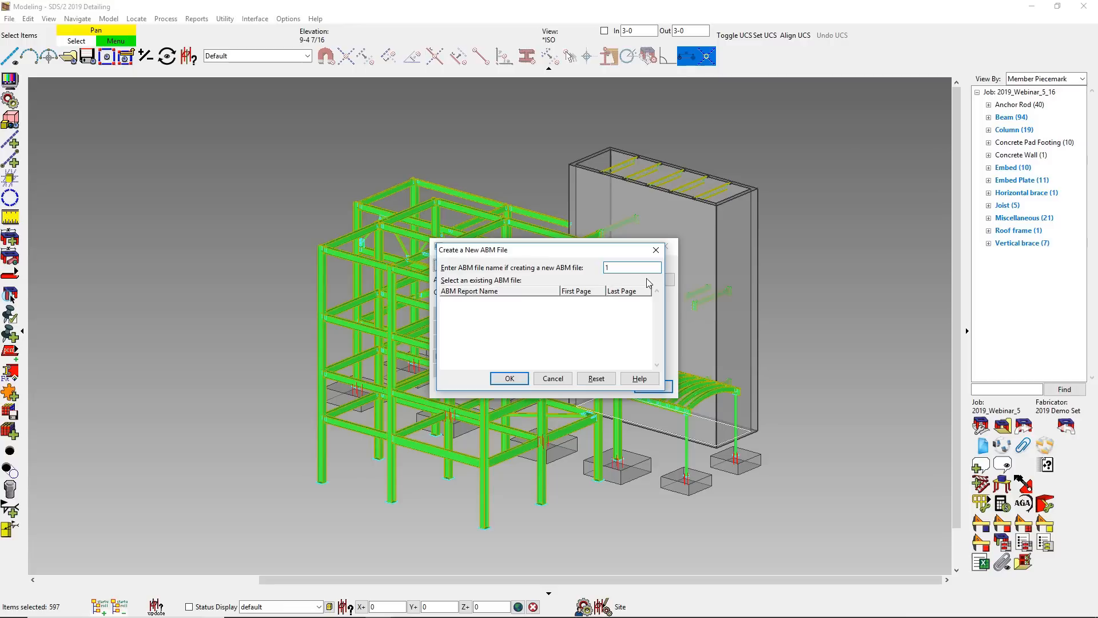
key(Return)
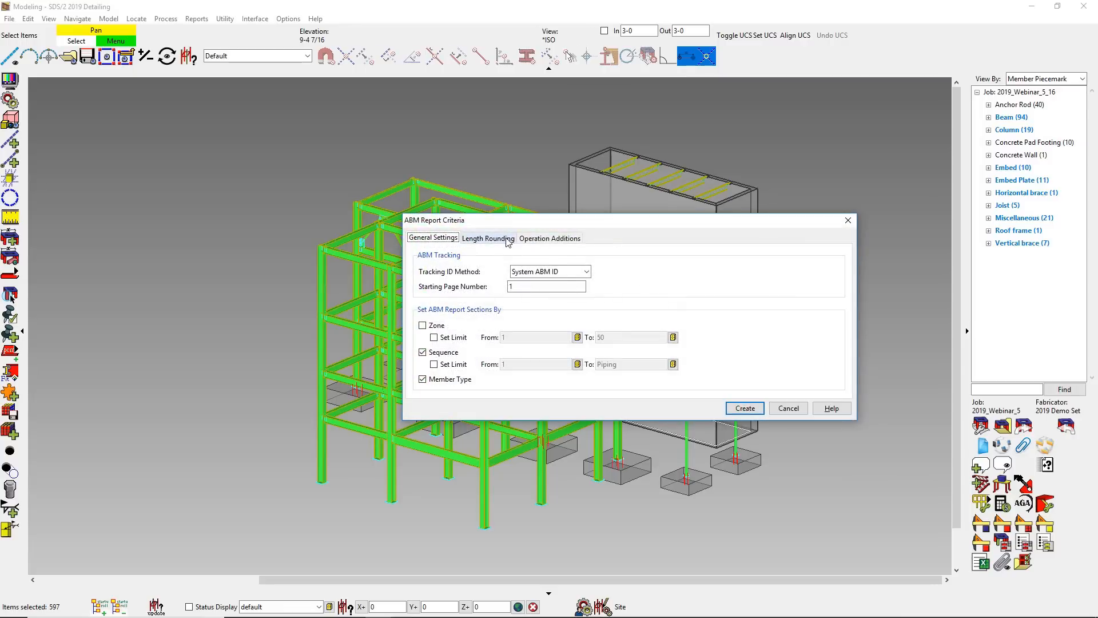
click(507, 241)
click(553, 239)
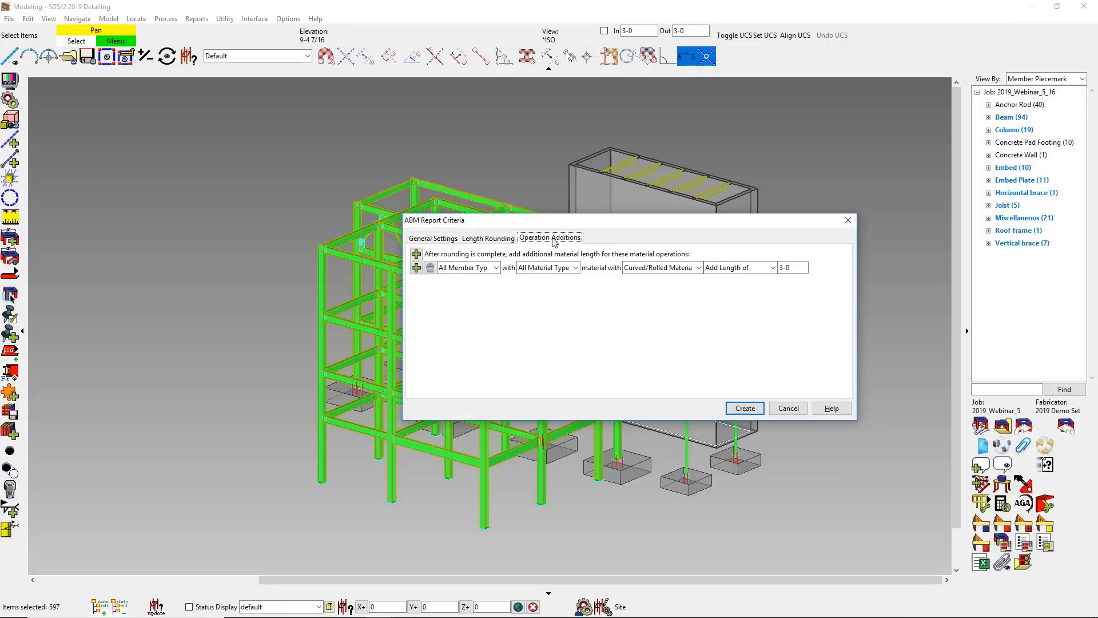
click(745, 407)
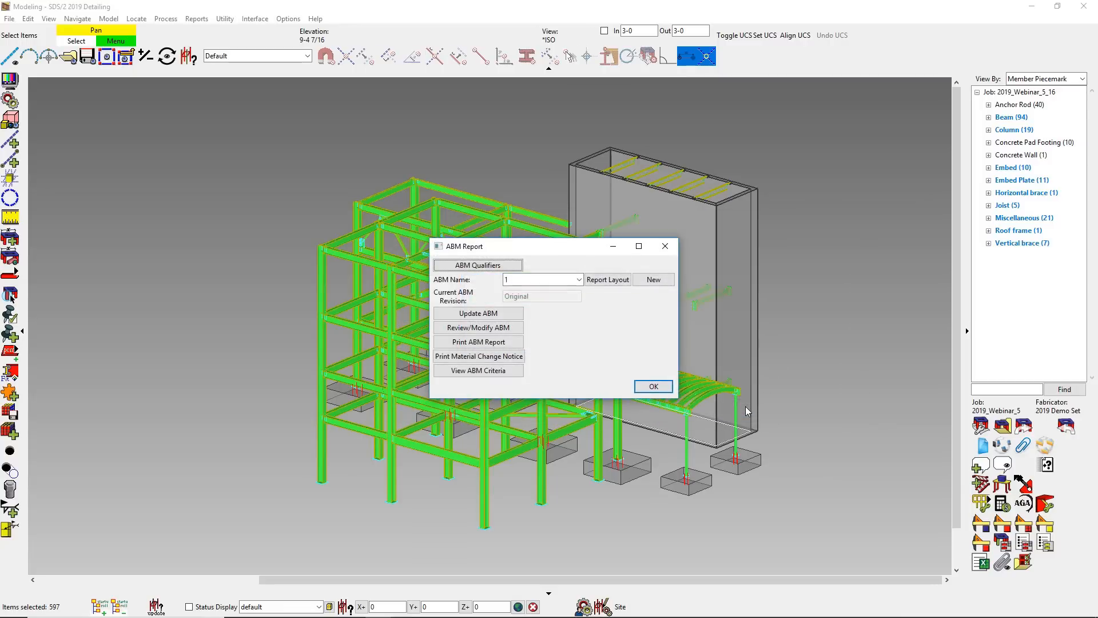
- Review all material entries in advance bill of material 1 and close the report
click(488, 328)
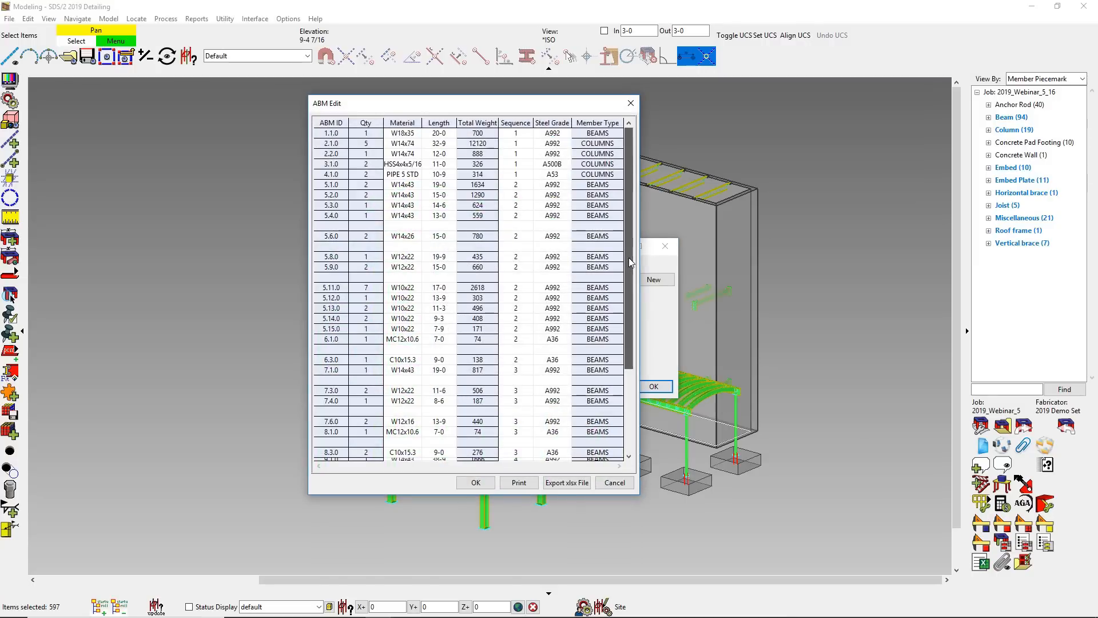
drag(629, 266, 634, 393)
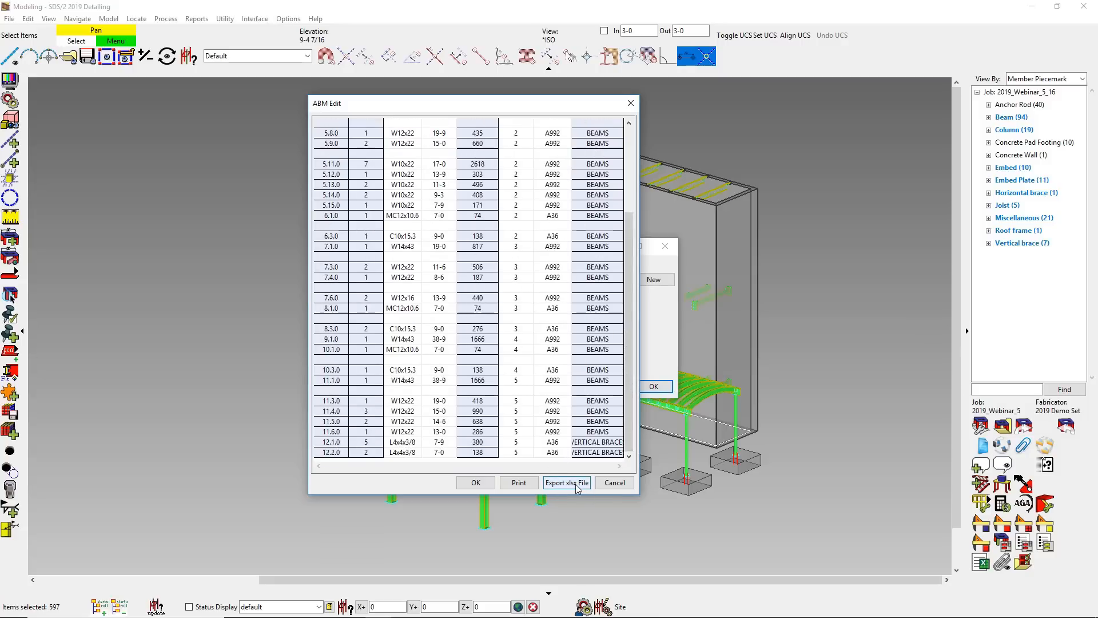
click(475, 483)
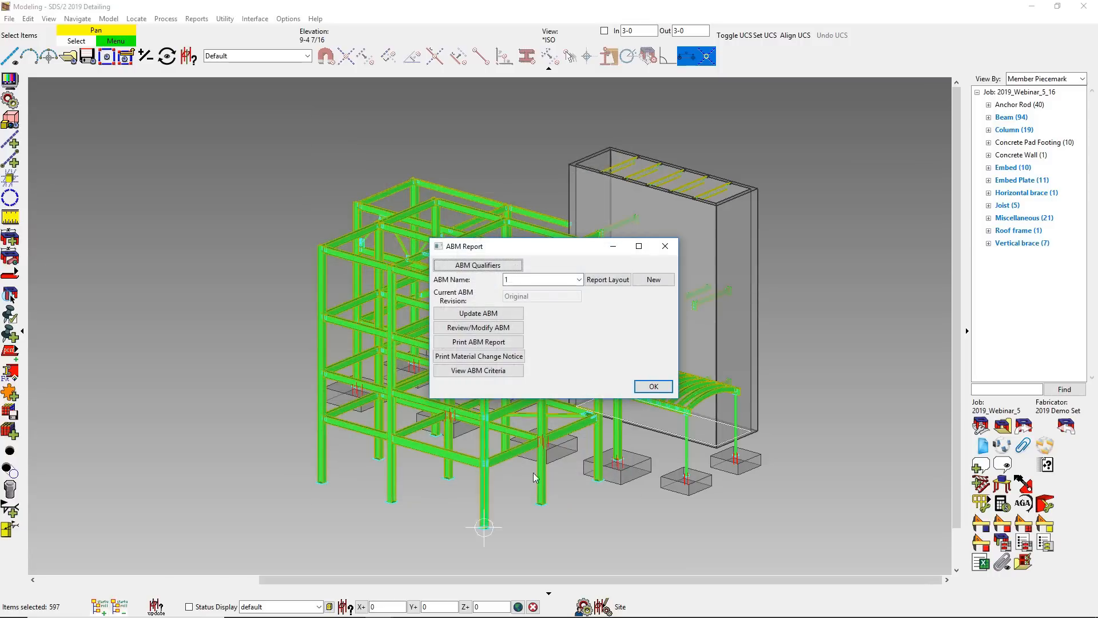
click(653, 387)
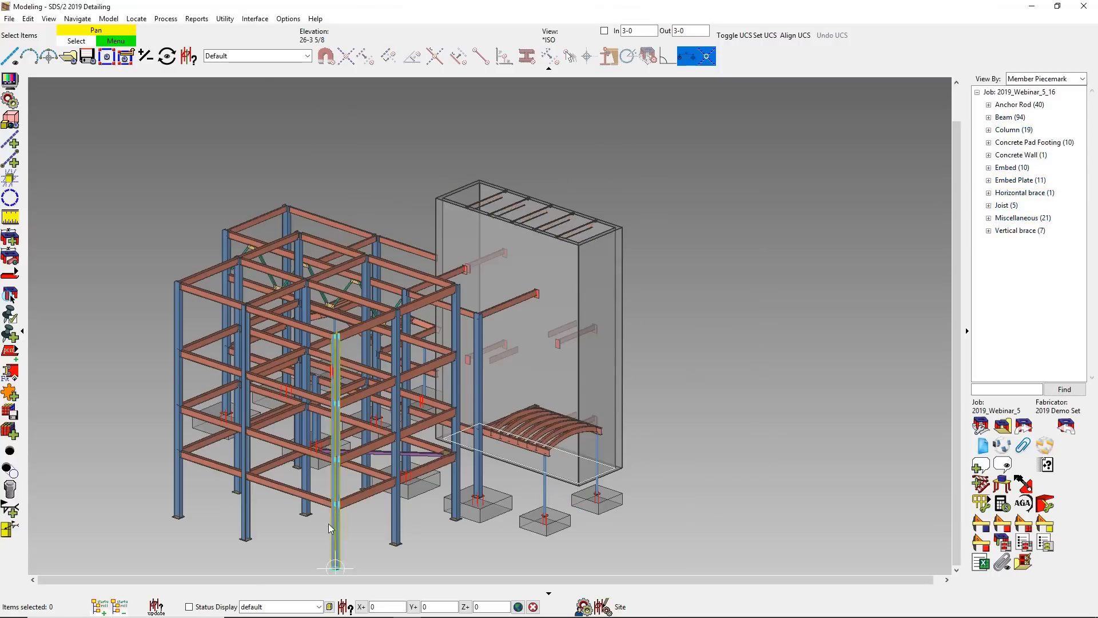
- Apply the FailedConnections.xml status display to the model
click(319, 607)
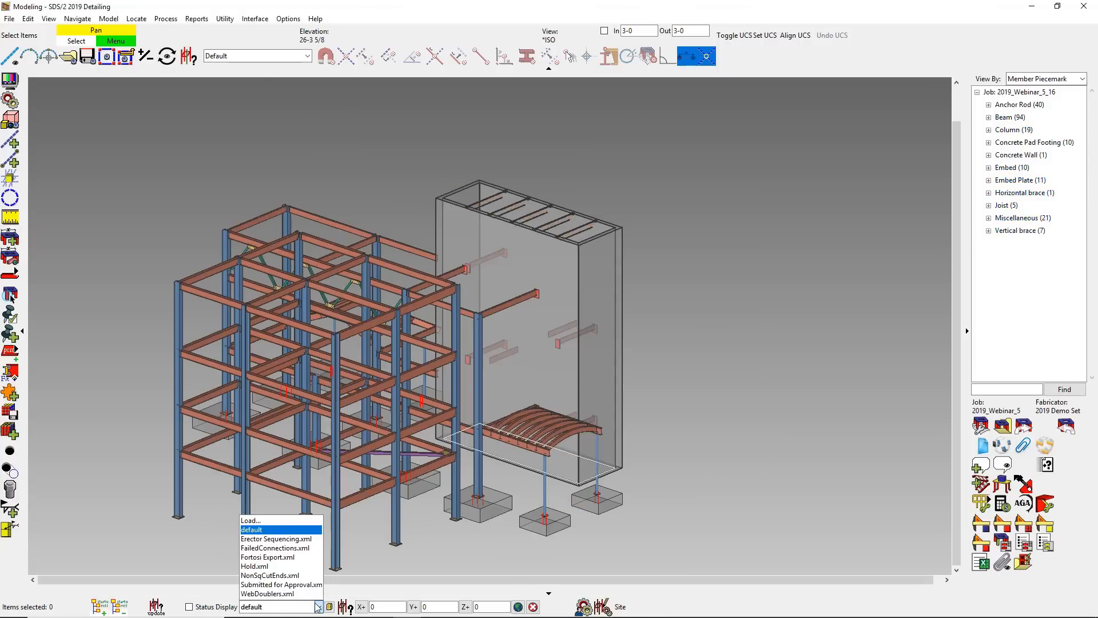
click(301, 547)
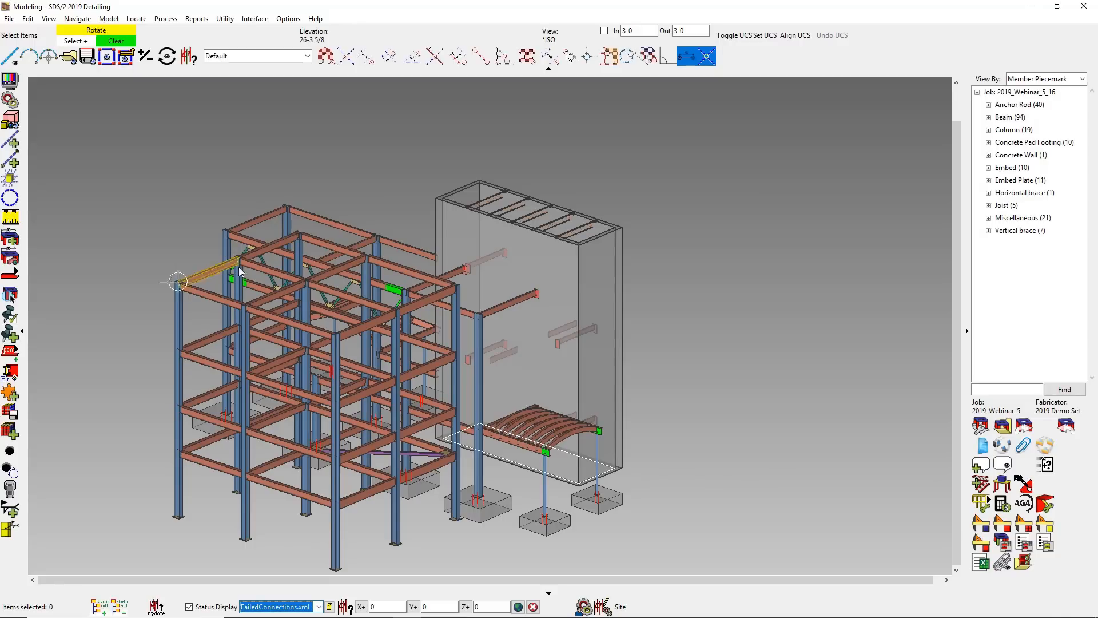
- Set the left-end connection type of the truss's lower chord beam with the failed connection to Clip angle
scroll(229, 277, up, 5)
shift+middle_drag(232, 279, 319, 275)
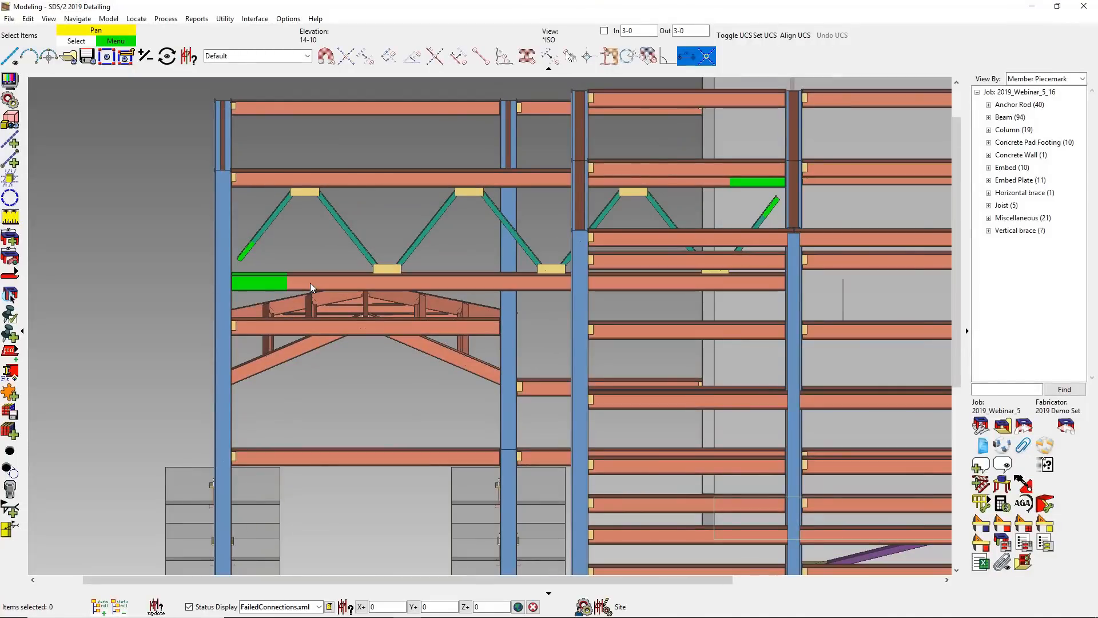
double_click(310, 282)
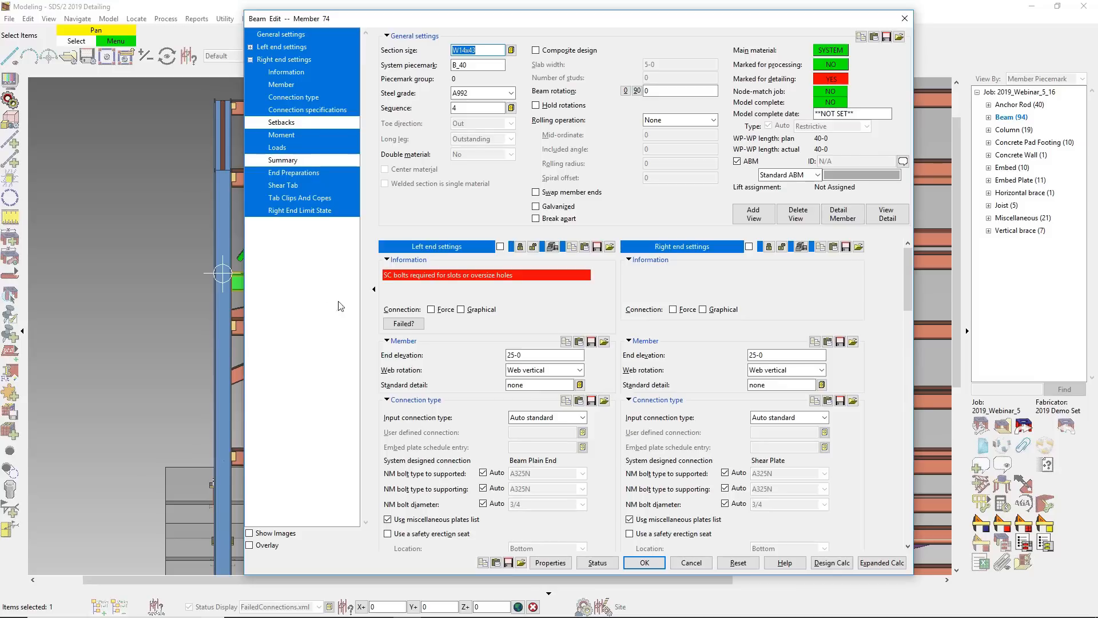
click(545, 422)
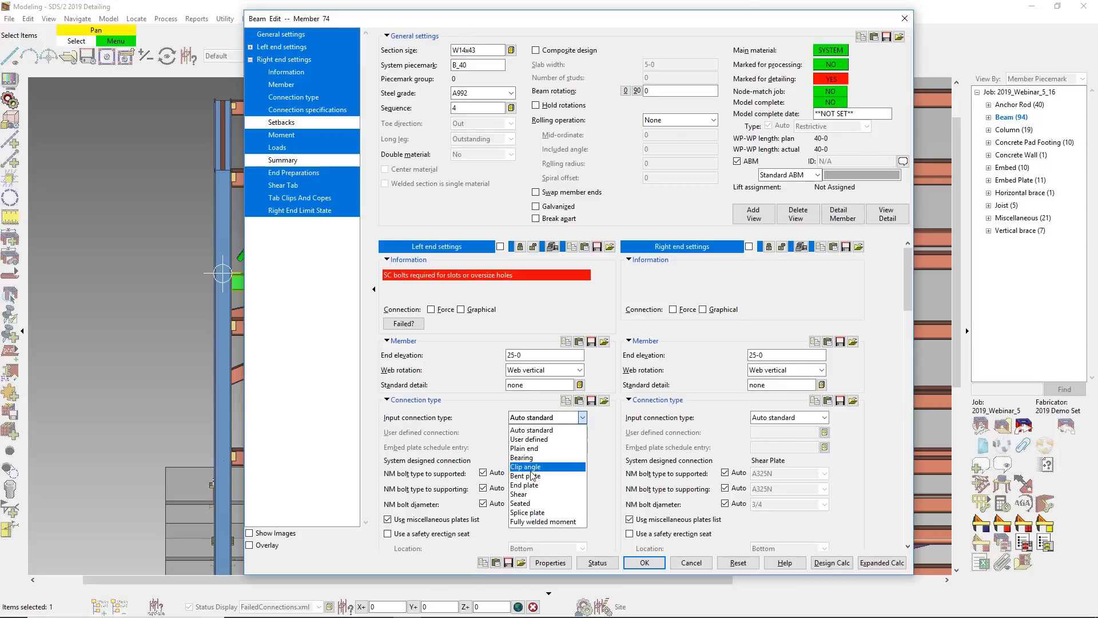
click(531, 466)
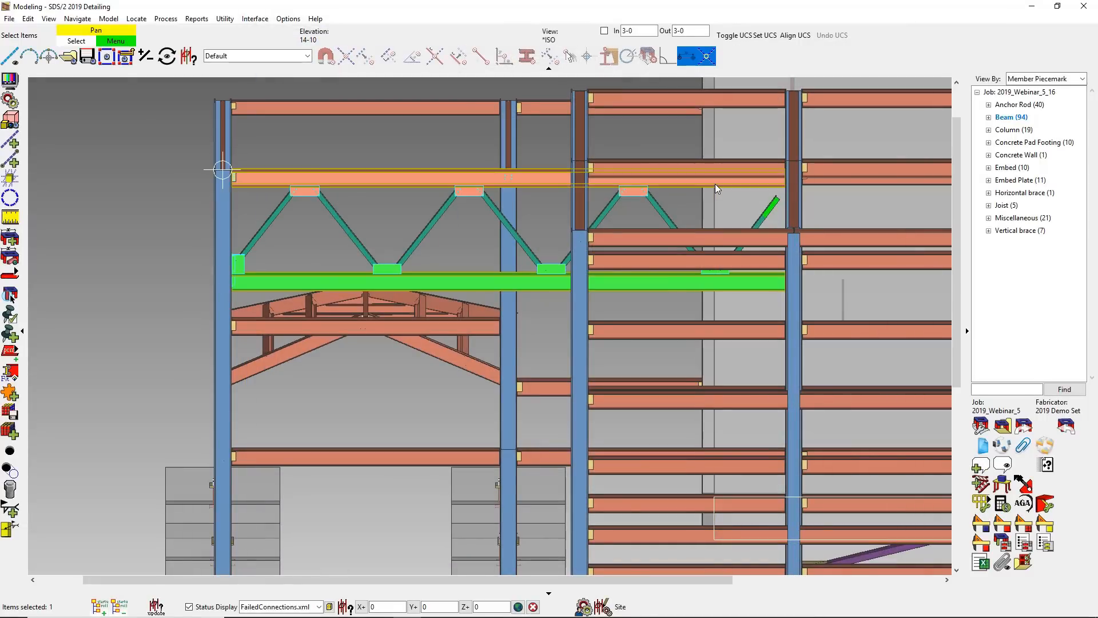
- Set the right-end connection type of the truss's upper chord beam with the failed connection to Clip angle
double_click(715, 184)
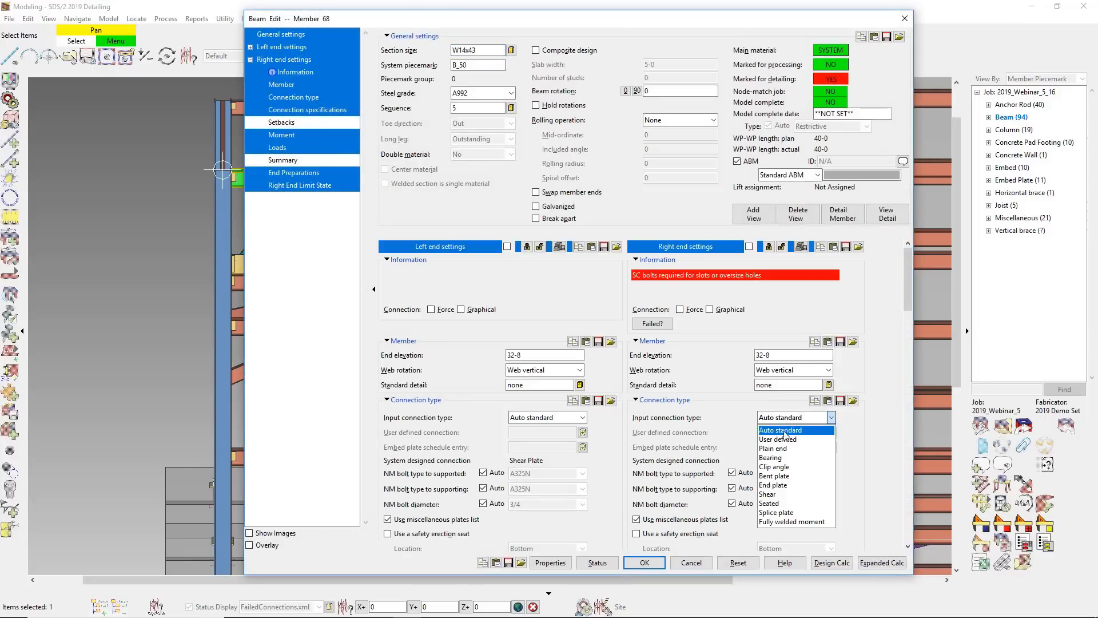
click(780, 466)
key(Return)
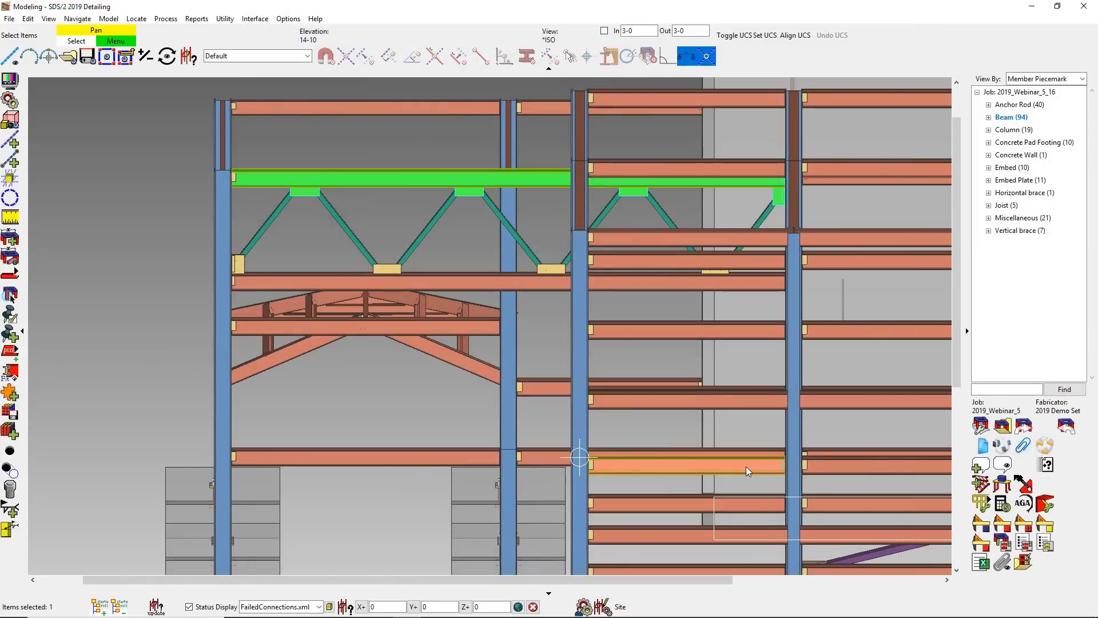
- Set the right-end connection type of beam B_169, at elevation 12-0, to Shear
shift+middle_drag(747, 475, 802, 473)
click(594, 376)
middle_drag(839, 417, 247, 335)
scroll(715, 382, up, 3)
scroll(667, 424, up, 4)
middle_drag(669, 423, 536, 366)
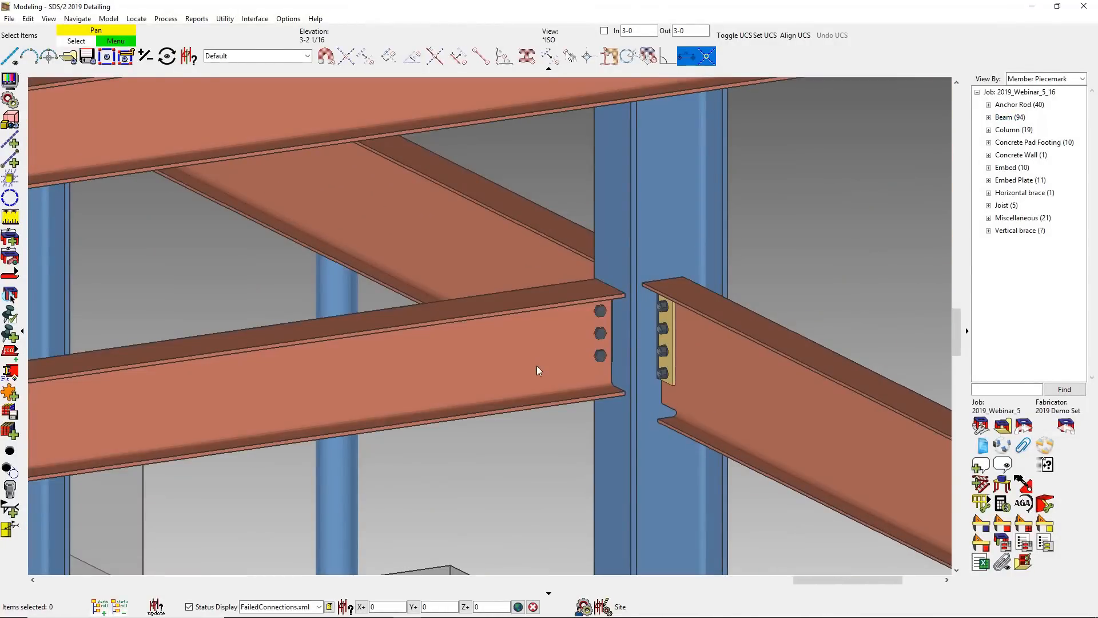
double_click(537, 366)
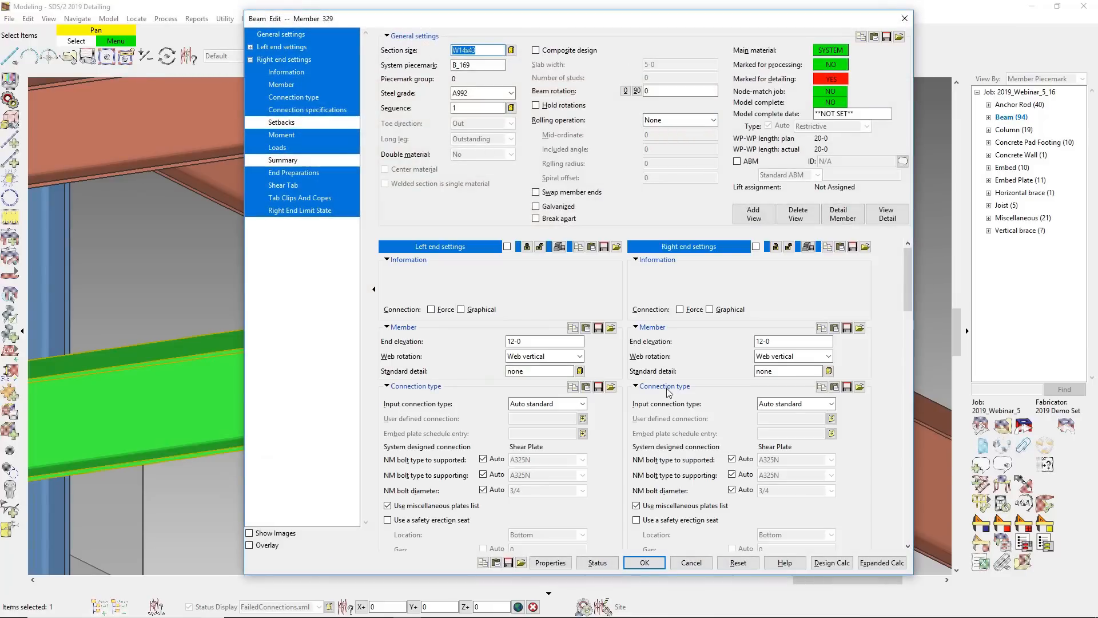
click(796, 406)
click(781, 481)
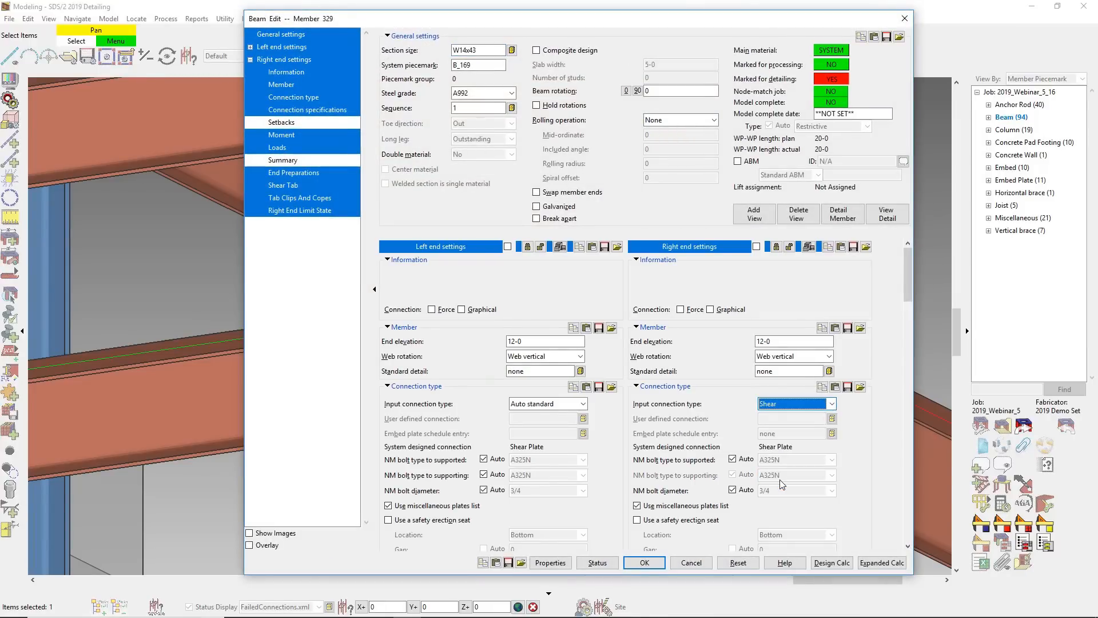
- Make the right end of beam B_169 a Bolted moment connection and apply the beam changes
click(280, 139)
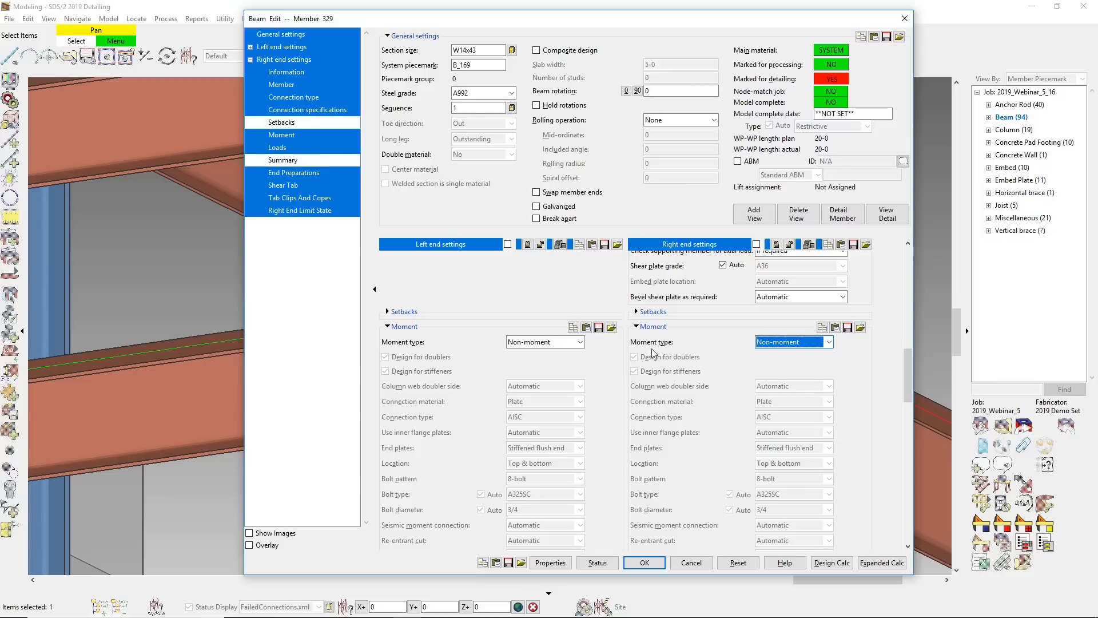
click(775, 349)
click(769, 364)
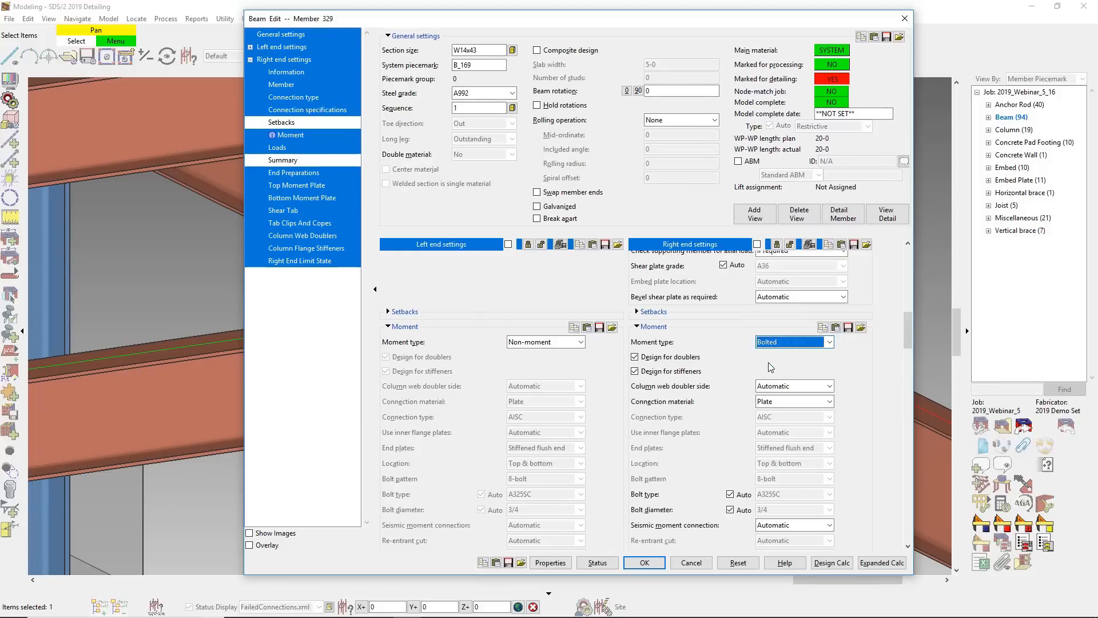
key(Return)
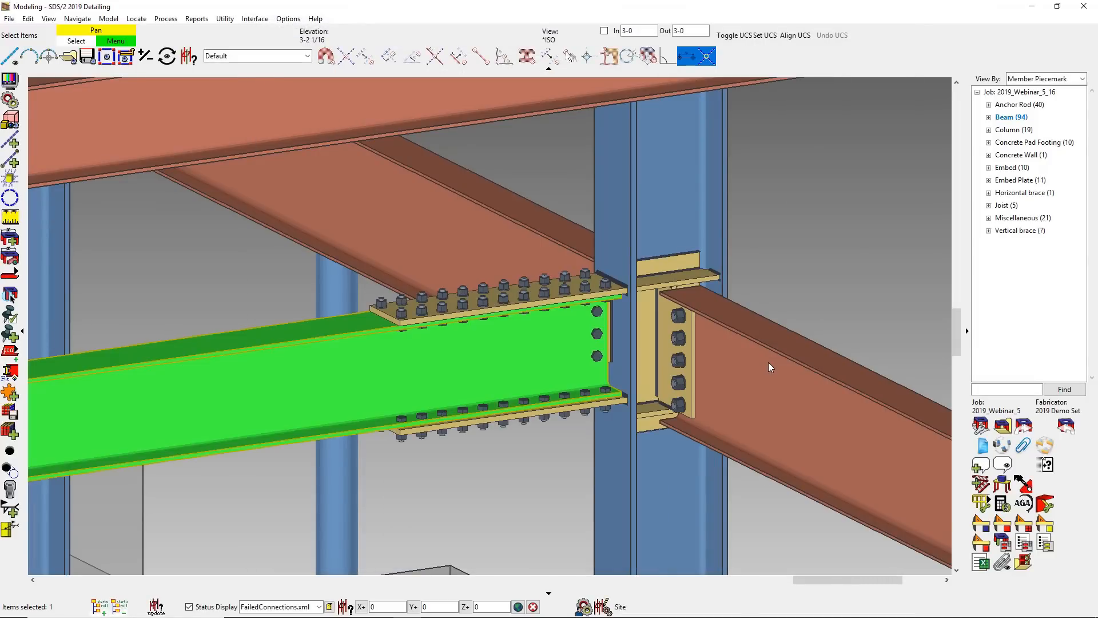
click(831, 269)
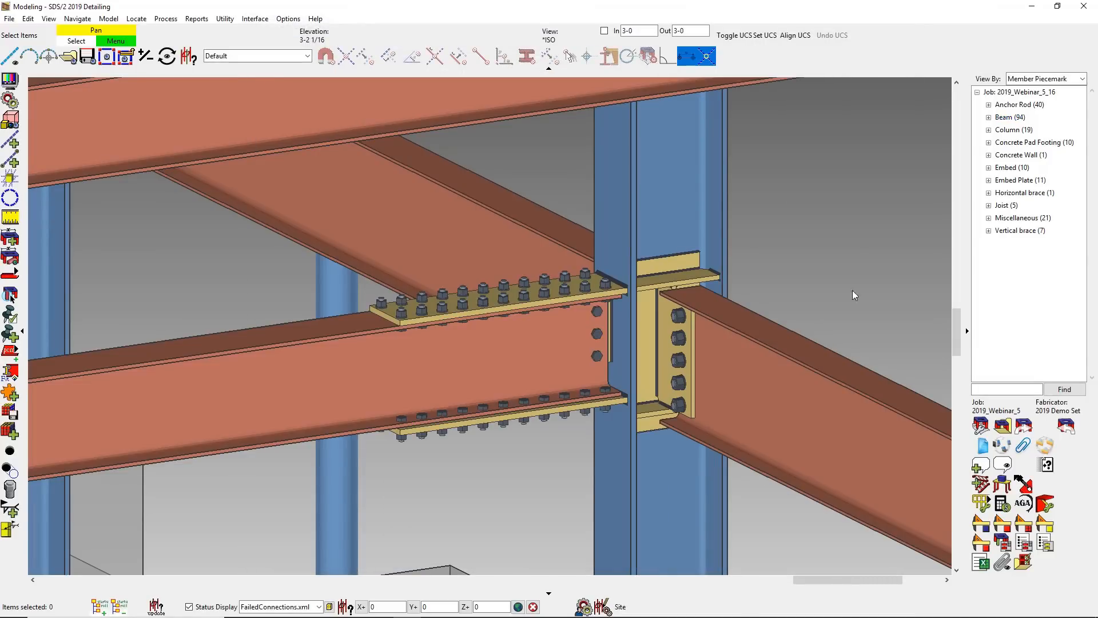
- Place a model note with the subject Moment Load at the beam-to-column moment connection
click(980, 466)
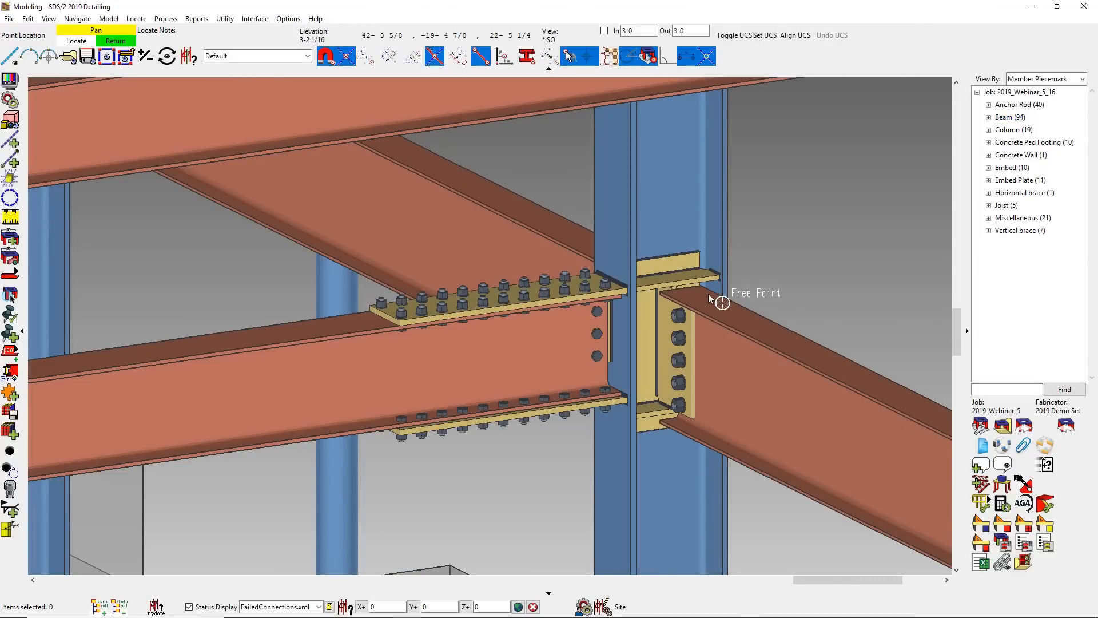
click(665, 269)
click(418, 248)
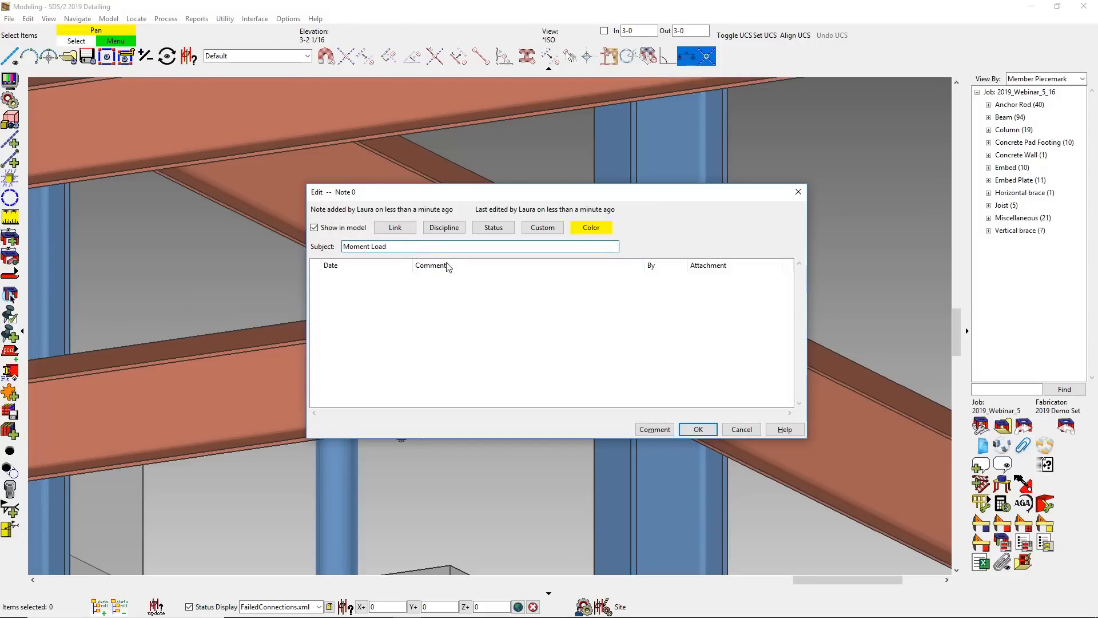
click(703, 429)
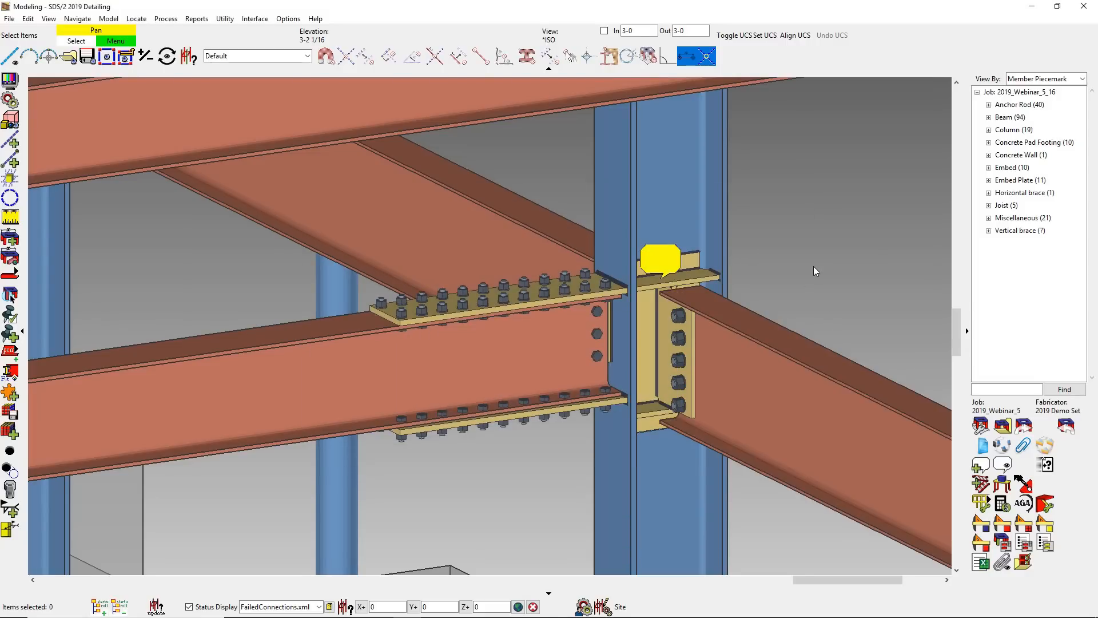
- Create a request for information on the members and material around the moment connection, with the subject Moment Load RFI
drag(812, 539, 451, 154)
click(1047, 466)
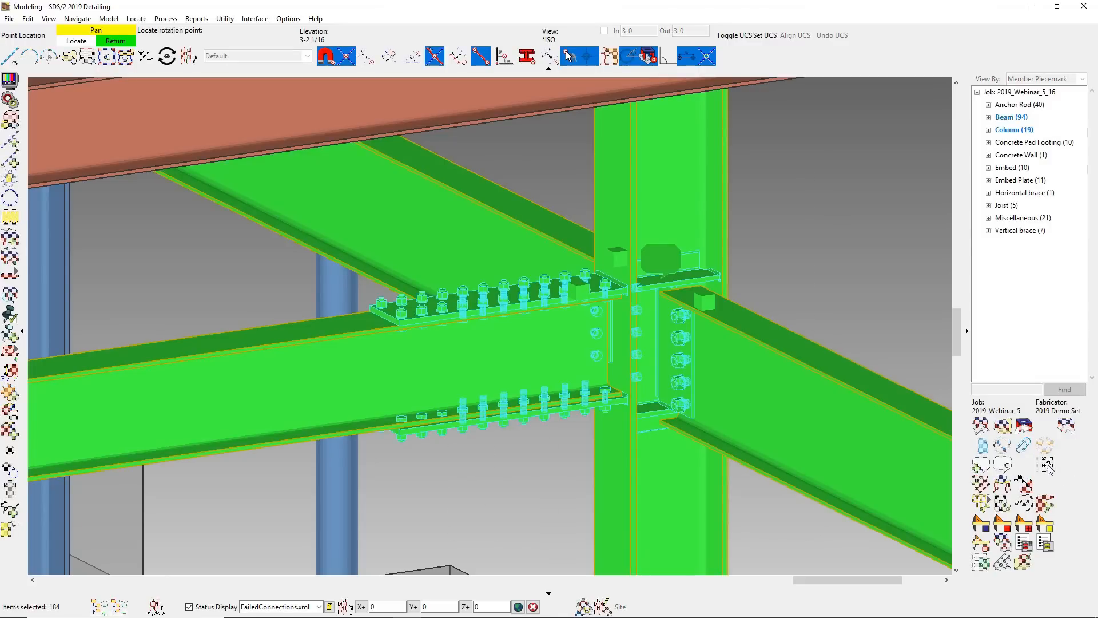
click(642, 261)
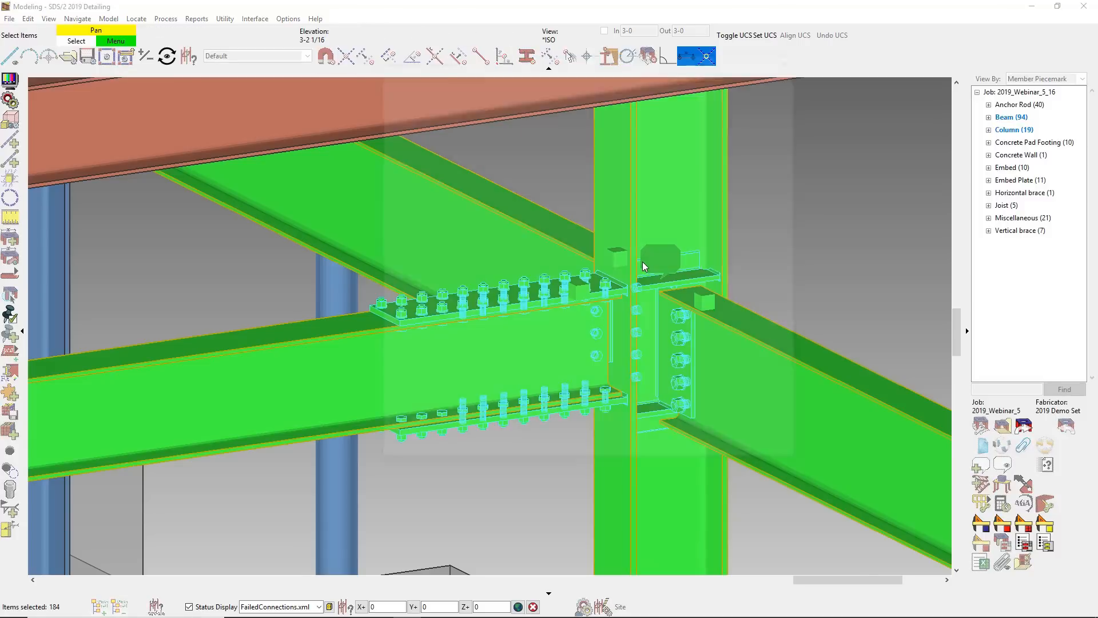
click(581, 256)
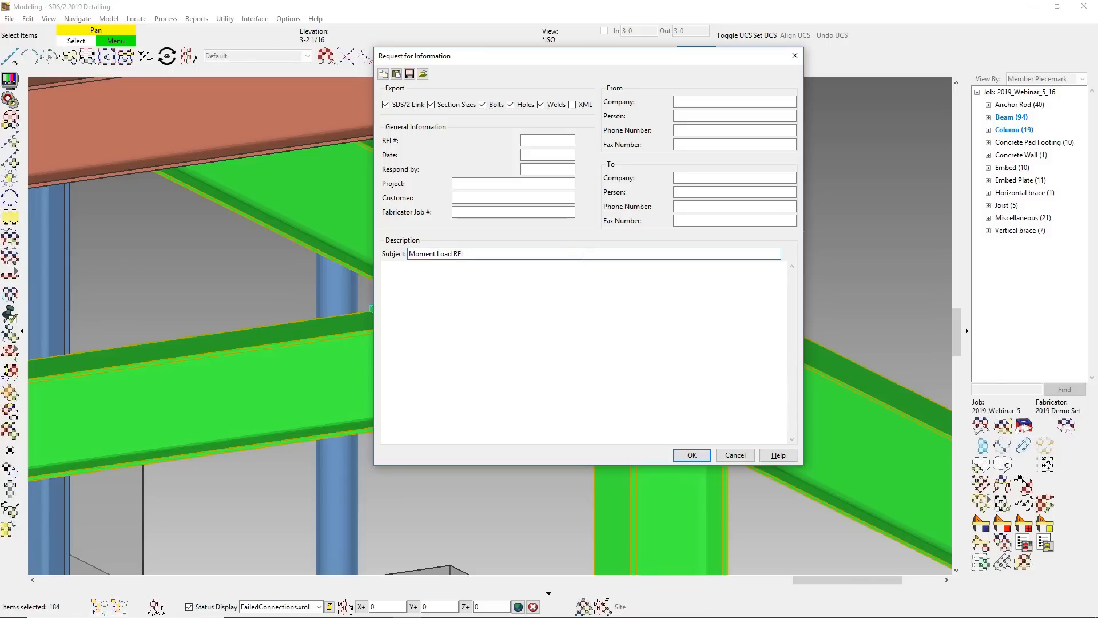
drag(581, 257, 351, 255)
key(ctrl+c)
click(689, 455)
- Save the request for information to the Desktop as Moment Load RFI
key(ctrl+v)
click(46, 164)
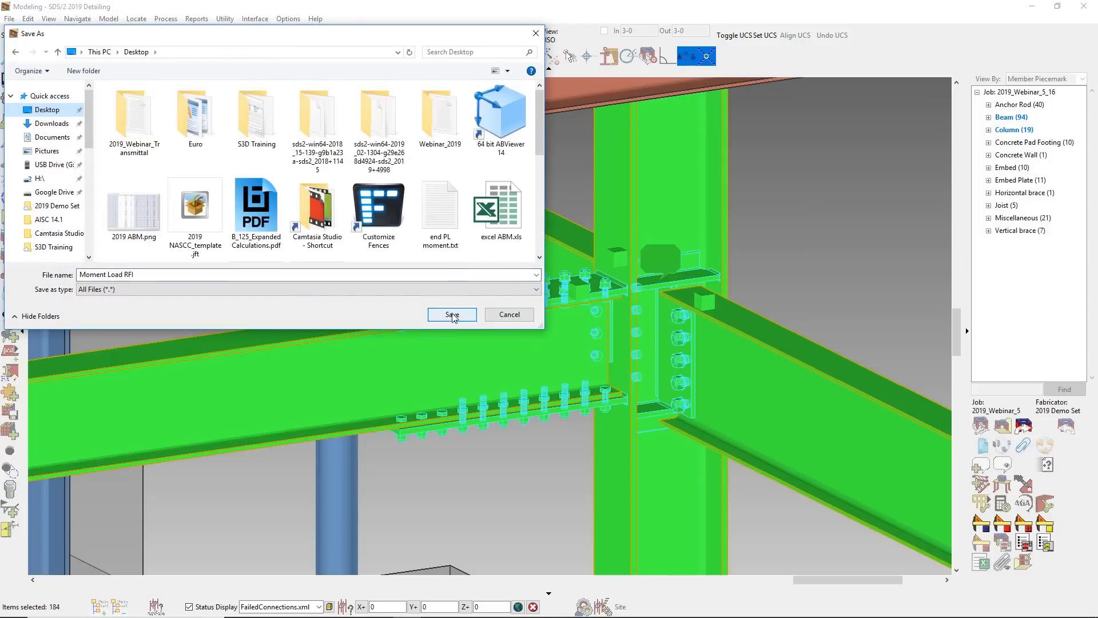
click(452, 315)
click(616, 372)
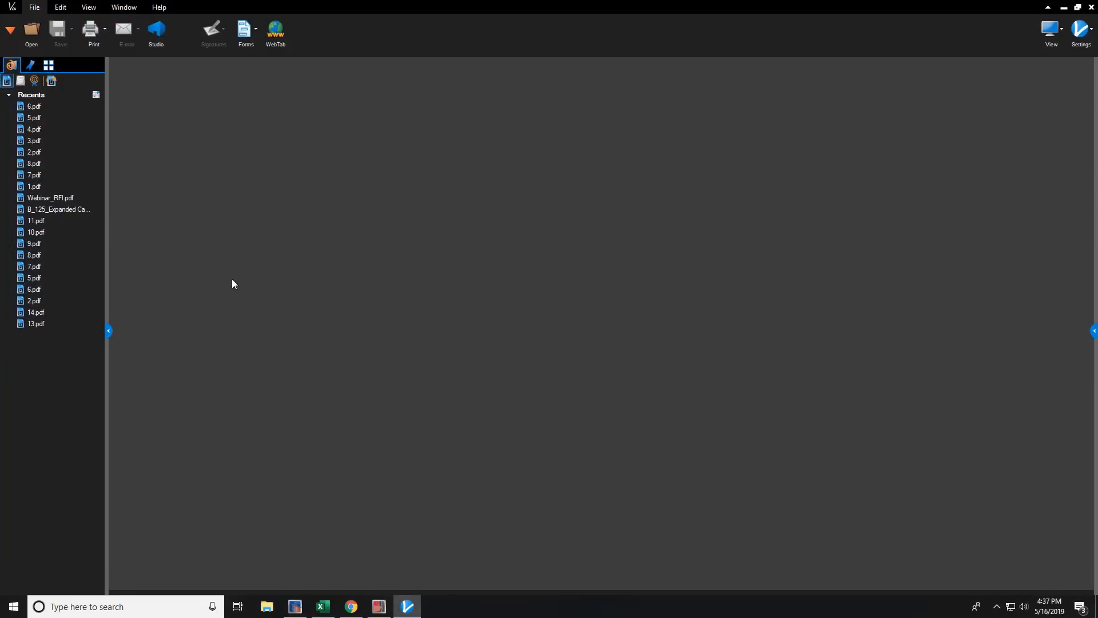
- Open Moment Load RFI.pdf from the Desktop in the PDF viewer and examine its form and 3D view of the connection
click(31, 31)
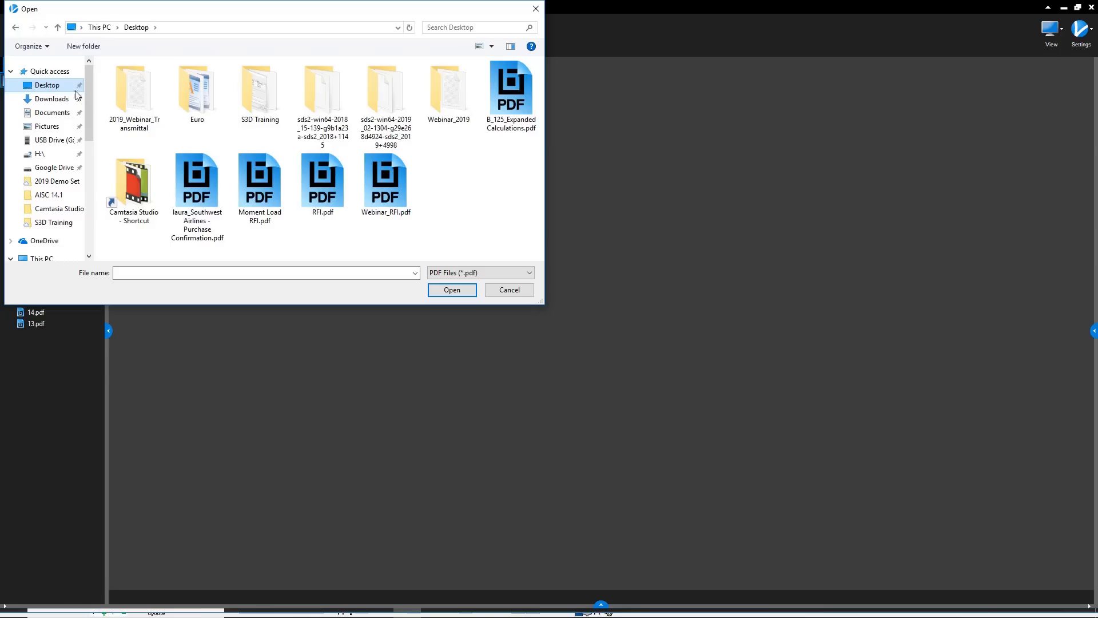
double_click(269, 193)
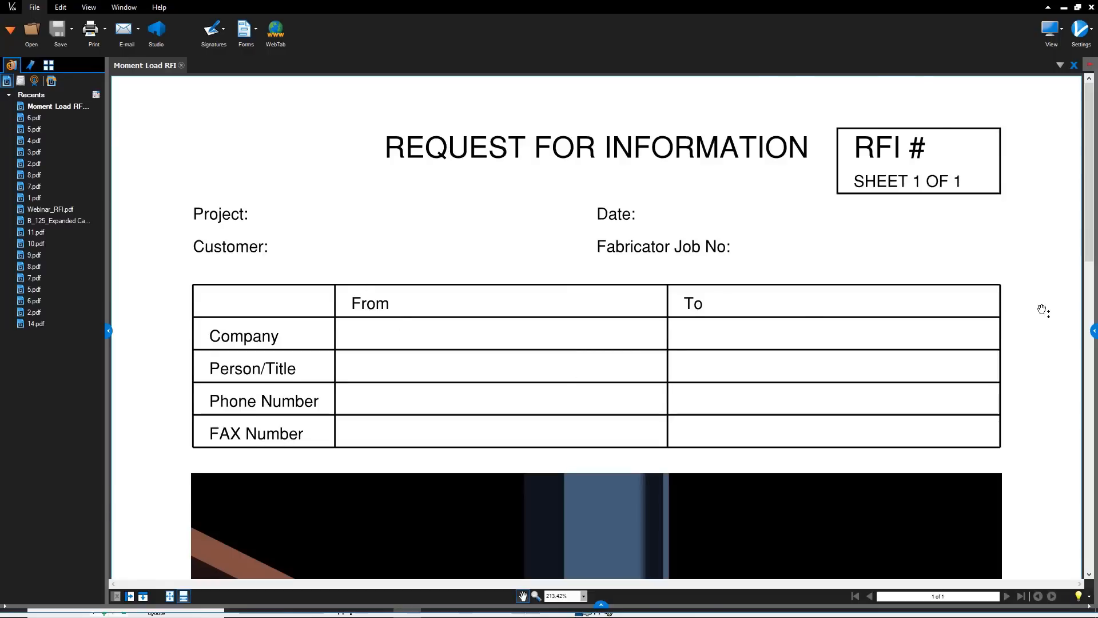
scroll(1042, 310, down, 10)
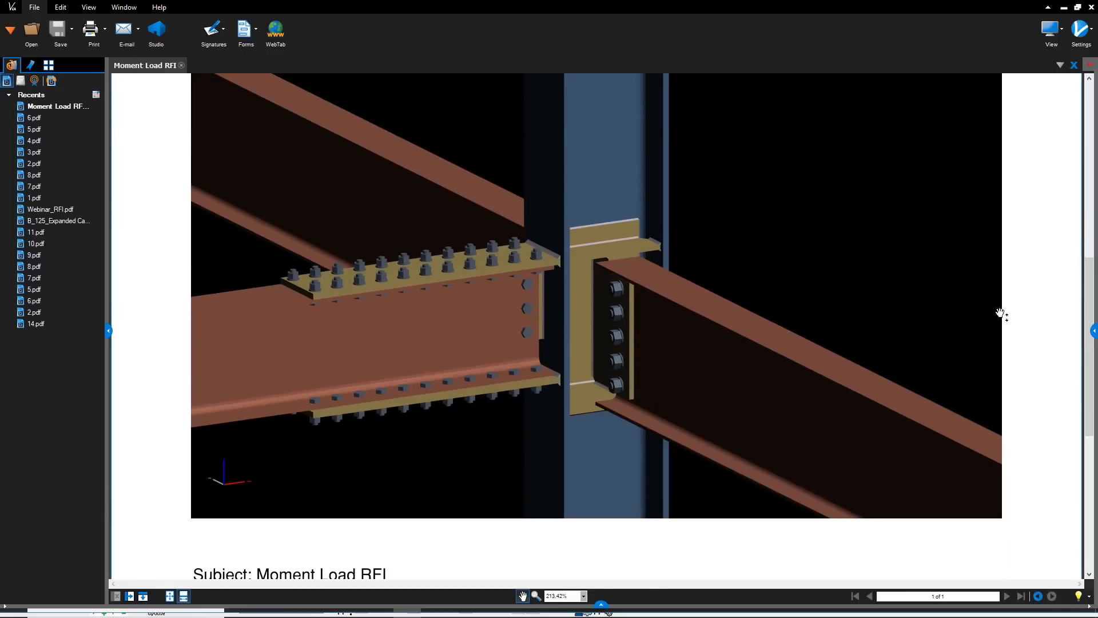
drag(608, 308, 642, 309)
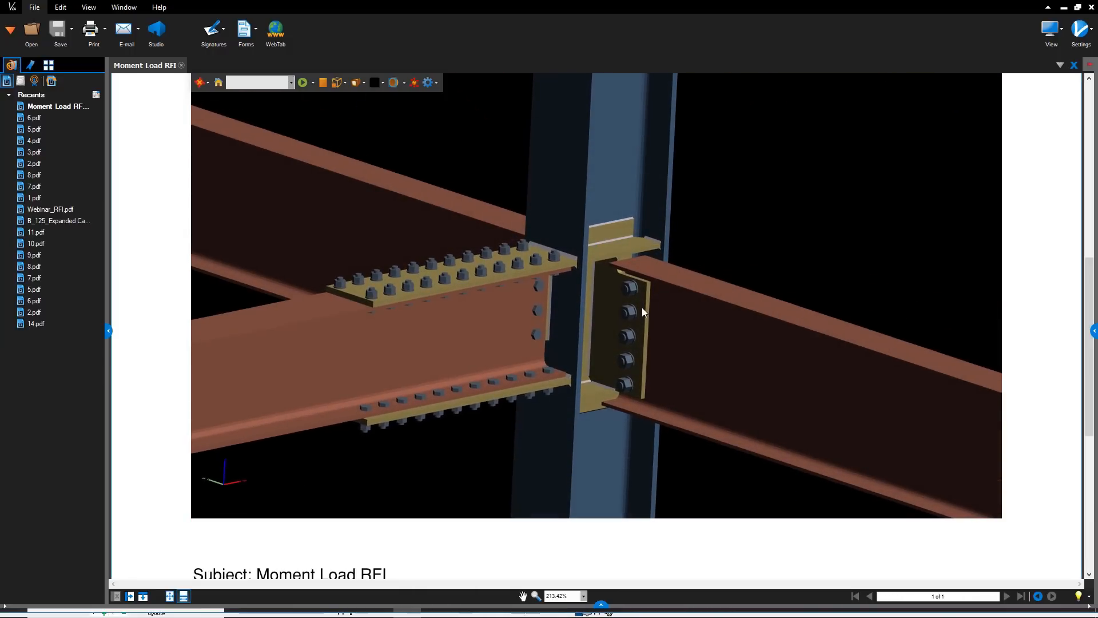
click(1062, 8)
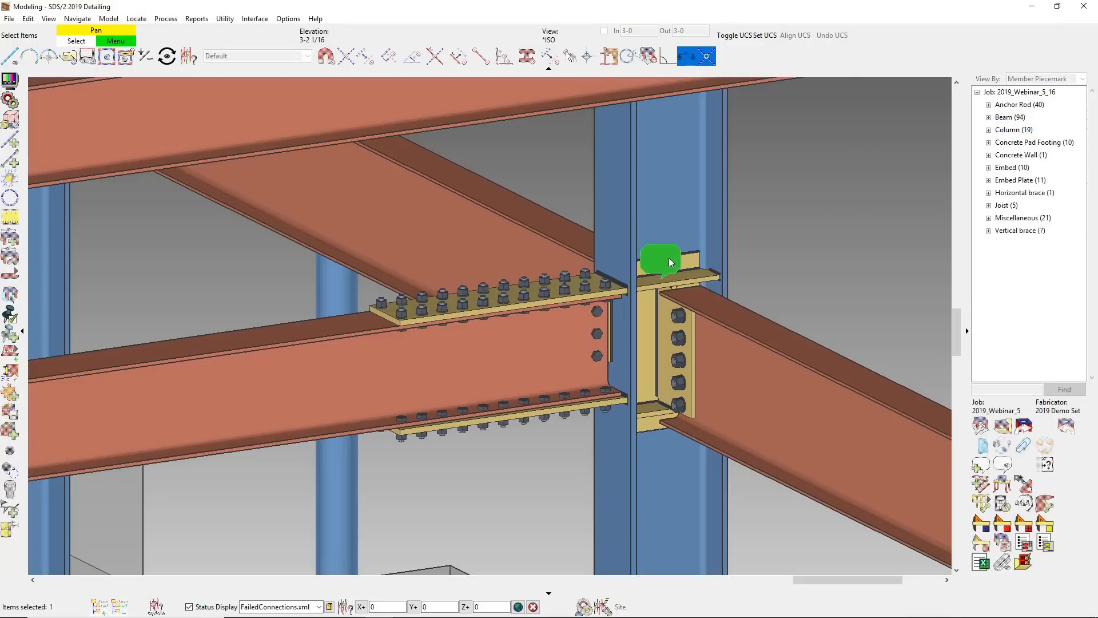
- Add the comment "Lower to -350" to the Moment Load note and change the note's color to green
double_click(669, 257)
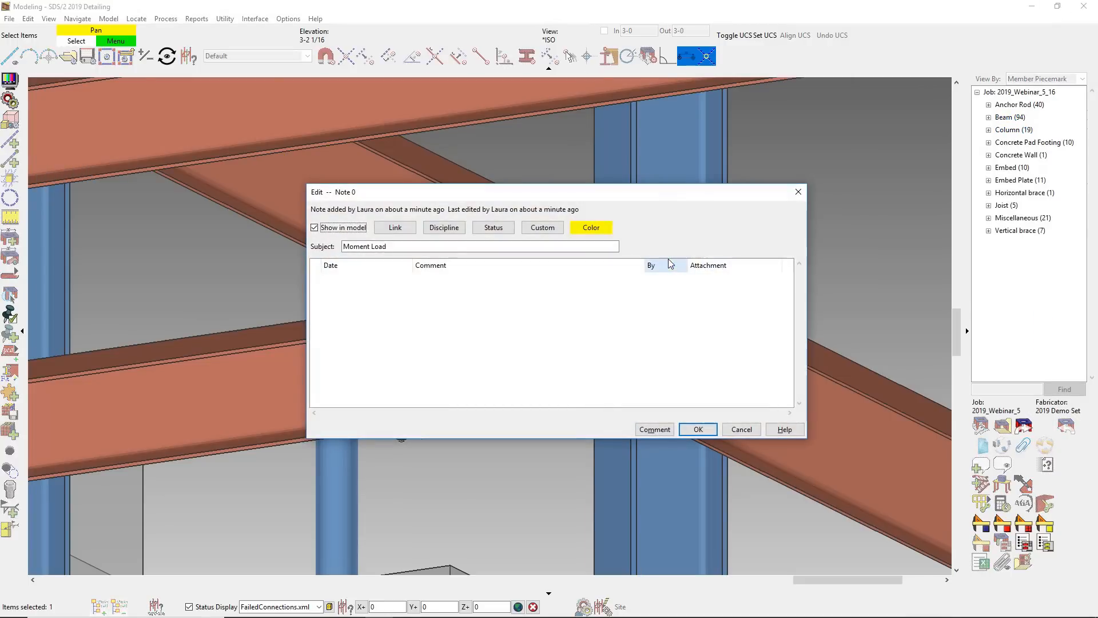
click(654, 429)
click(447, 278)
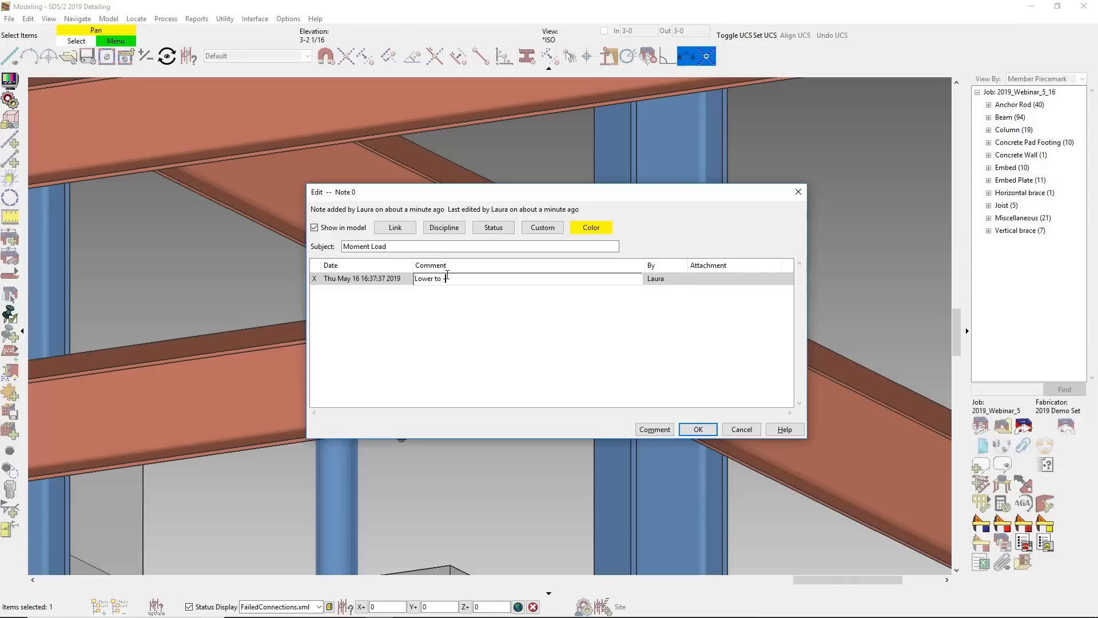
text(Lower to -350)
click(590, 227)
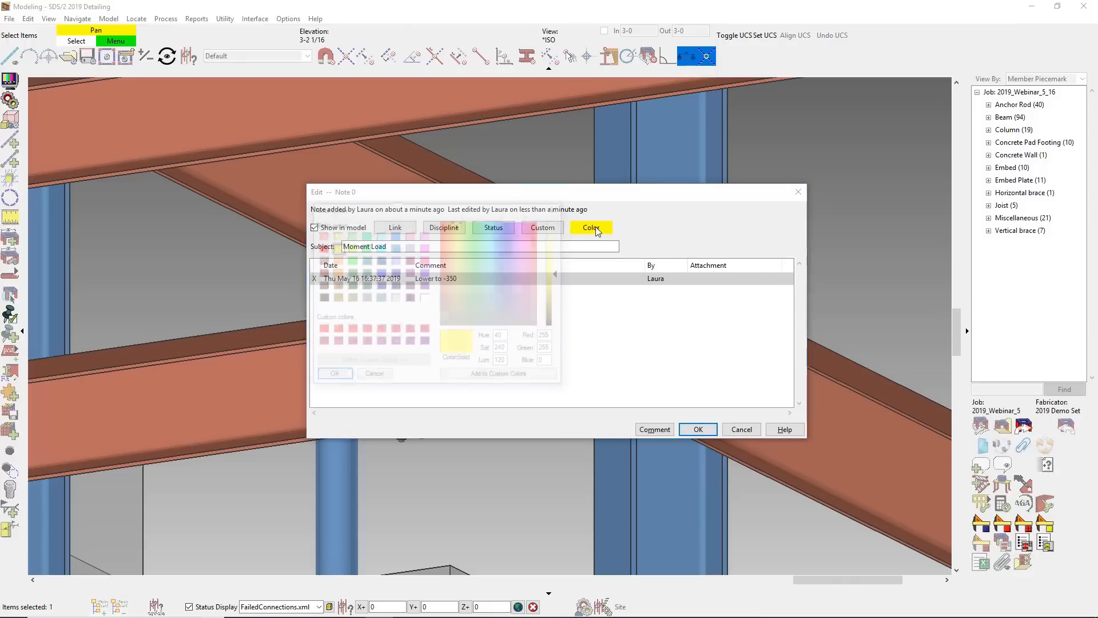
click(350, 248)
click(332, 376)
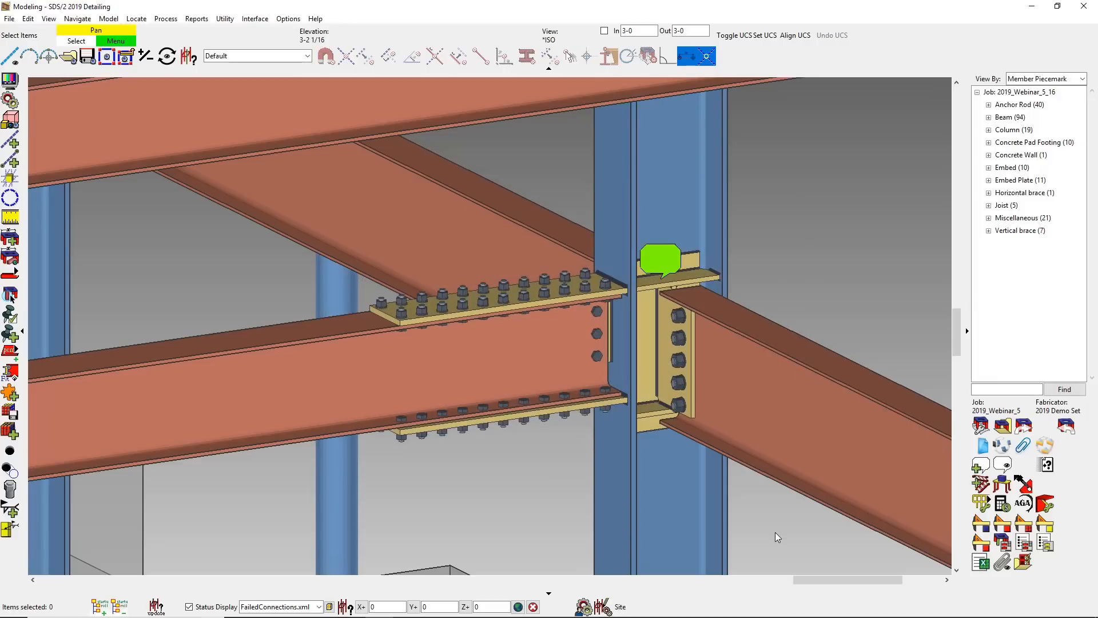
- Override the automatic right-end moment load of beam B_169 with the noted value of -350 kip-in and inspect the redesigned connection
click(346, 341)
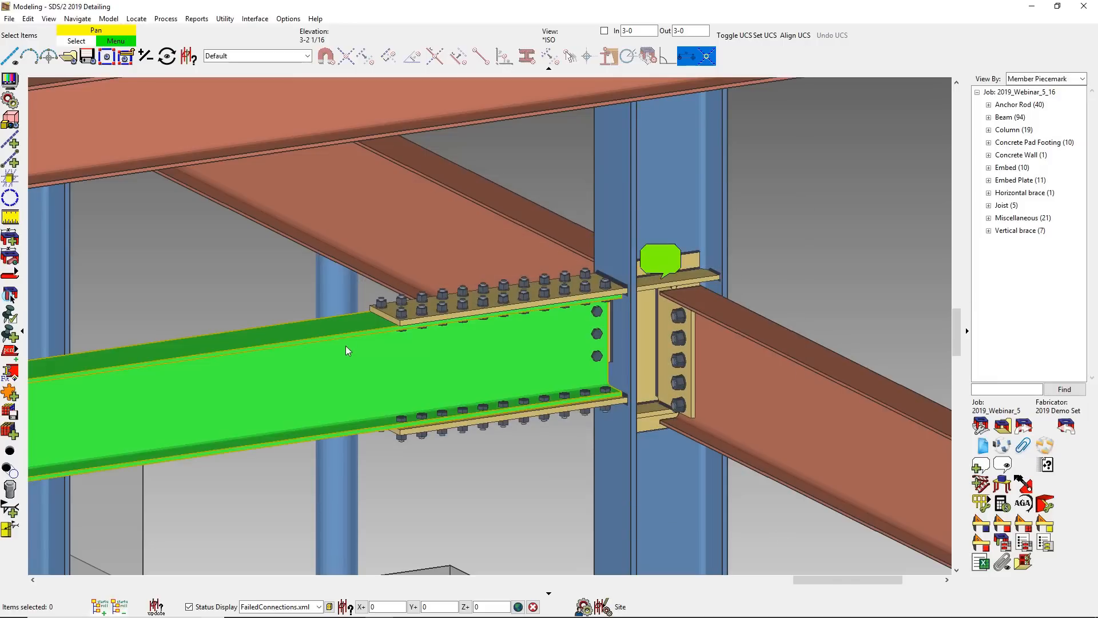
double_click(351, 345)
click(277, 148)
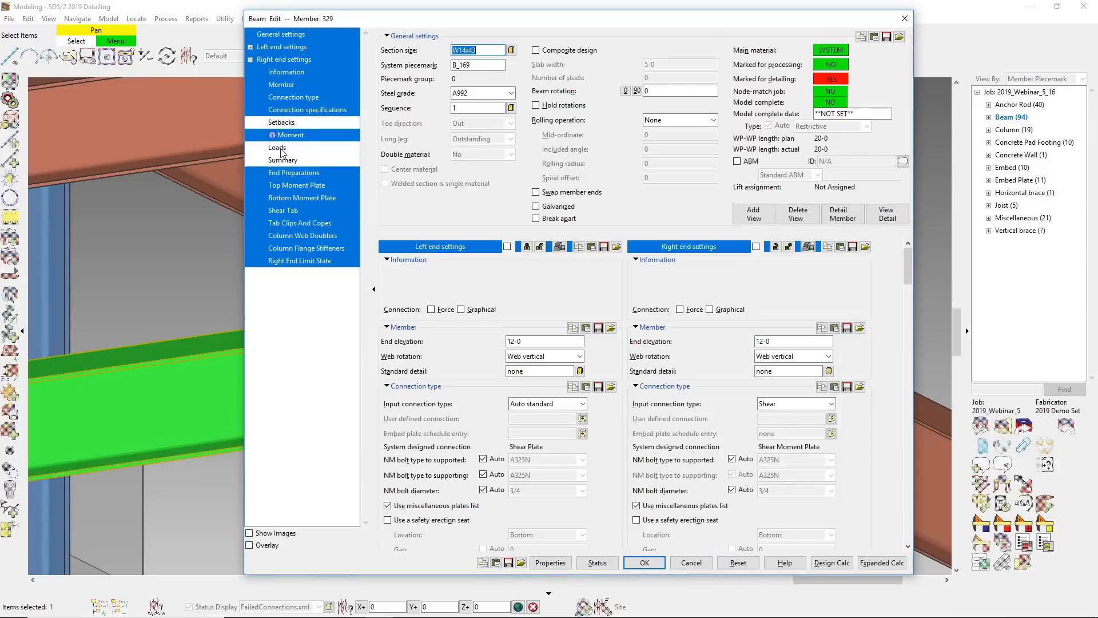
click(760, 518)
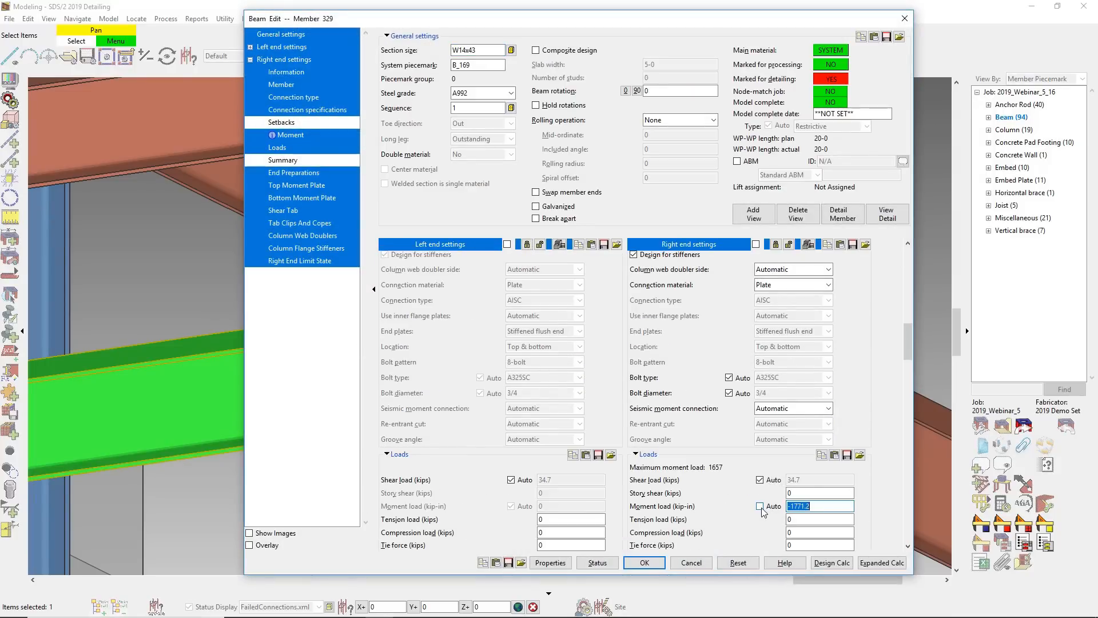
text(-350)
key(Return)
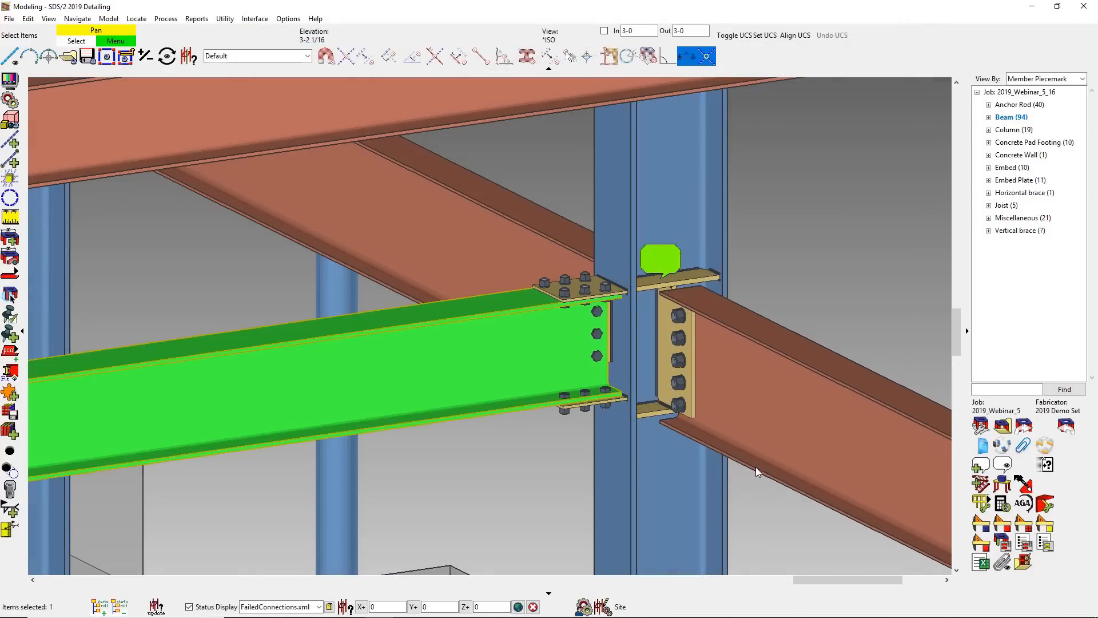
middle_drag(699, 307, 727, 329)
scroll(729, 338, down, 1)
click(798, 526)
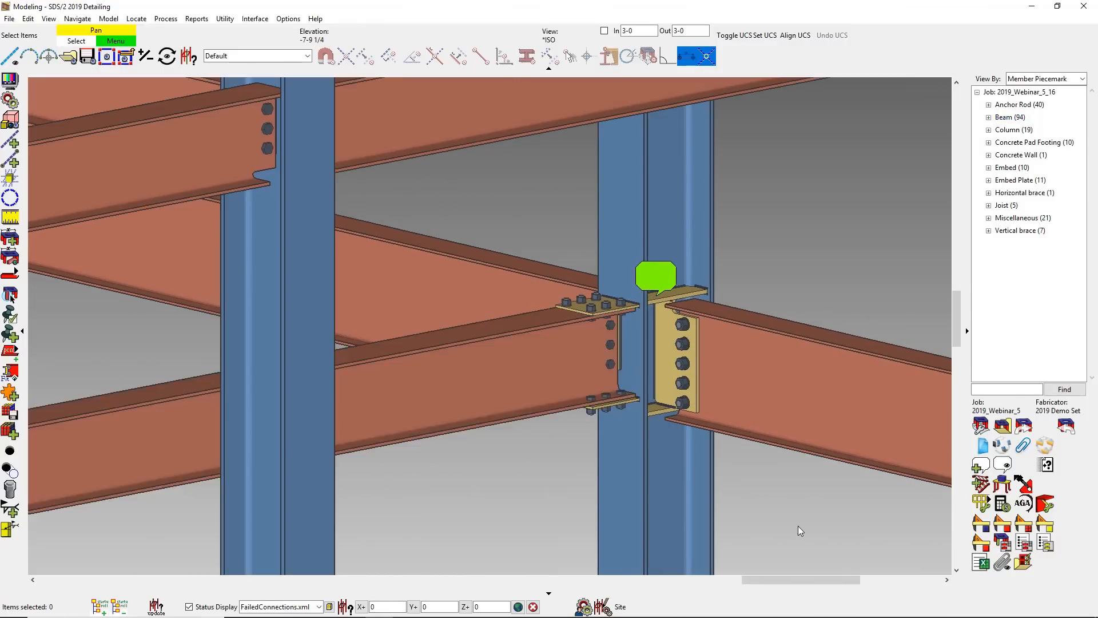
- Open the expanded calculations of beam B_169 and examine the right end's design loads, connection details, strength summary and conclusions
double_click(548, 351)
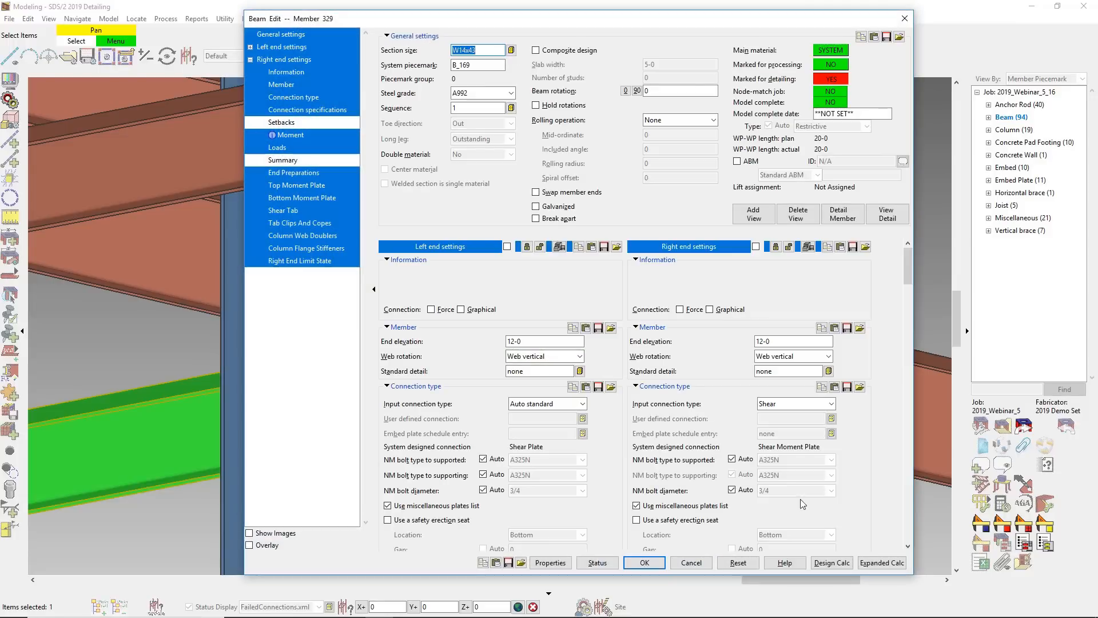
click(869, 563)
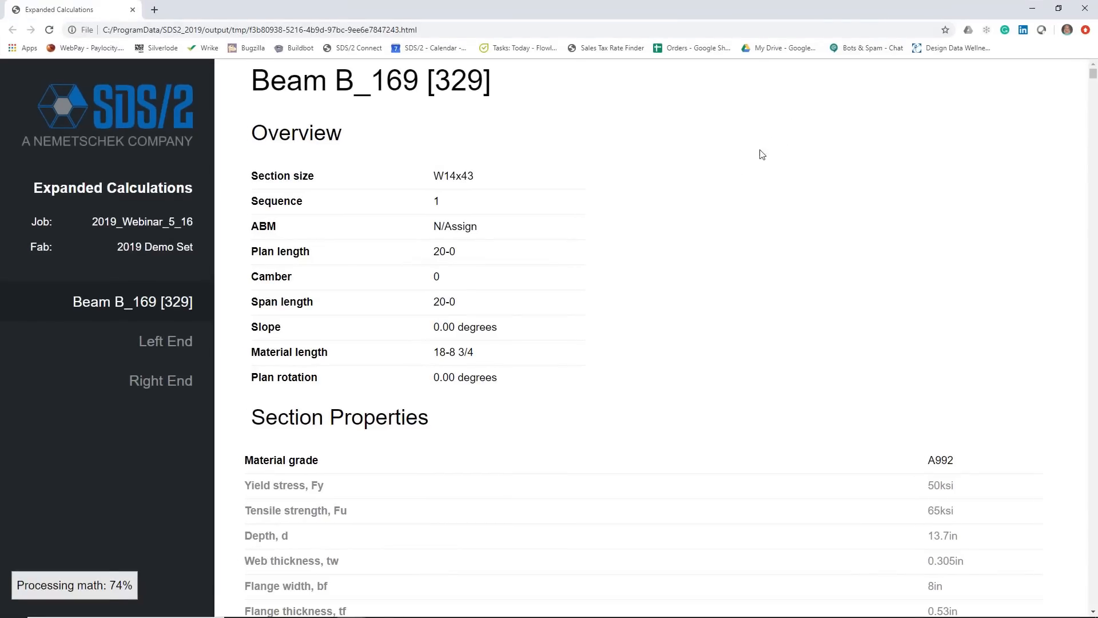
click(162, 382)
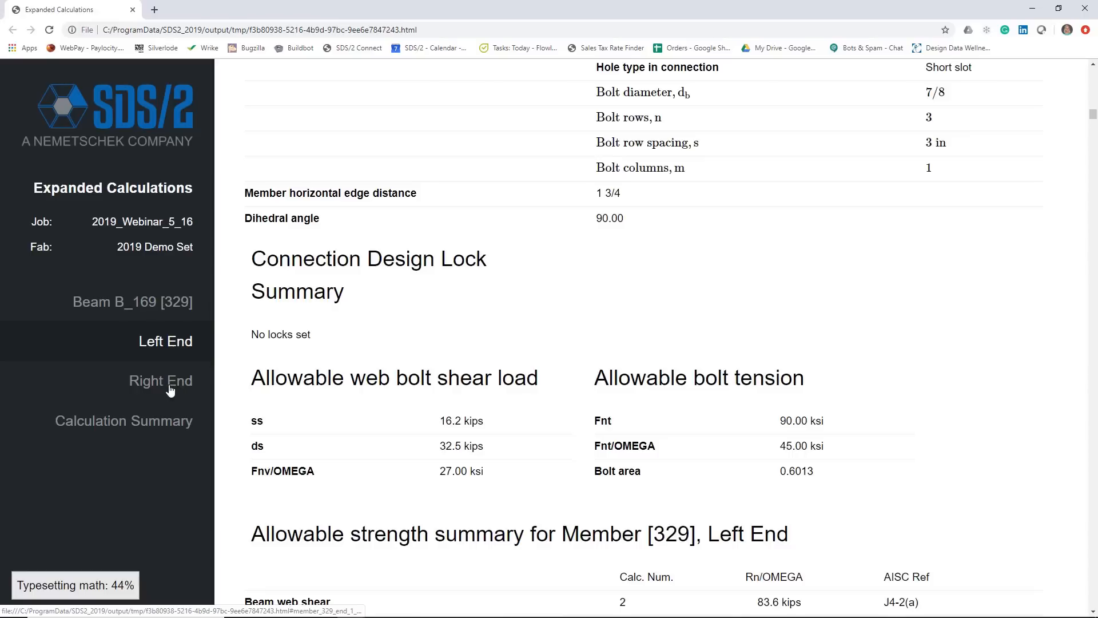
scroll(534, 421, down, 7)
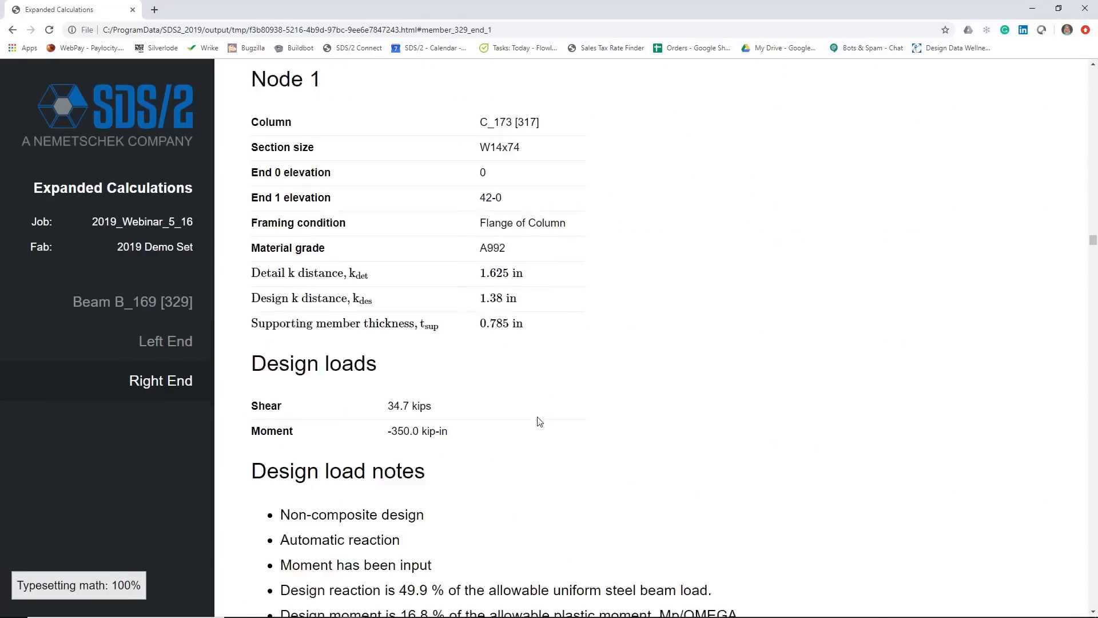
scroll(535, 423, down, 20)
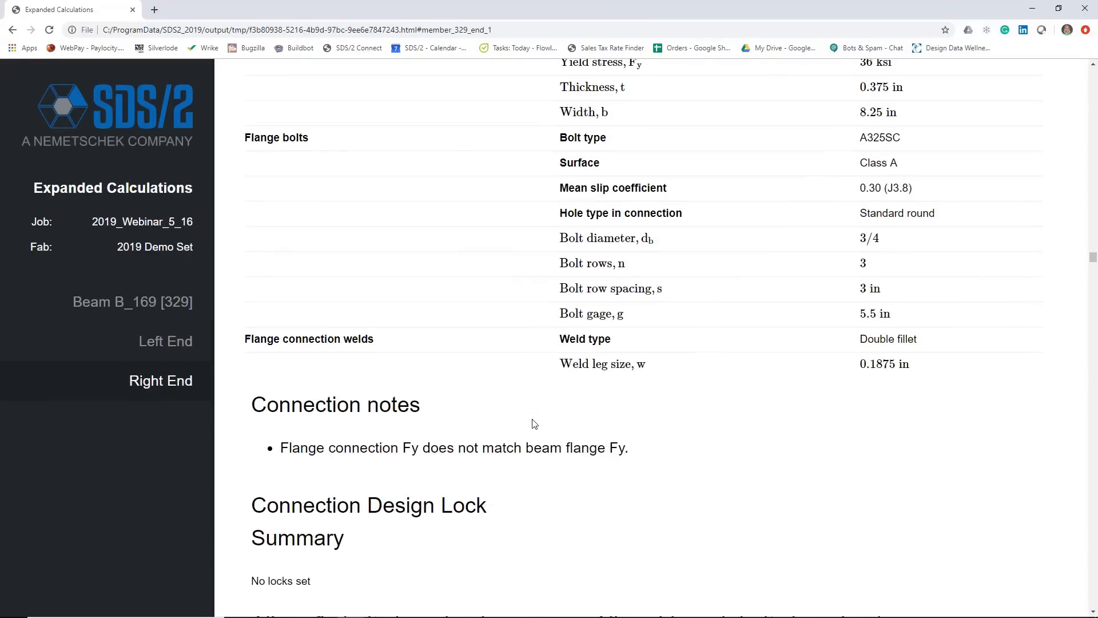
scroll(534, 424, down, 13)
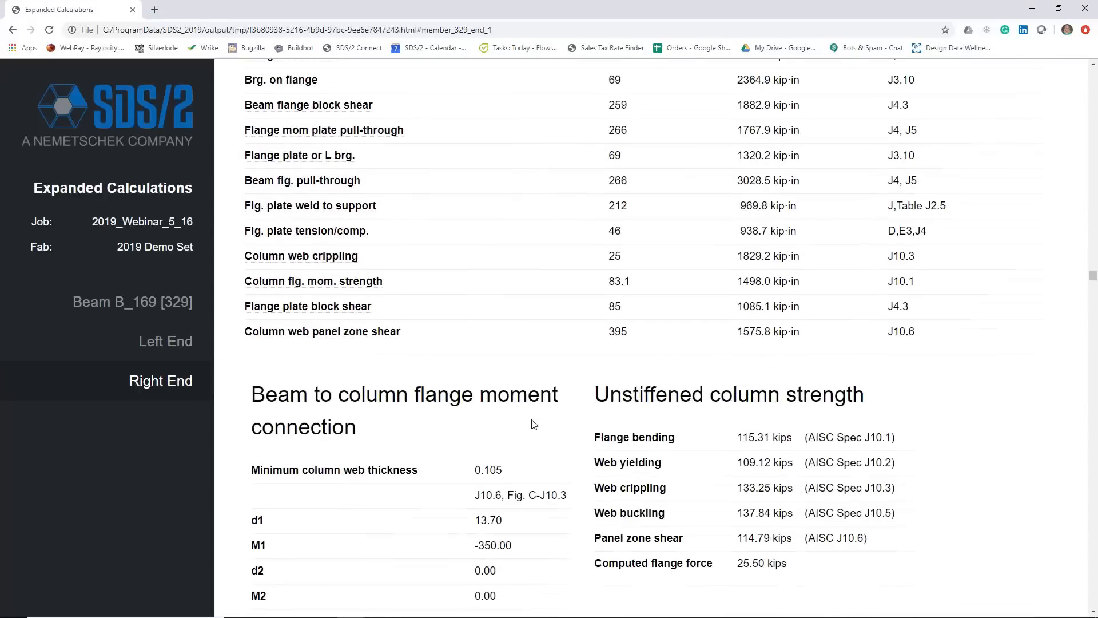
scroll(535, 424, down, 9)
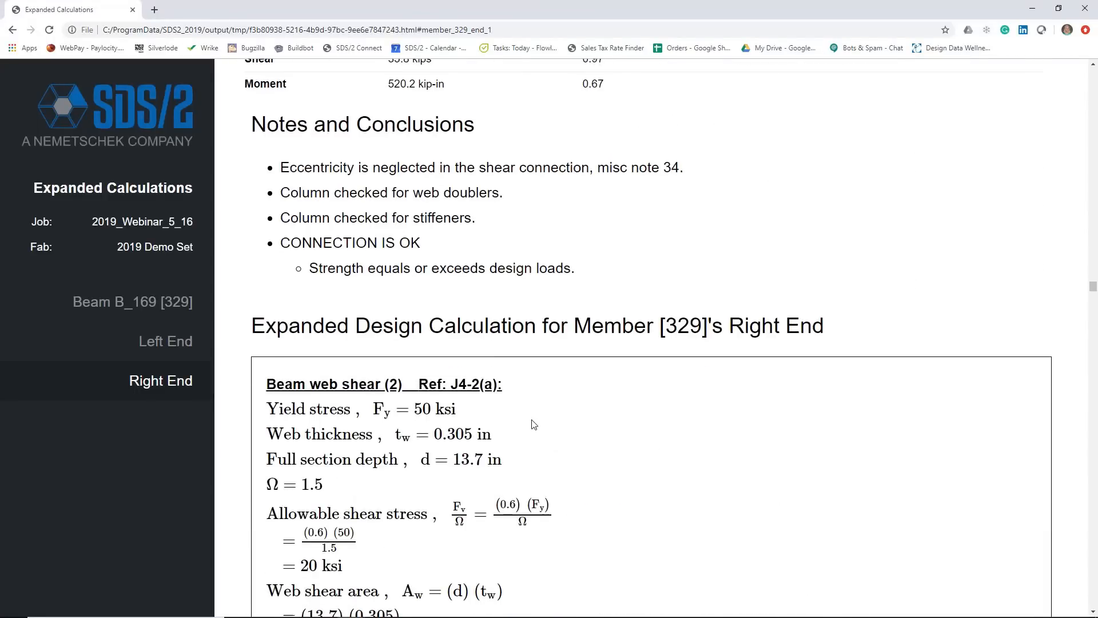
scroll(534, 424, down, 15)
scroll(534, 424, down, 18)
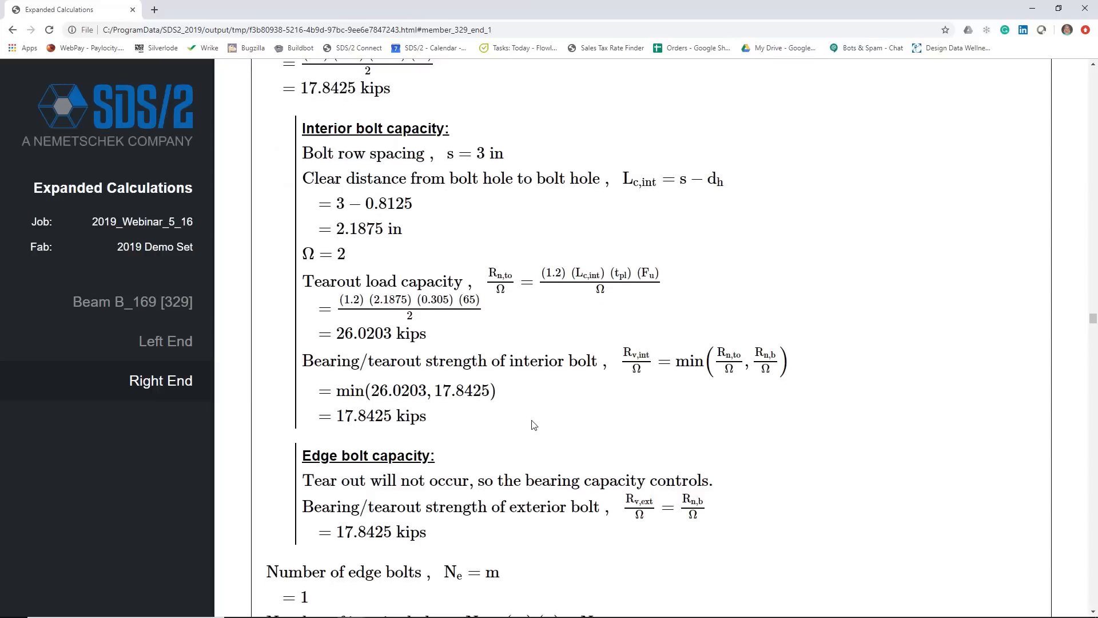
click(1084, 9)
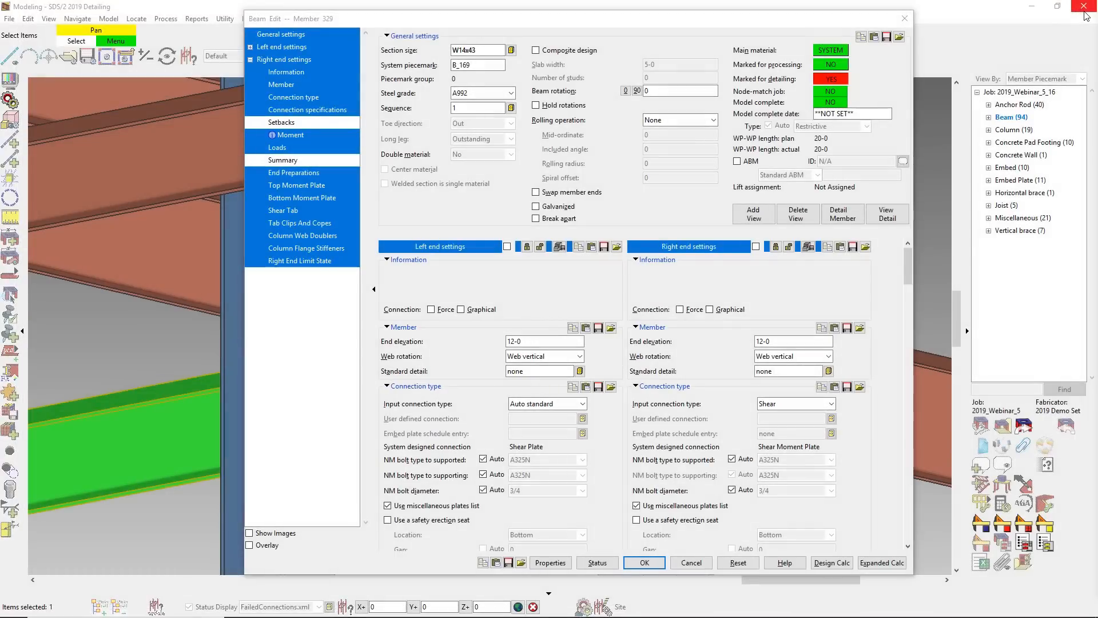
click(644, 562)
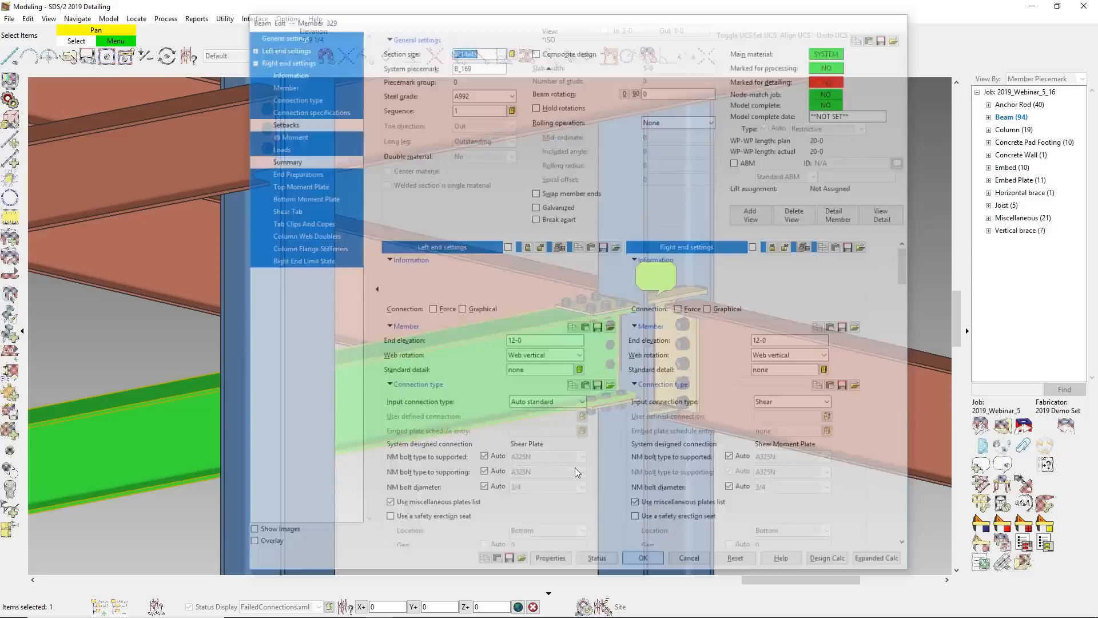
- Rotate the column supporting beam B_169's right end so that the beam frames into the column web
double_click(663, 205)
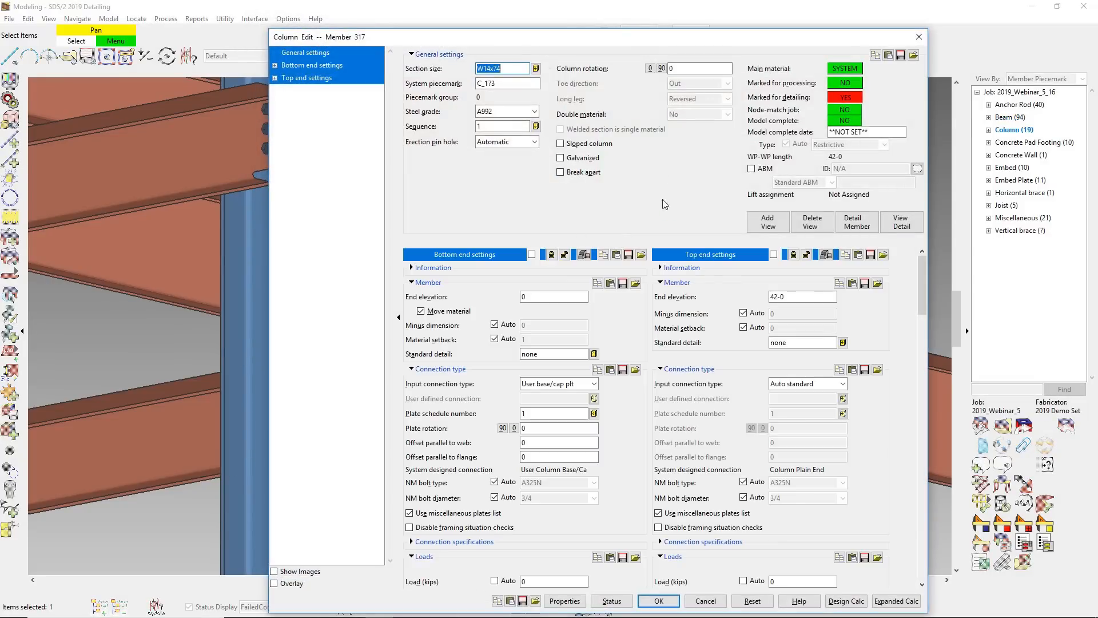
click(662, 69)
key(Return)
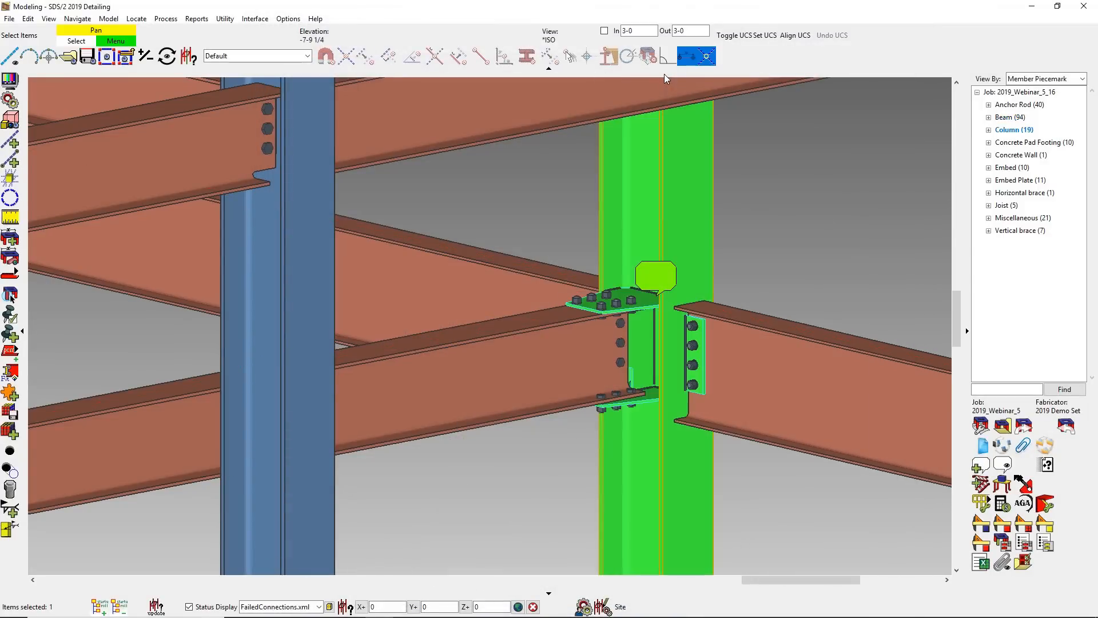
- Regenerate beam B_169's expanded calculations and review the right-end checks for framing into the column web
double_click(571, 341)
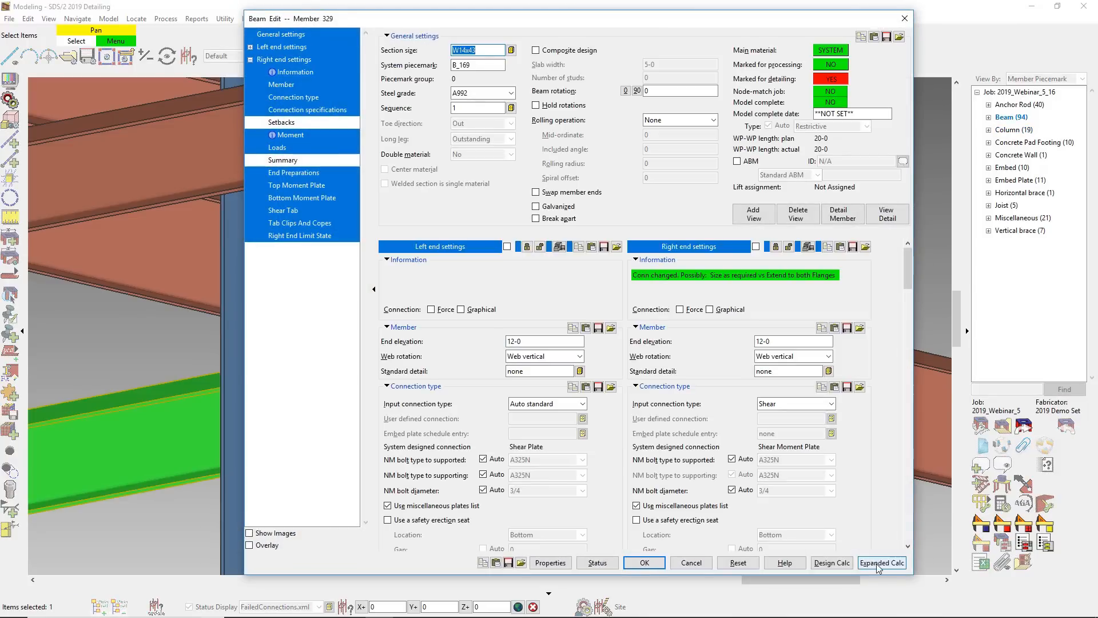
click(877, 564)
click(159, 382)
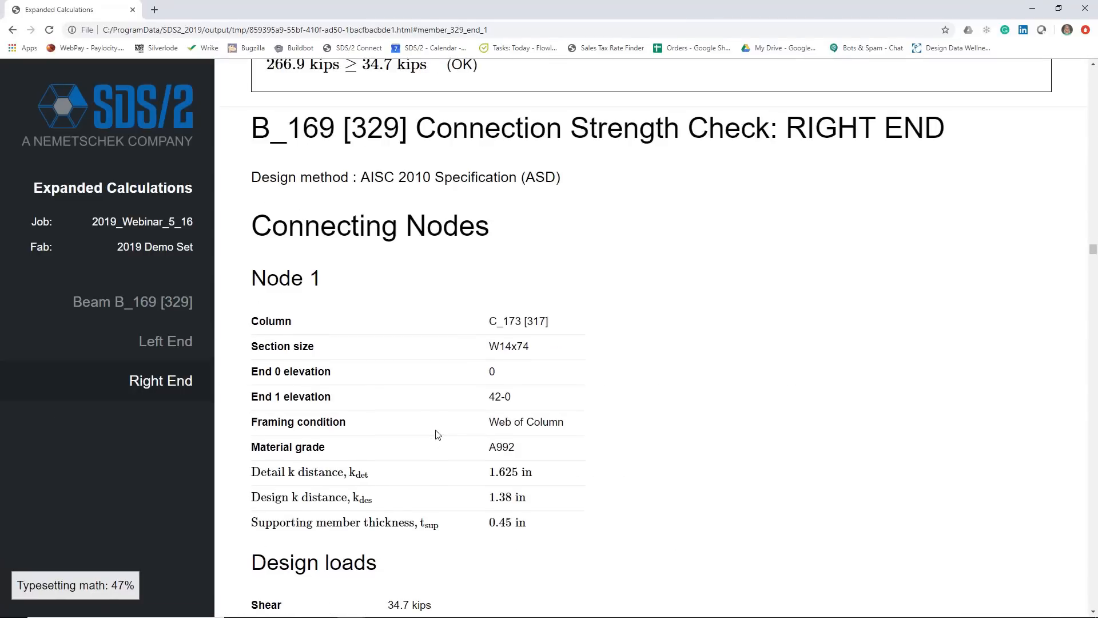
scroll(436, 436, down, 20)
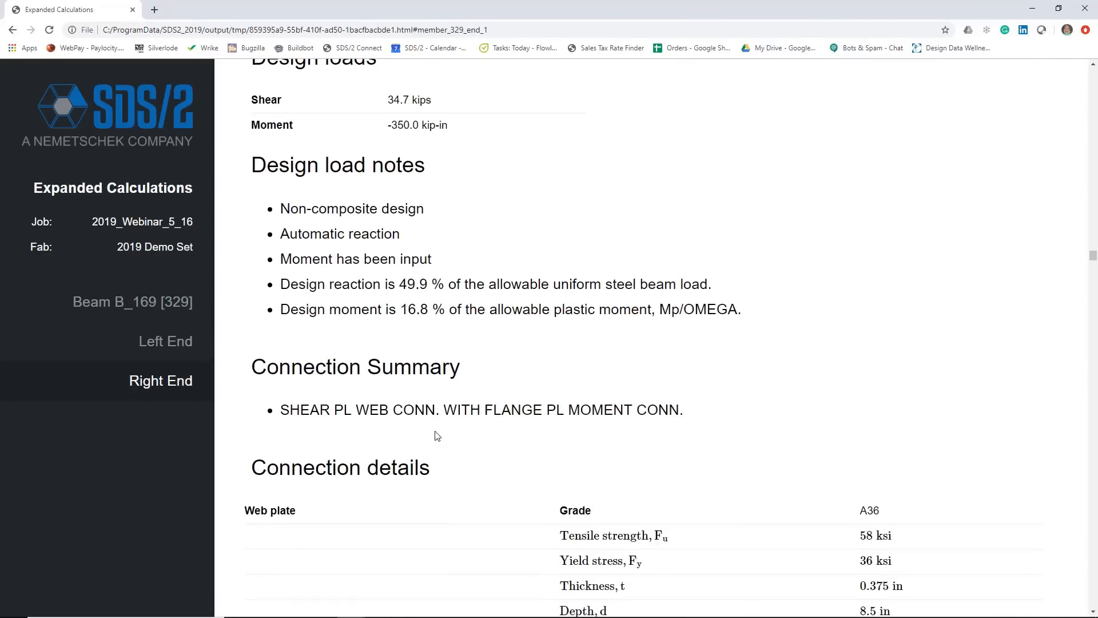
scroll(437, 436, down, 20)
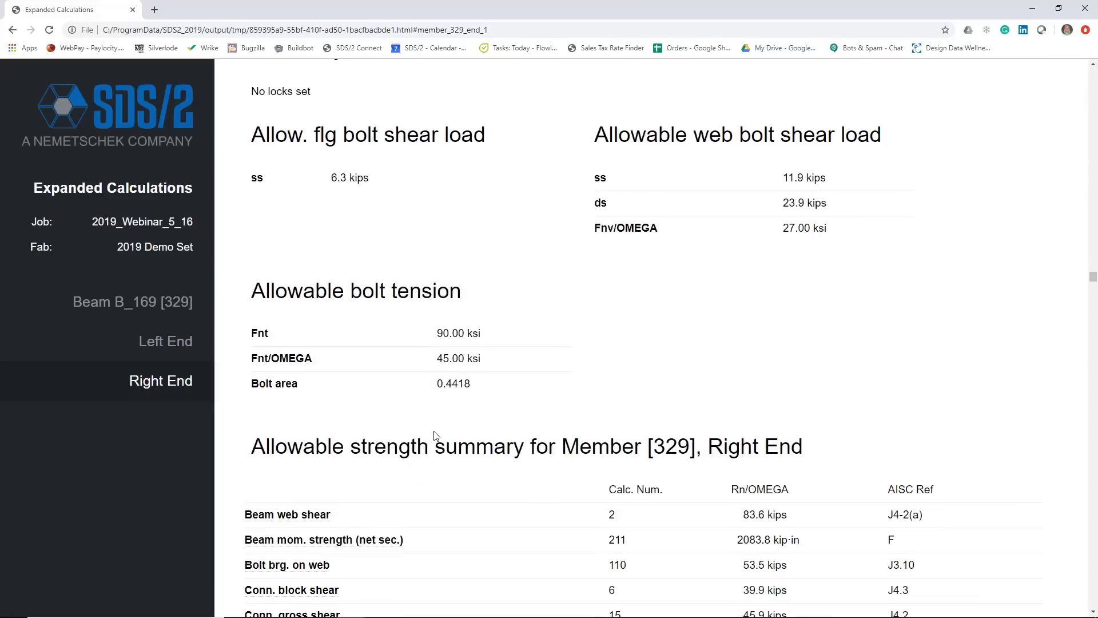
scroll(436, 436, down, 15)
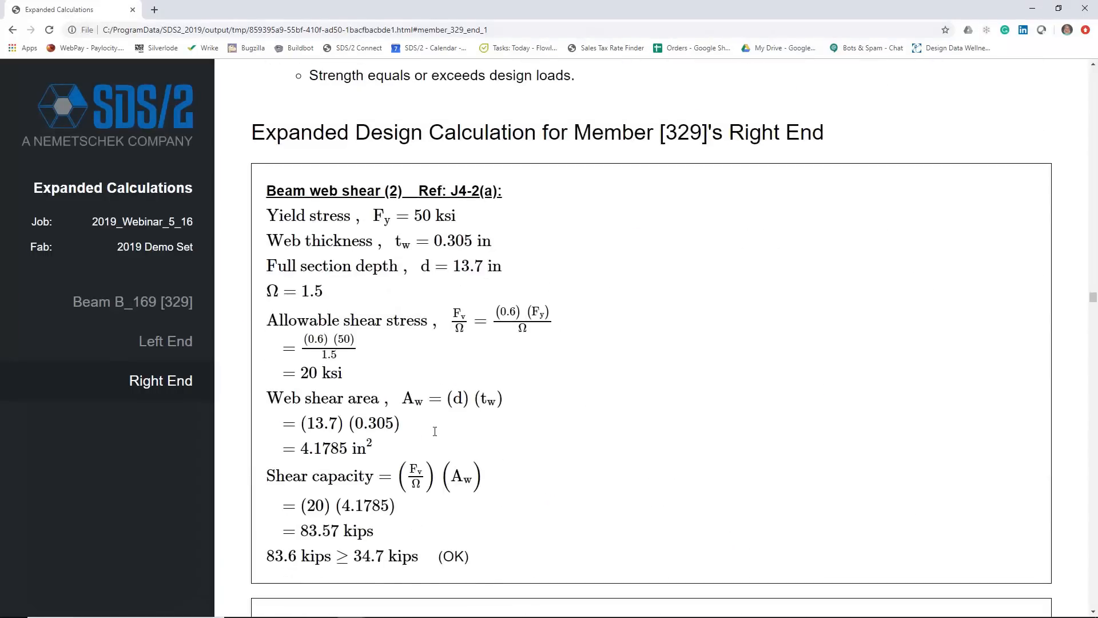
scroll(436, 436, down, 3)
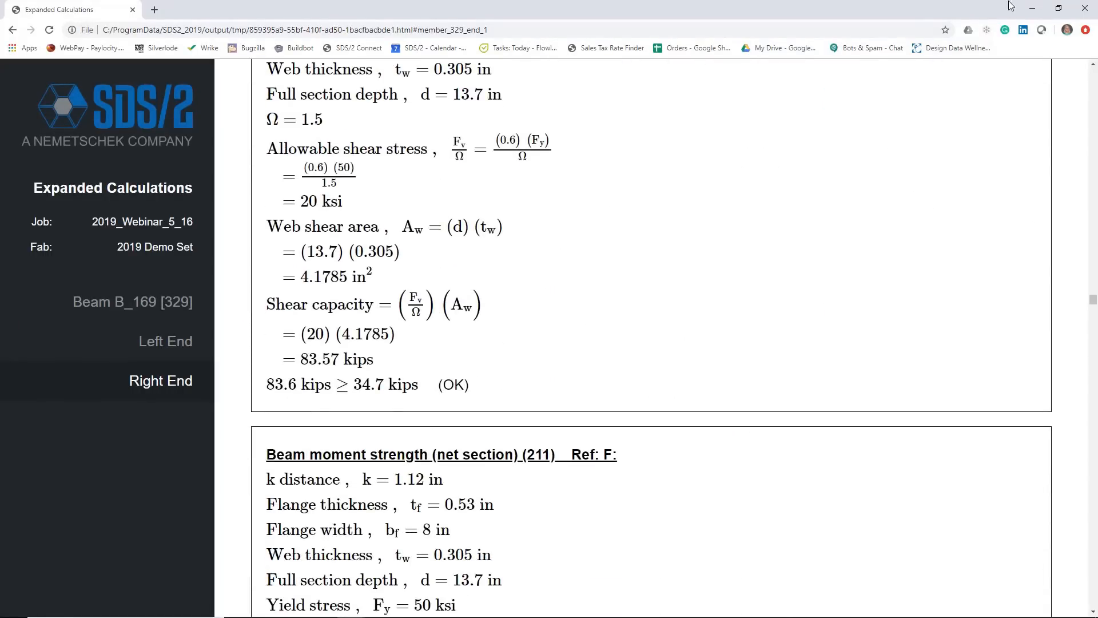
click(1085, 8)
click(642, 526)
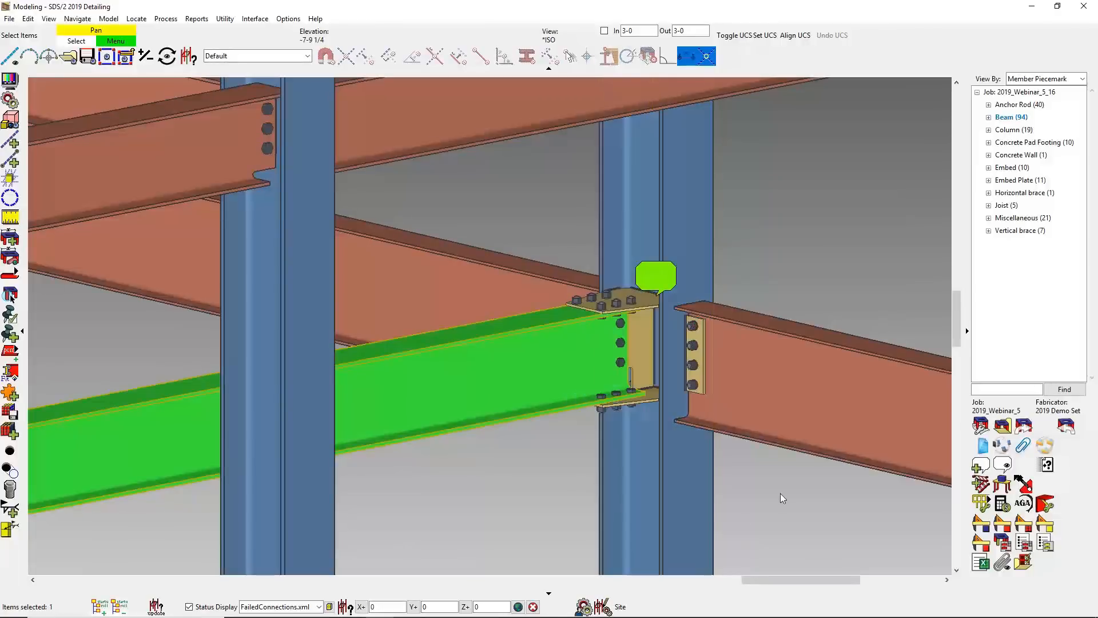
- Lock the vertical hole spacing of beam B_174's right-end shear plate at 4, applying the change to this beam only
click(795, 486)
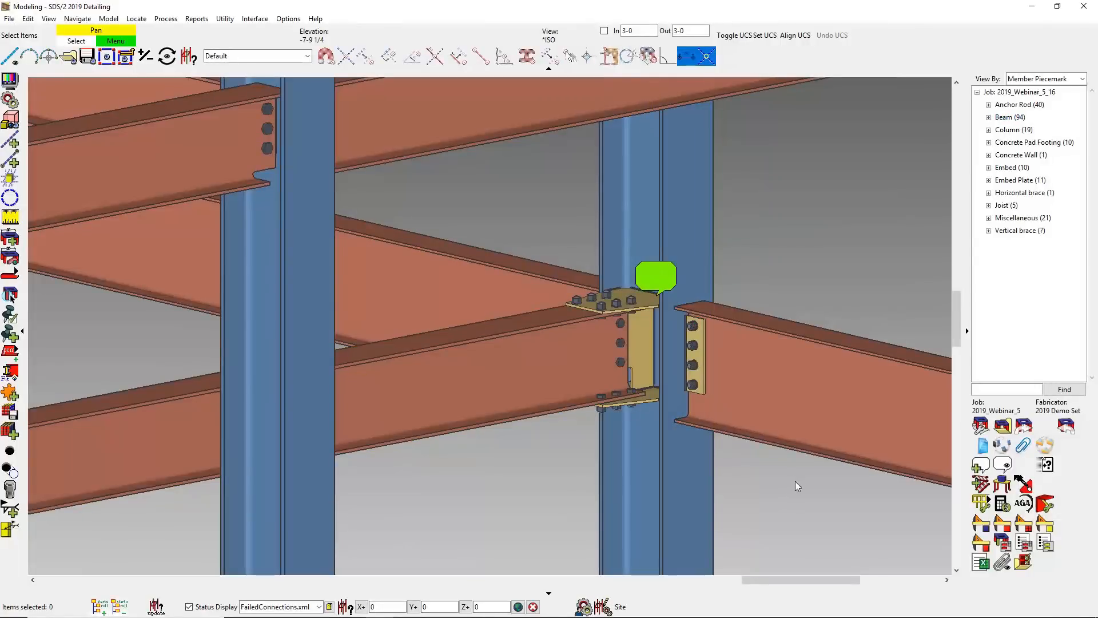
click(696, 346)
double_click(695, 345)
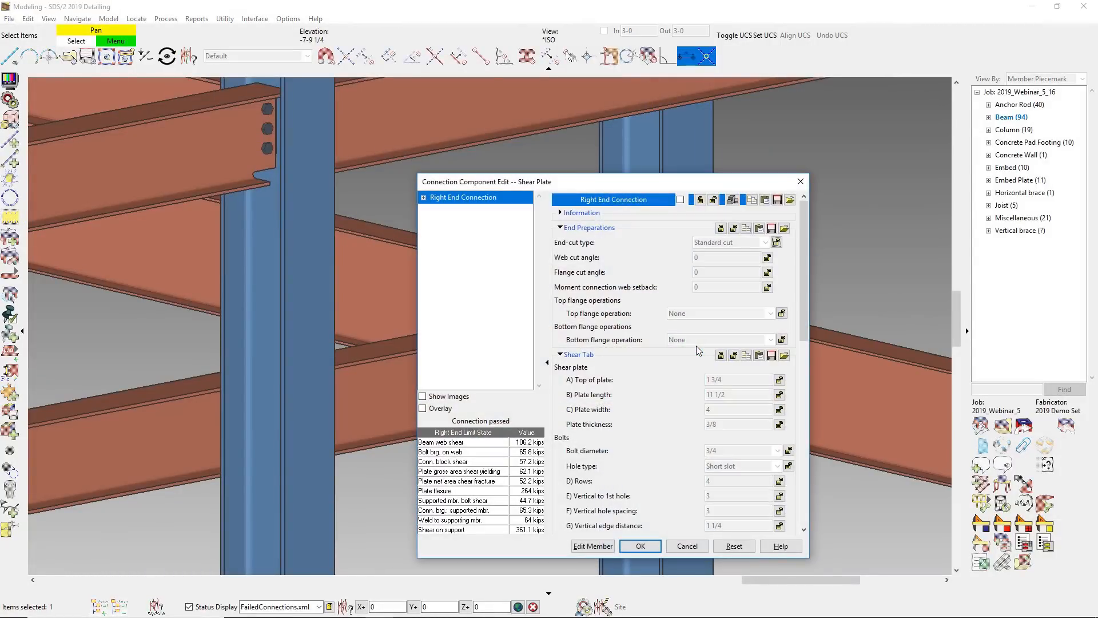
click(780, 511)
text(4)
key(Return)
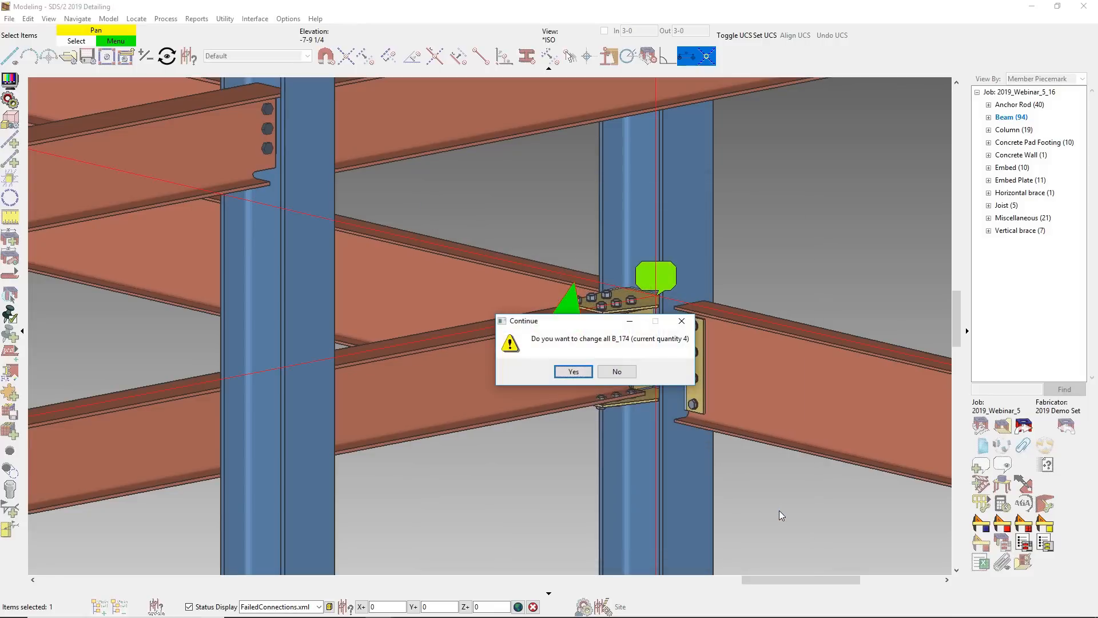
click(615, 373)
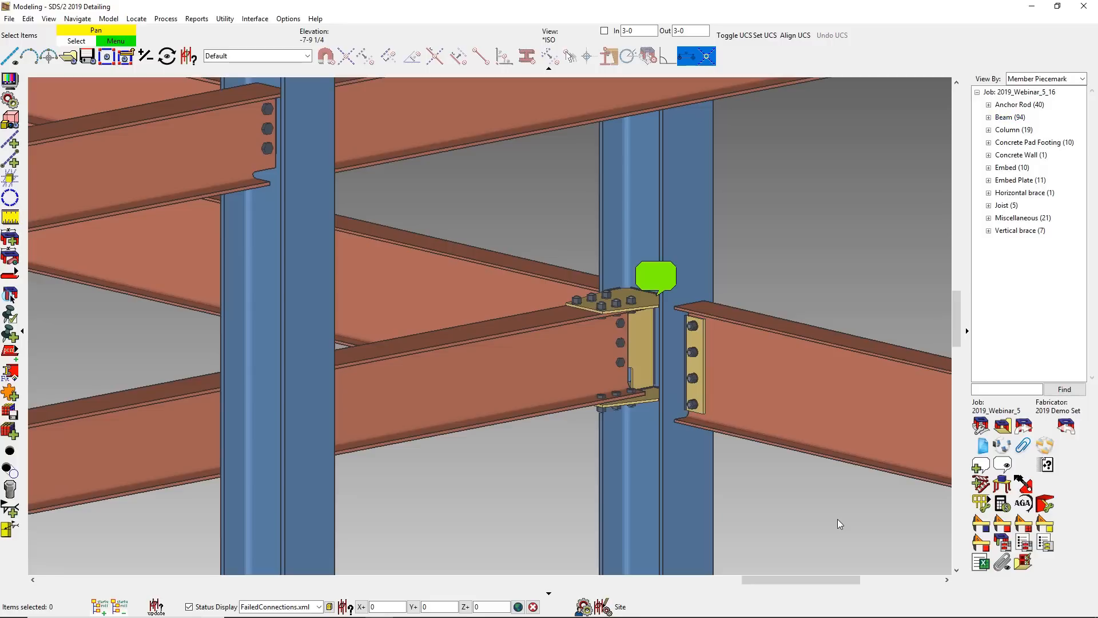
- Save the modified shear plate on beam B_174's right end as a new user defined connection named 4 Shear Spacing
double_click(699, 353)
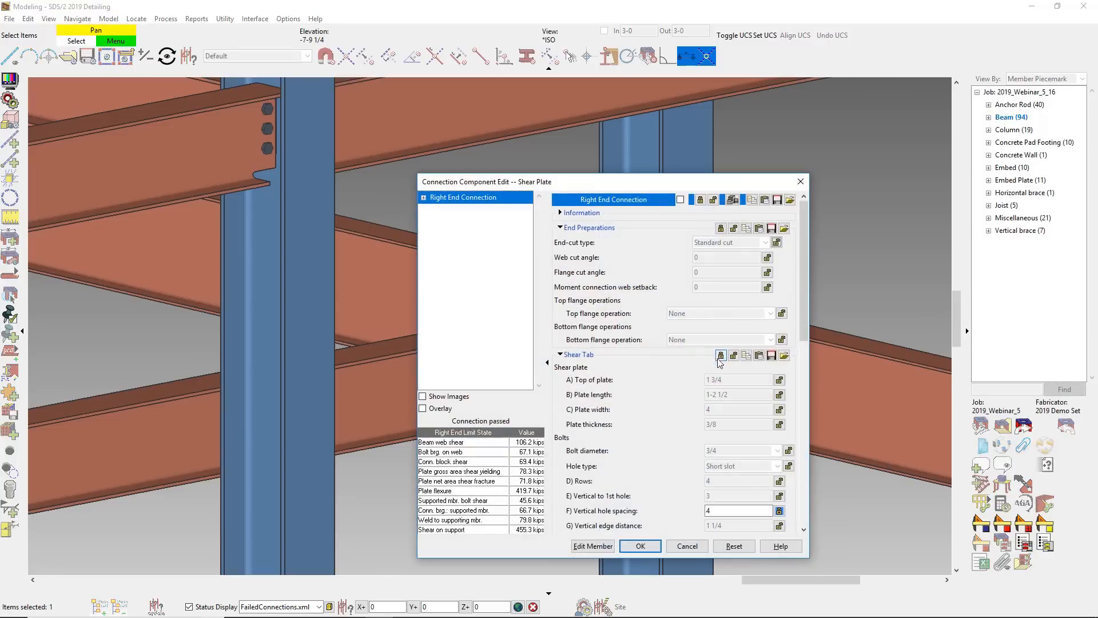
click(732, 199)
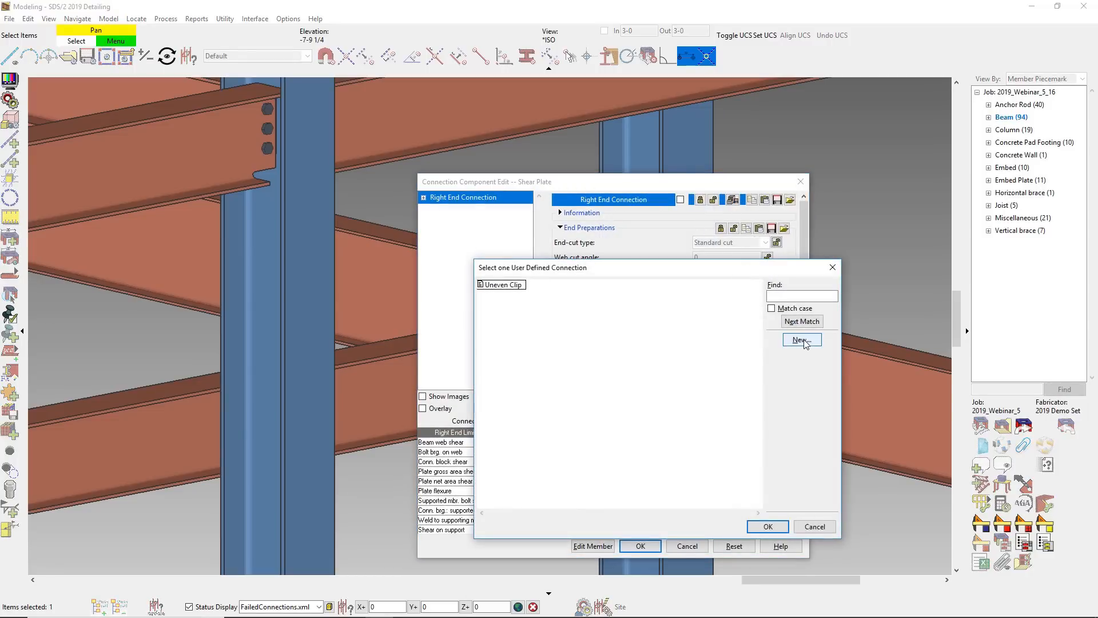
click(804, 340)
text(4)
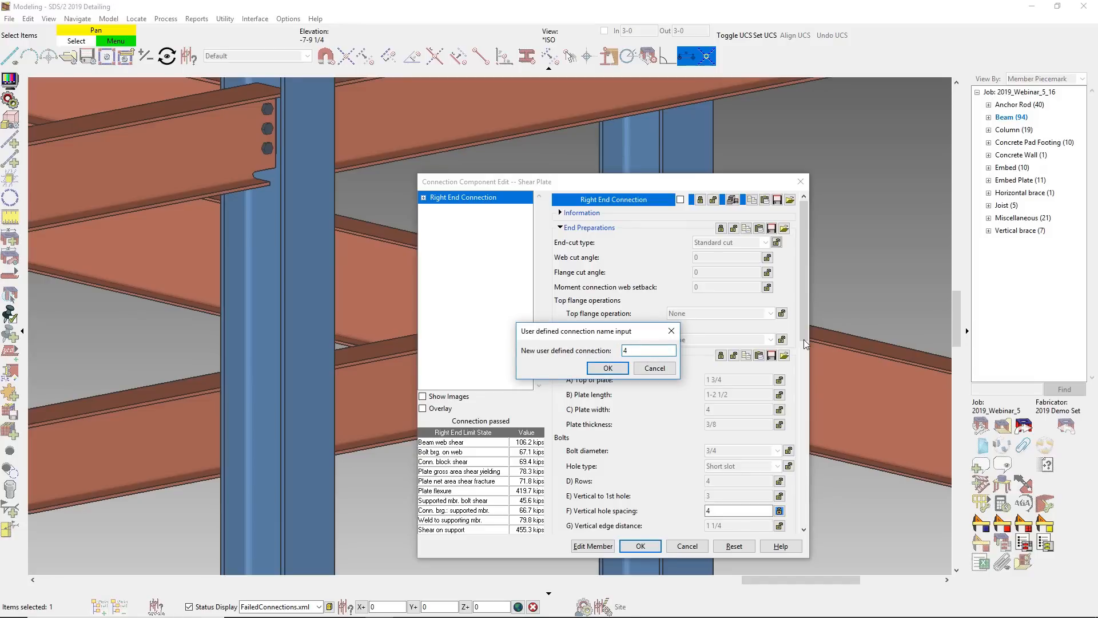
text( Shear Spacing)
click(610, 371)
click(638, 548)
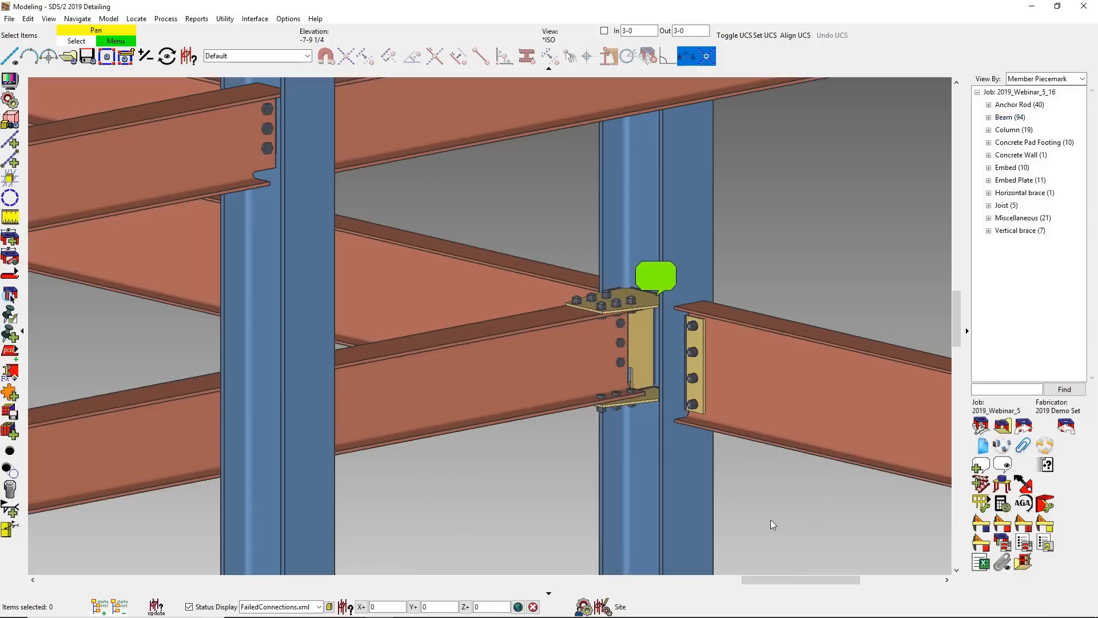
- Select all W18 beams in the model with the advanced selection file MemberSectionSize_partial_entry.sel
click(29, 19)
click(88, 137)
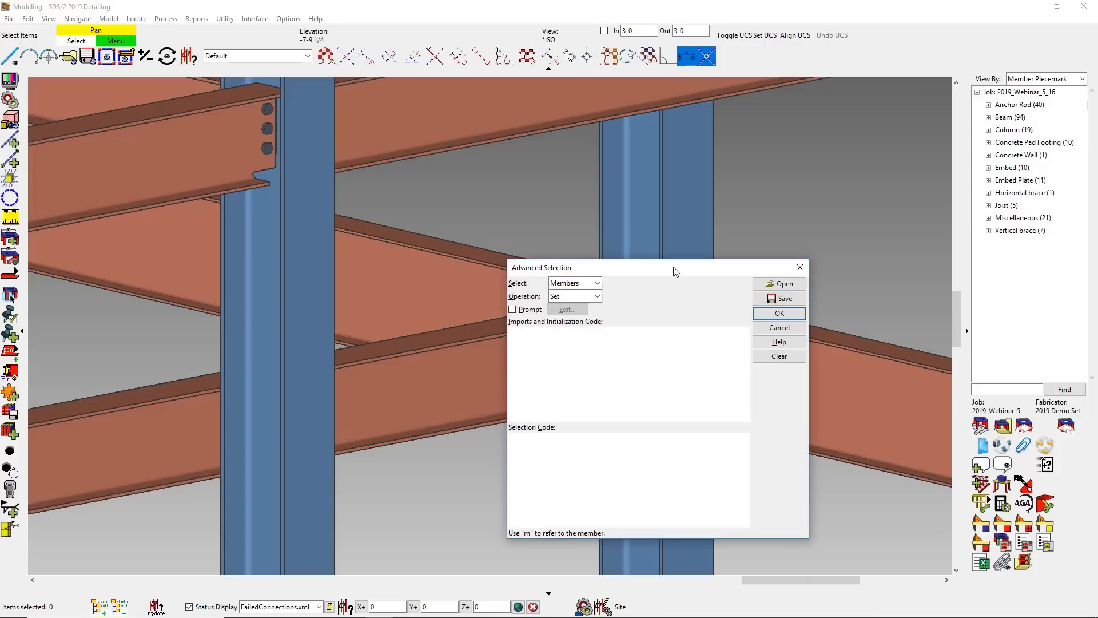
click(784, 284)
double_click(658, 410)
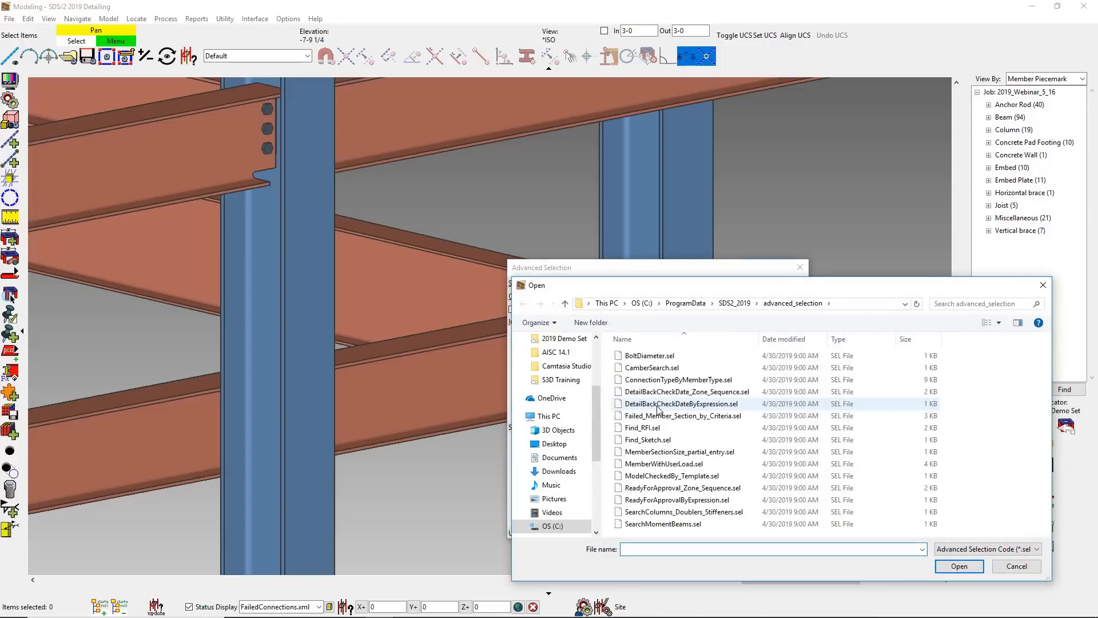
double_click(697, 452)
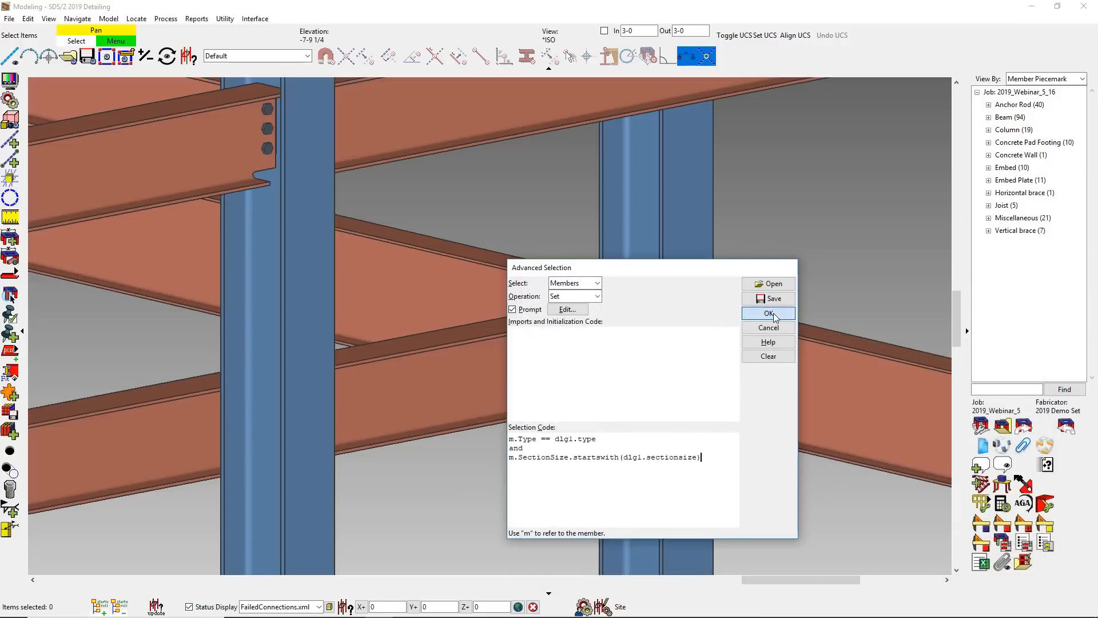
click(779, 313)
click(637, 327)
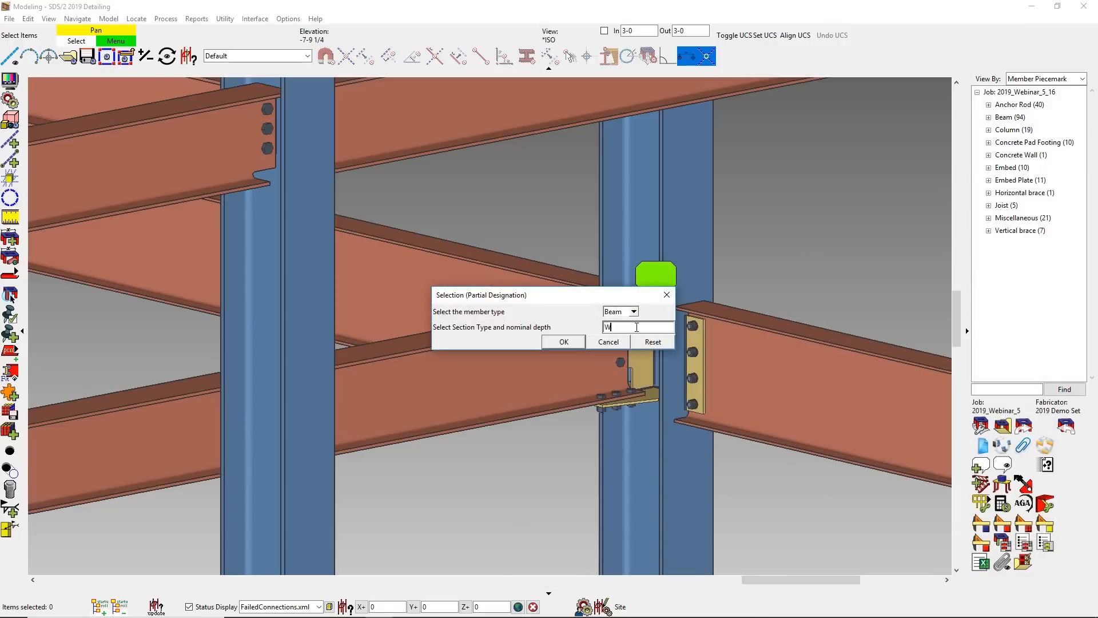
text(18)
click(564, 341)
scroll(494, 355, down, 5)
scroll(493, 360, down, 3)
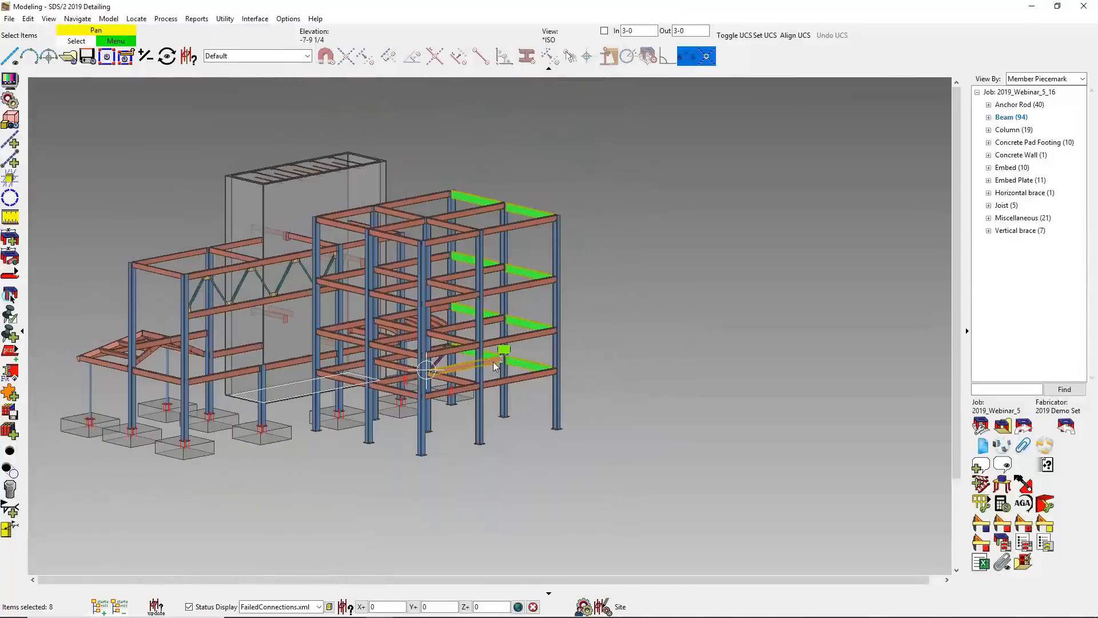
- Edit the selected W18 beams together and set their left-end connection to the user defined connection 4 Shear Spacing
click(562, 181)
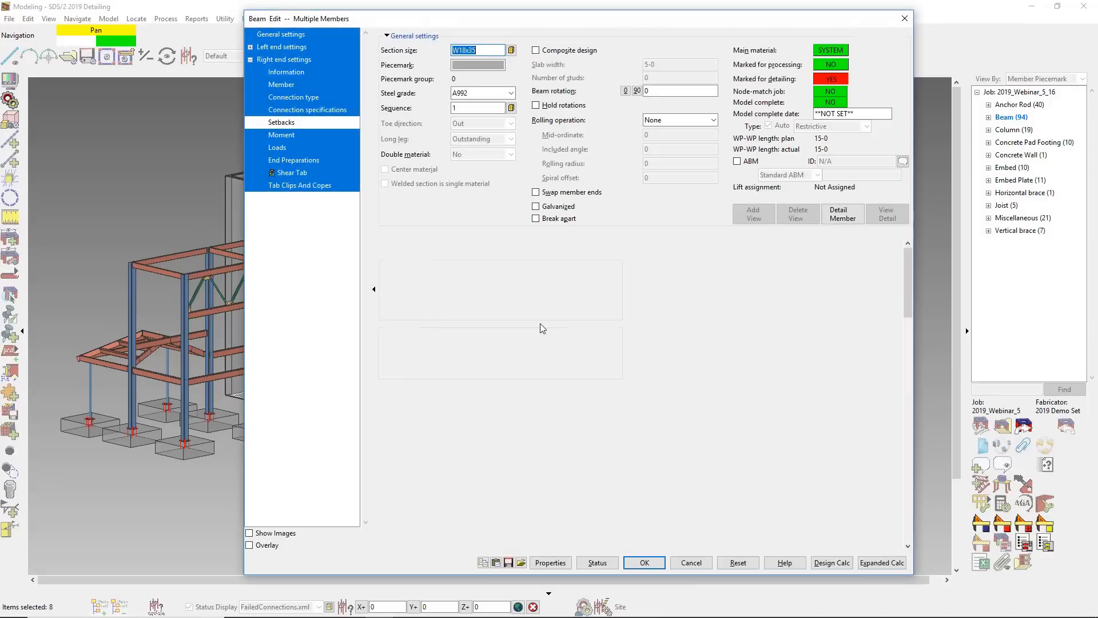
click(567, 404)
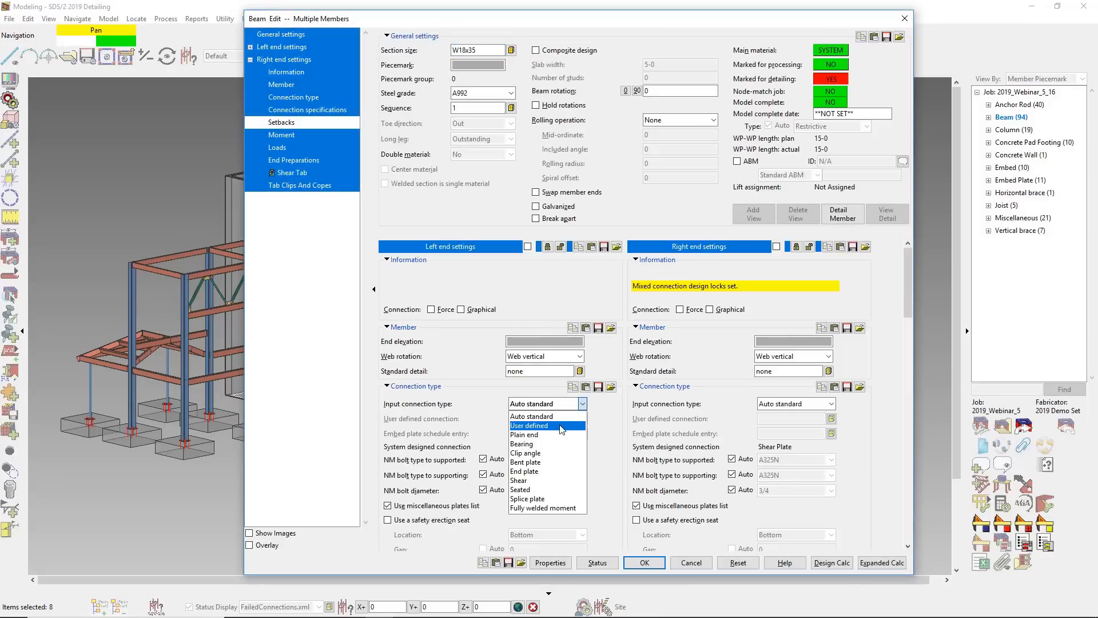
click(562, 428)
click(582, 419)
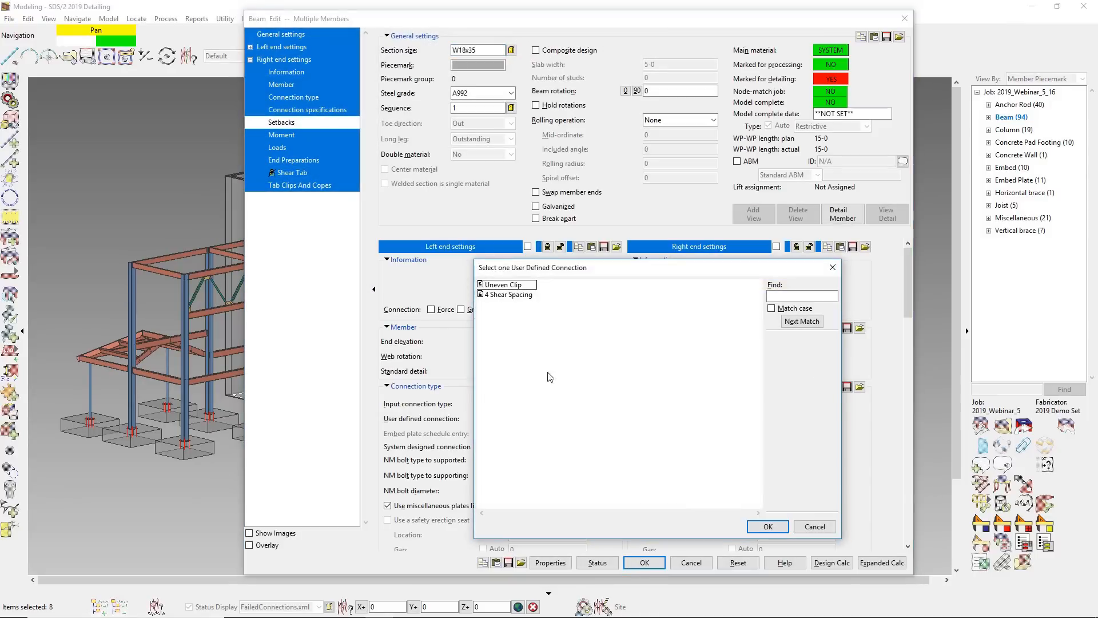
double_click(496, 295)
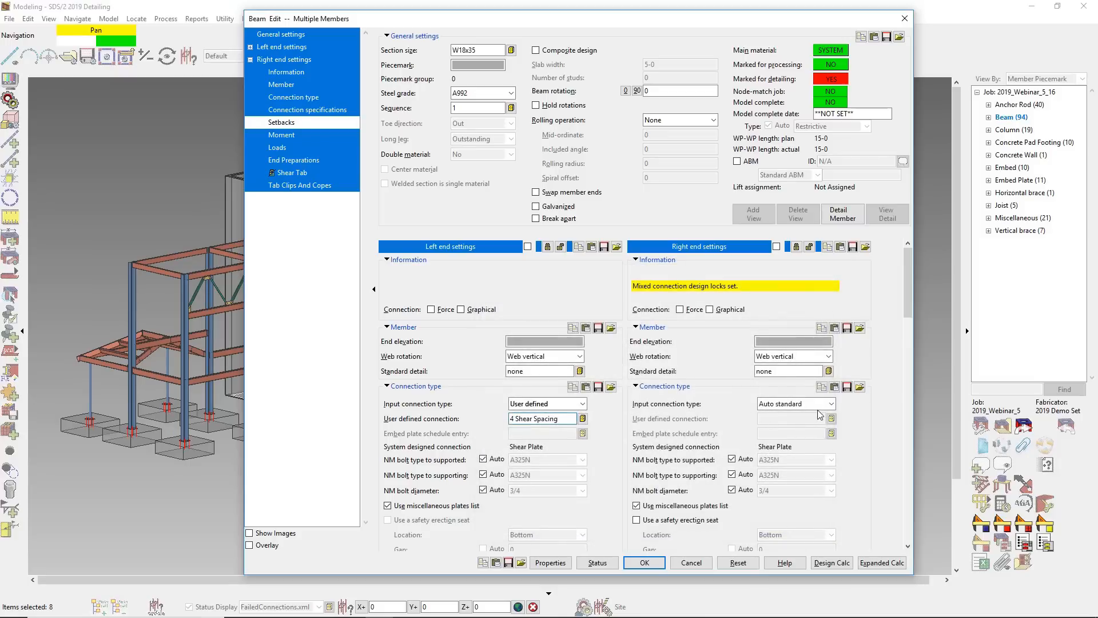
- Set the right-end connection of the W18 beams to user defined 4 Shear Spacing and apply the edit
click(816, 405)
click(802, 428)
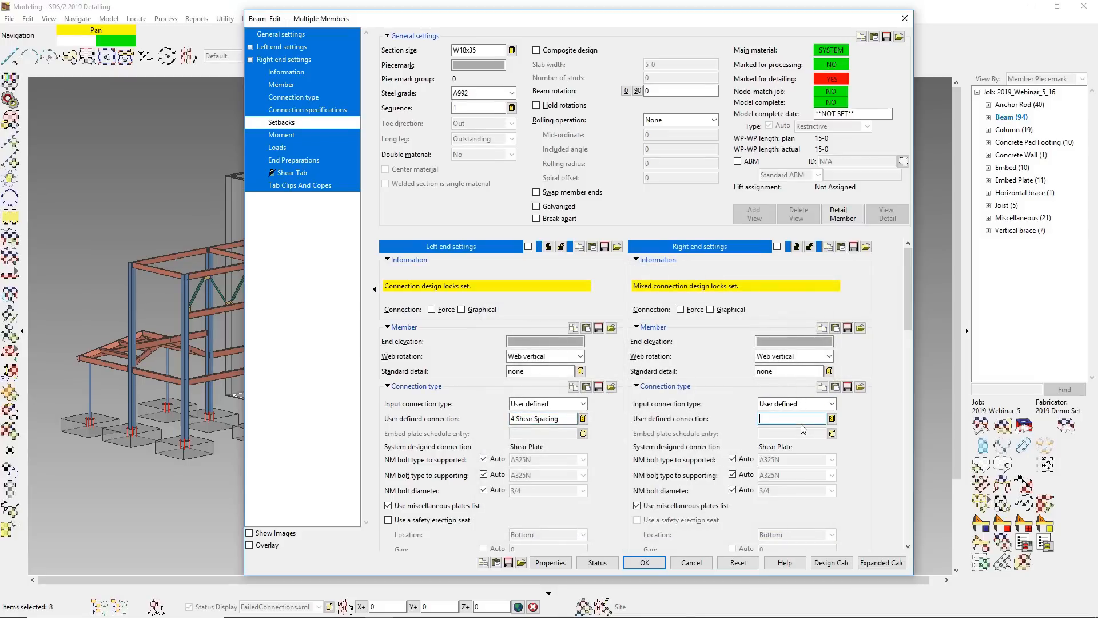
click(832, 419)
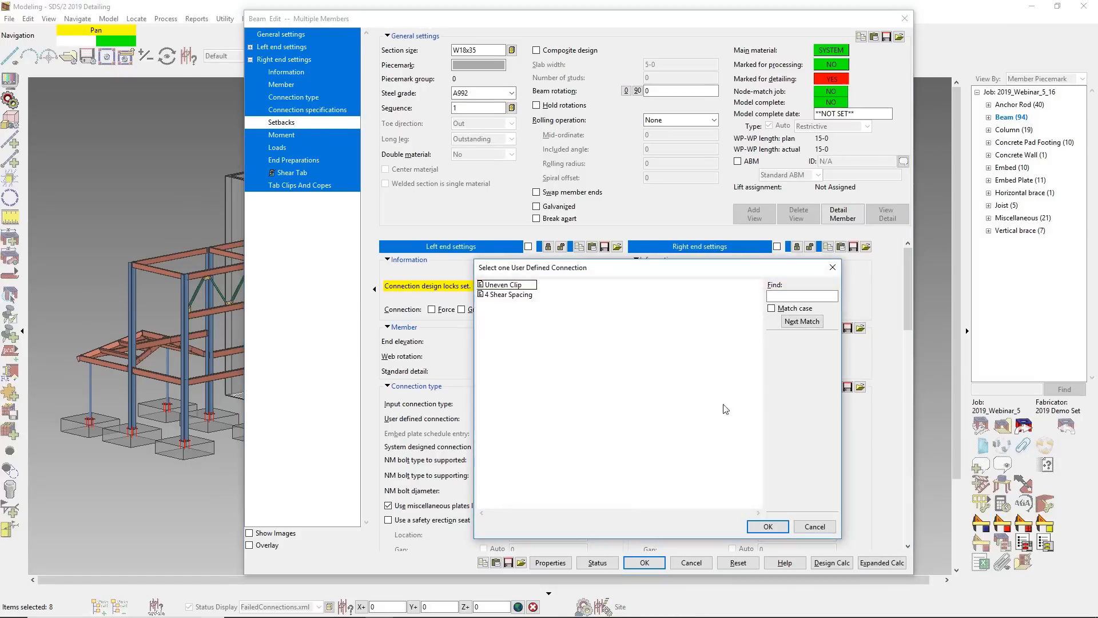
double_click(519, 295)
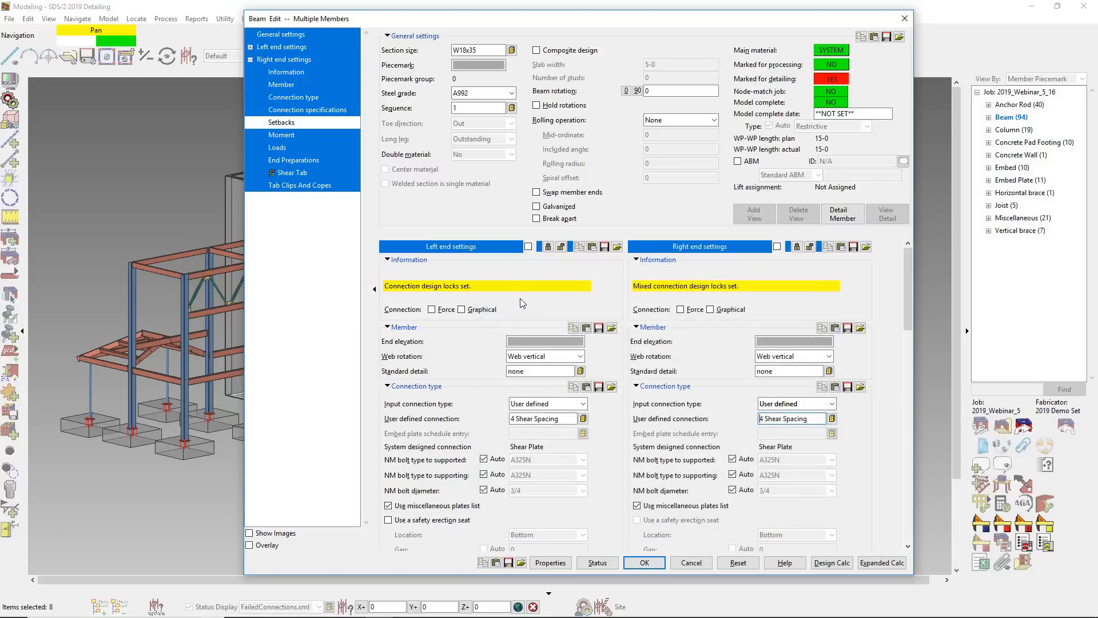
click(645, 563)
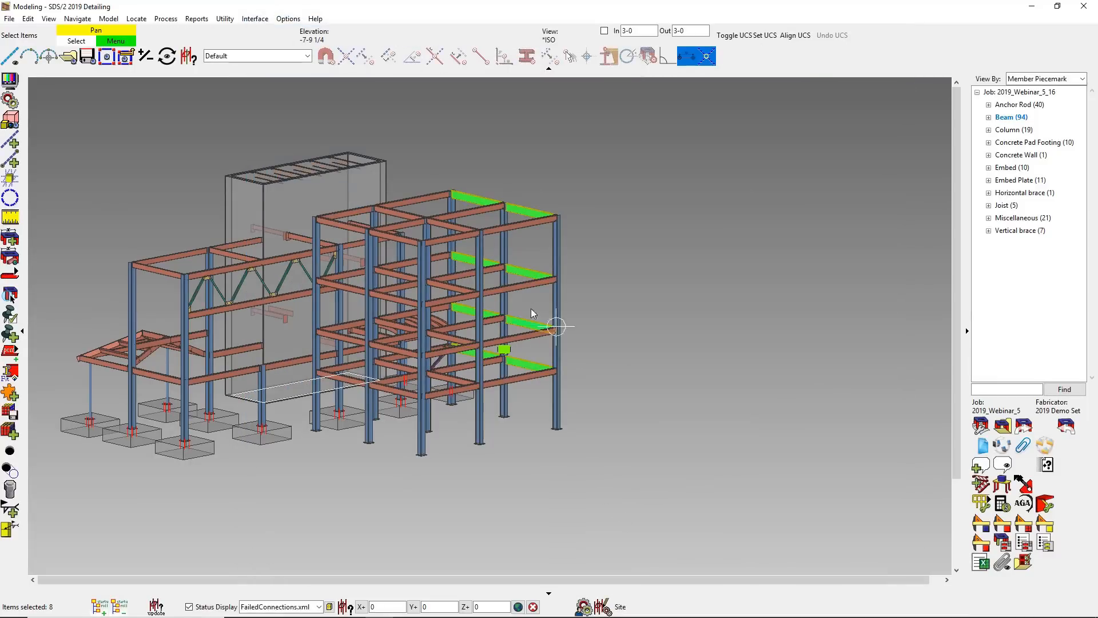
- Clear the selection and examine the shear plates where the W18 beams frame into the columns on each floor
scroll(530, 312, up, 10)
key(Escape)
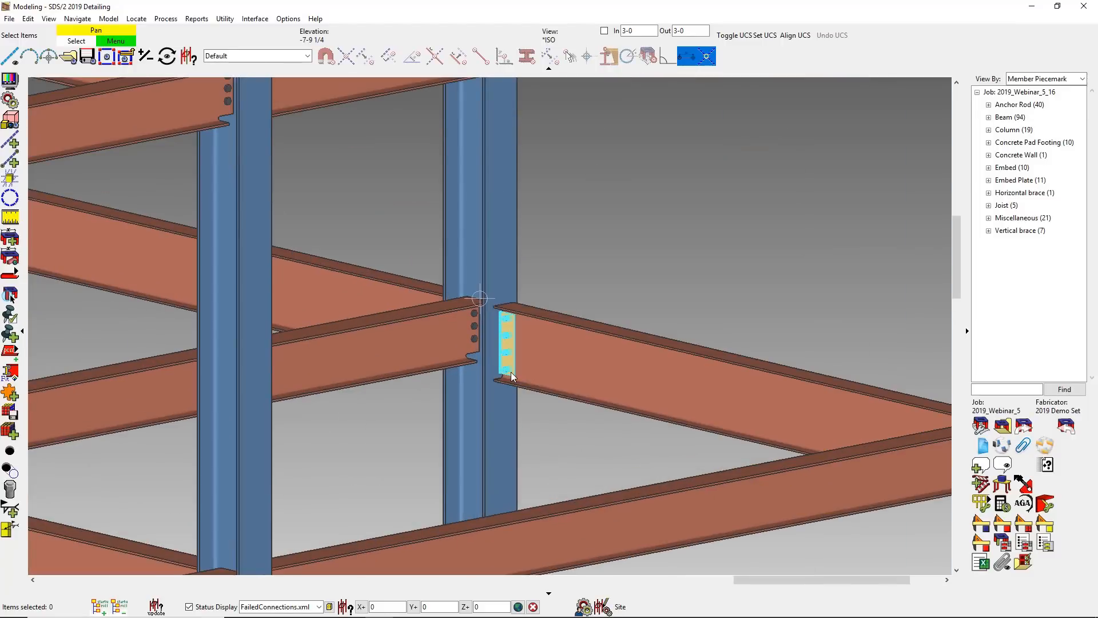
middle_drag(594, 252, 593, 605)
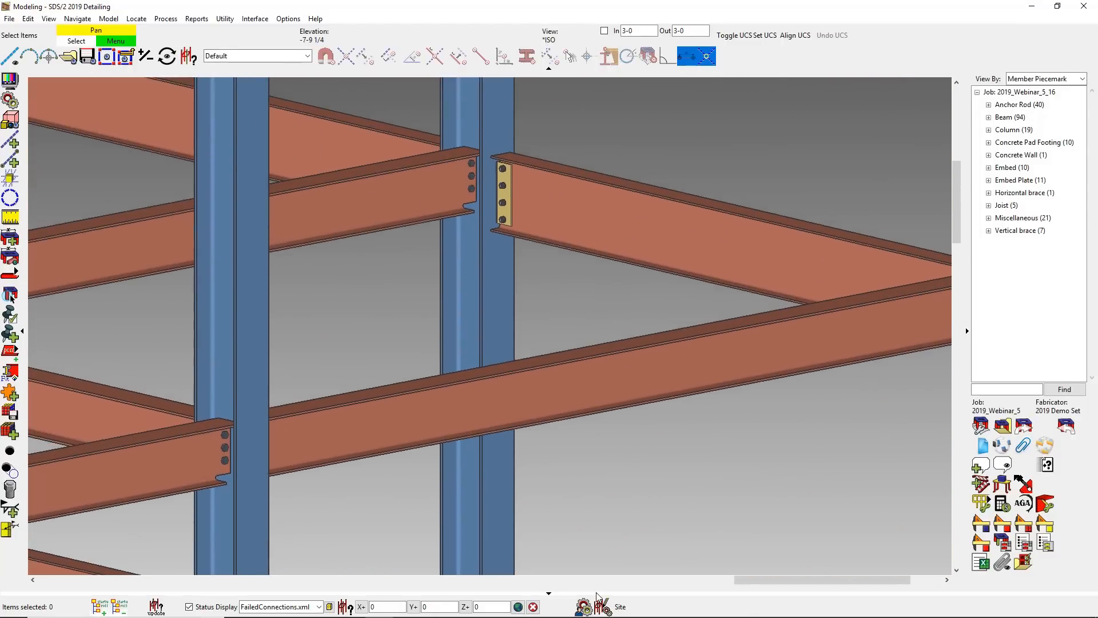
middle_drag(549, 156, 586, 558)
middle_drag(618, 200, 561, 67)
scroll(561, 68, down, 3)
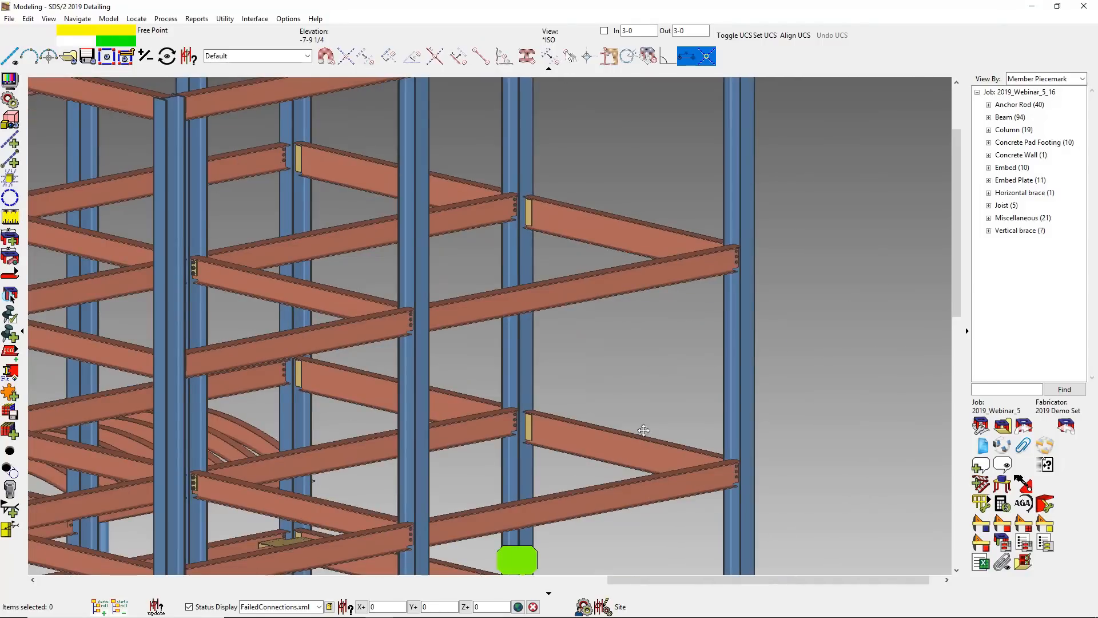
- Add an Outrigger component with auto spacing to the lowest front beam in the 20-0 bay, changing its beam side
middle_drag(643, 430, 638, 197)
click(567, 438)
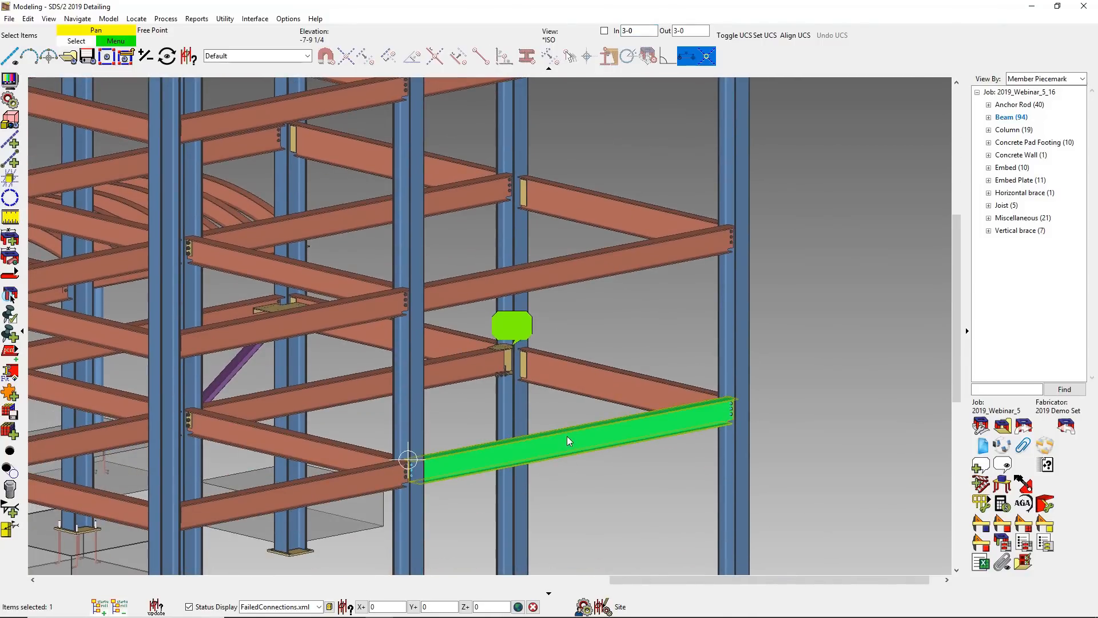
key(c)
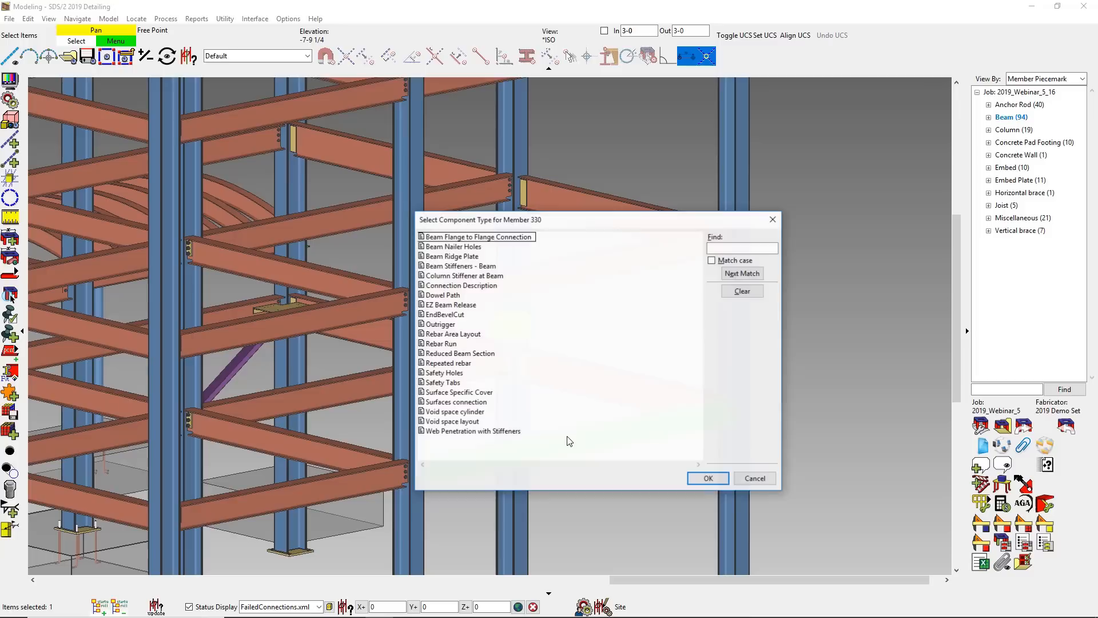
click(441, 324)
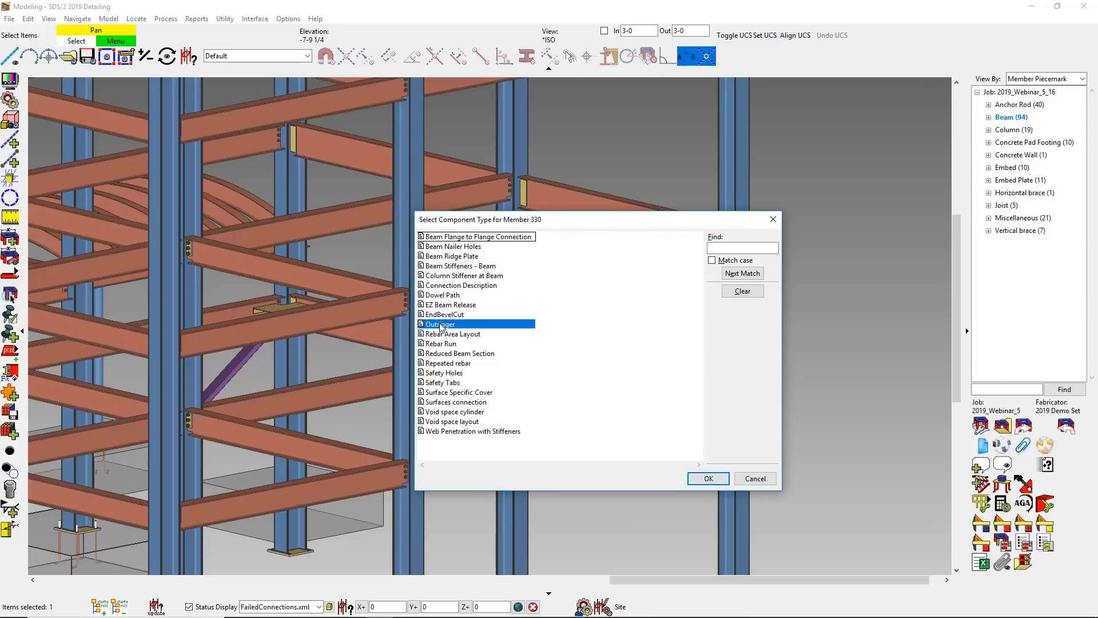
click(708, 478)
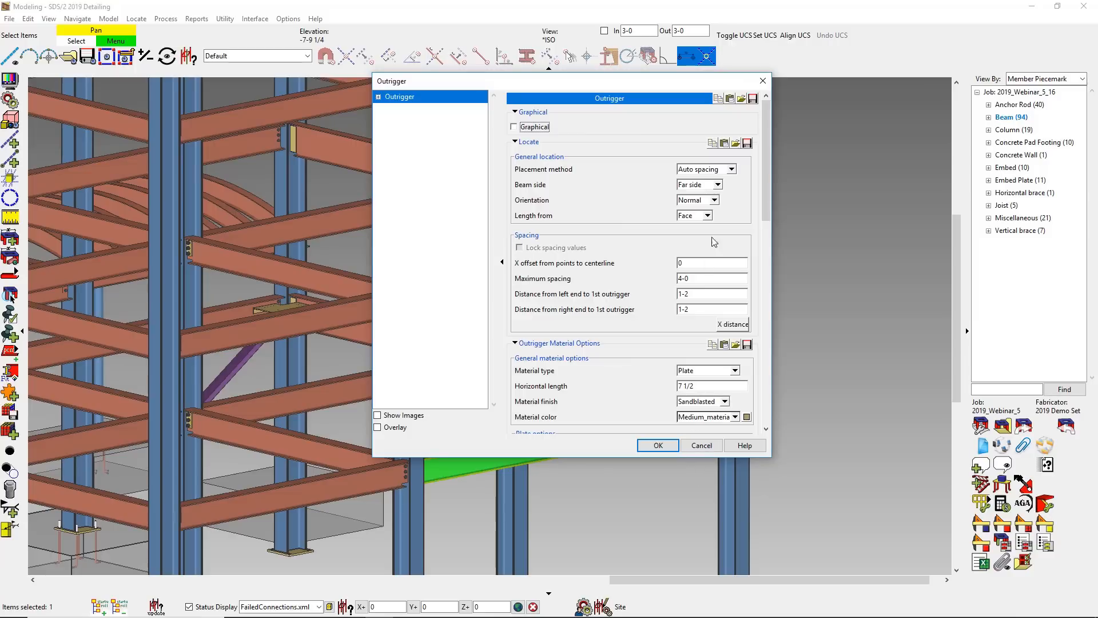
click(712, 186)
click(700, 198)
click(658, 445)
click(632, 486)
scroll(469, 474, up, 4)
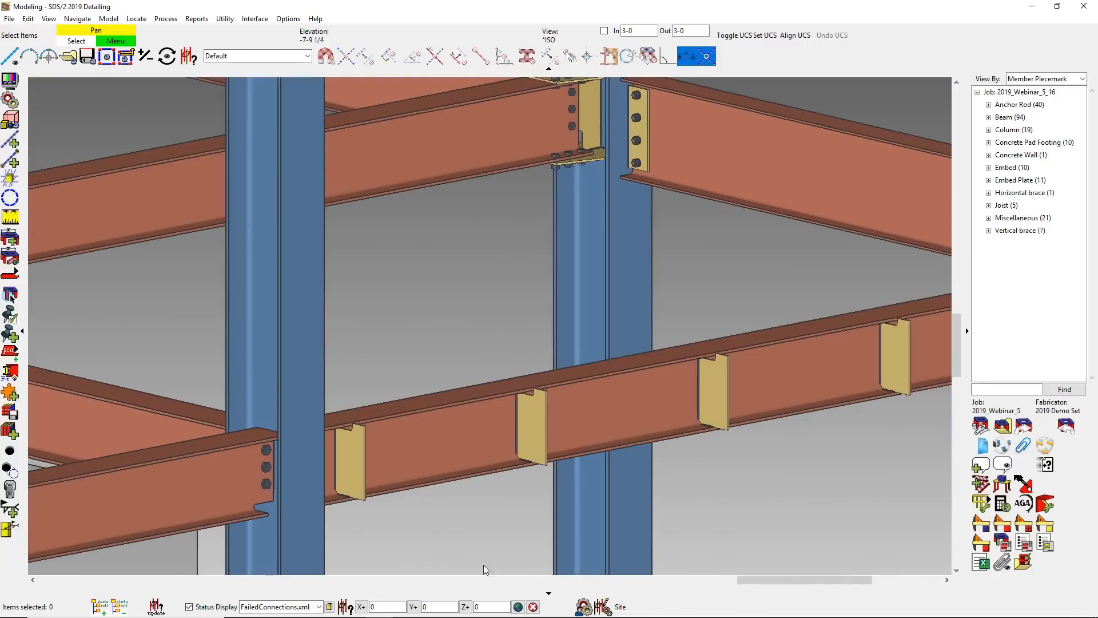
- Change the section size of the beam carrying the outriggers to a deeper W section
click(492, 472)
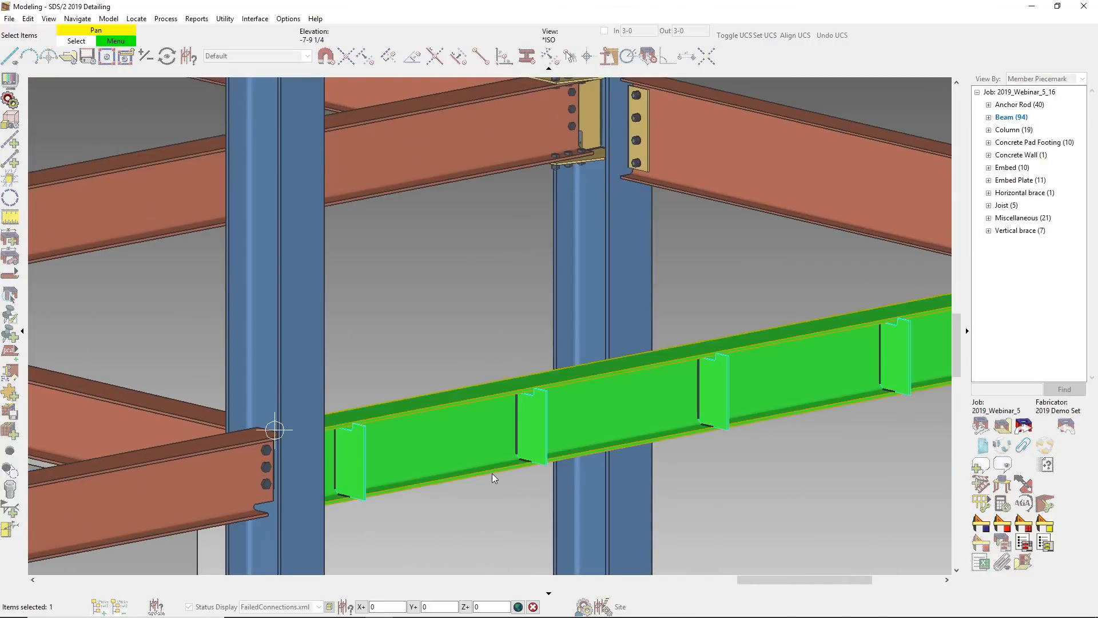
double_click(492, 472)
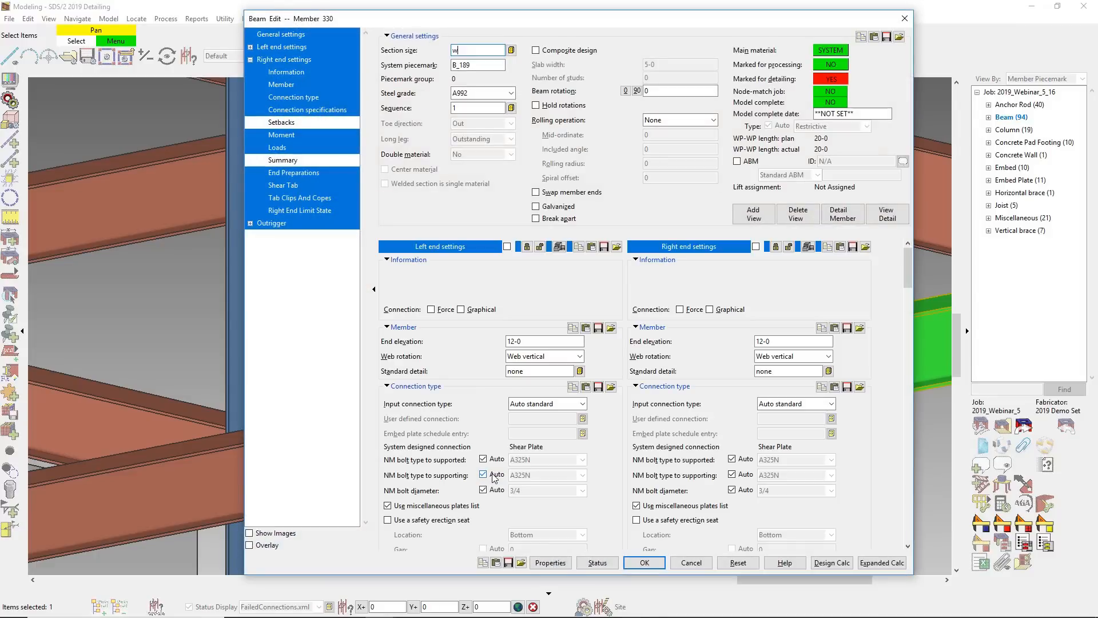
key(Escape)
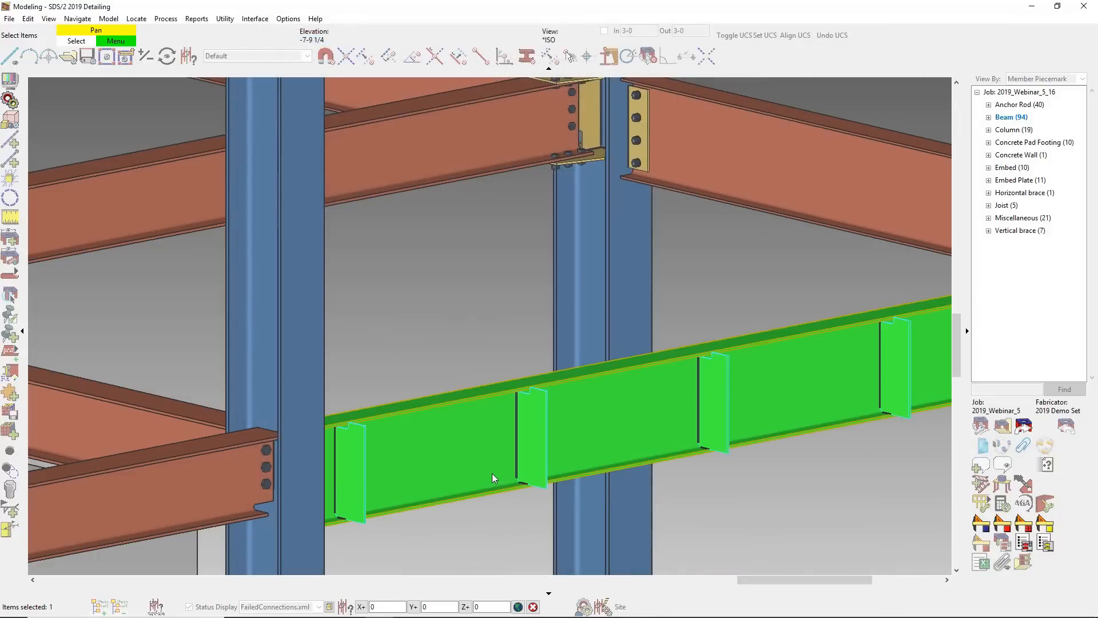
click(825, 554)
scroll(791, 534, down, 1)
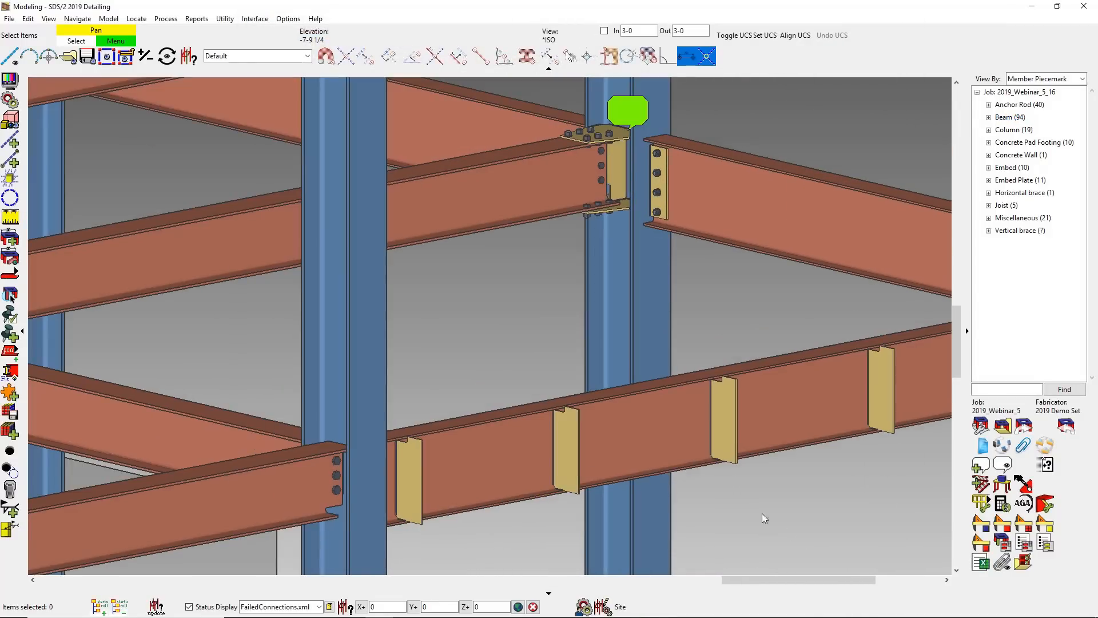
- Copy the outrigger component to the adjacent beam on the other side of the column
click(564, 430)
right_click(565, 430)
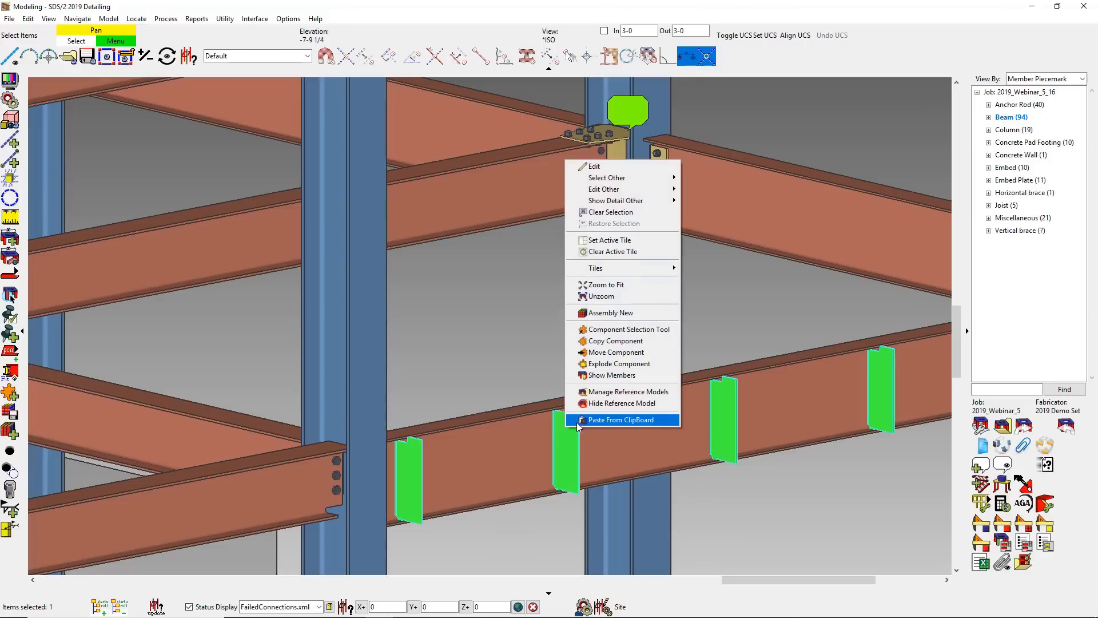
click(602, 341)
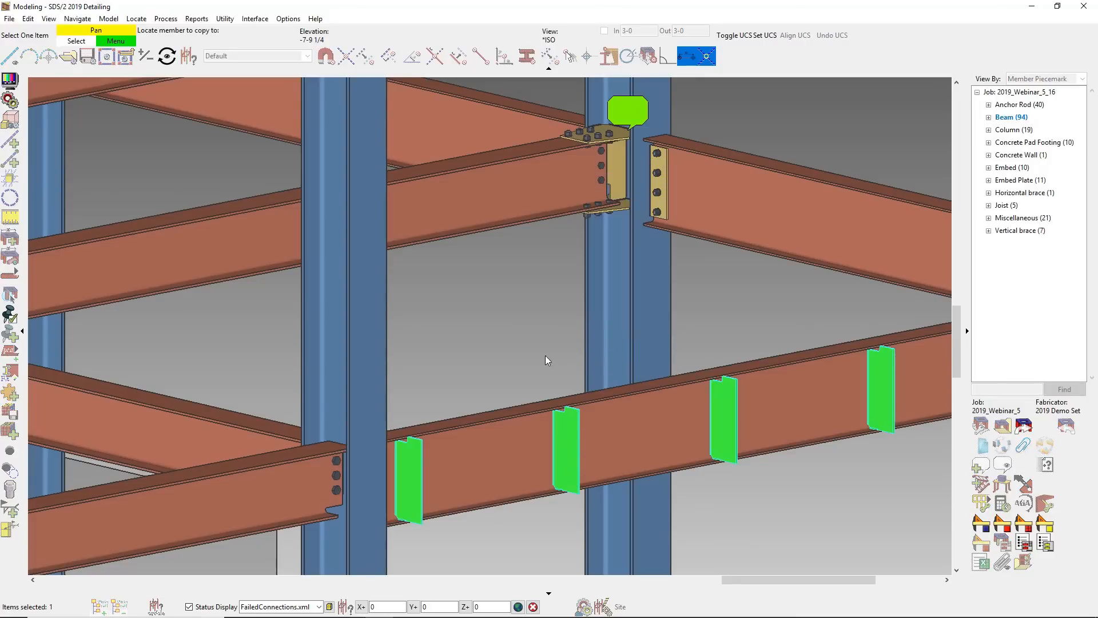
click(297, 464)
scroll(595, 474, down, 2)
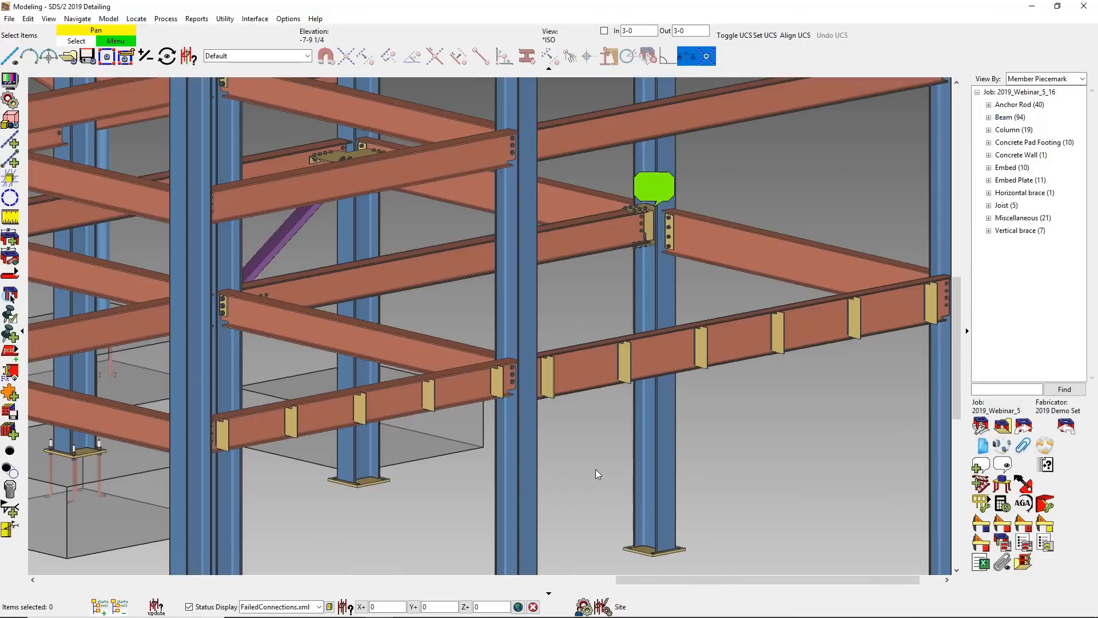
- Open a view on the face of an outrigger plate and add a hole at the plate's center
key(shift+e)
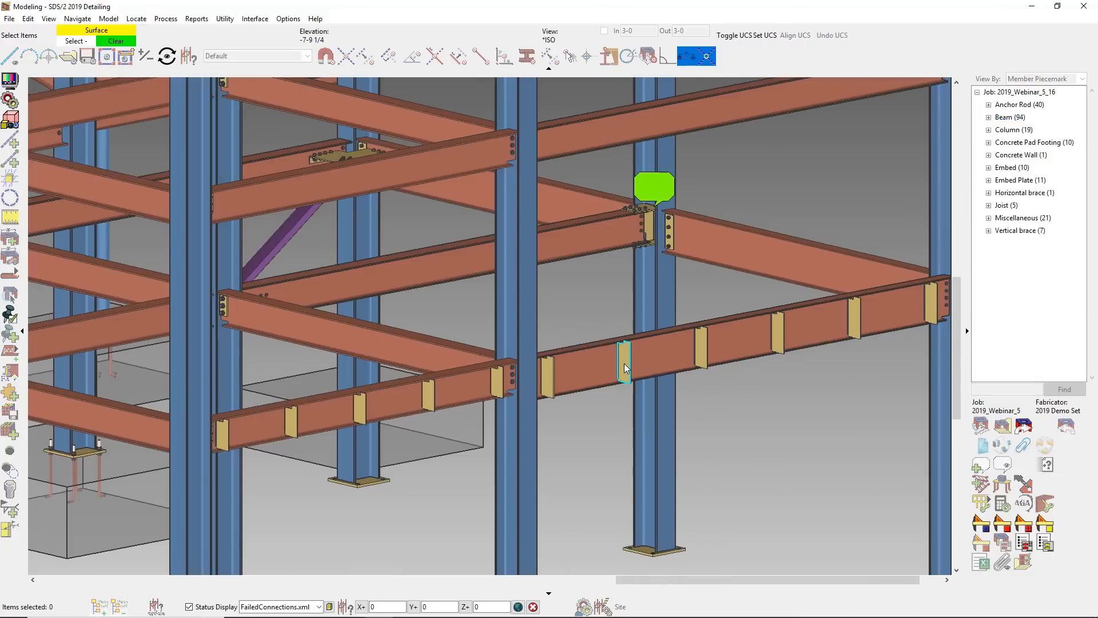
click(625, 366)
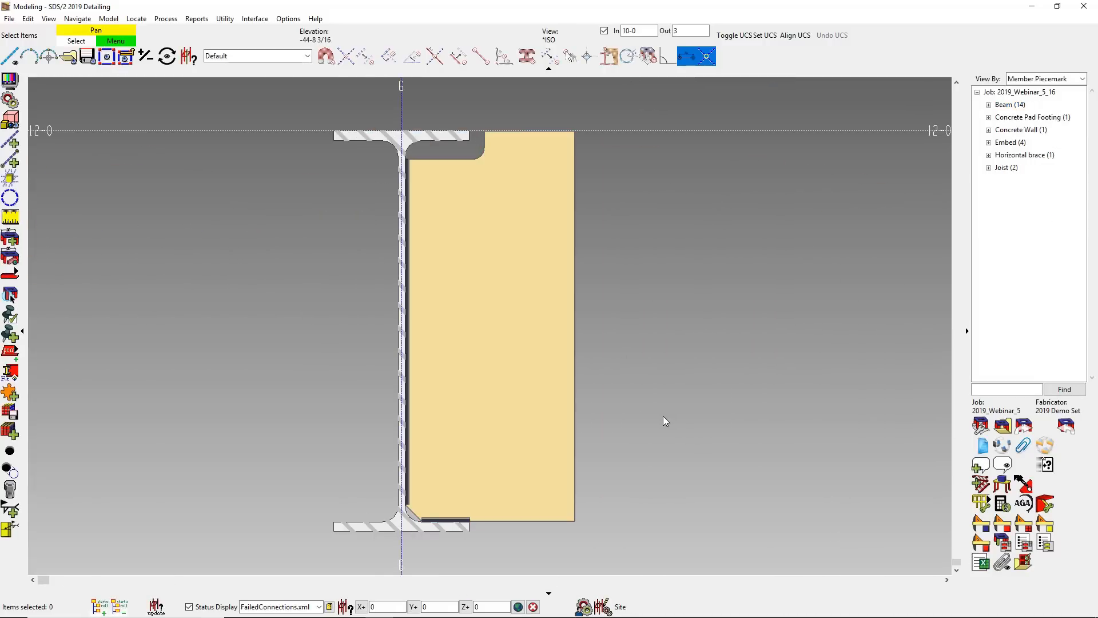
key(h)
click(506, 358)
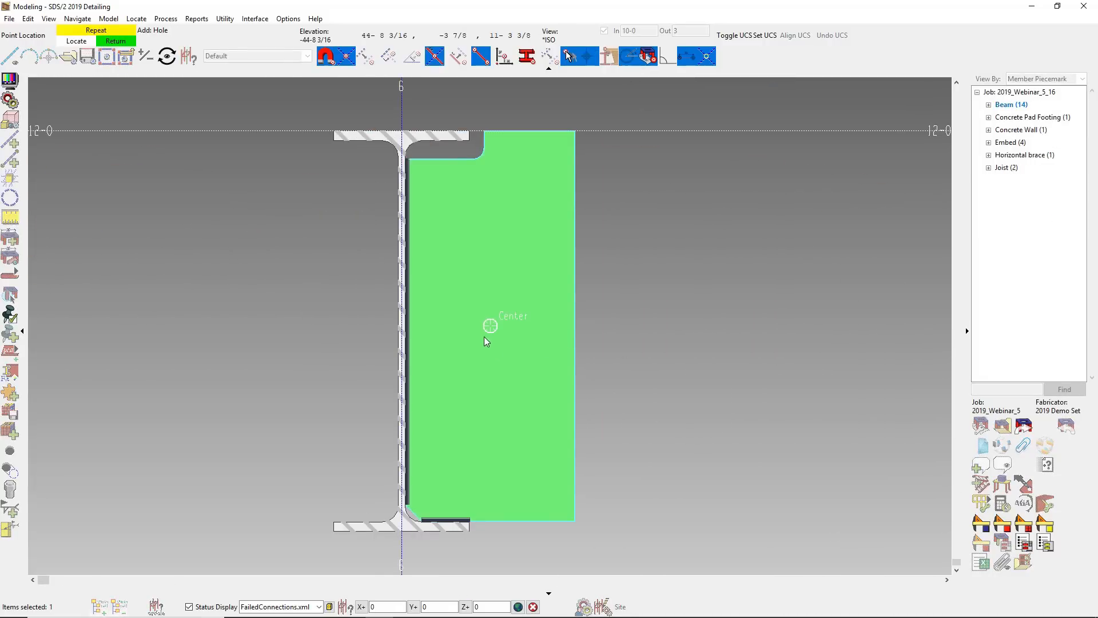
click(486, 341)
click(13, 210)
click(43, 389)
right_click(664, 373)
right_click(644, 365)
right_click(555, 416)
- Turn off the view's depth clipping and examine the holes in the outrigger plates along both beams
middle_drag(508, 393, 460, 399)
scroll(460, 399, down, 5)
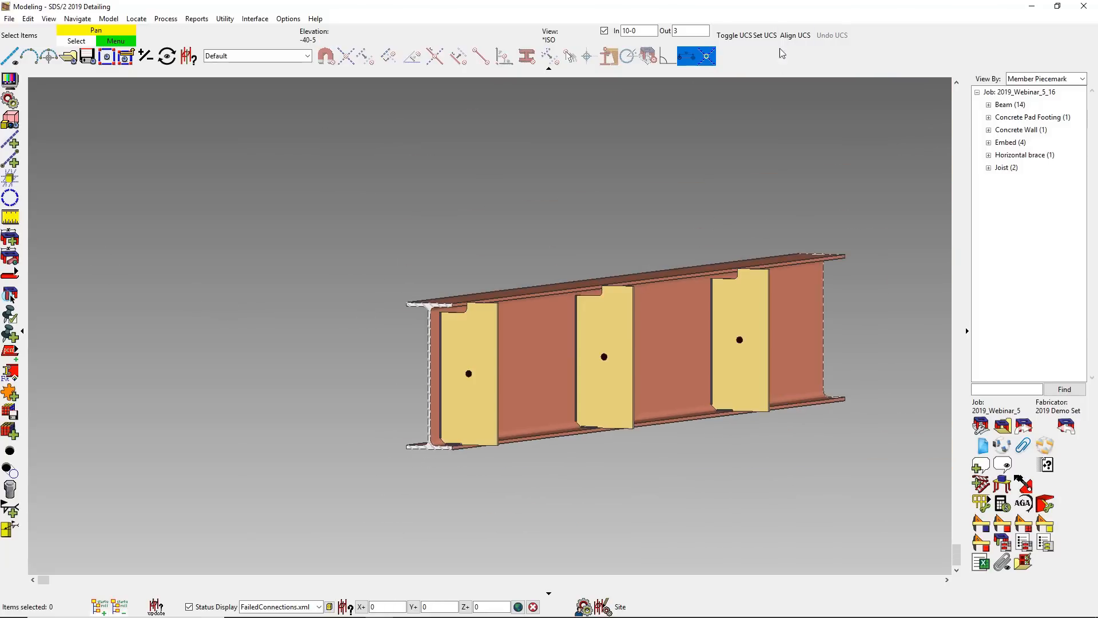
click(605, 30)
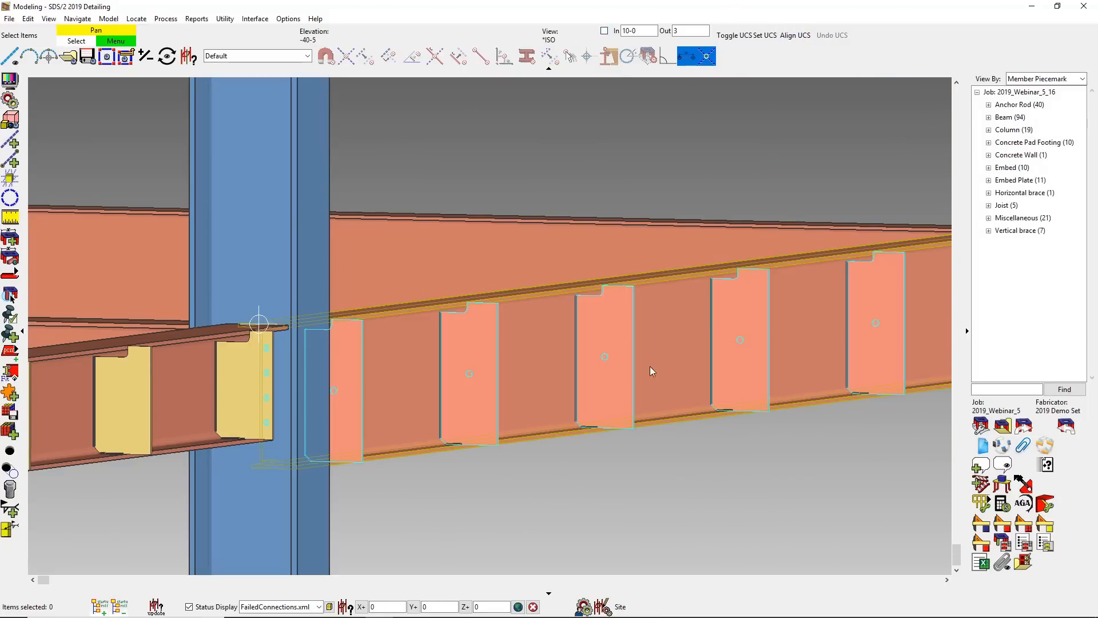
scroll(709, 319, up, 5)
scroll(676, 329, down, 10)
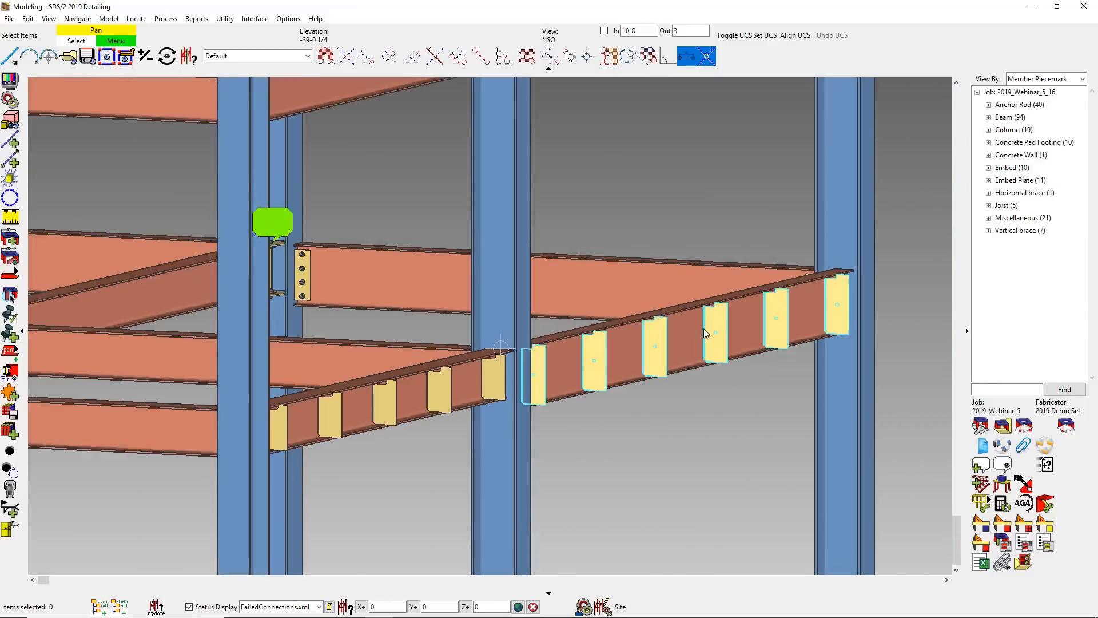
scroll(696, 333, down, 5)
- Open the 42-0 erection view at the bays between grid lines 5 and 6
key(ctrl+o)
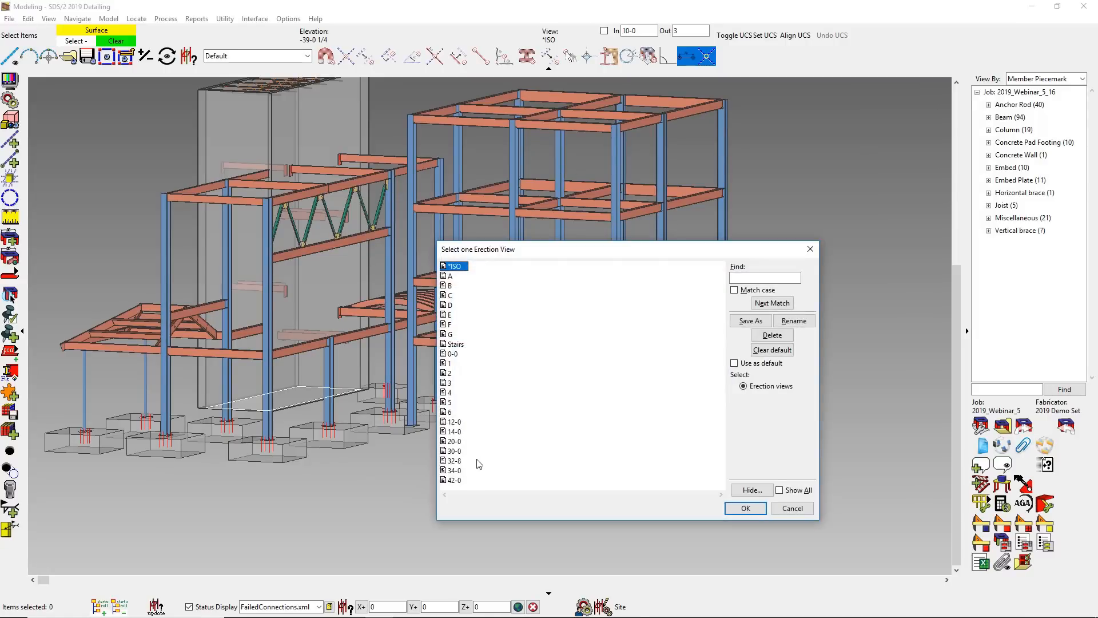
double_click(456, 481)
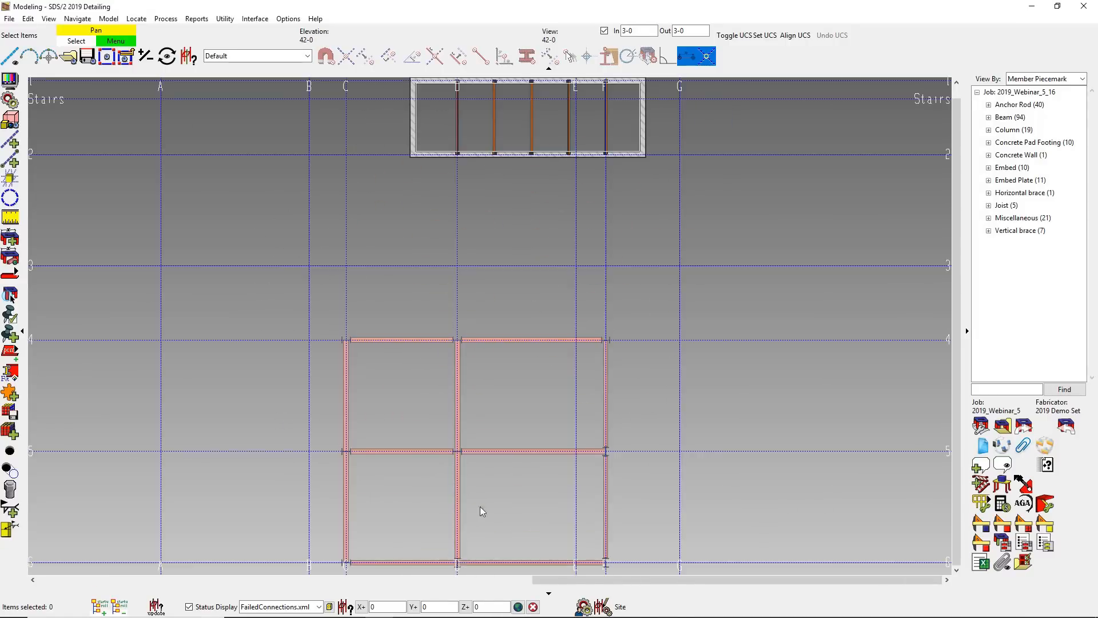
scroll(509, 554, up, 5)
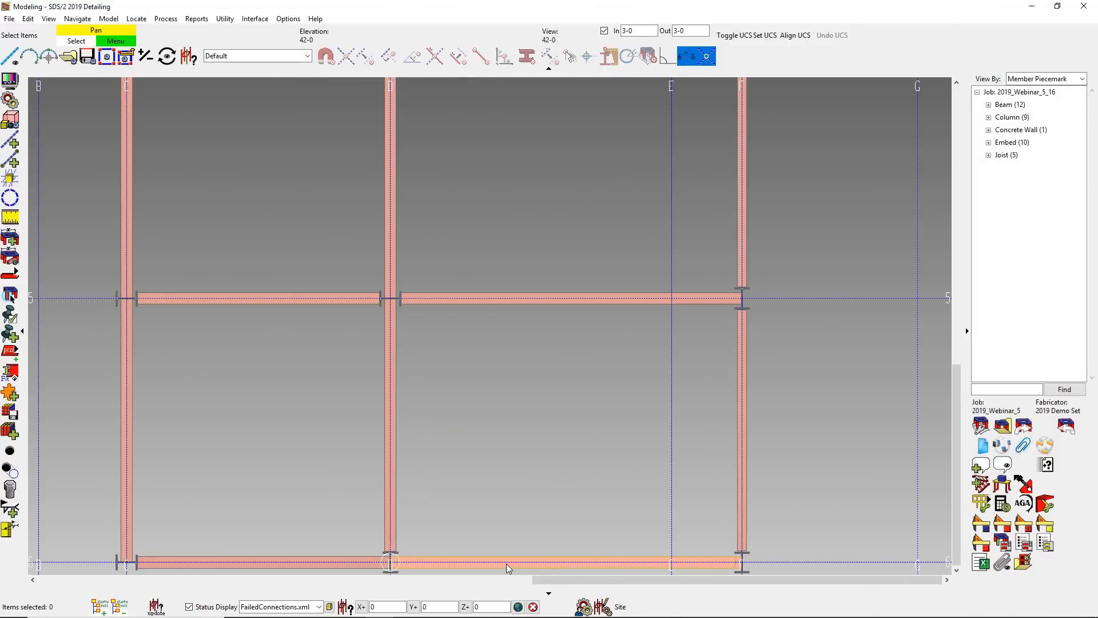
- Add a Roof frame member spanning the 20-0 bay between the two parallel beams, just above the grid line 6 beam
key(a)
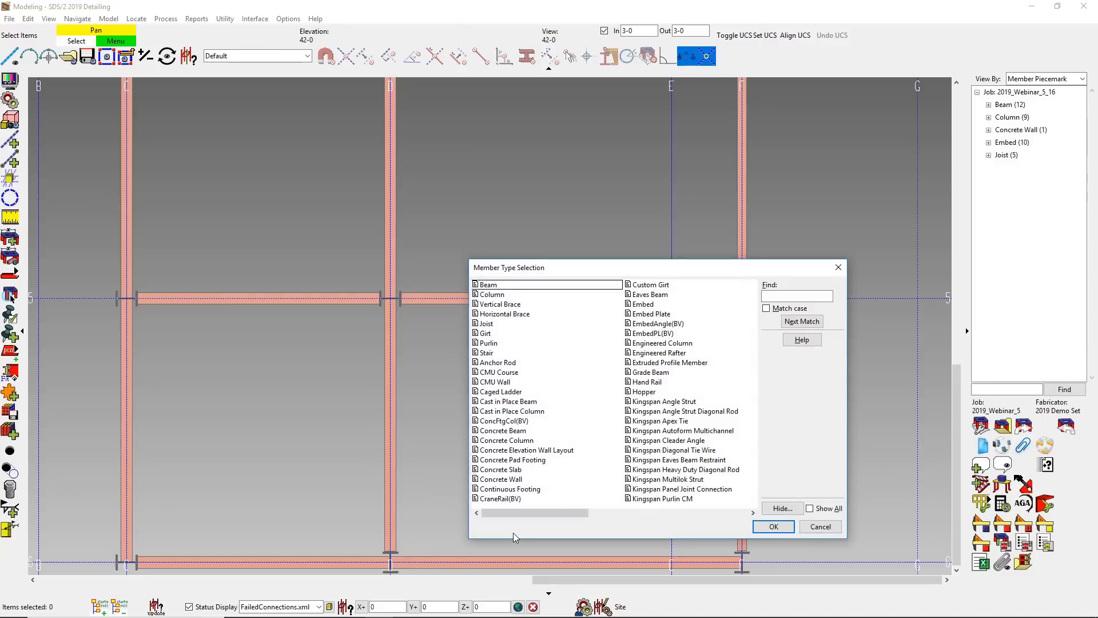
drag(528, 515, 591, 520)
click(623, 382)
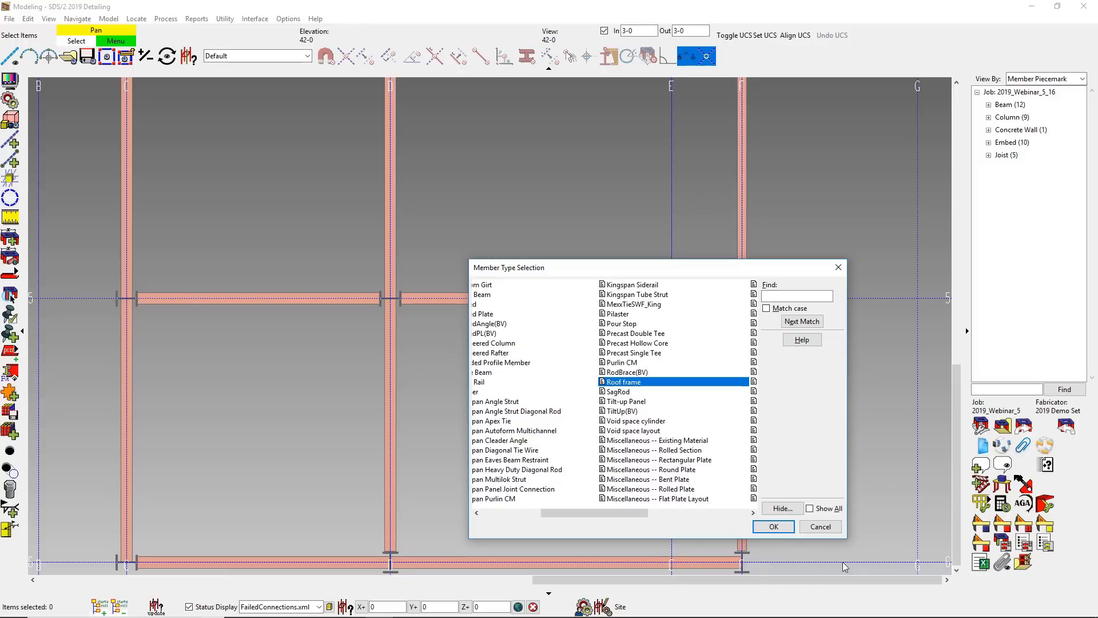
click(774, 526)
click(400, 495)
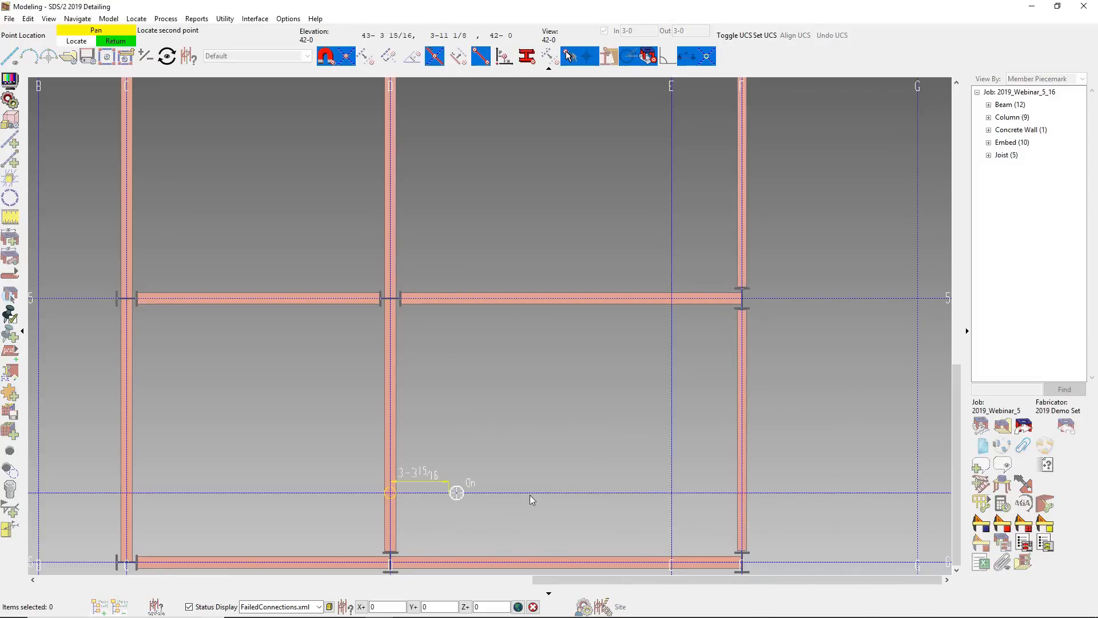
click(743, 501)
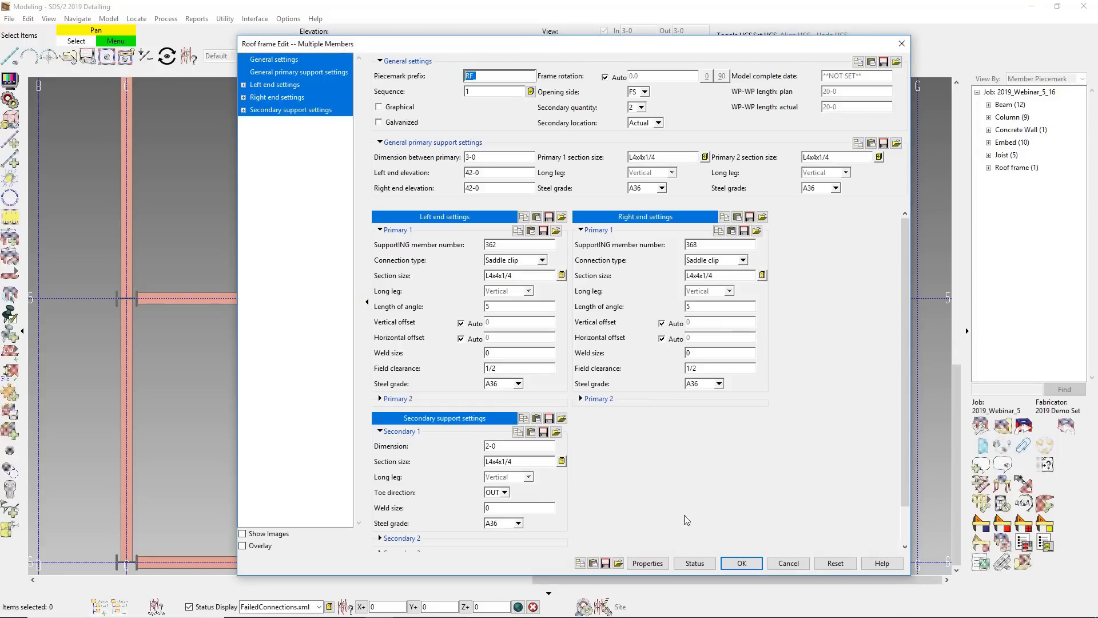
- Load the saved form with 4-0 primary and 8-0 secondary dimensions into the roof frame, accept it, and inspect the frame in 3D
click(618, 563)
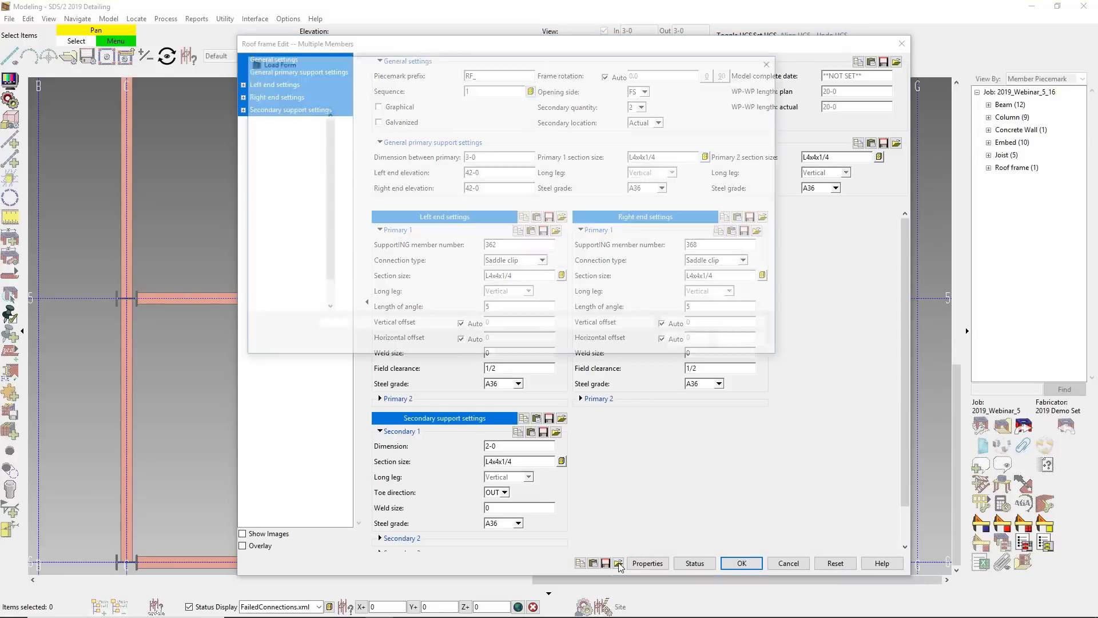
double_click(394, 132)
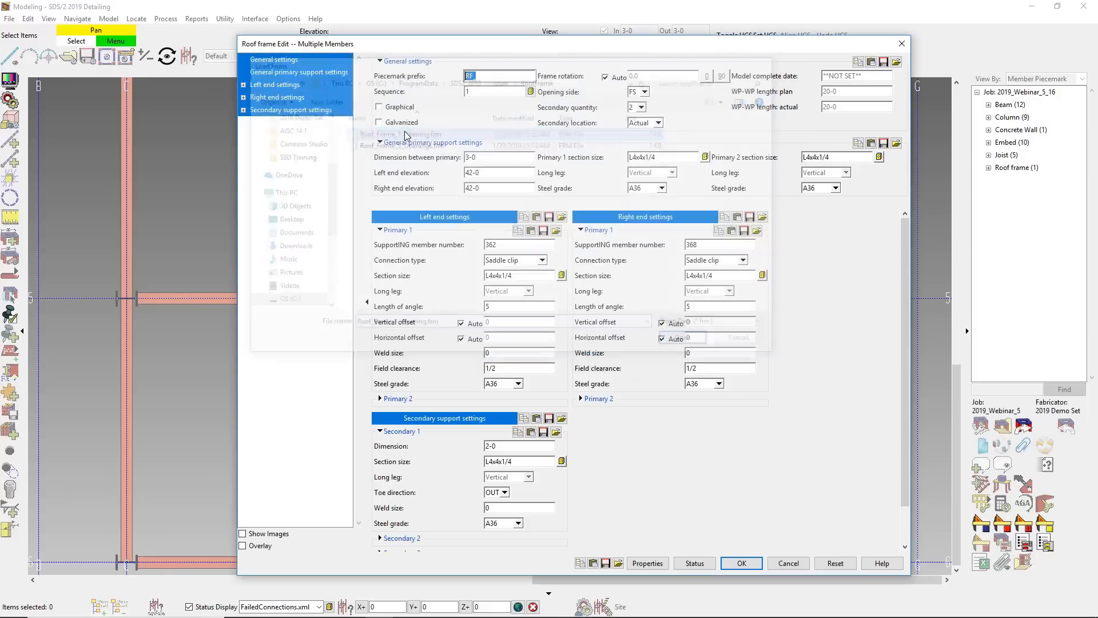
click(741, 563)
right_click(736, 535)
ctrl+middle_drag(612, 521, 526, 338)
scroll(453, 110, up, 3)
scroll(452, 106, up, 2)
- Open the Stairs erection view and hide the concrete wall
key(ctrl+o)
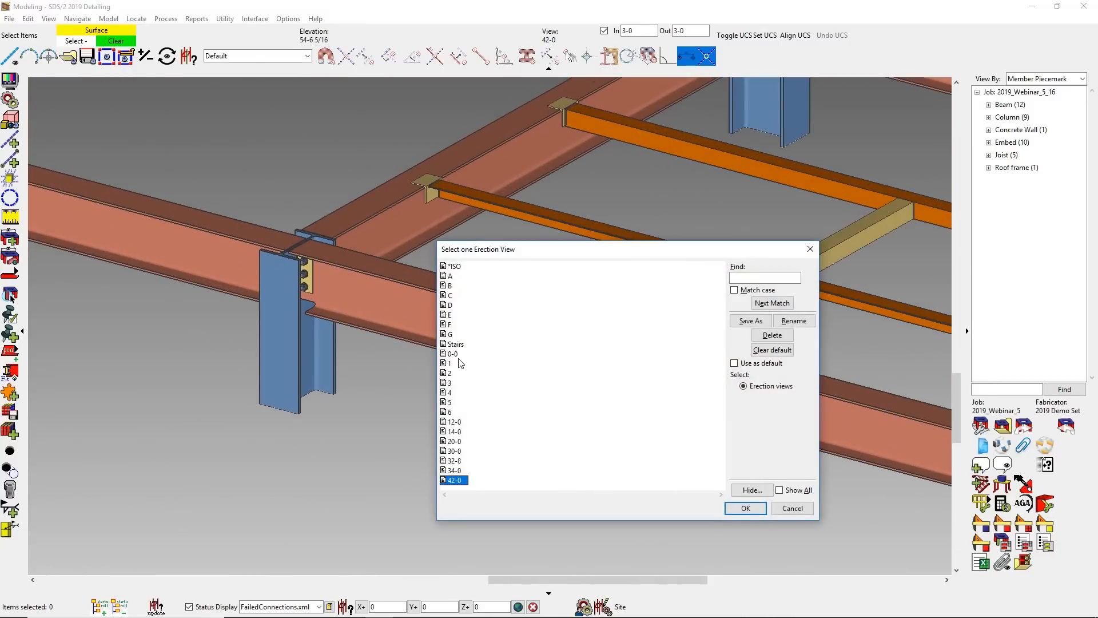
double_click(458, 344)
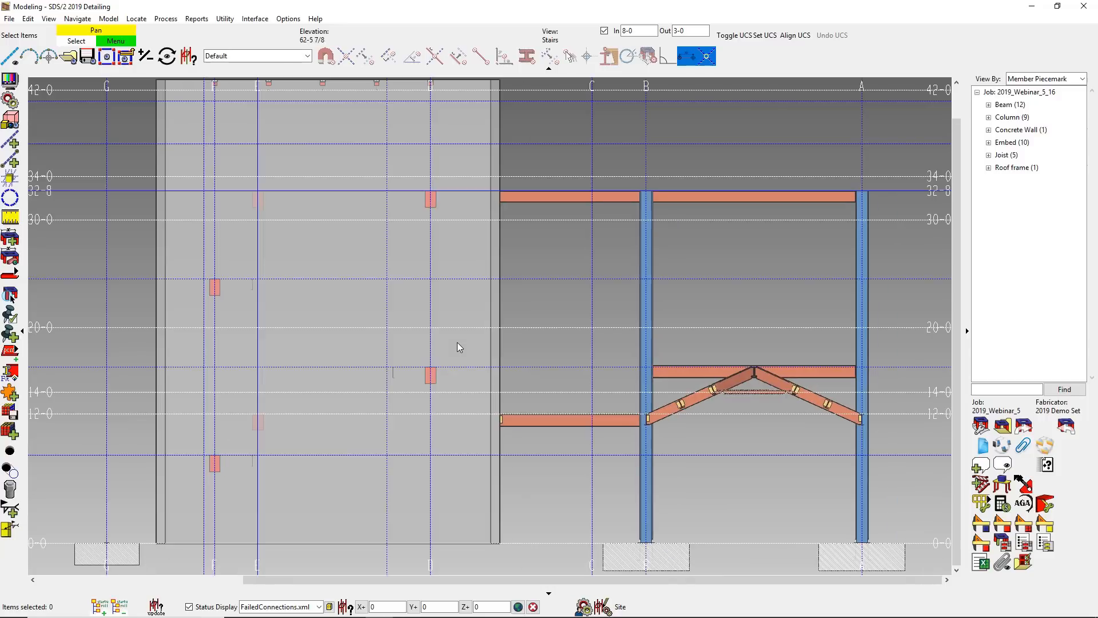
click(458, 346)
right_click(457, 347)
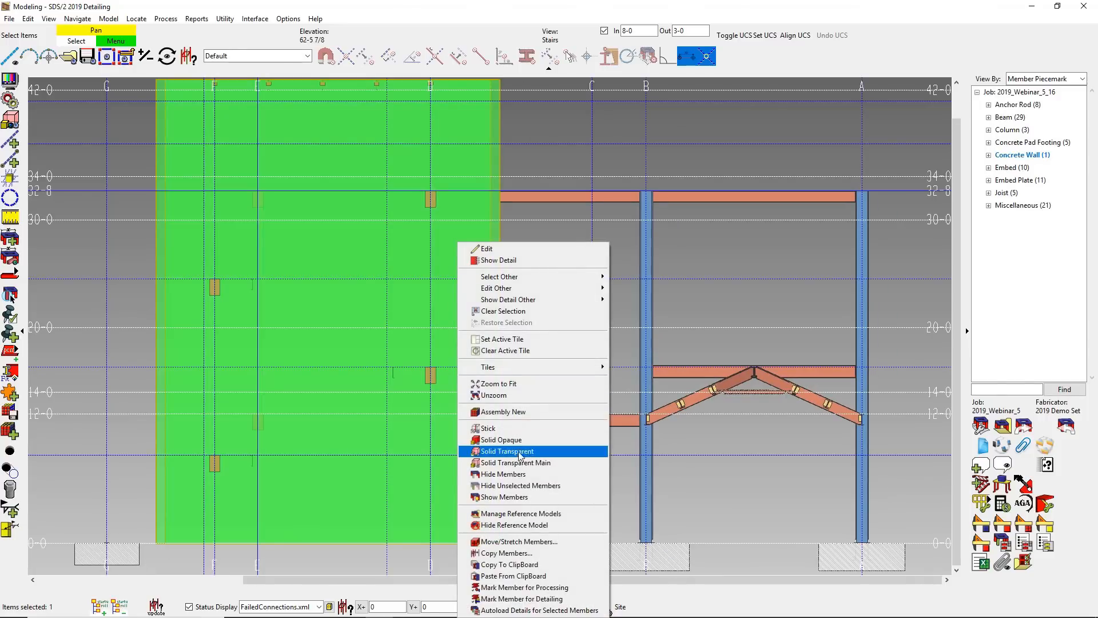
click(527, 475)
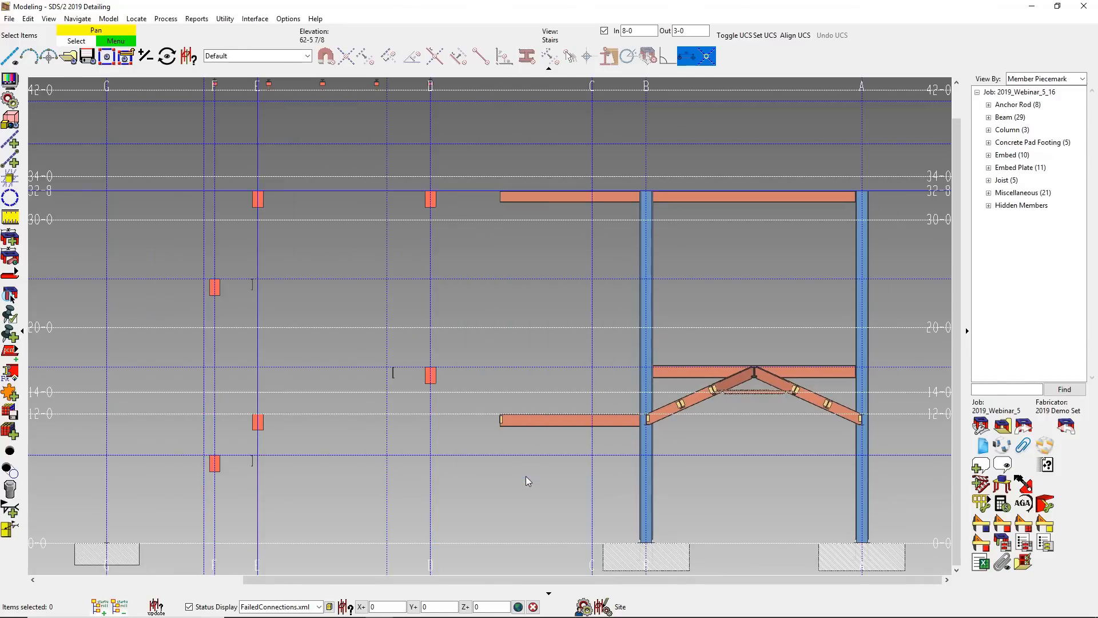
- Show the ELEVATION AT GRID STAIRS reference drawing in the Stairs view
click(980, 424)
click(558, 273)
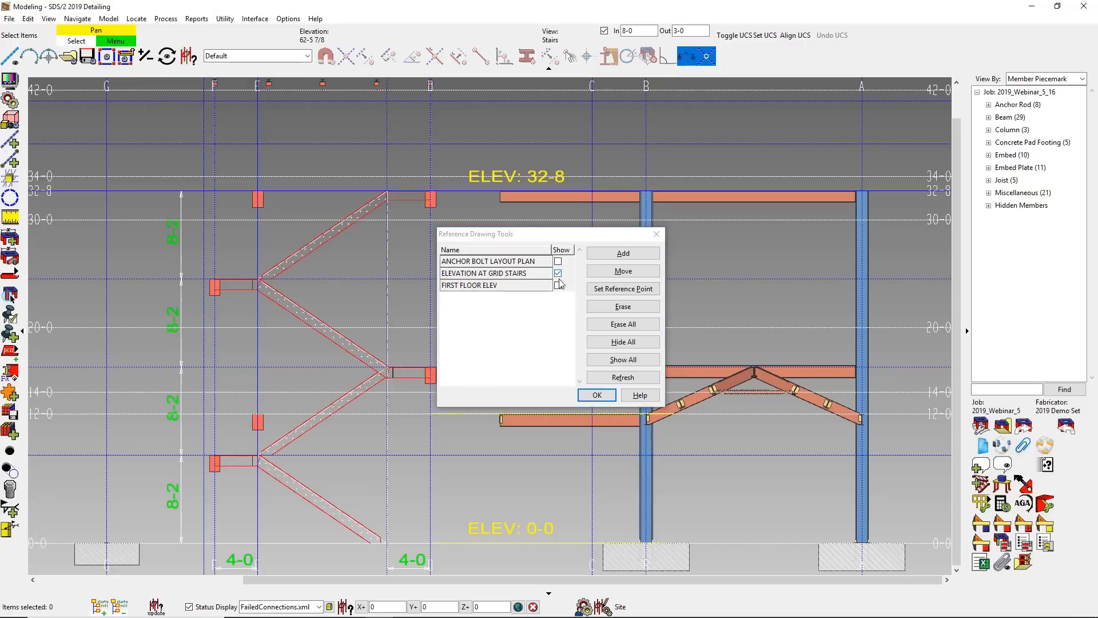
click(595, 395)
- Start a Quick Stair and place the first flight from the 0-0 workpoint up to the first landing, accepting the preset stair settings
click(981, 483)
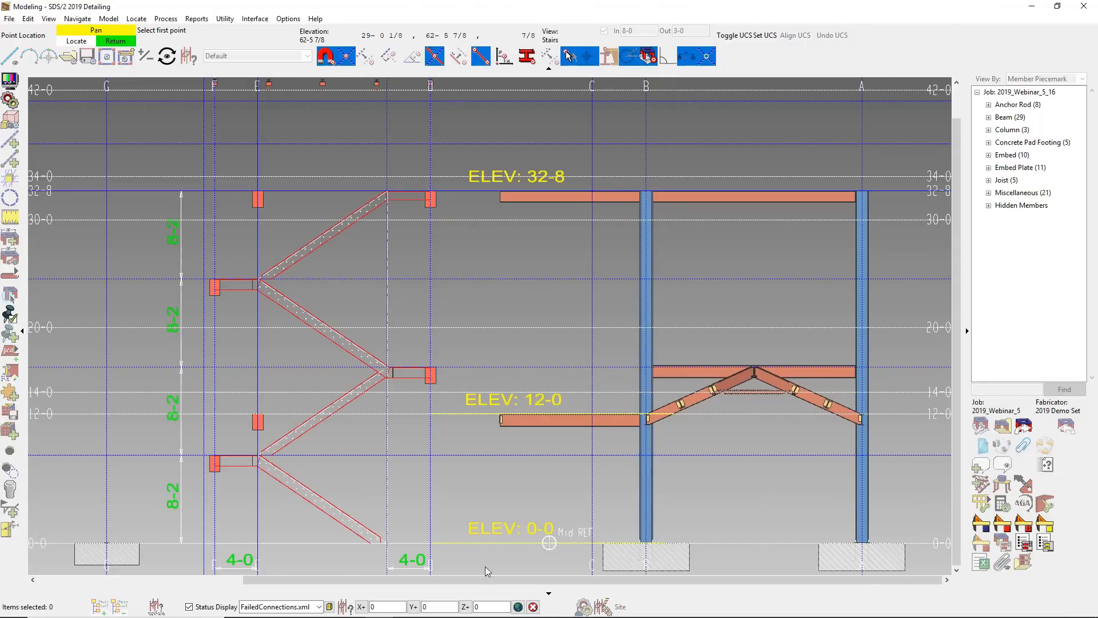
scroll(380, 549, up, 5)
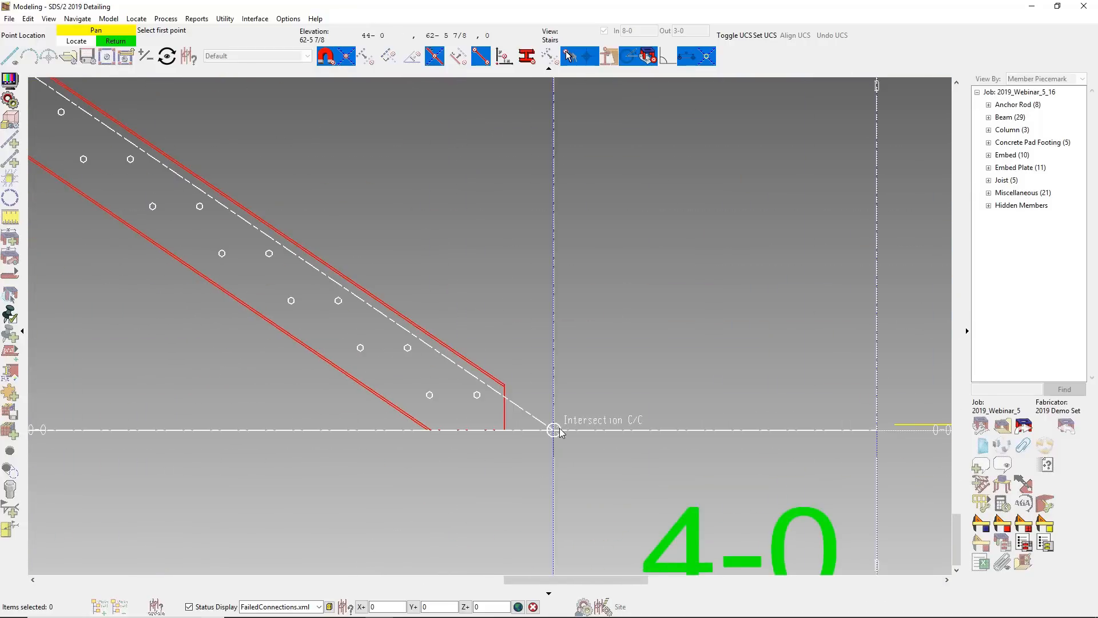
click(553, 429)
scroll(566, 514, down, 4)
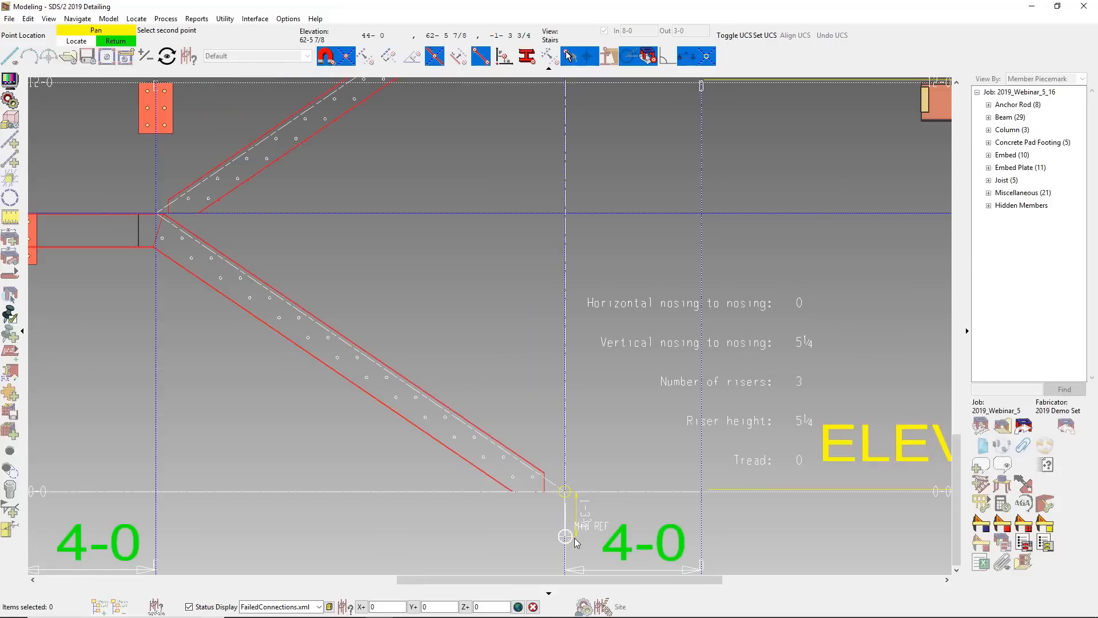
scroll(343, 354, up, 2)
scroll(256, 296, up, 5)
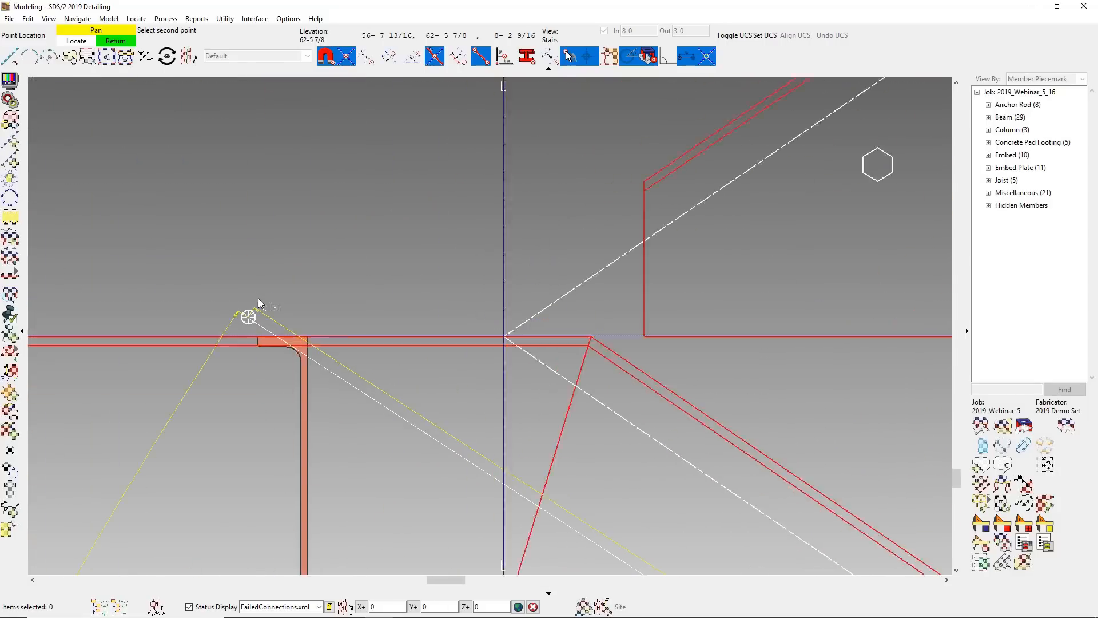
click(537, 337)
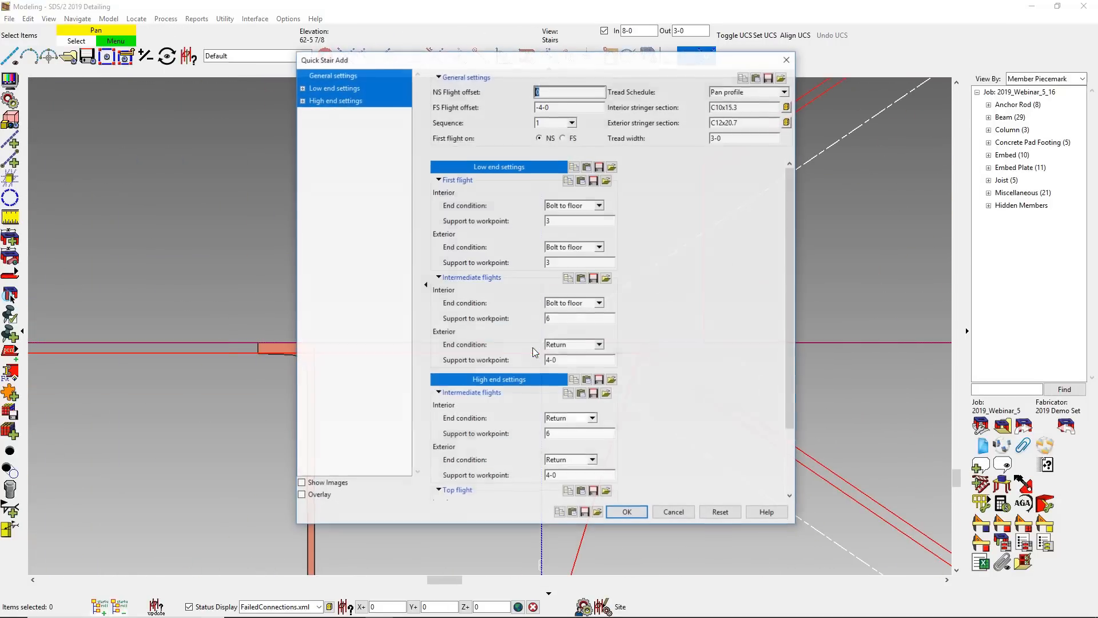
click(628, 512)
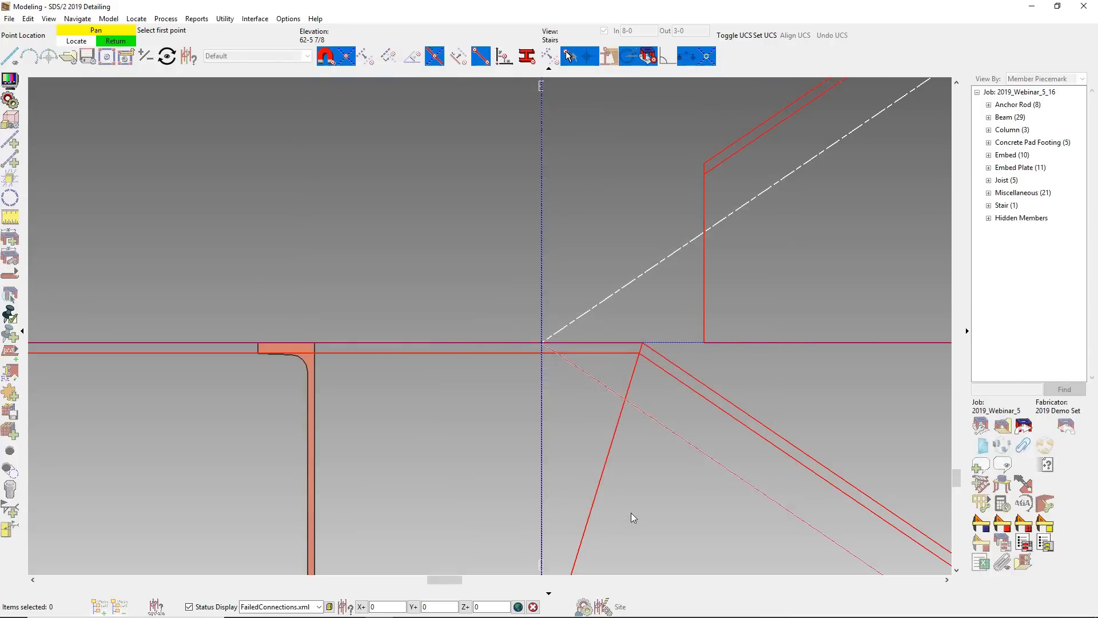
- Place the second stair flight between the workpoints at the first and second landings
click(542, 342)
scroll(503, 478, down, 5)
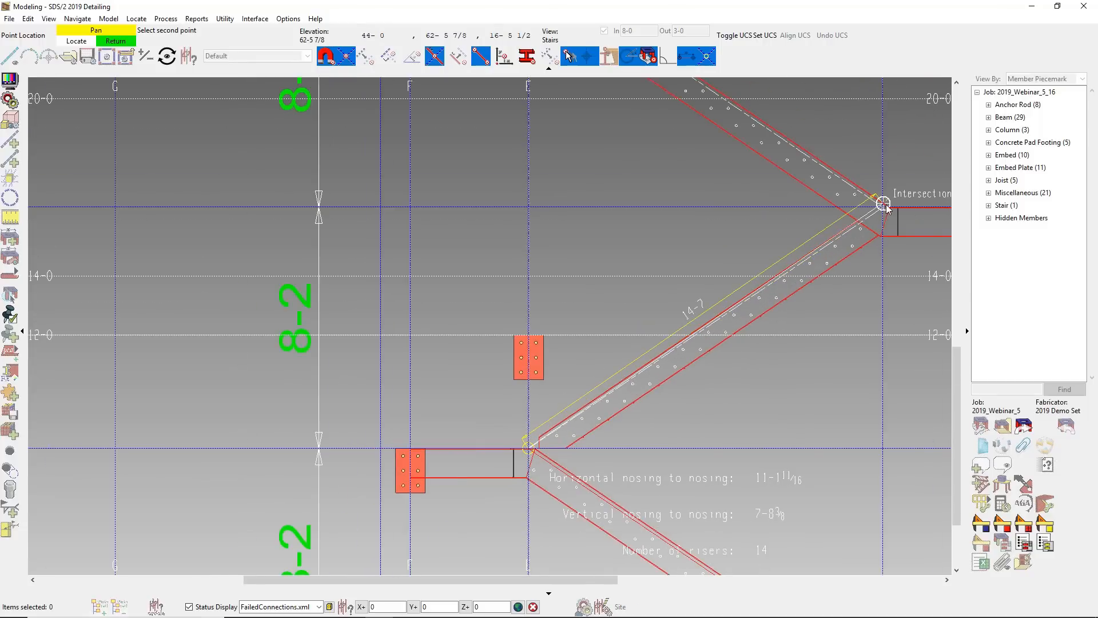
scroll(884, 206, up, 5)
click(884, 219)
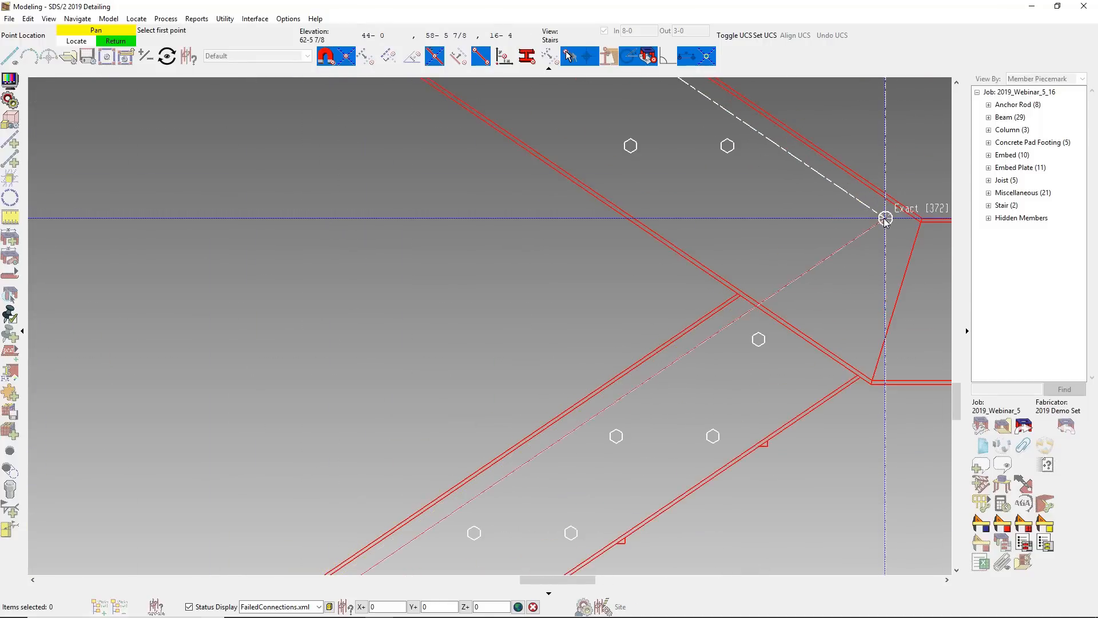
- Place the third stair flight from the second landing's workpoint up to the third landing at grid line E
scroll(810, 336, down, 5)
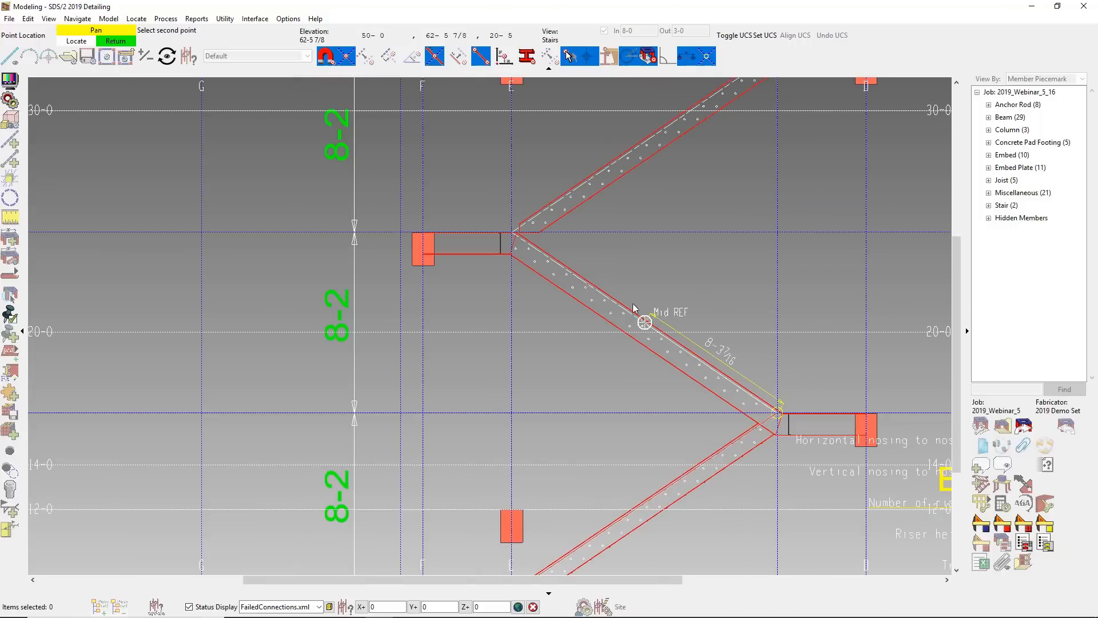
scroll(513, 234, up, 3)
scroll(499, 235, up, 4)
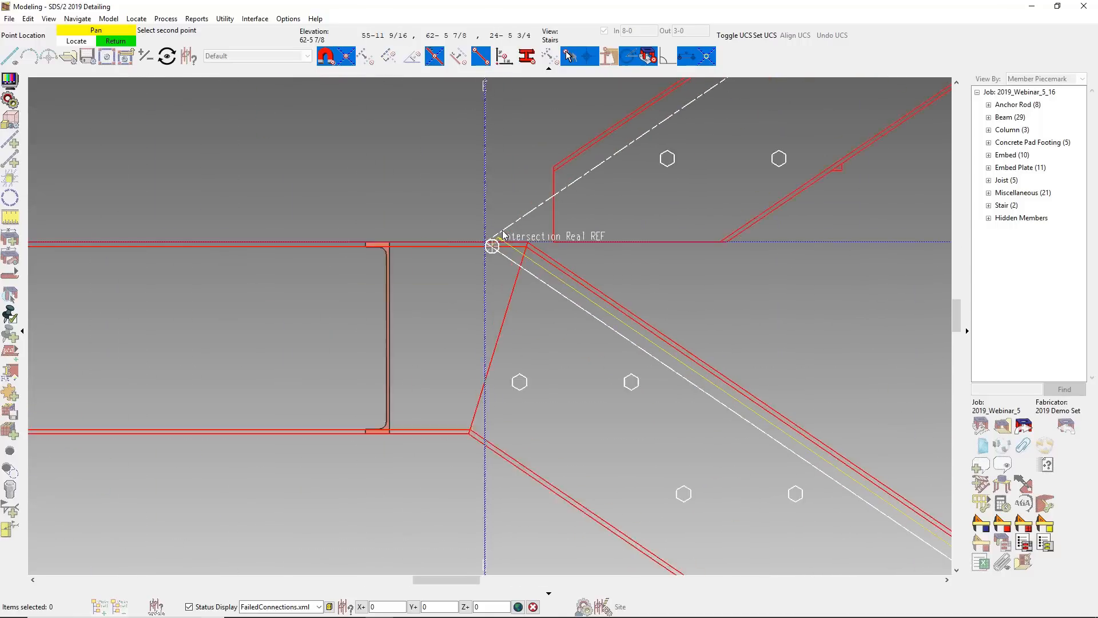
click(449, 269)
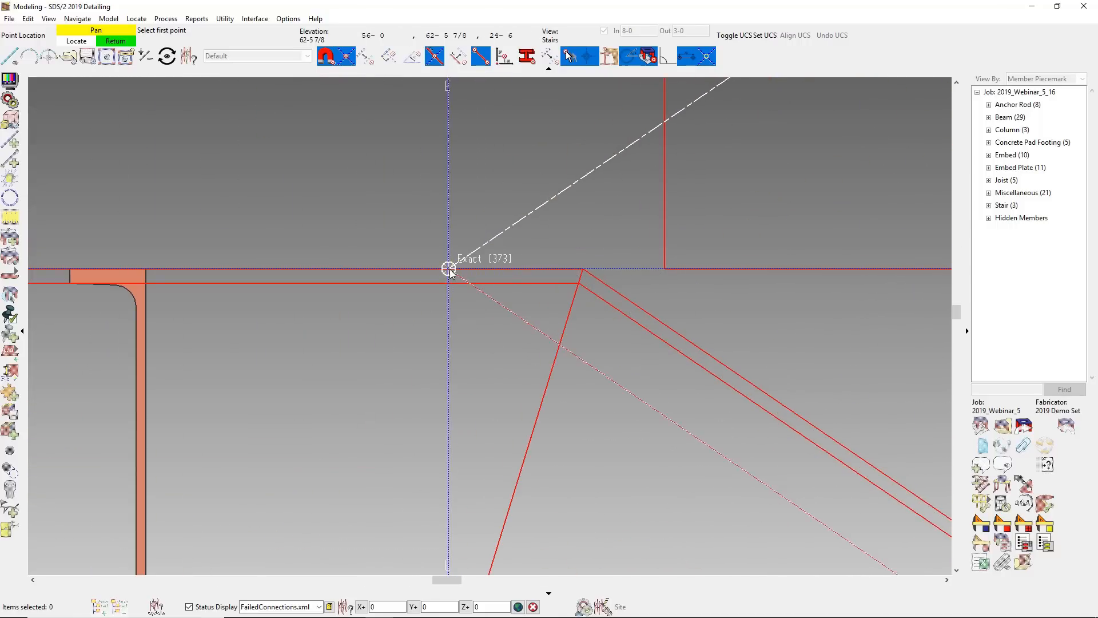
- Place the top stair flight from the third landing's workpoint up to the workpoint at elevation 32-8
click(450, 269)
scroll(318, 448, down, 12)
scroll(627, 205, up, 3)
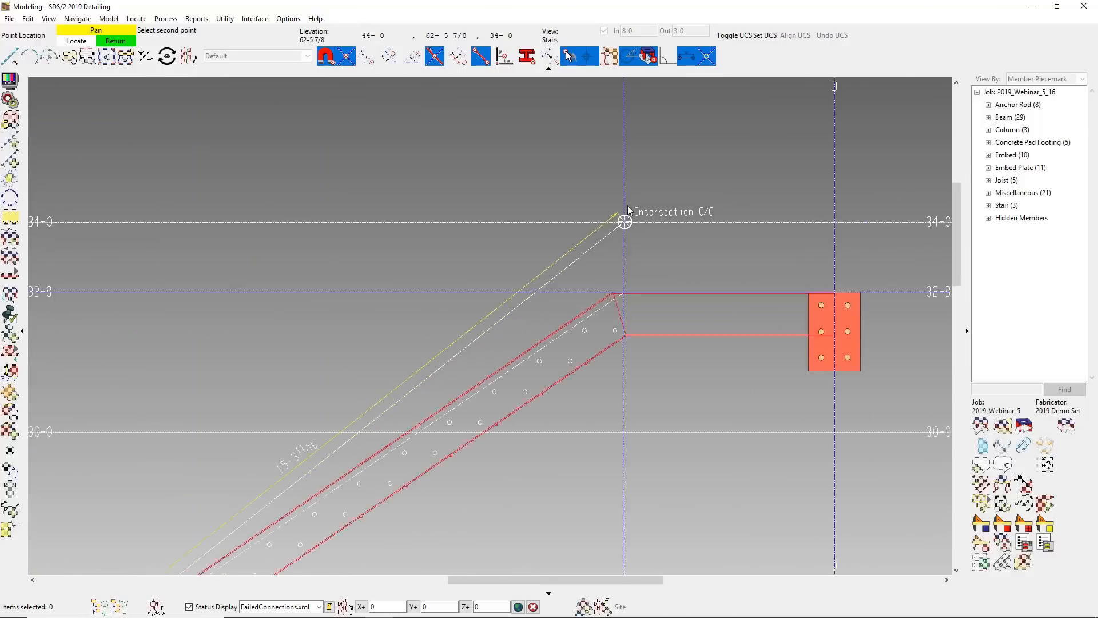
scroll(634, 297, up, 4)
click(598, 380)
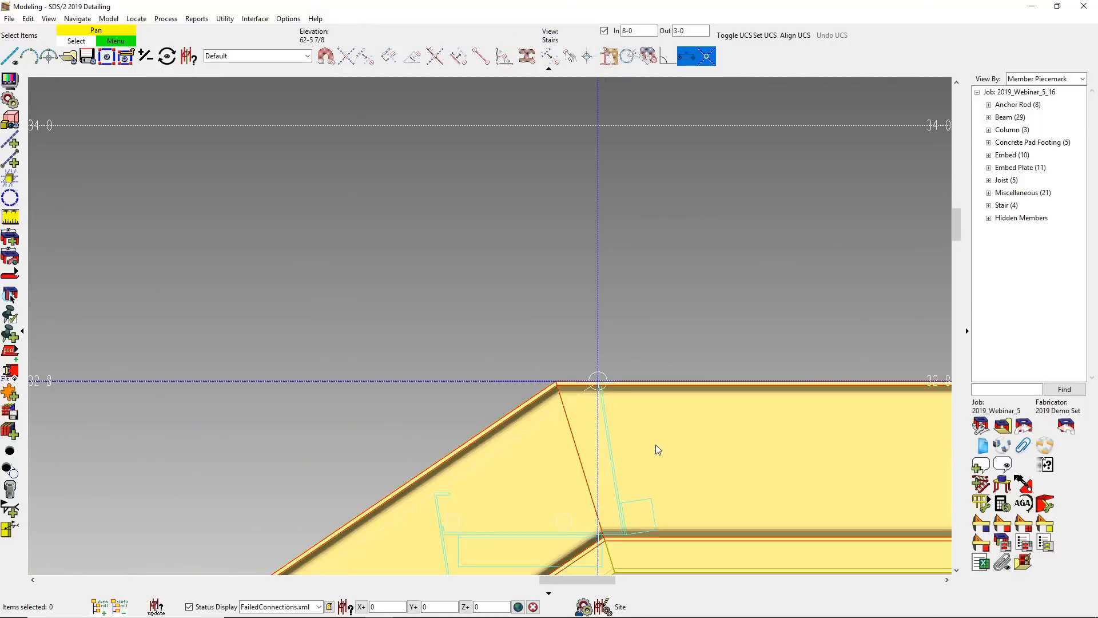
- View the finished stair tower in 3D and hide the ELEVATION AT GRID STAIRS reference drawing
scroll(656, 445, down, 8)
middle_drag(657, 454, 631, 318)
shift+middle_drag(606, 356, 655, 380)
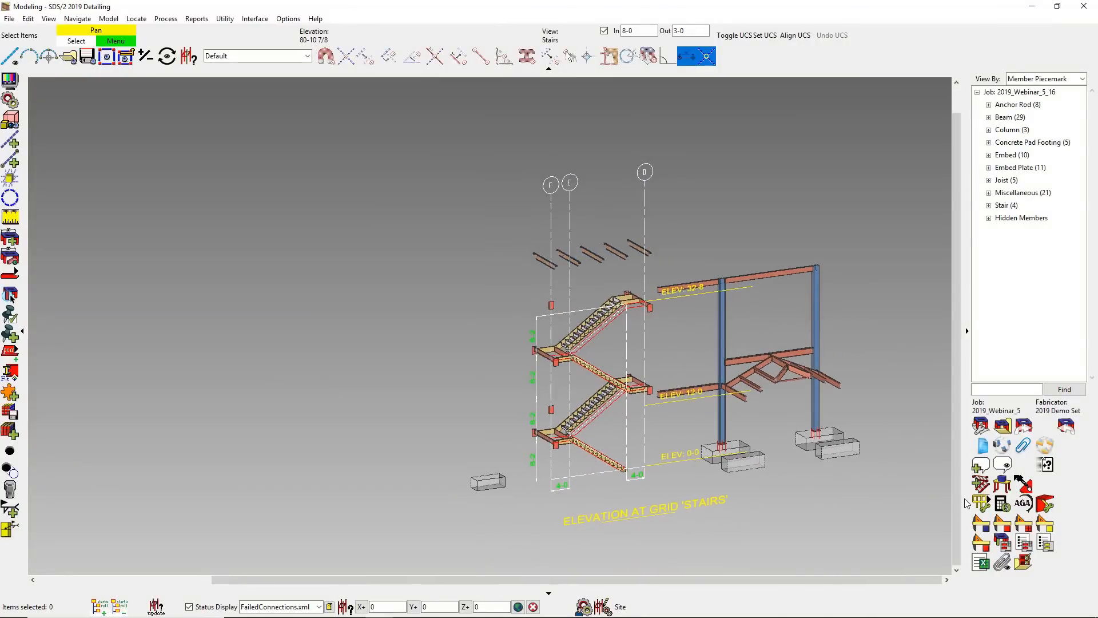
click(981, 425)
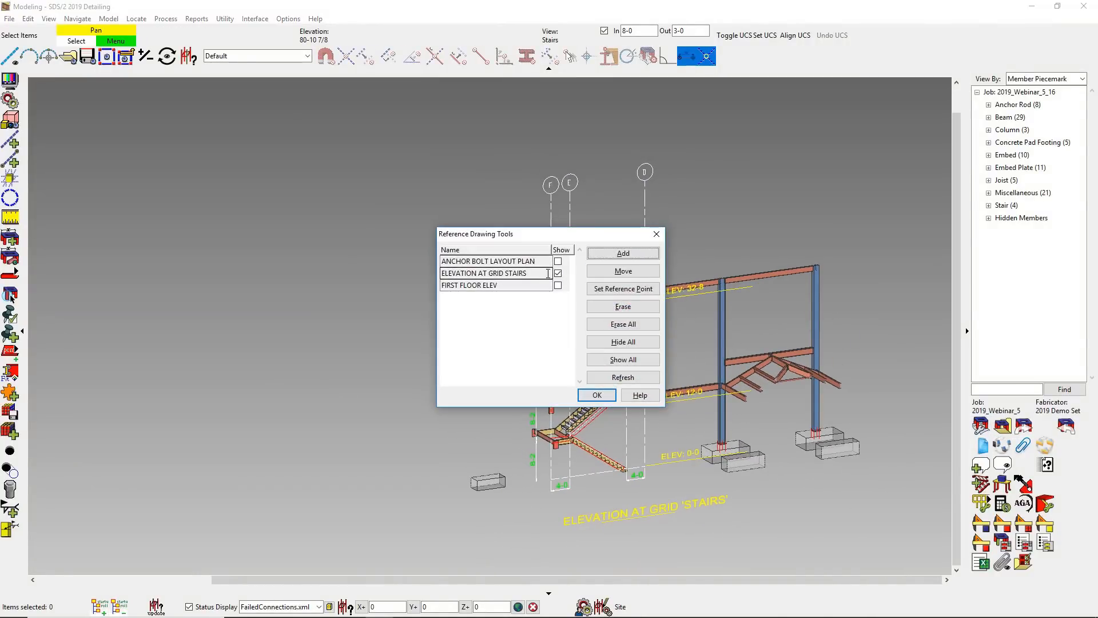
click(558, 273)
click(596, 394)
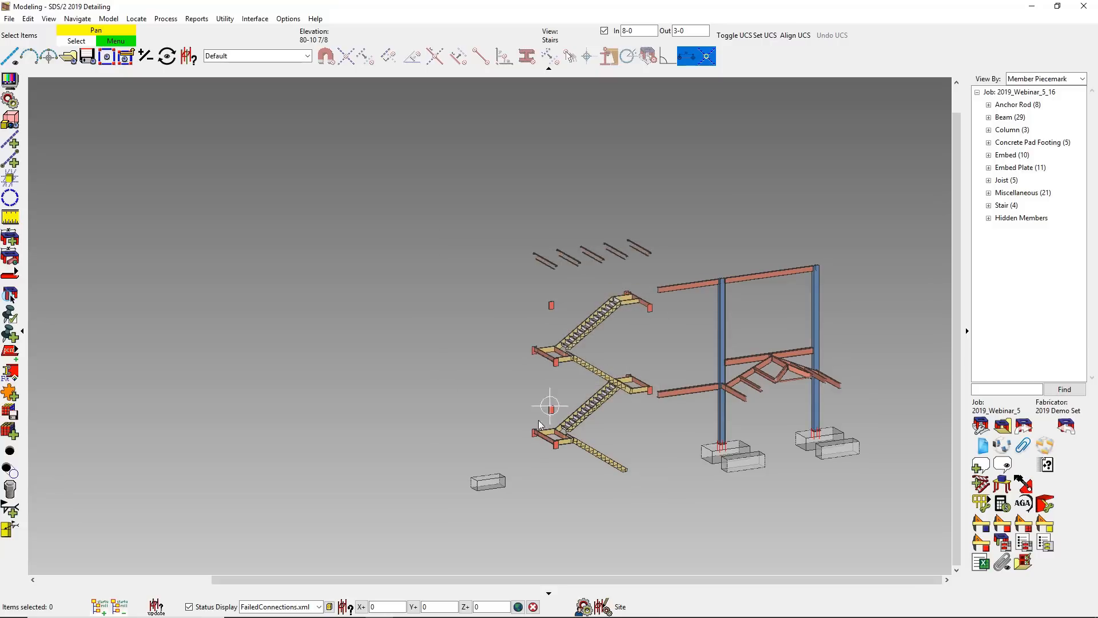
- Start a rake rail on the lowest flight's near stringer and load the 2019_Pipe_Welded_Bottom.frm settings
scroll(526, 428, up, 3)
scroll(526, 428, up, 2)
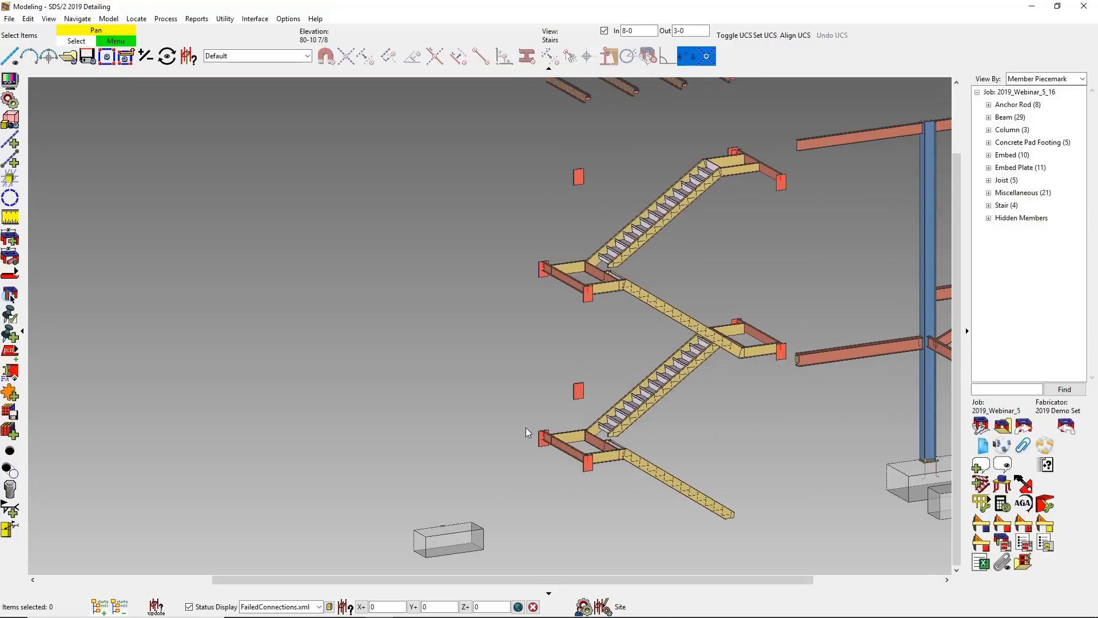
click(988, 501)
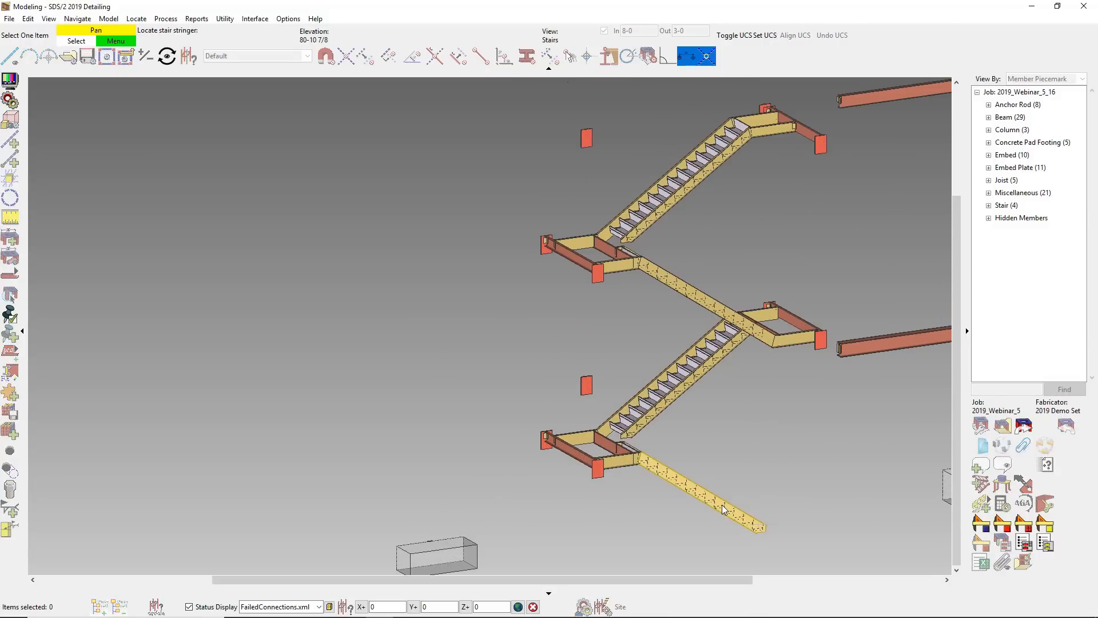
click(753, 510)
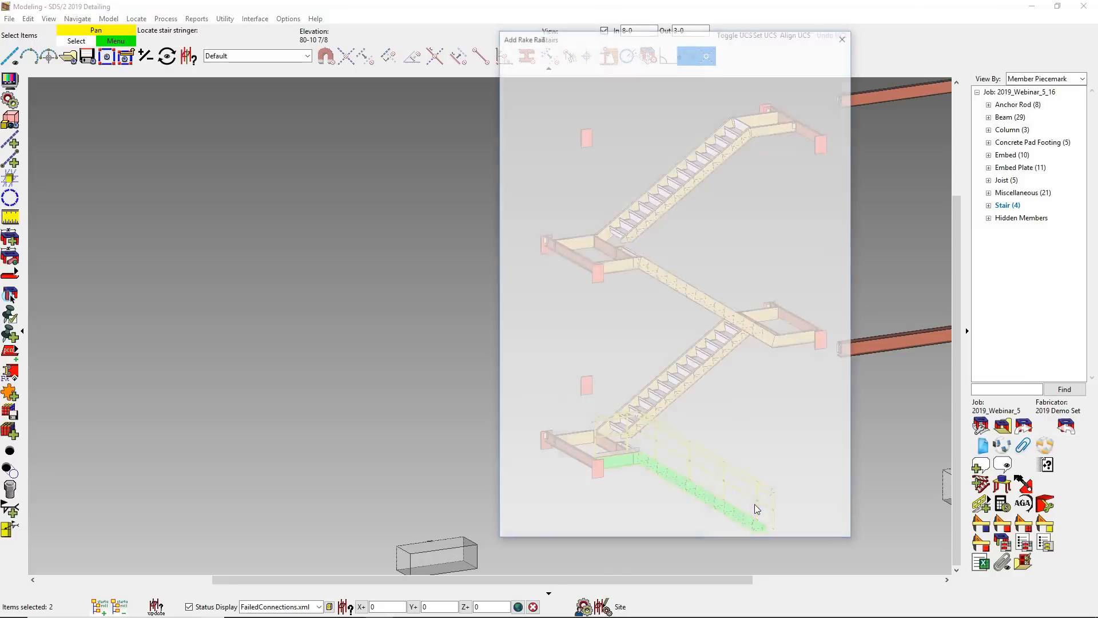
click(655, 530)
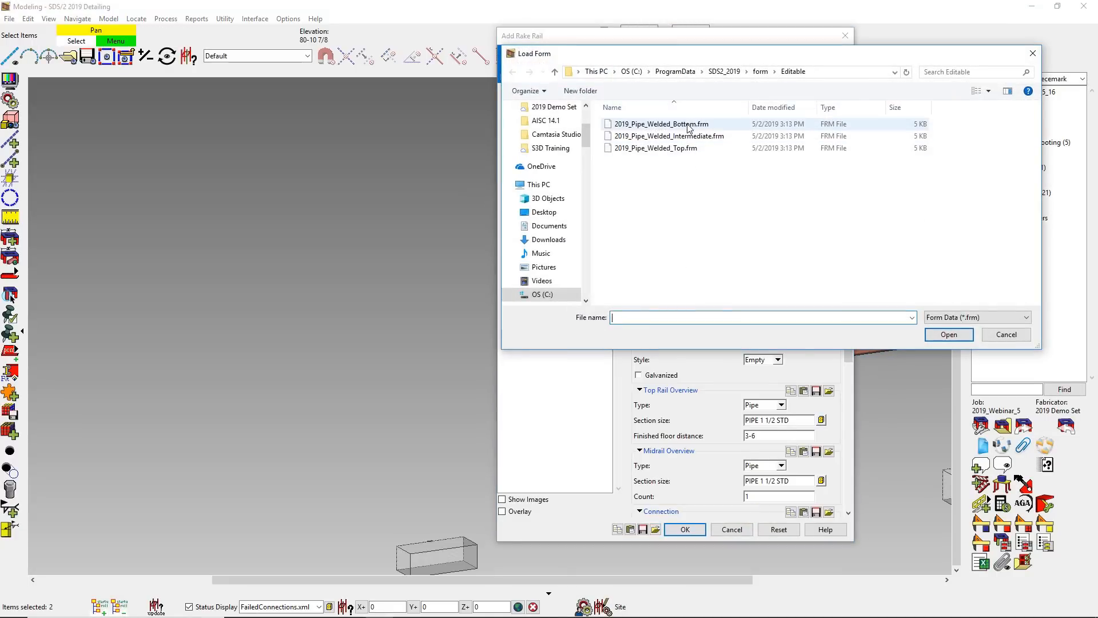
double_click(688, 124)
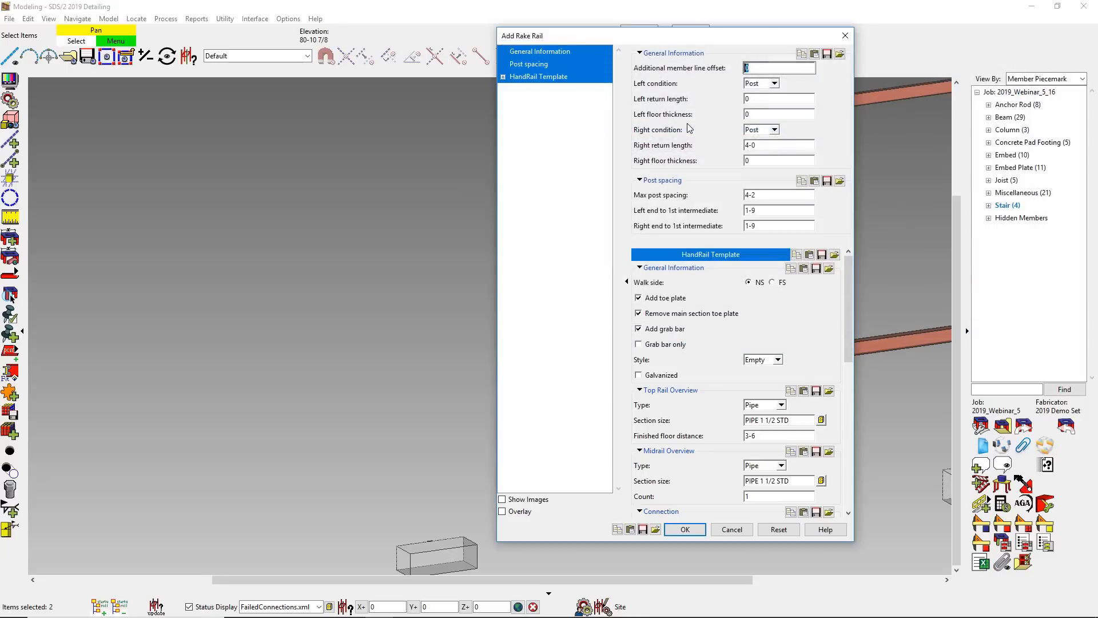
- Examine the handrail template's connection settings and the available connection types for the rake rail
scroll(840, 460, down, 3)
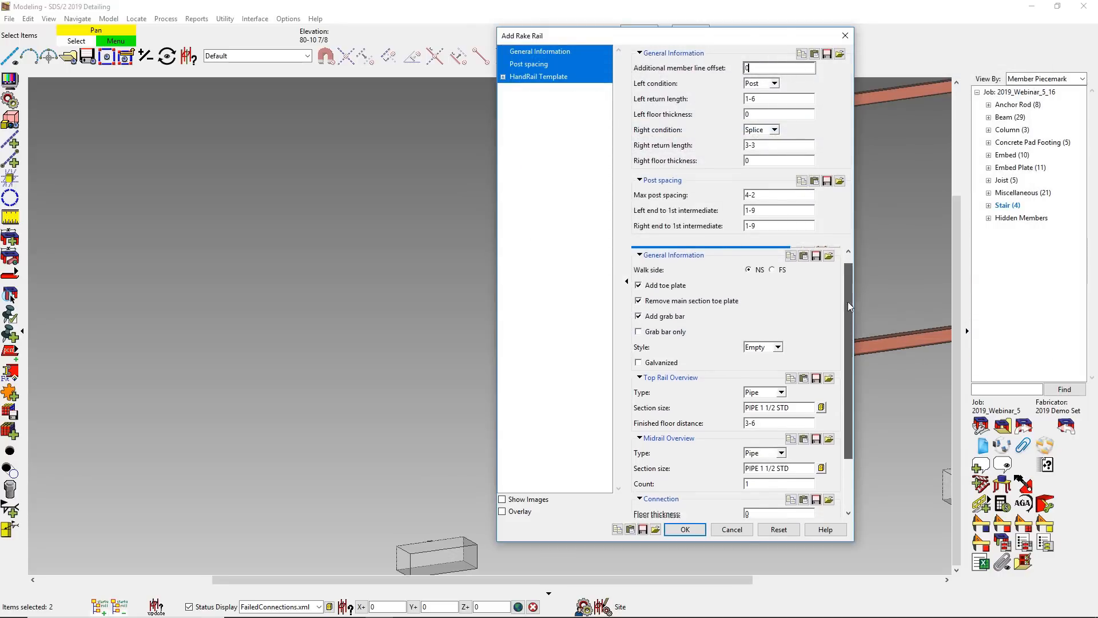
click(834, 459)
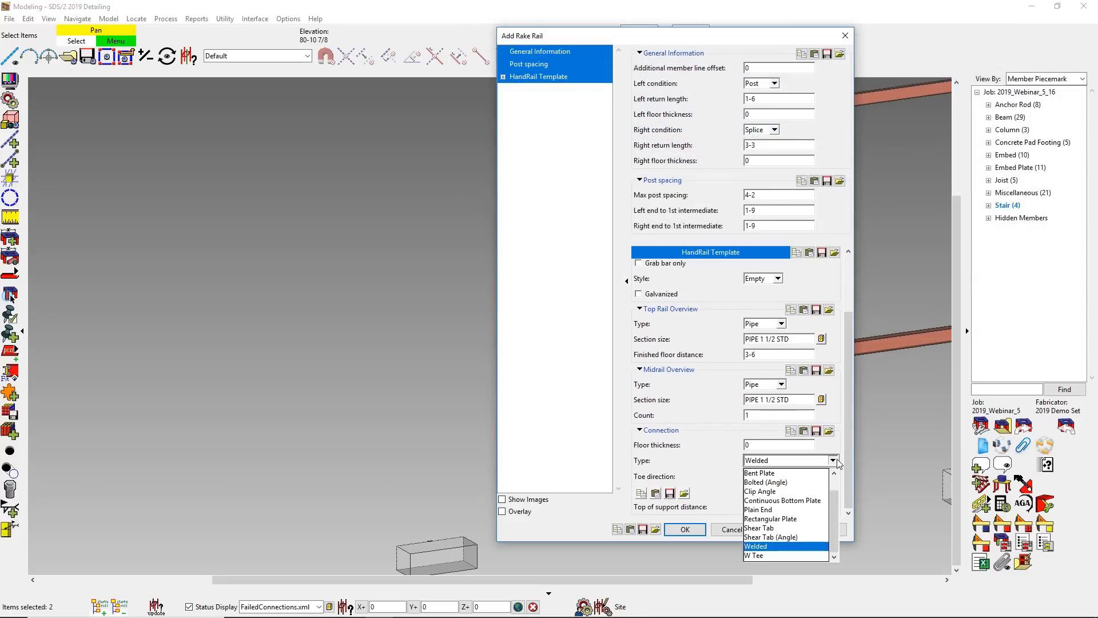
mouse_move(835, 516)
mouse_down()
mouse_move(835, 496)
mouse_move(838, 530)
mouse_up()
click(838, 446)
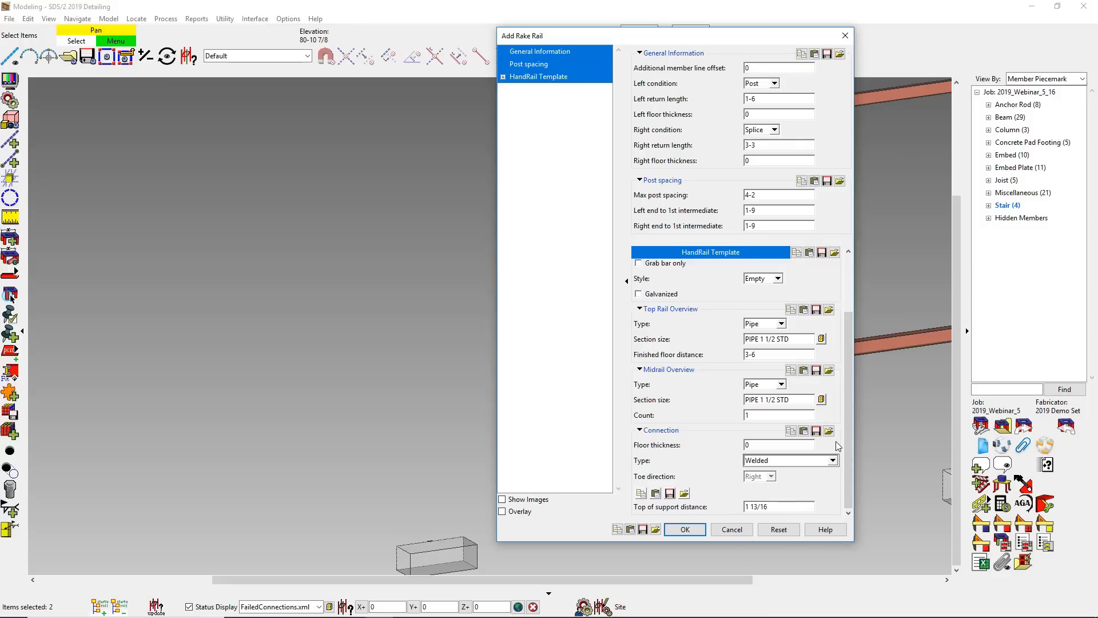
- Finish the lowest flight's rake rail and add a second-flight rail with the intermediate settings, using splice ends and 3-3 returns
click(693, 528)
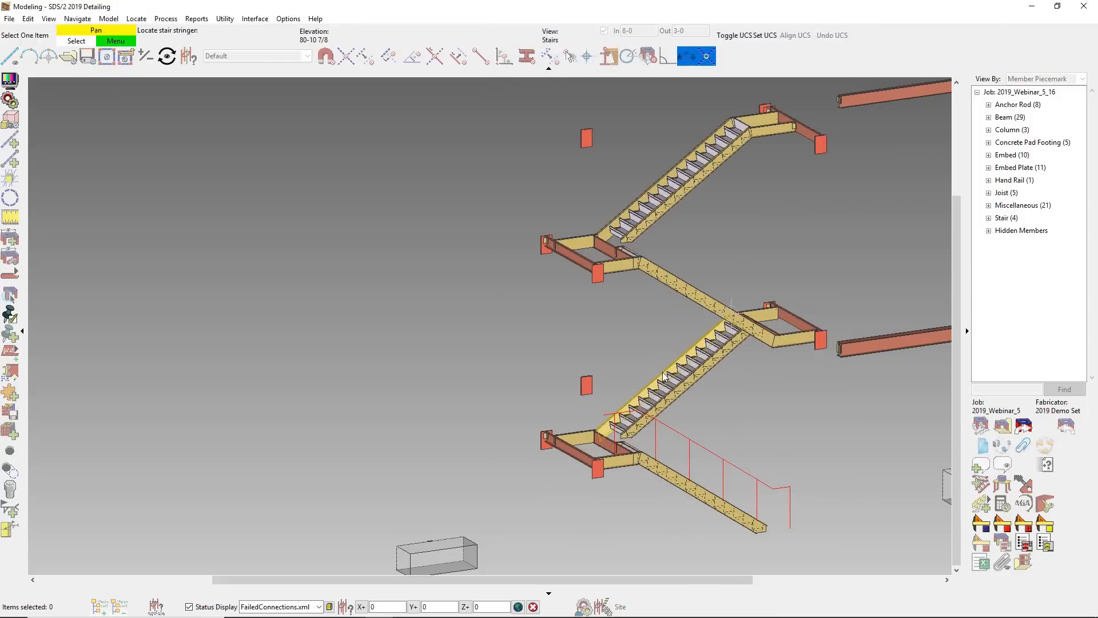
click(666, 375)
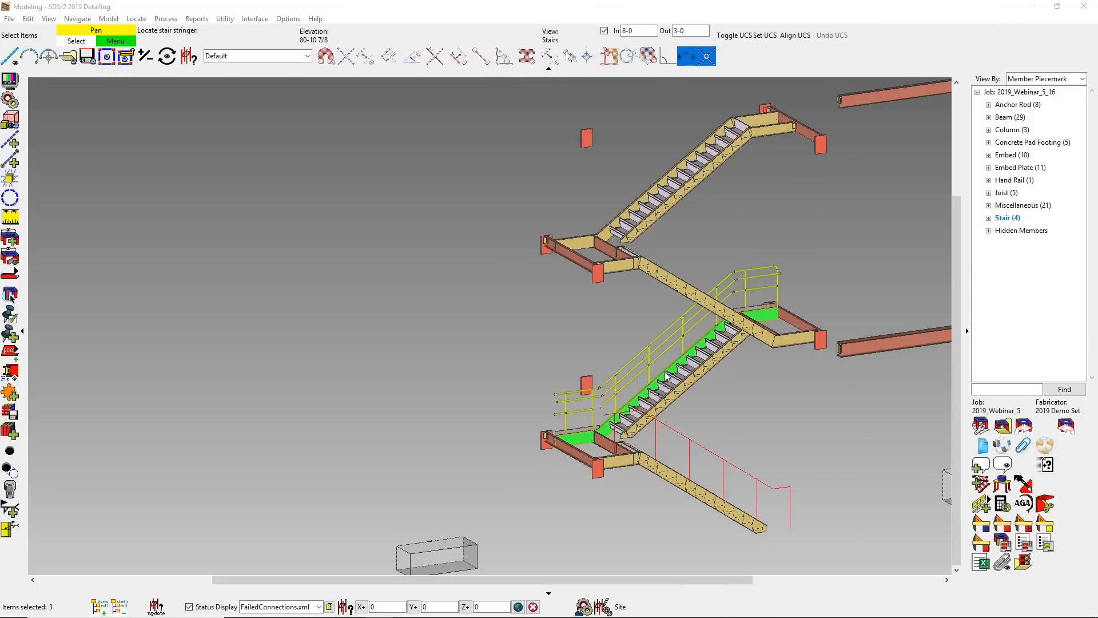
click(655, 529)
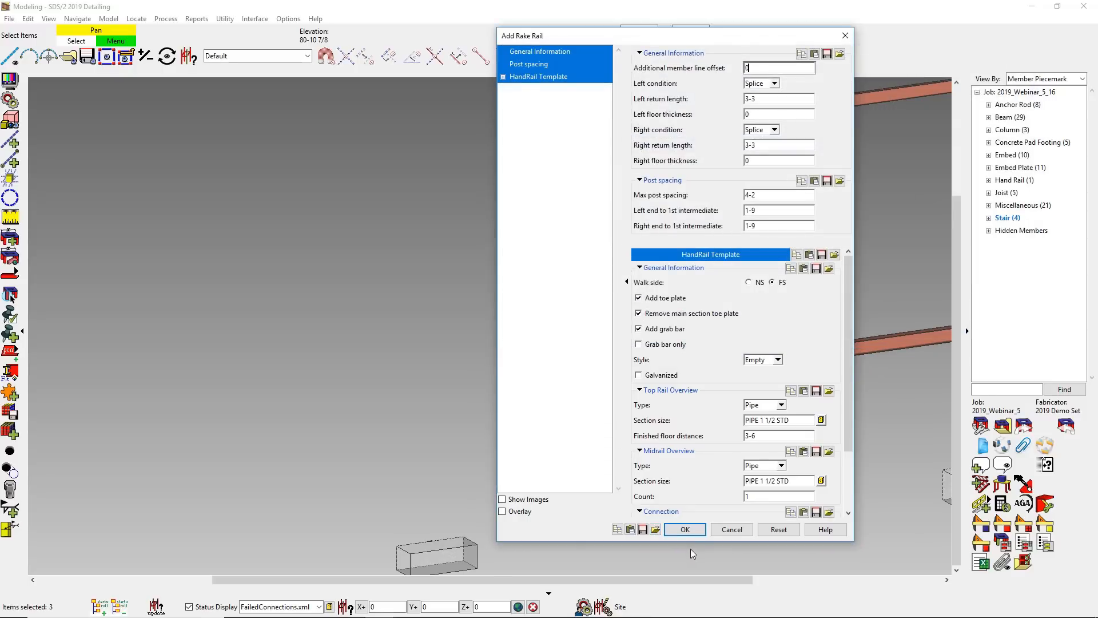
click(684, 529)
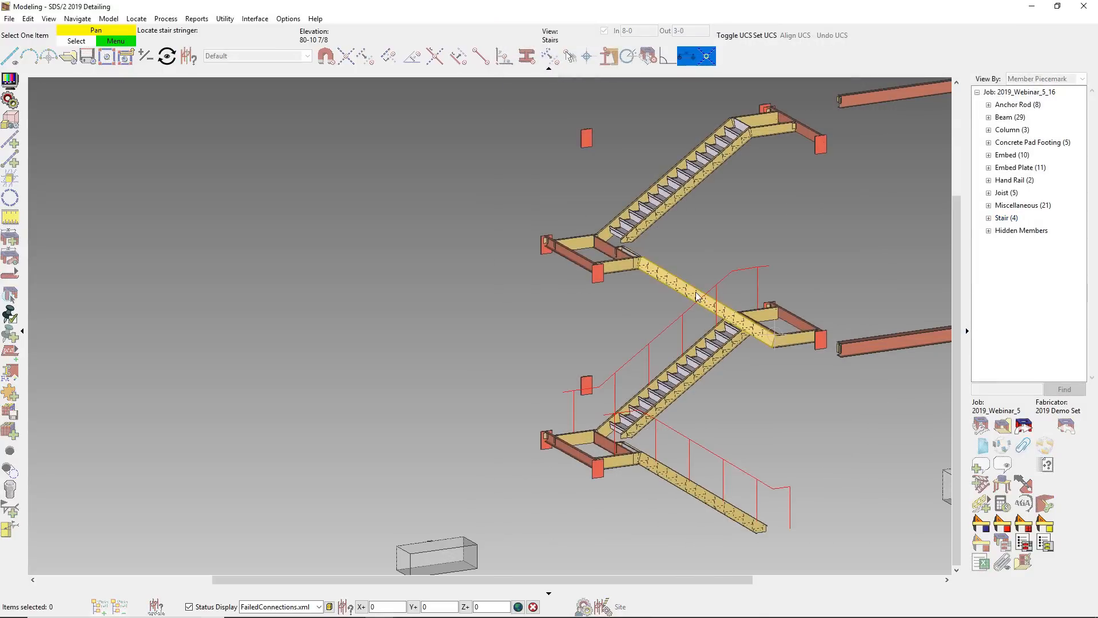
- Add a rake rail to the third flight's stringer using the 2019_Pipe_Welded_Intermediate.frm settings
click(697, 296)
click(656, 529)
click(686, 137)
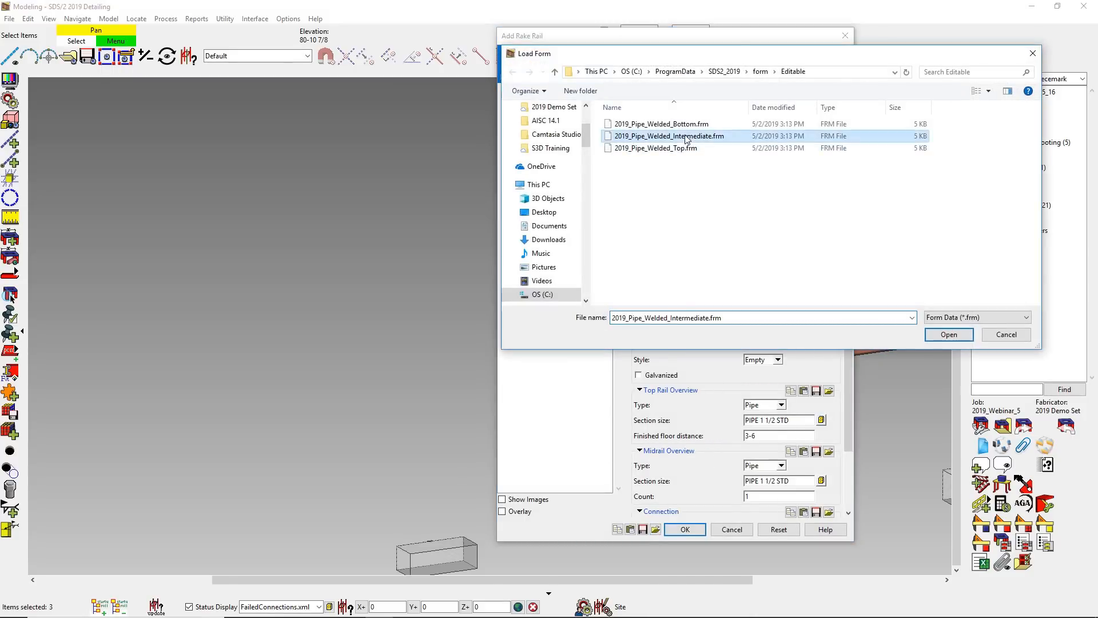
double_click(686, 138)
click(685, 529)
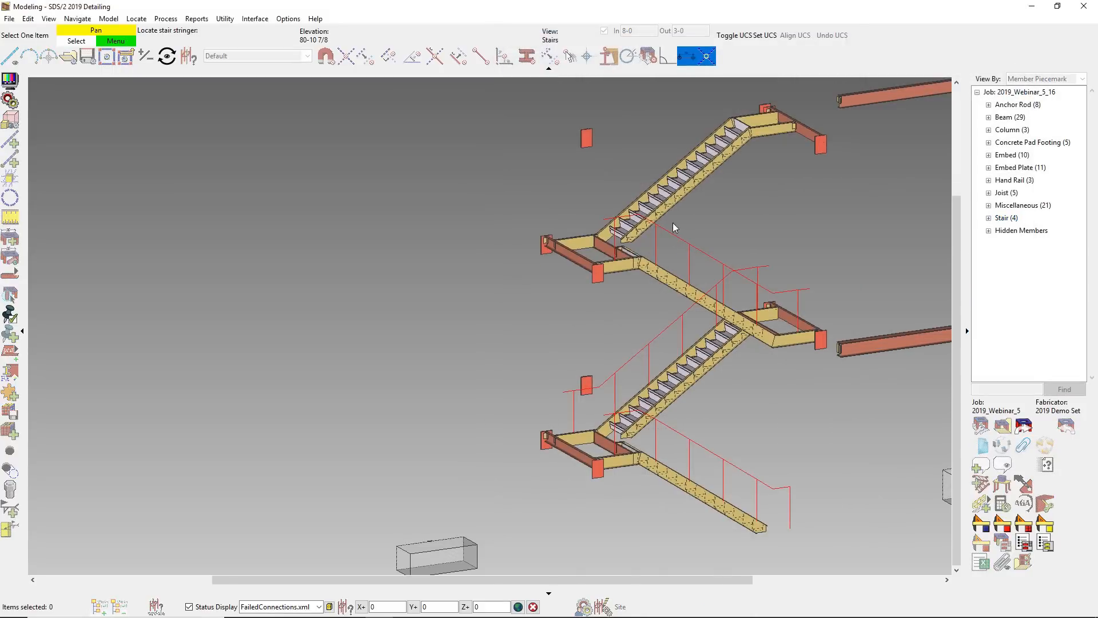
- Add a rake rail to the top flight's stringer using the 2019_Pipe_Welded_Top.frm settings and end the rake rail command
click(761, 118)
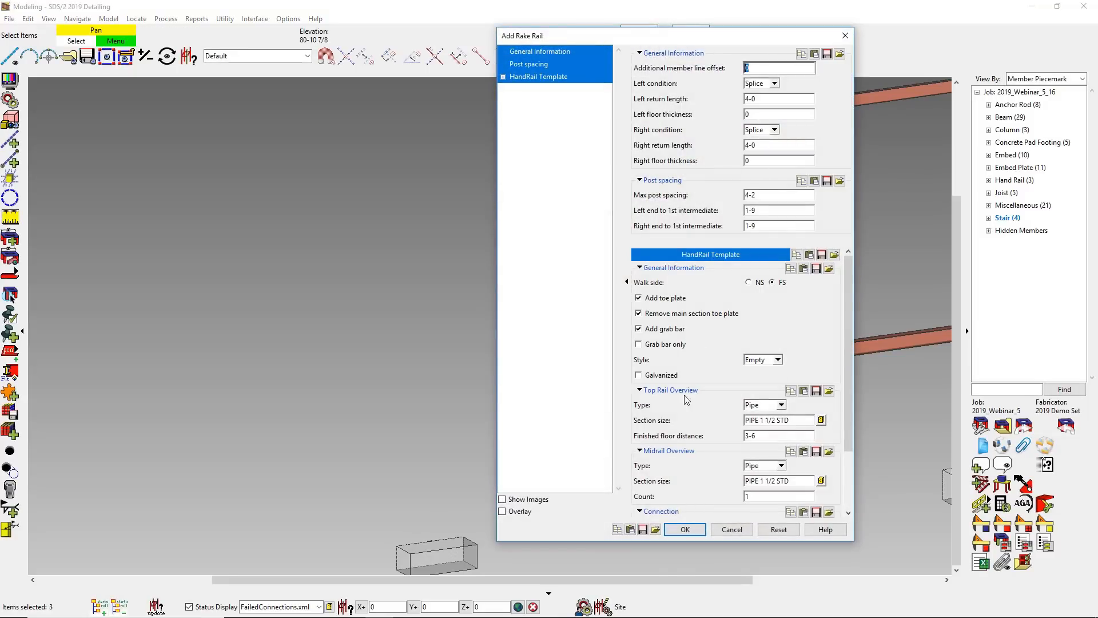
click(656, 529)
double_click(705, 148)
click(685, 529)
right_click(801, 462)
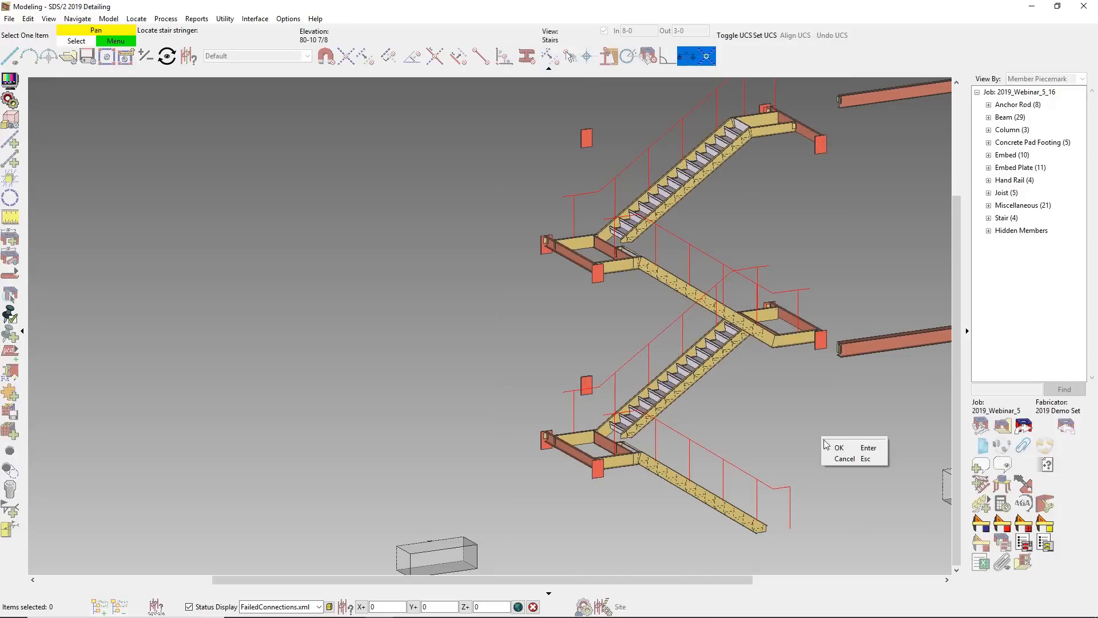
click(835, 441)
- Join the two rake rails at the lowest landing with a continuing flat handrail that includes a grab bar
scroll(577, 430, up, 1)
scroll(579, 427, up, 3)
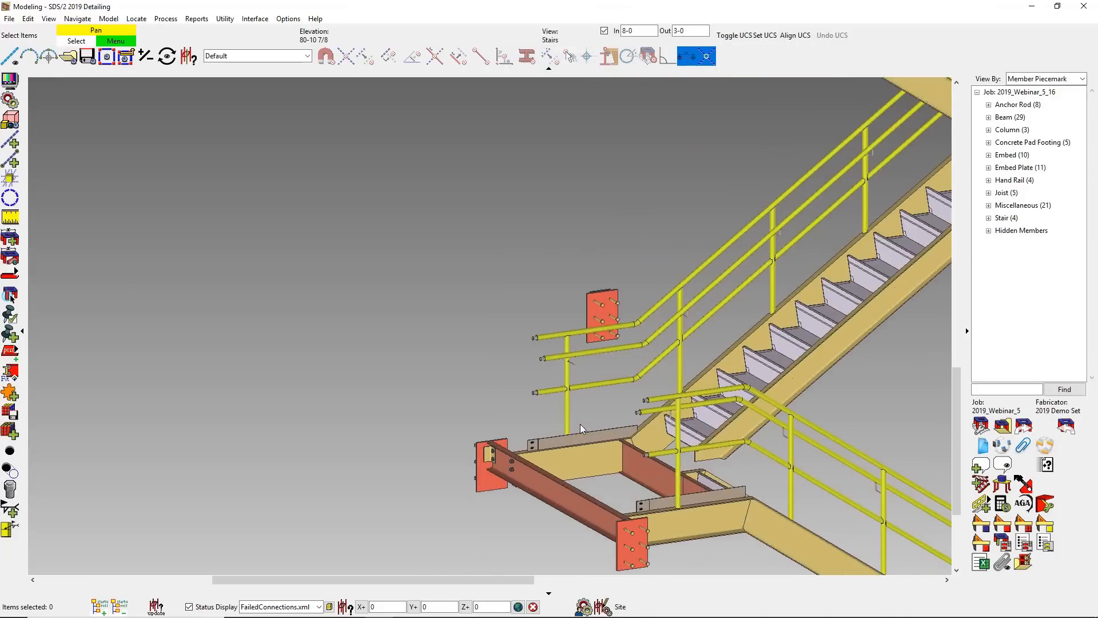
click(989, 500)
click(998, 524)
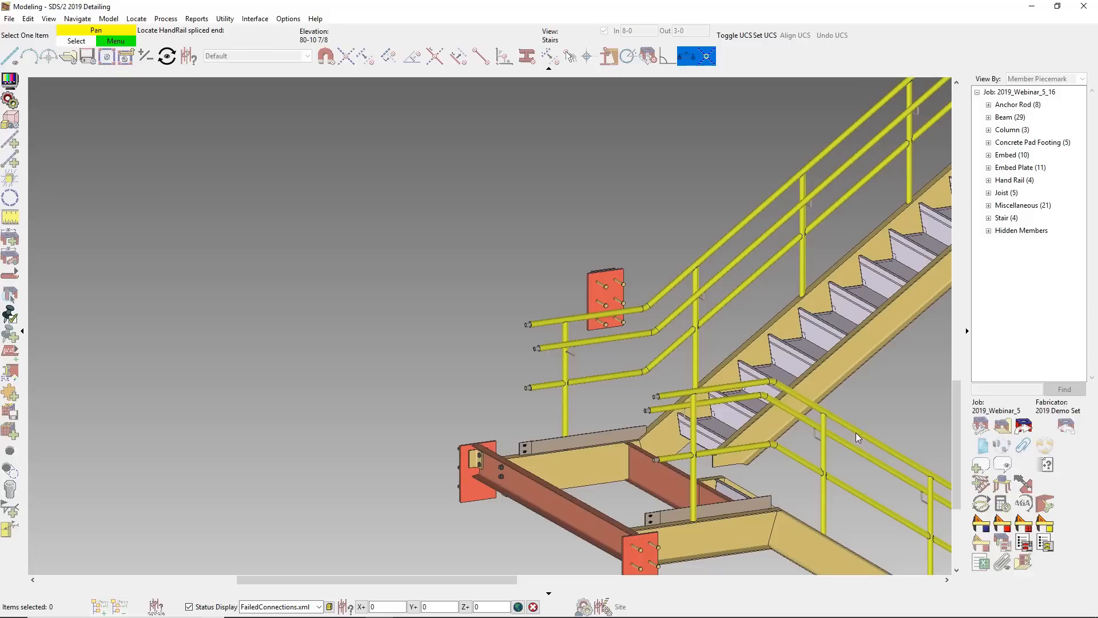
click(803, 393)
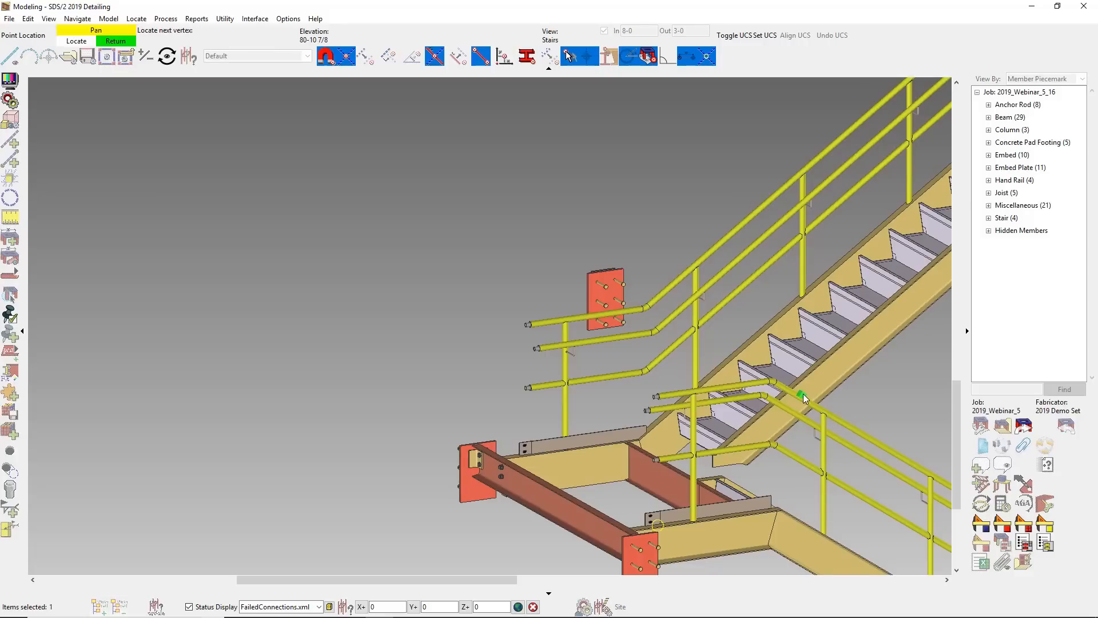
click(674, 279)
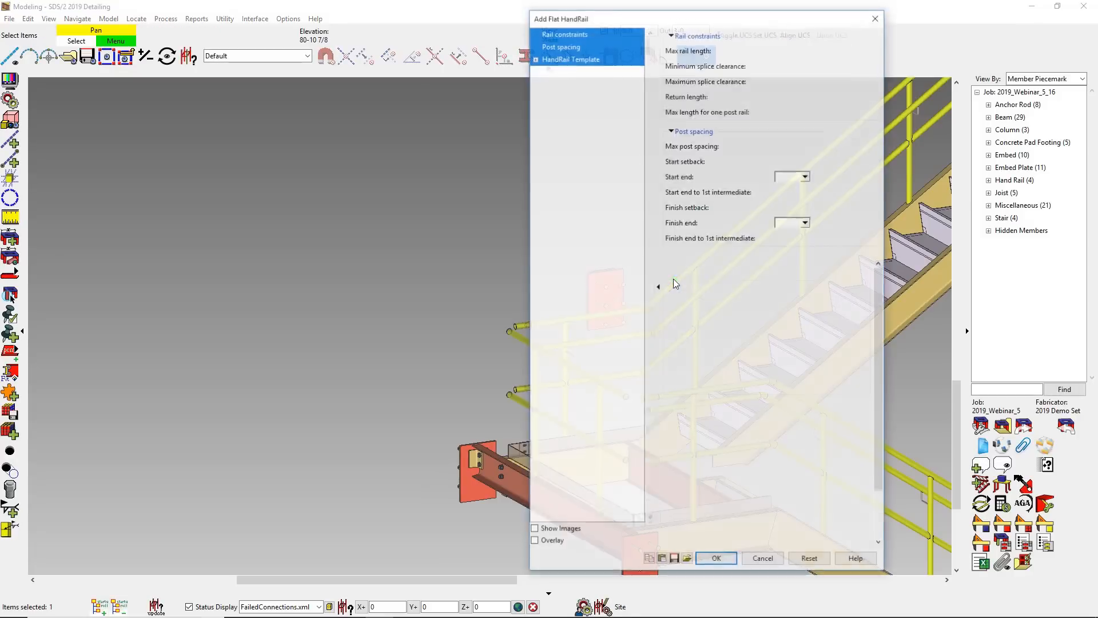
click(676, 342)
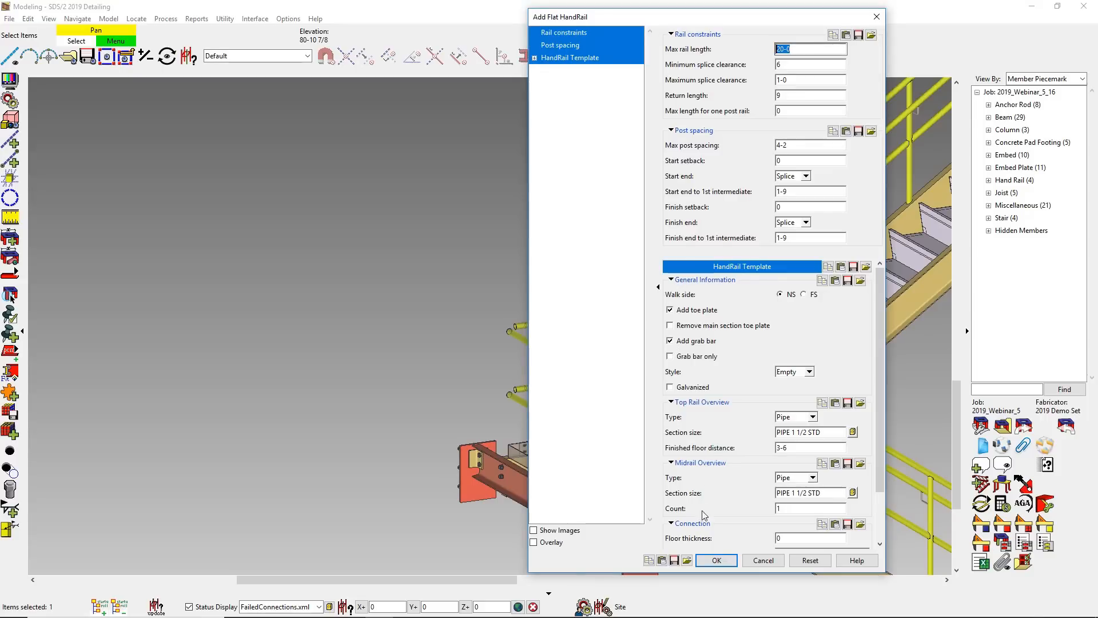
click(714, 559)
- Continue a flat handrail with a grab bar around the second landing between the second and third flights' rake rails
scroll(643, 543, down, 1)
scroll(854, 356, up, 7)
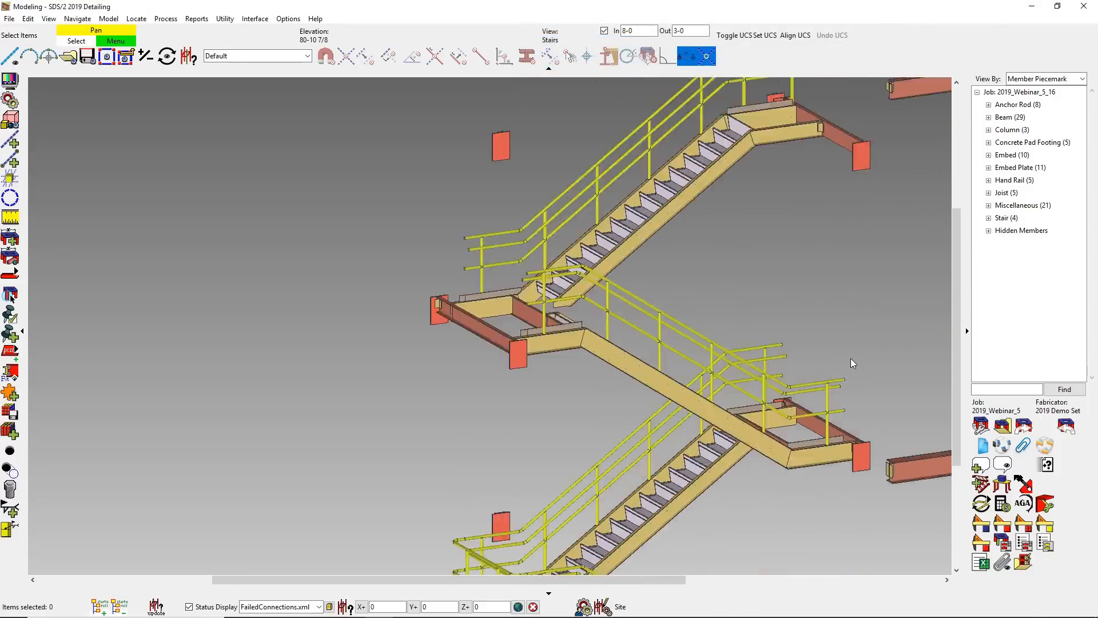
click(979, 485)
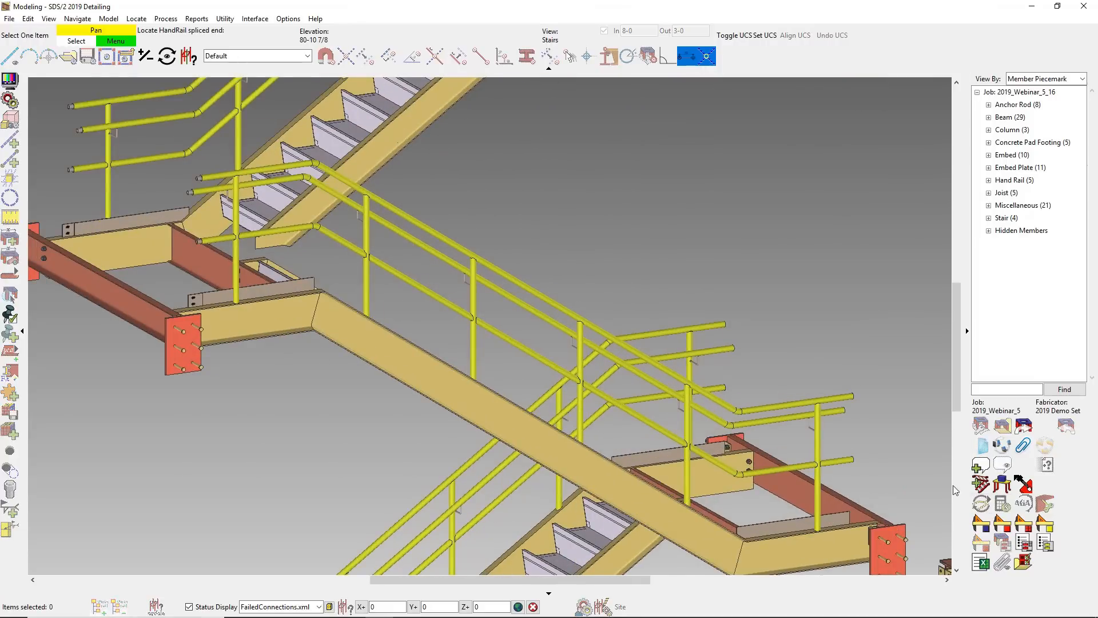
click(582, 365)
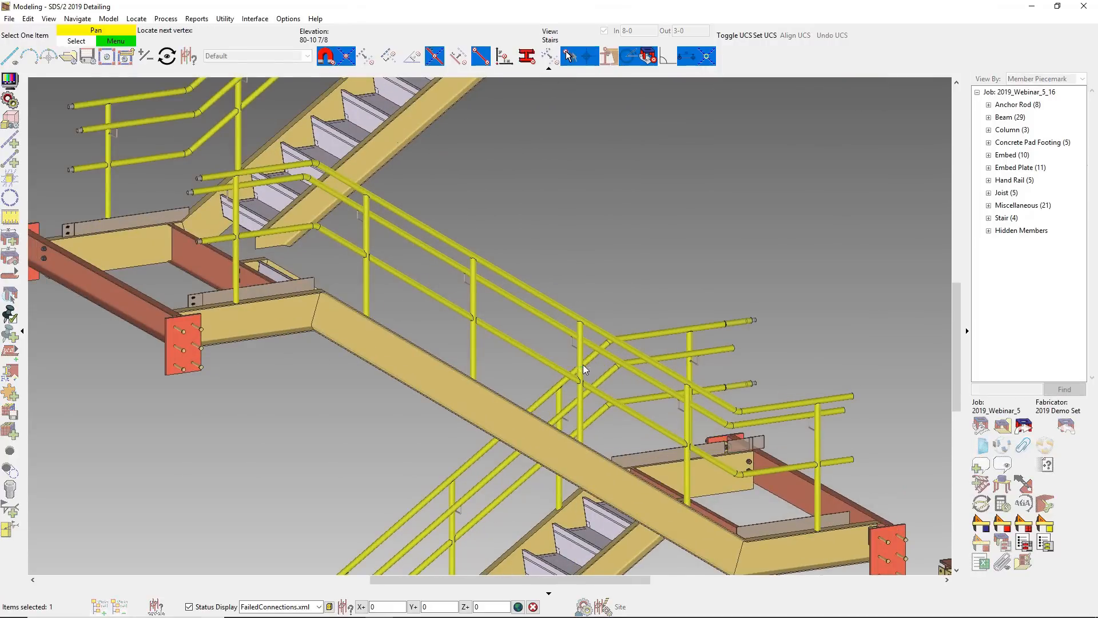
click(707, 394)
click(669, 341)
click(716, 559)
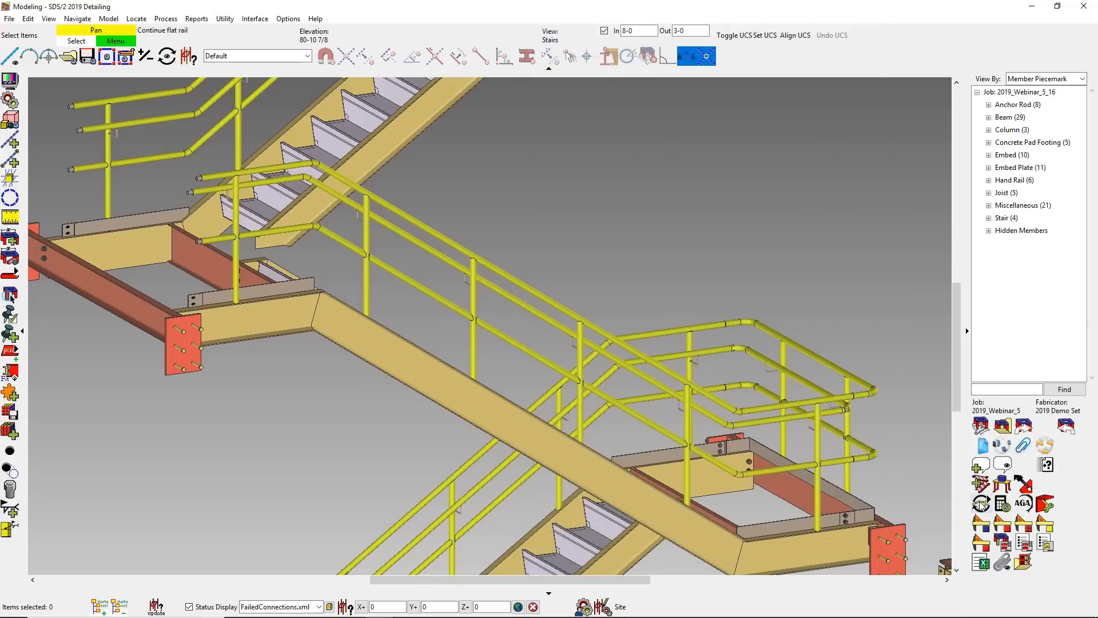
- Connect the third and top flights' rake rails across the third landing with a flat handrail that includes a grab bar
click(342, 176)
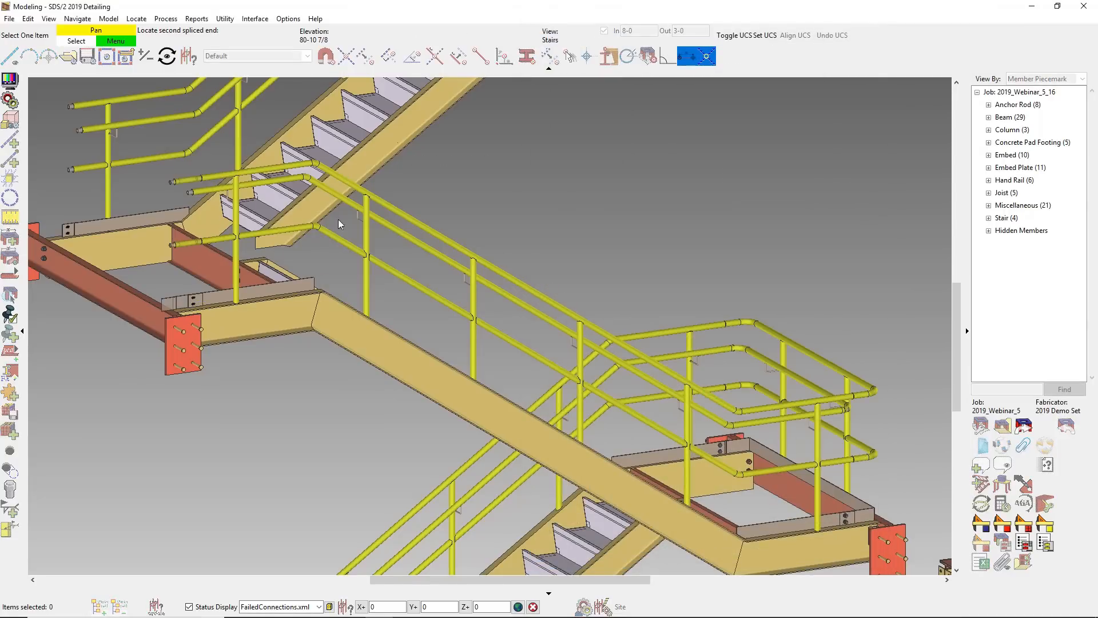
scroll(341, 210, down, 3)
click(277, 159)
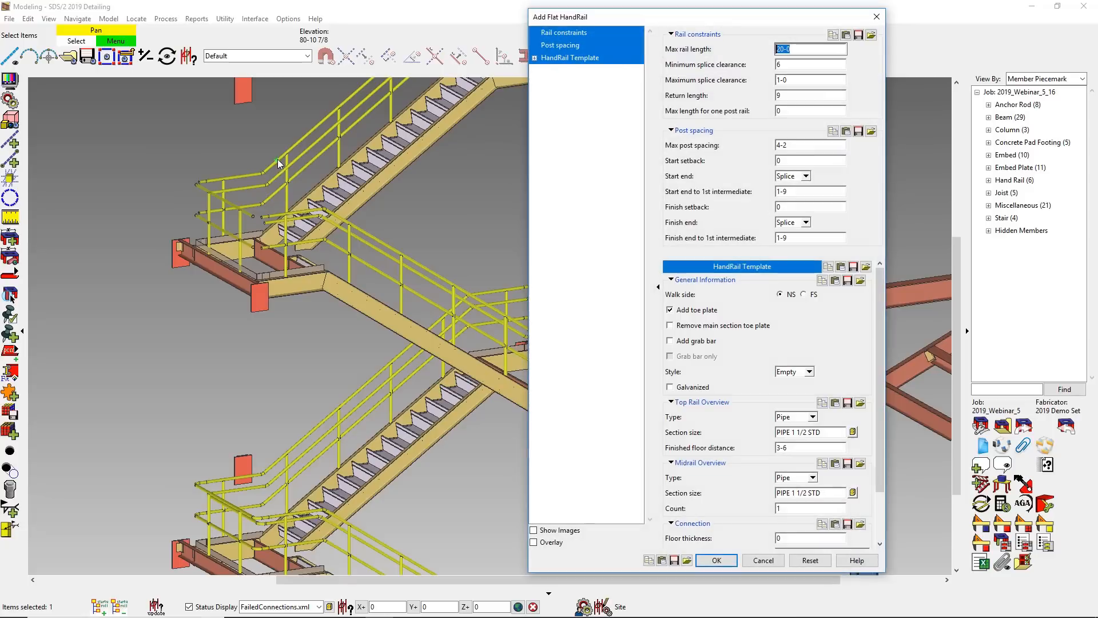
click(720, 563)
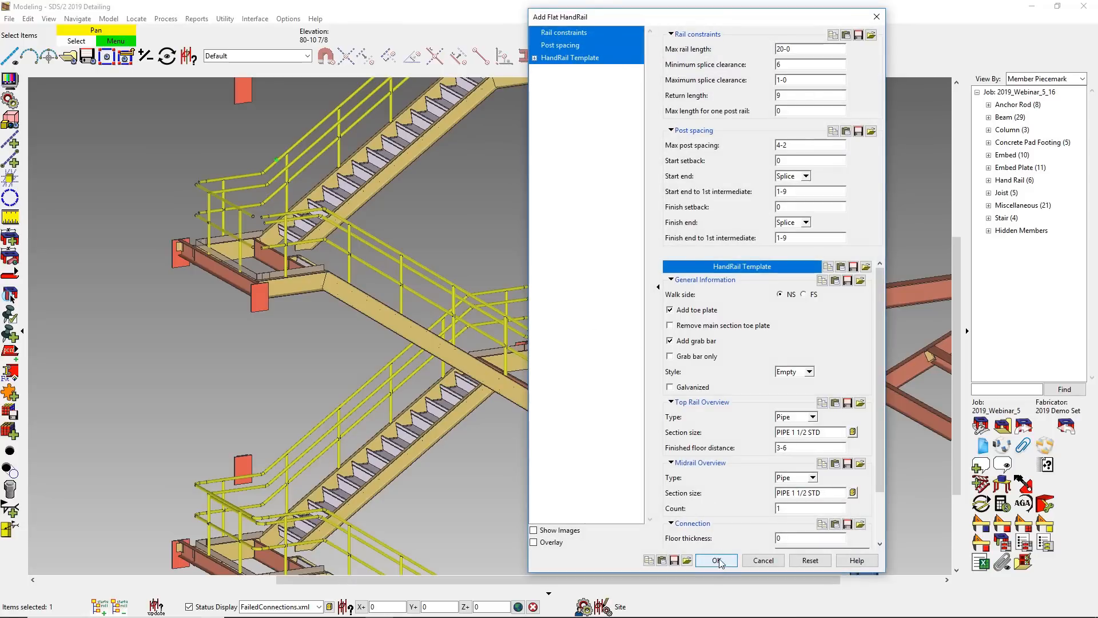
- Select all seven handrails on the stair tower and adjust their posts to a maximum spacing of 3-8
middle_drag(594, 523, 646, 378)
click(388, 380)
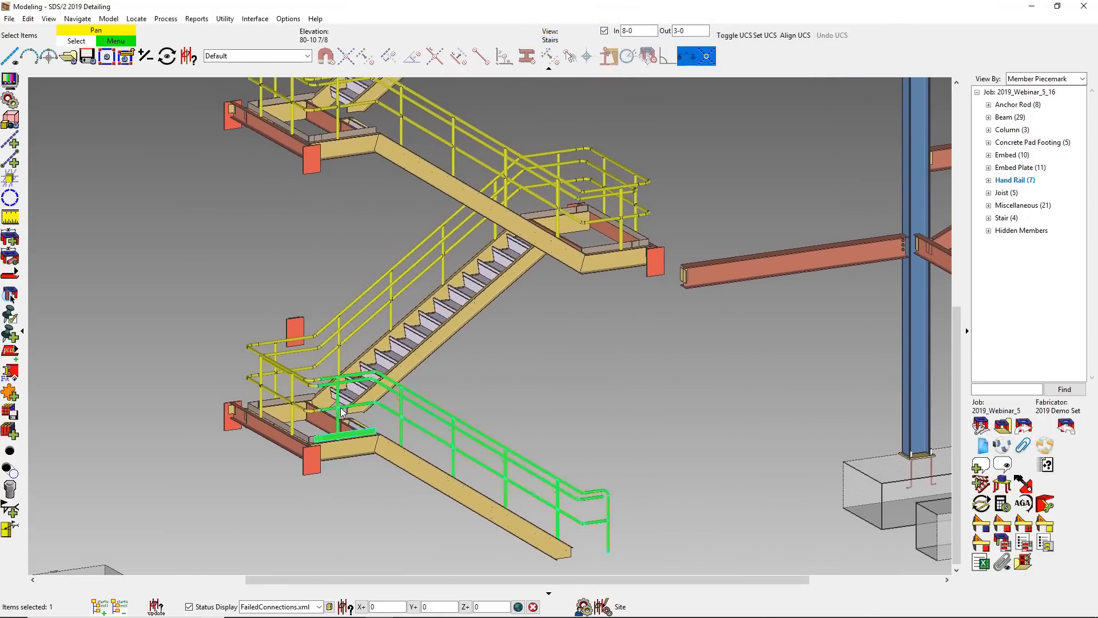
click(268, 361)
click(317, 333)
click(499, 136)
click(630, 166)
click(517, 147)
scroll(518, 365, down, 2)
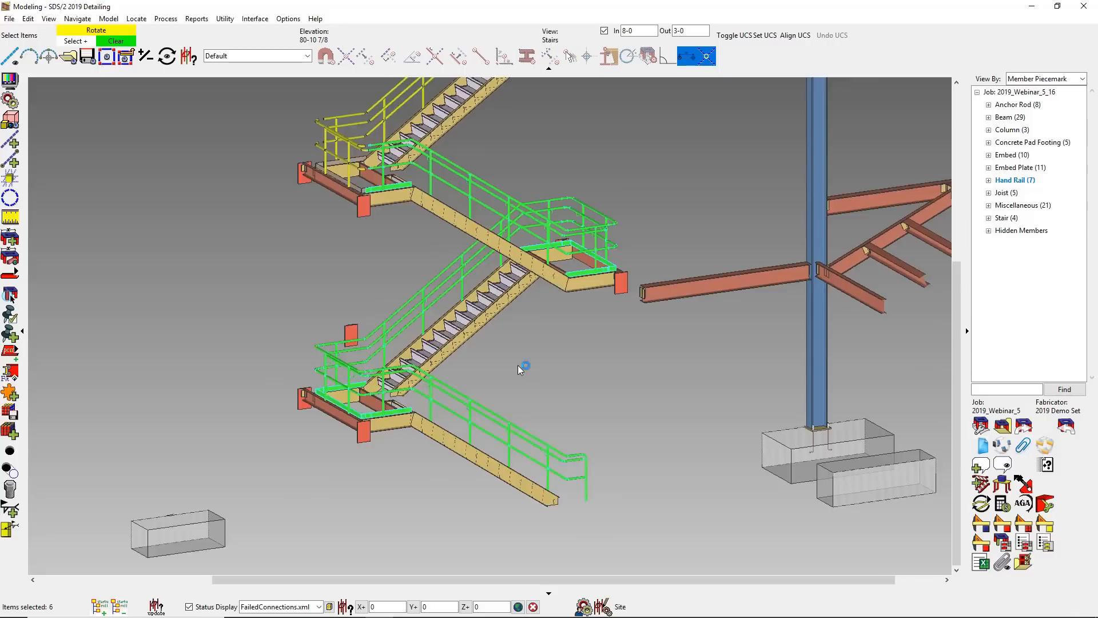
scroll(518, 365, down, 1)
drag(333, 167, 332, 166)
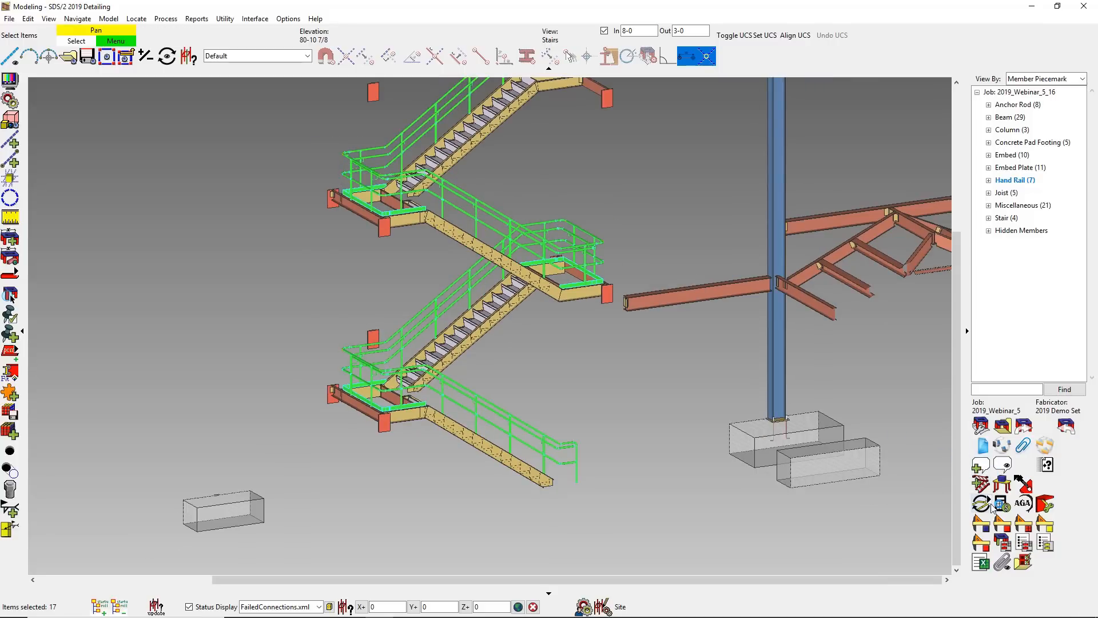
click(1002, 485)
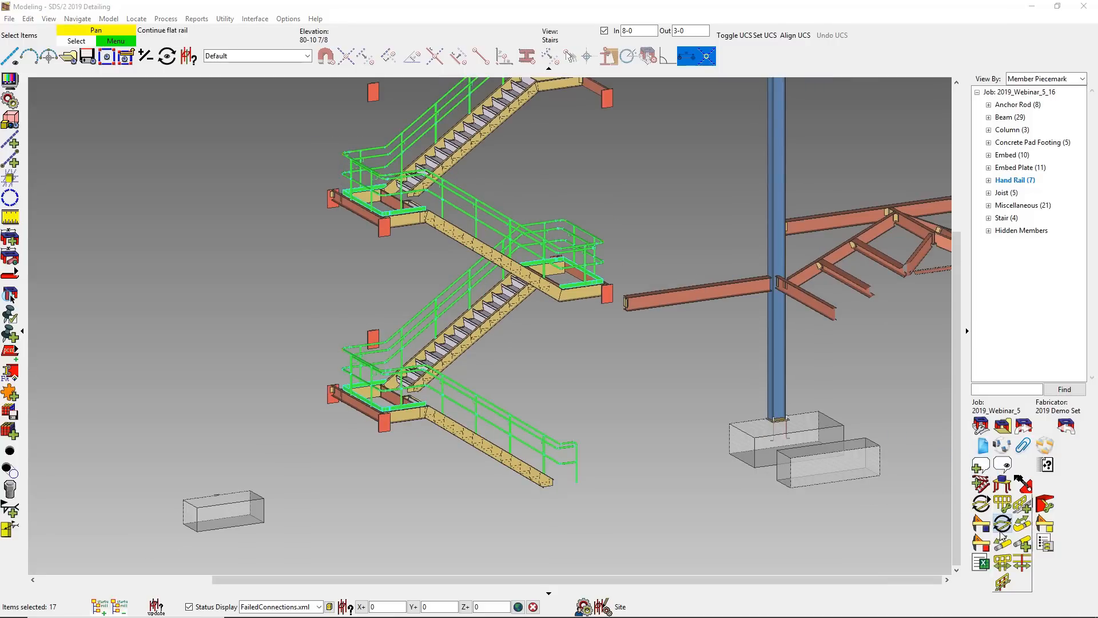
click(1002, 581)
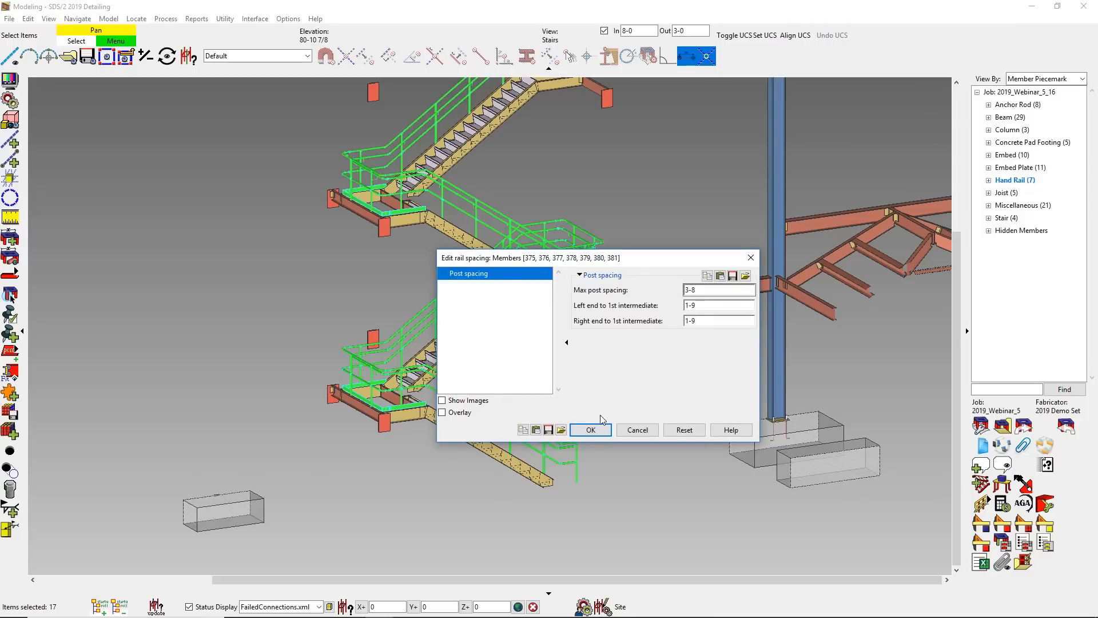
key(Return)
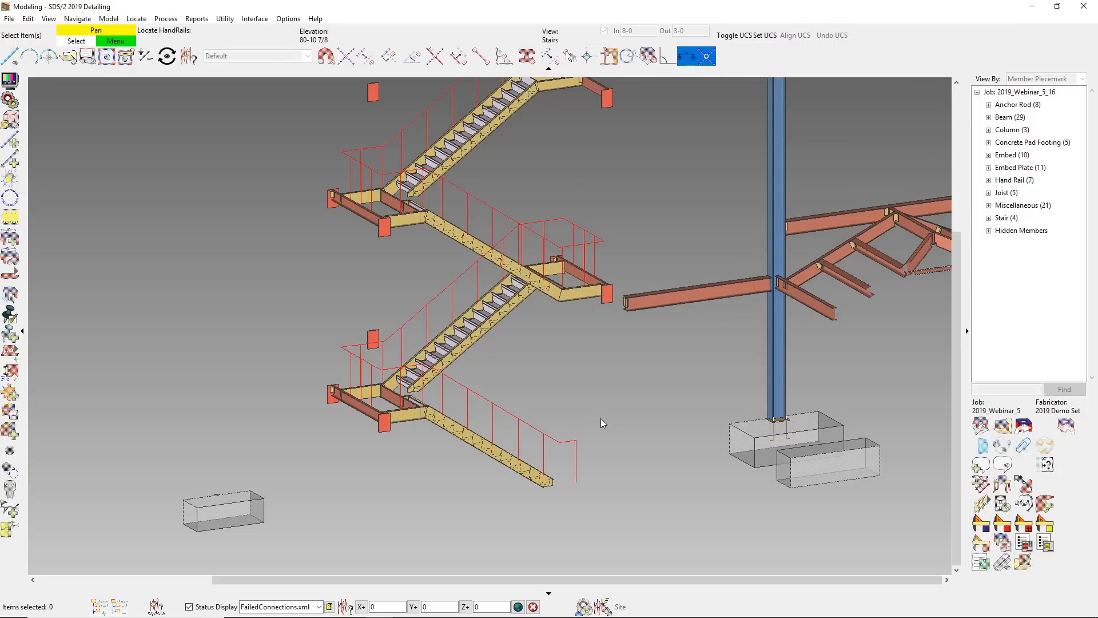
right_click(606, 419)
click(622, 428)
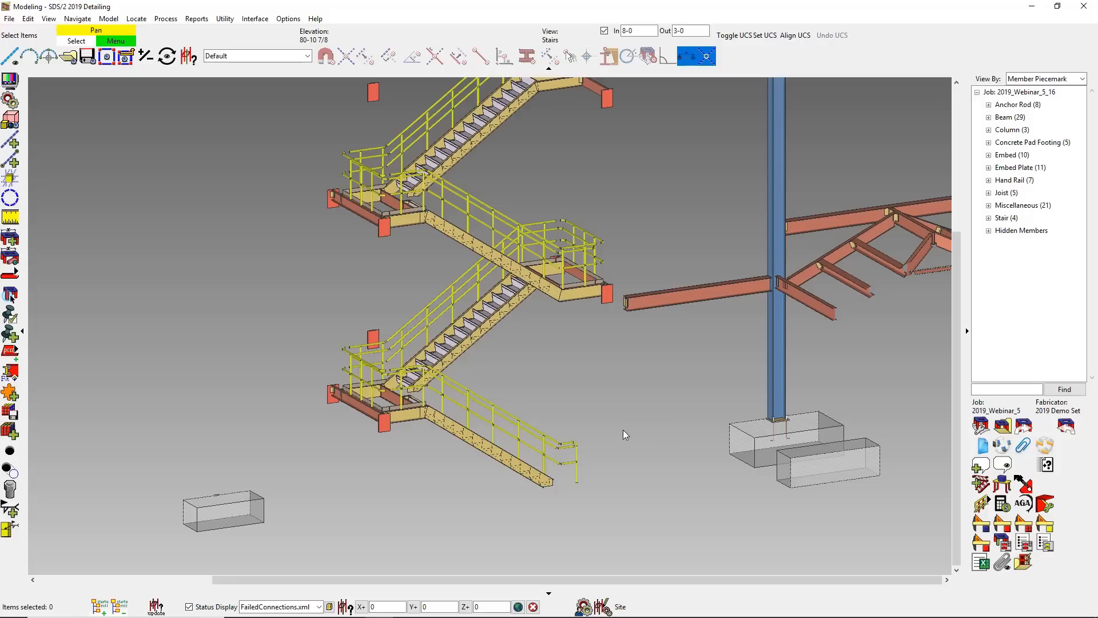
- Edit all seven handrails together to make them galvanized, keeping the midrail vent plug type at No Plug
right_click(336, 303)
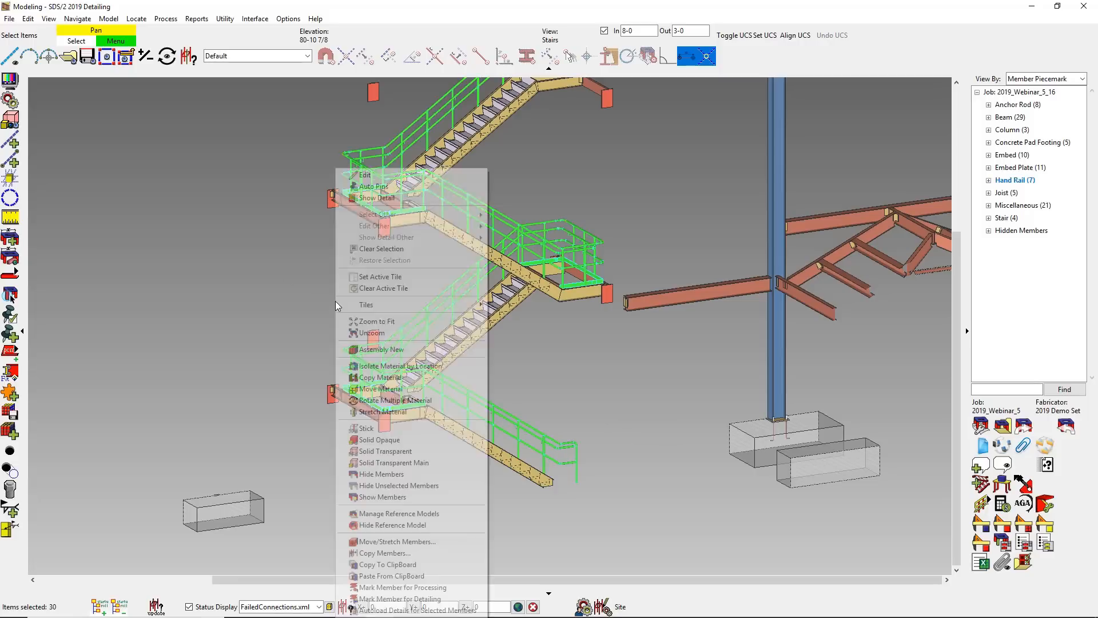
click(364, 176)
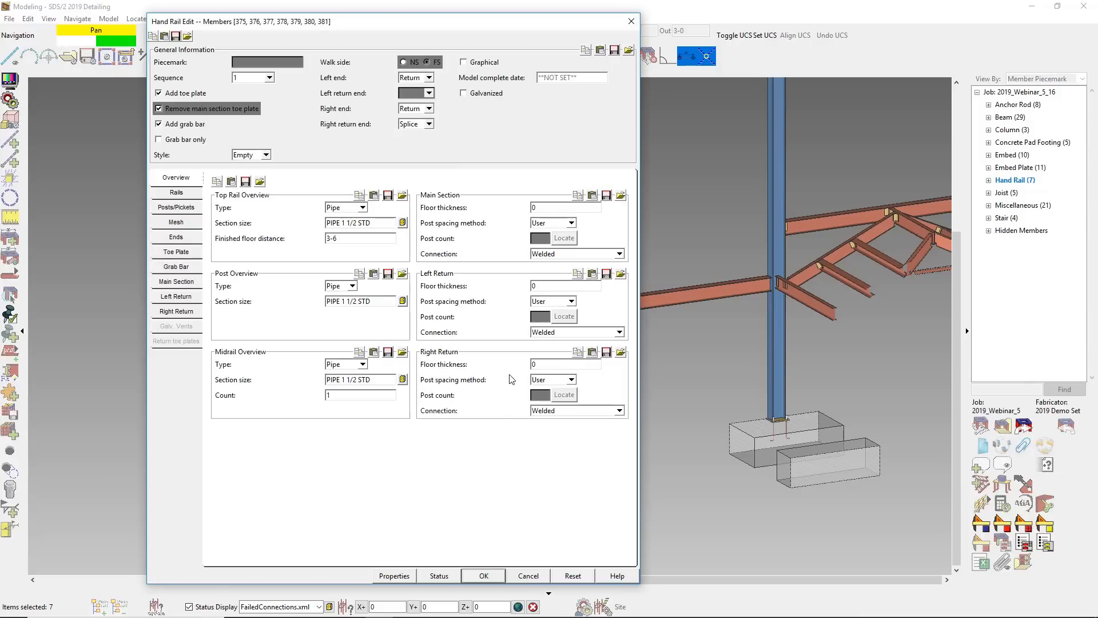
click(464, 93)
click(177, 327)
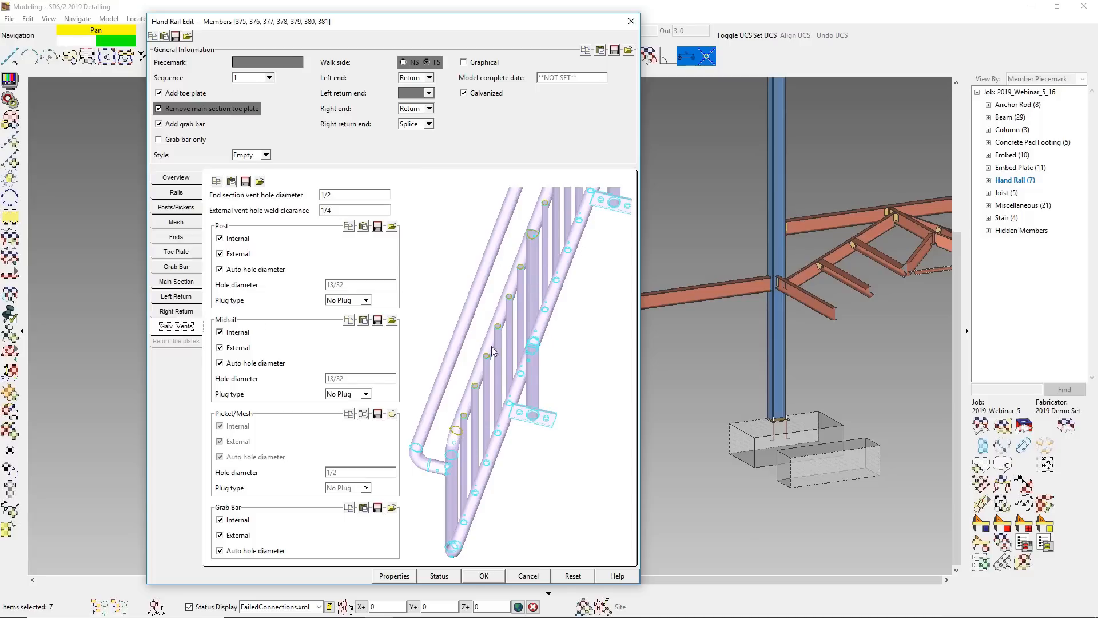
click(360, 395)
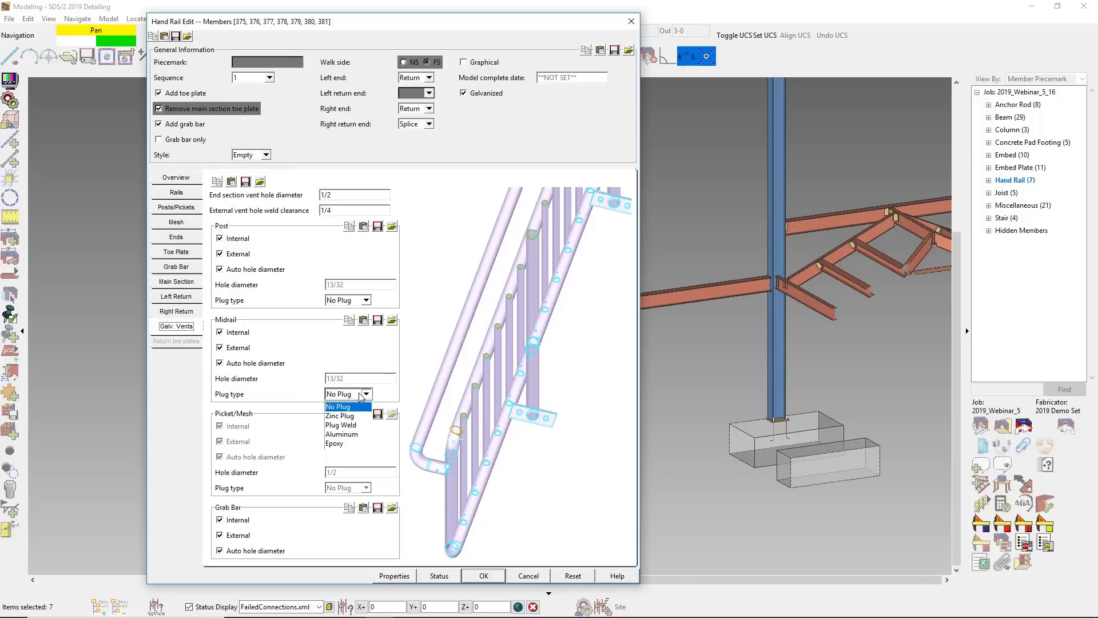
click(360, 396)
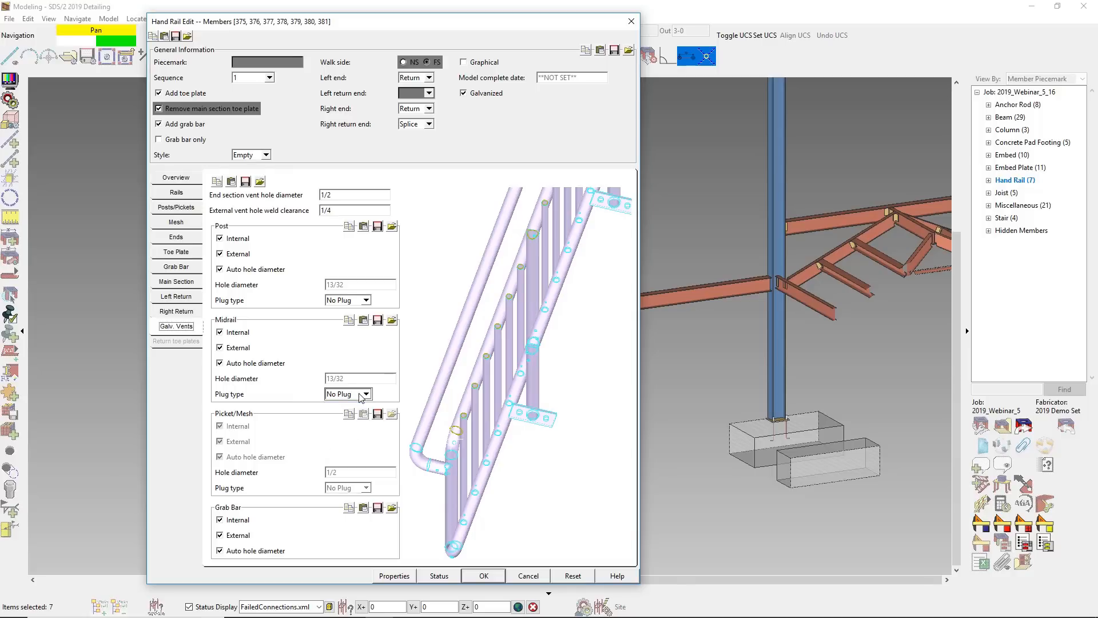
click(499, 574)
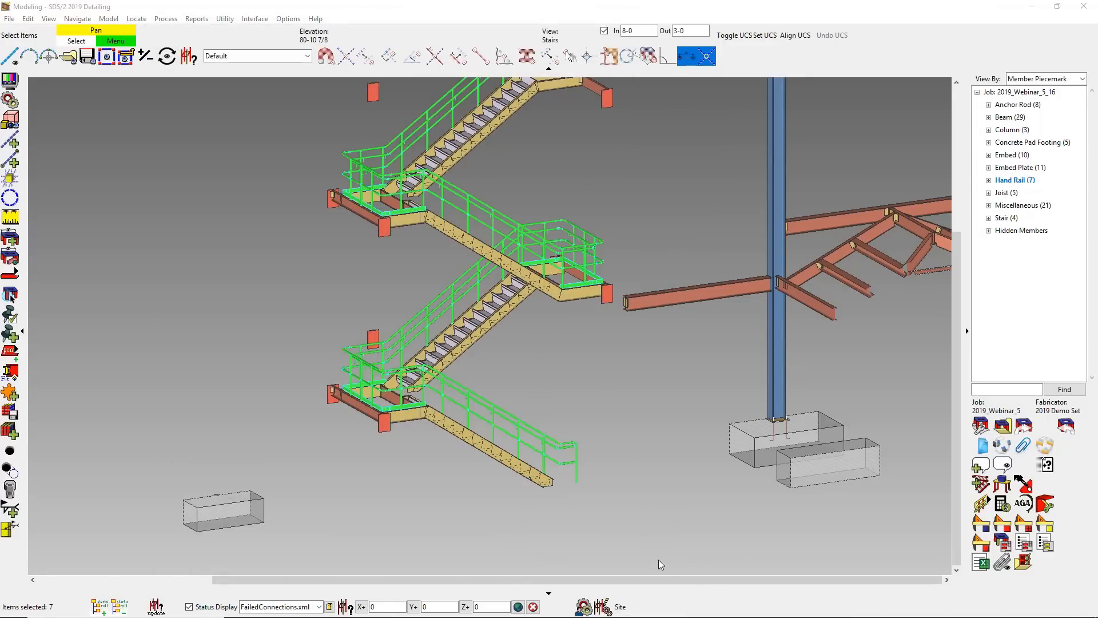
- Examine the galvanizing vent holes up close at the post, midrail and grab bar joints of the lowest flight's handrail
click(552, 429)
scroll(551, 441, up, 8)
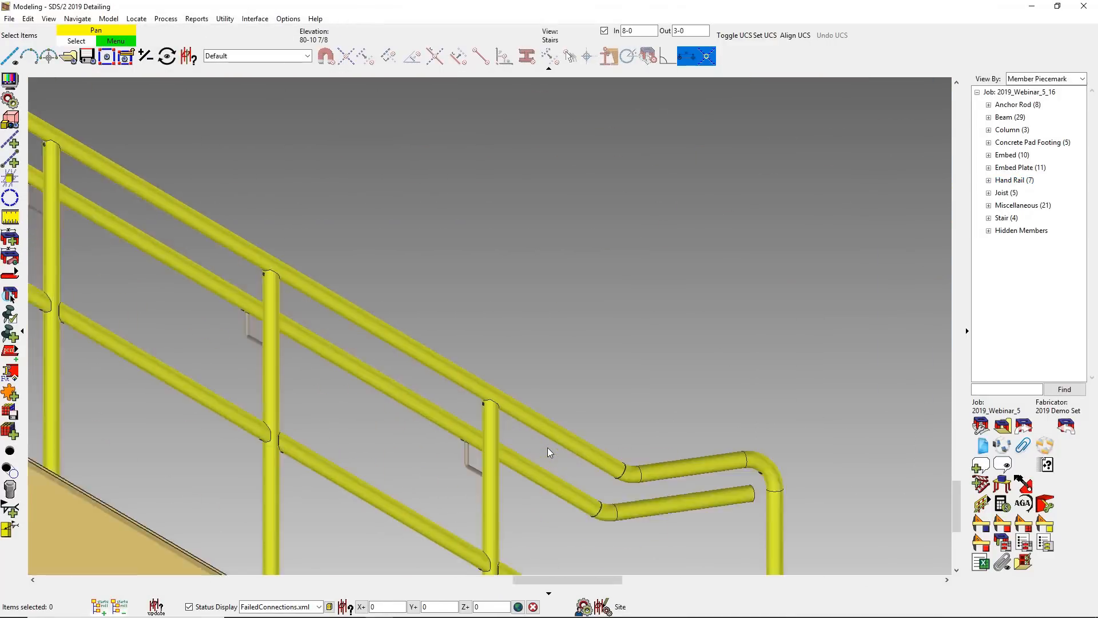
middle_drag(579, 446, 648, 424)
scroll(358, 435, up, 8)
middle_drag(363, 372, 359, 368)
scroll(358, 370, down, 4)
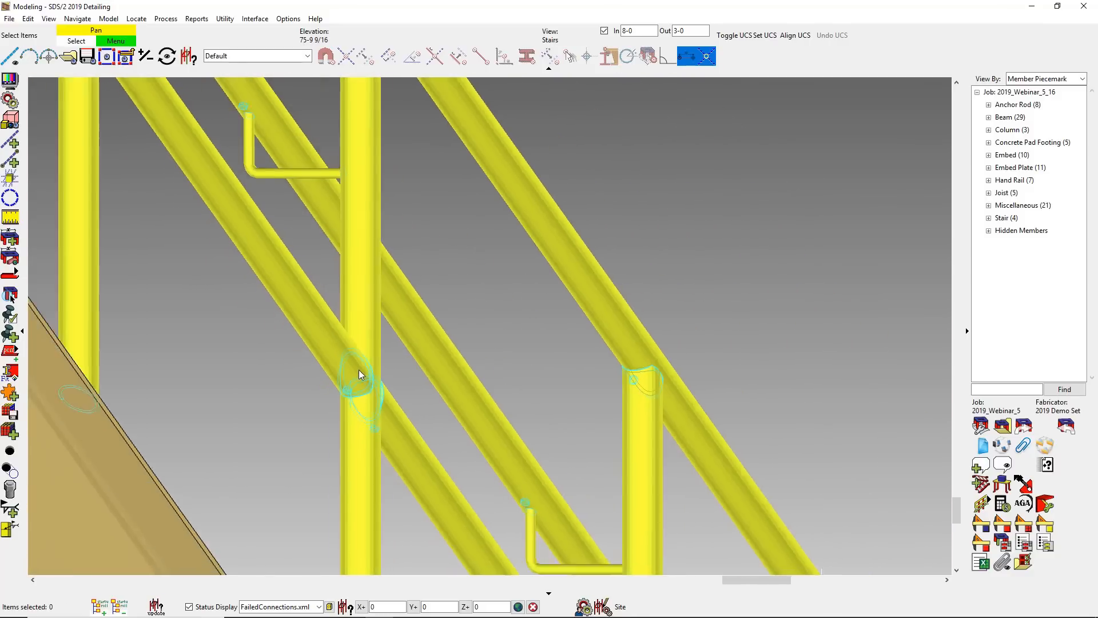
scroll(531, 516, up, 7)
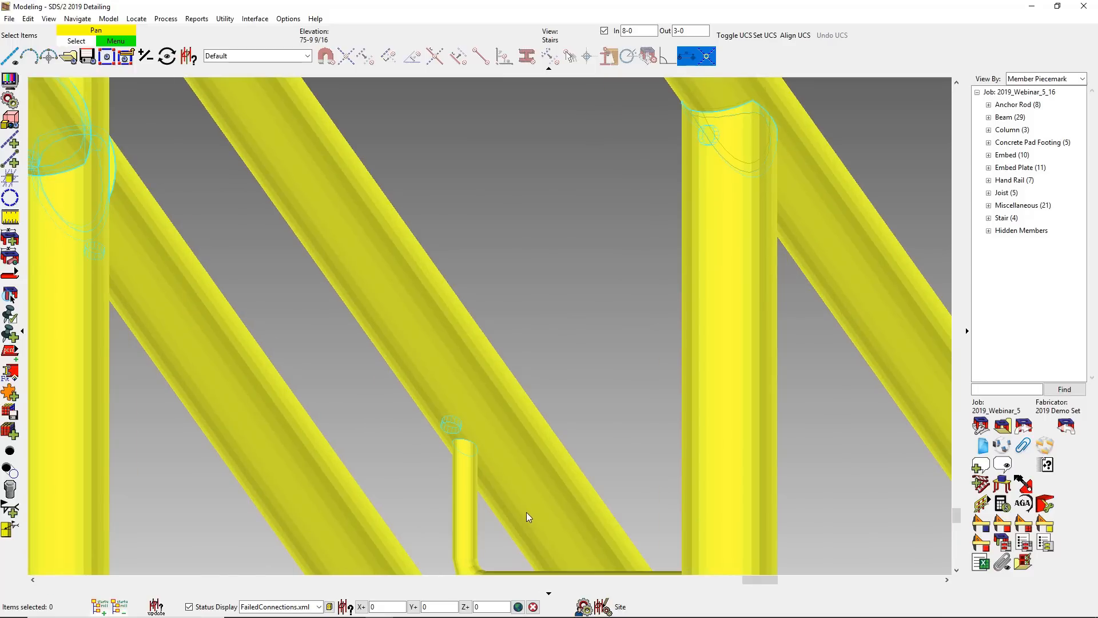
scroll(526, 513, down, 4)
middle_drag(572, 464, 572, 464)
scroll(572, 464, down, 8)
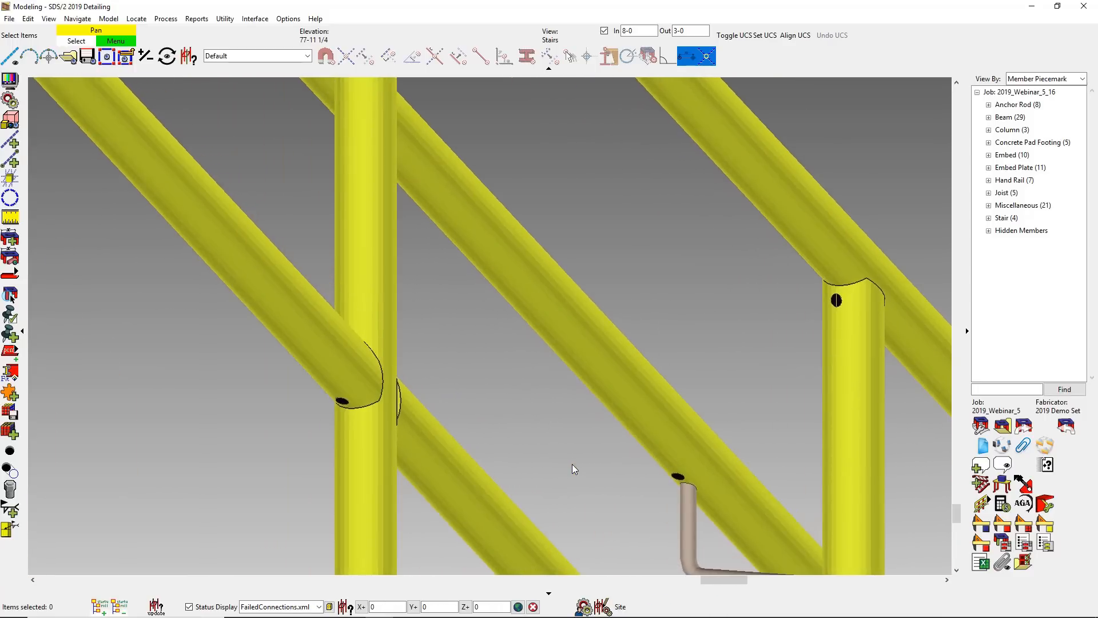
scroll(571, 464, down, 10)
middle_drag(574, 464, 597, 525)
- Set up a galvanizing check for kettle tank fit, conflicting material thickness, and proper vents and drains
click(1022, 504)
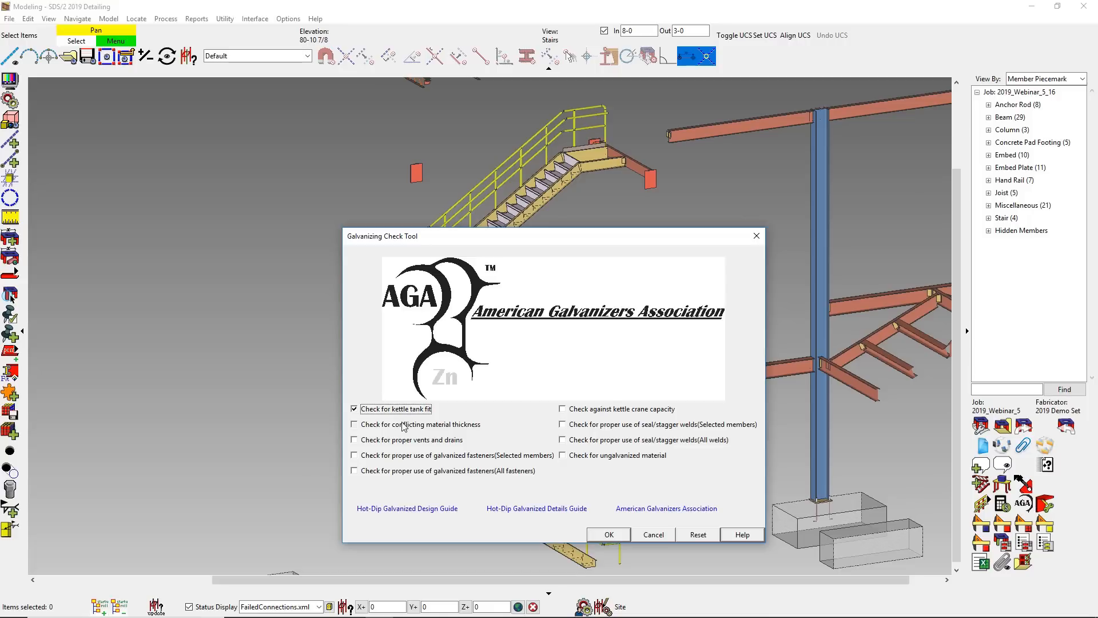
click(403, 440)
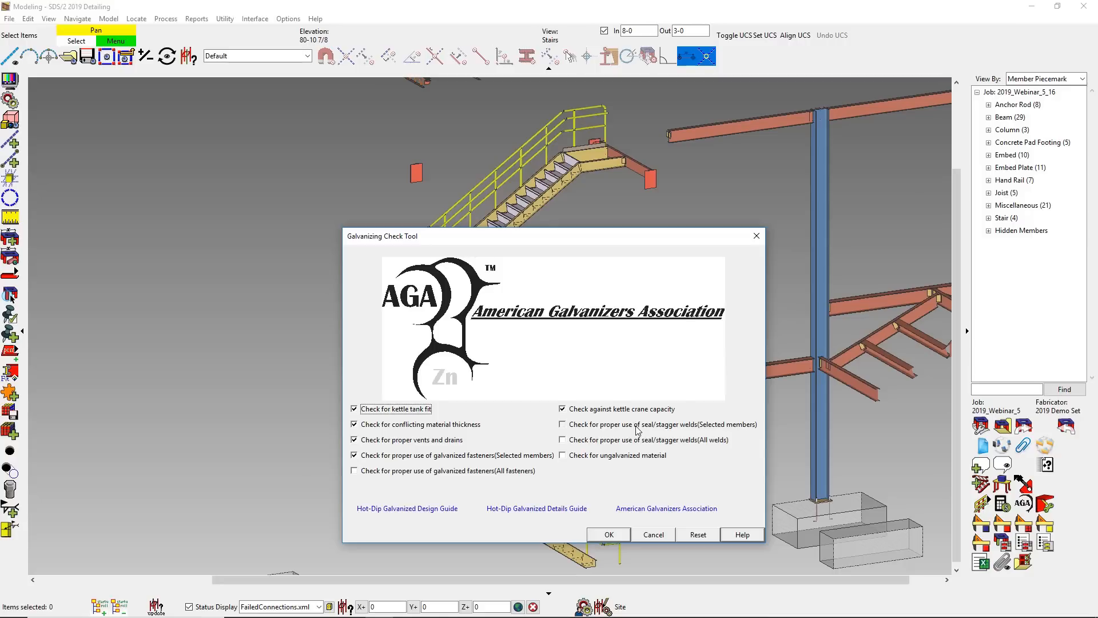
- Run the galvanizing check on all seven stair tower handrails and read through the results summary
click(610, 536)
click(569, 498)
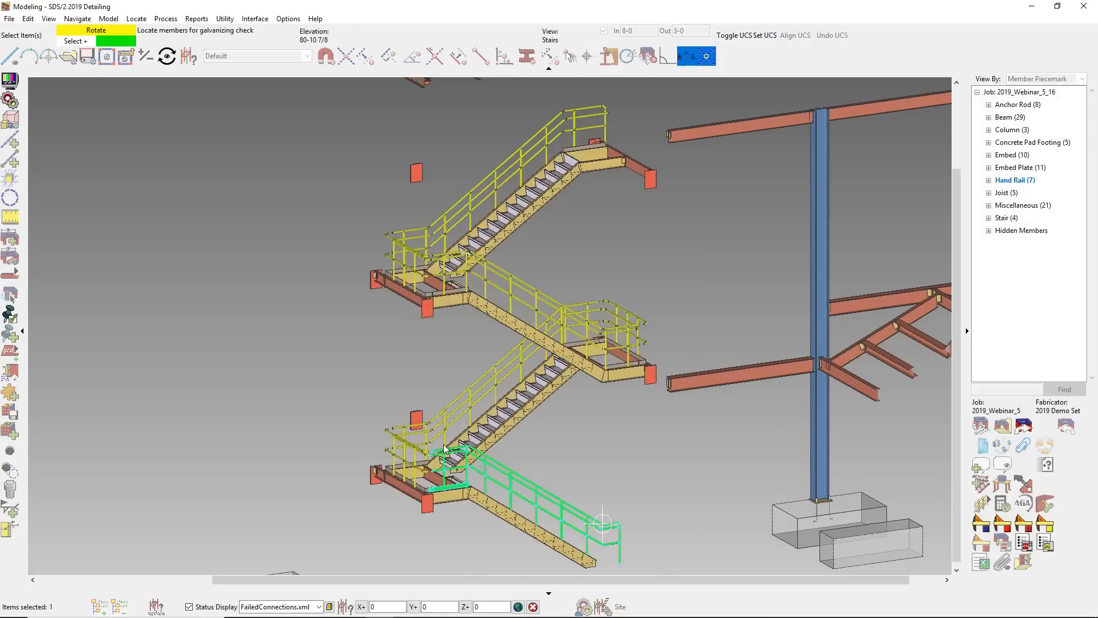
drag(401, 417, 375, 437)
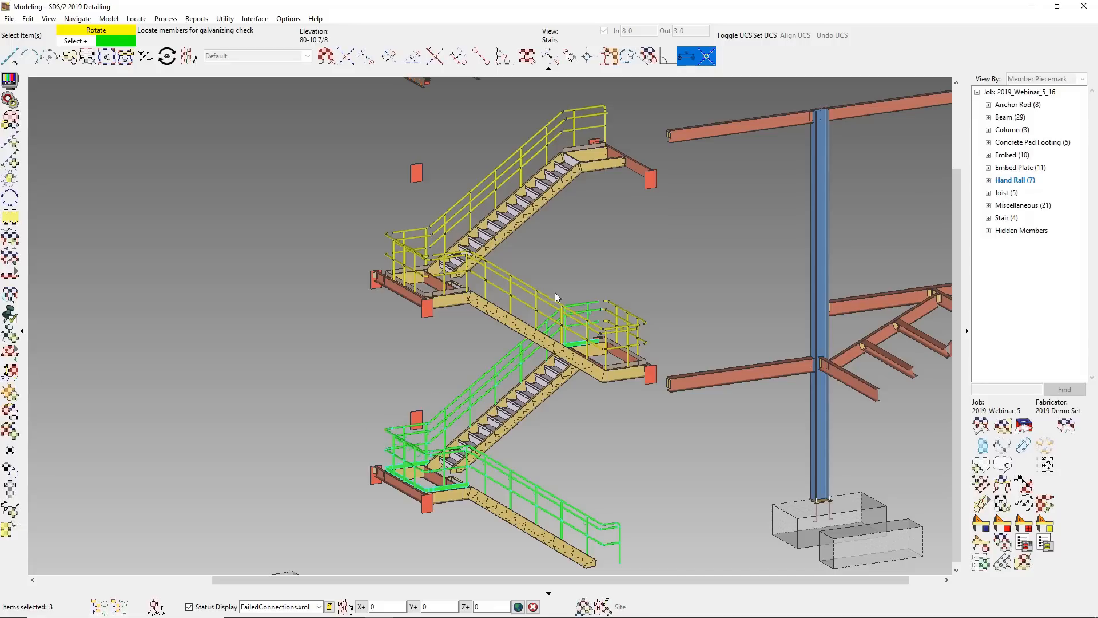
drag(642, 295, 622, 337)
drag(428, 211, 379, 251)
right_click(346, 232)
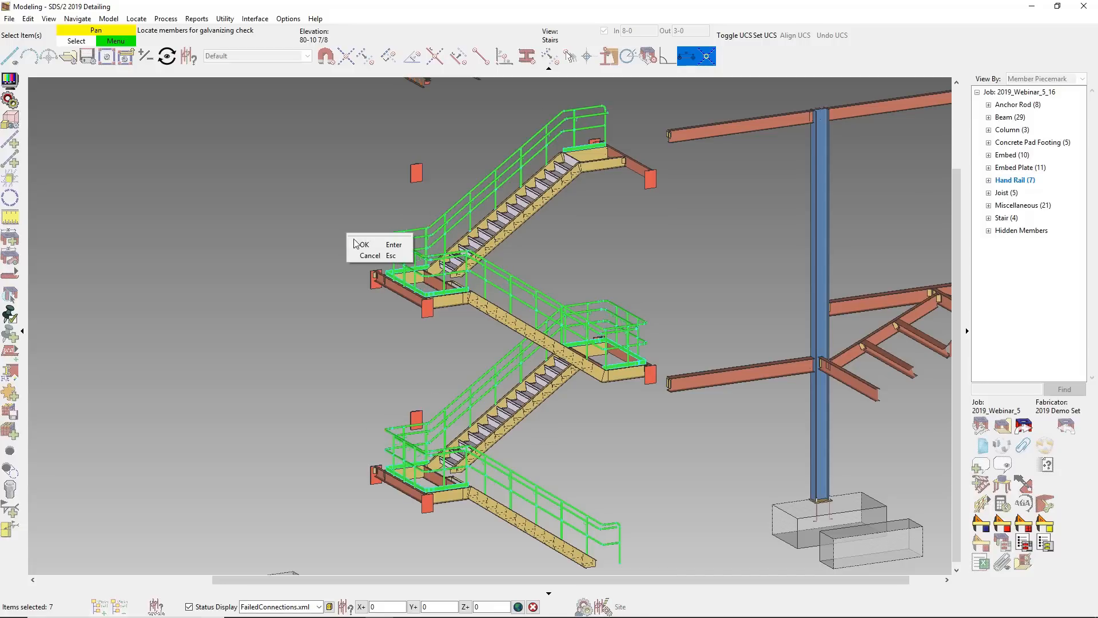
click(364, 242)
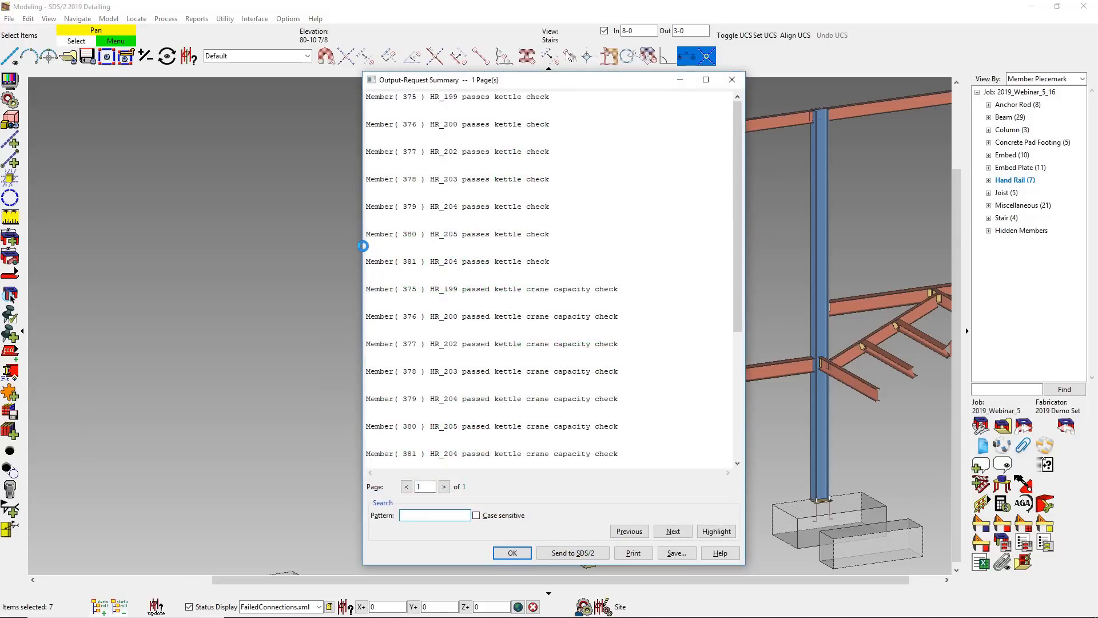
drag(734, 221, 754, 375)
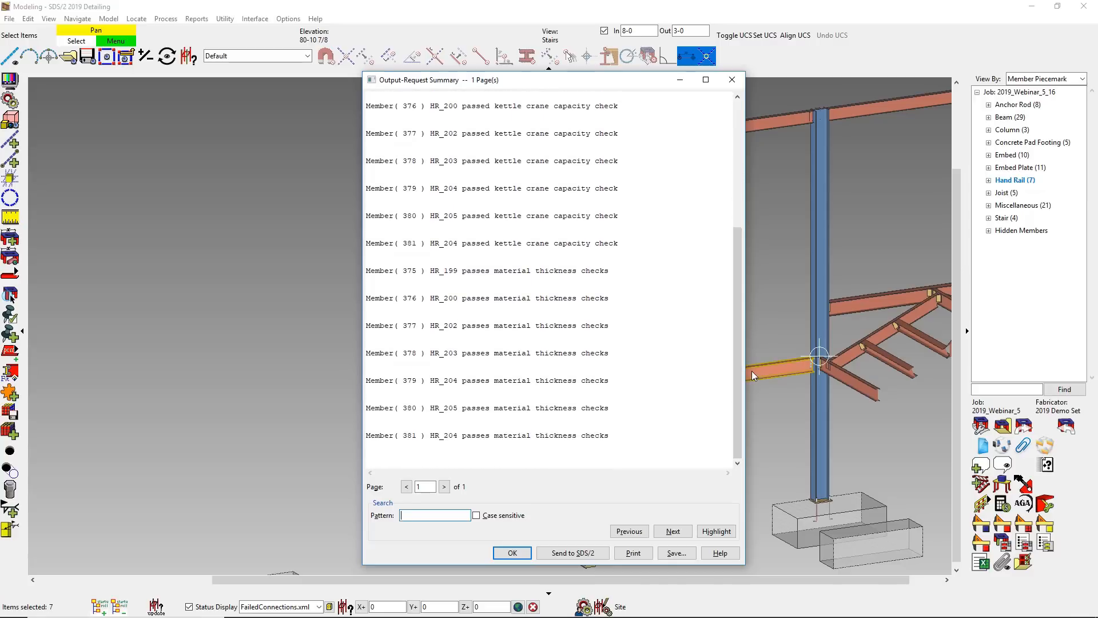
click(512, 552)
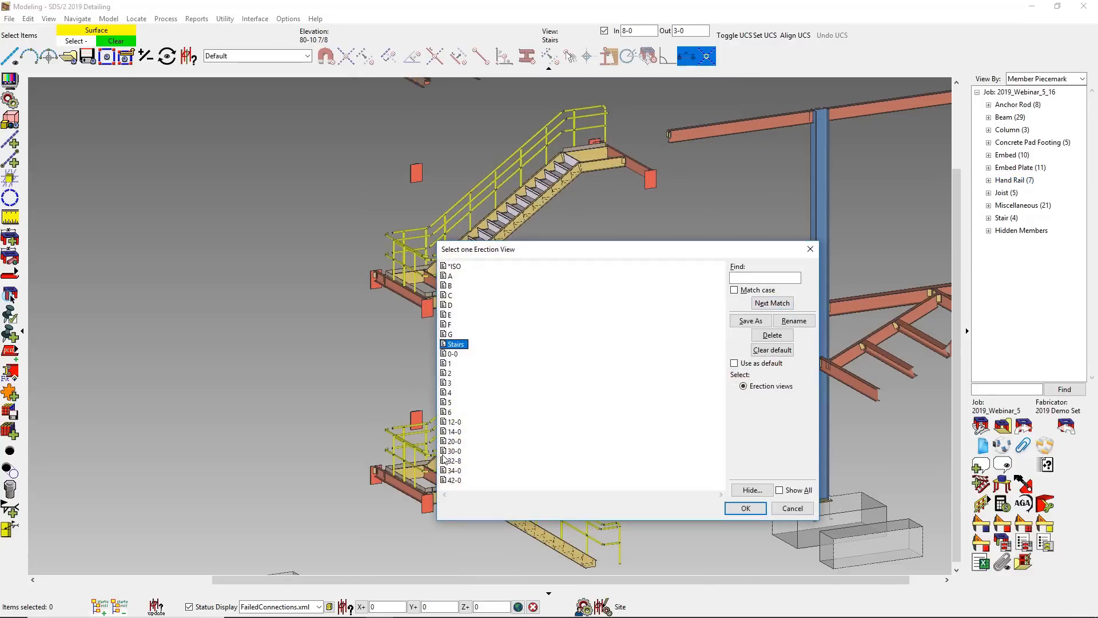
- Open the 32-8 erection view and show the hidden concrete wall around the stairs
click(453, 460)
click(745, 508)
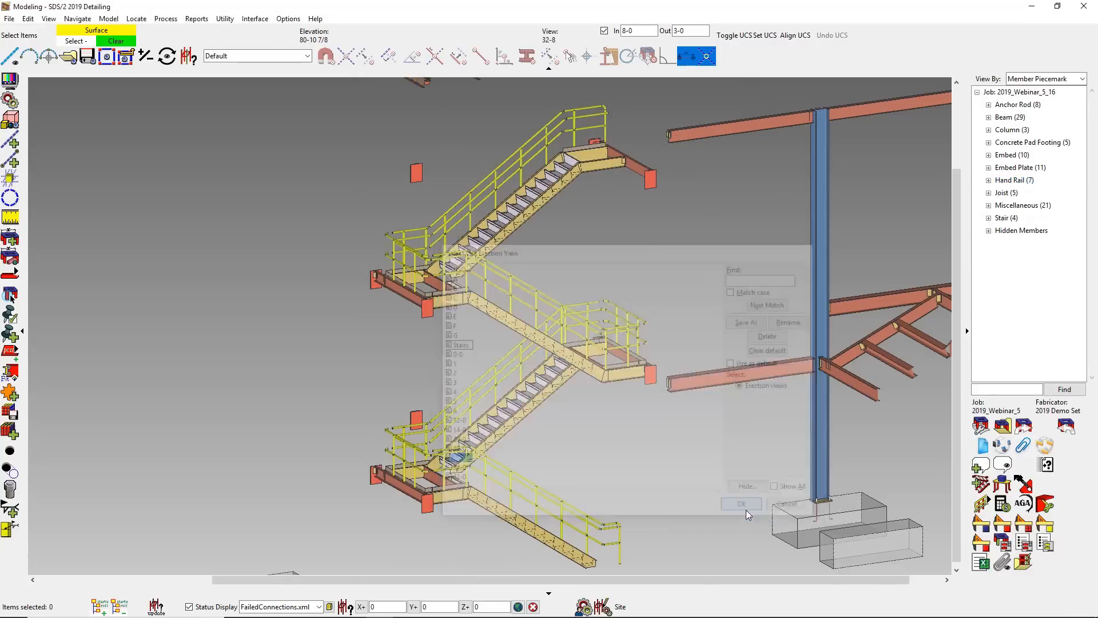
right_click(810, 492)
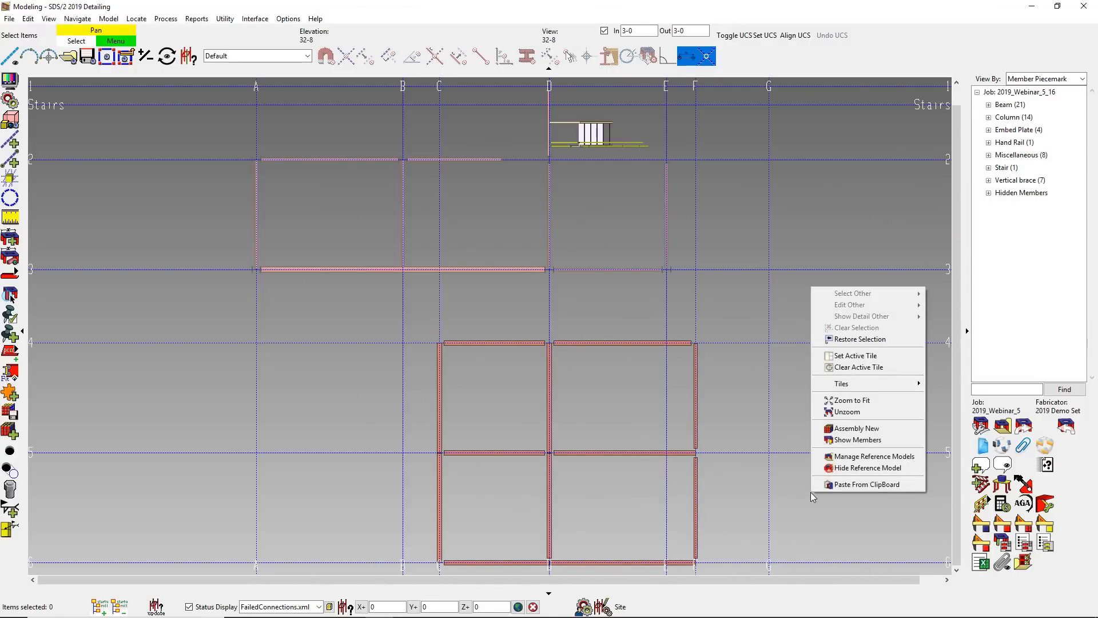
click(857, 441)
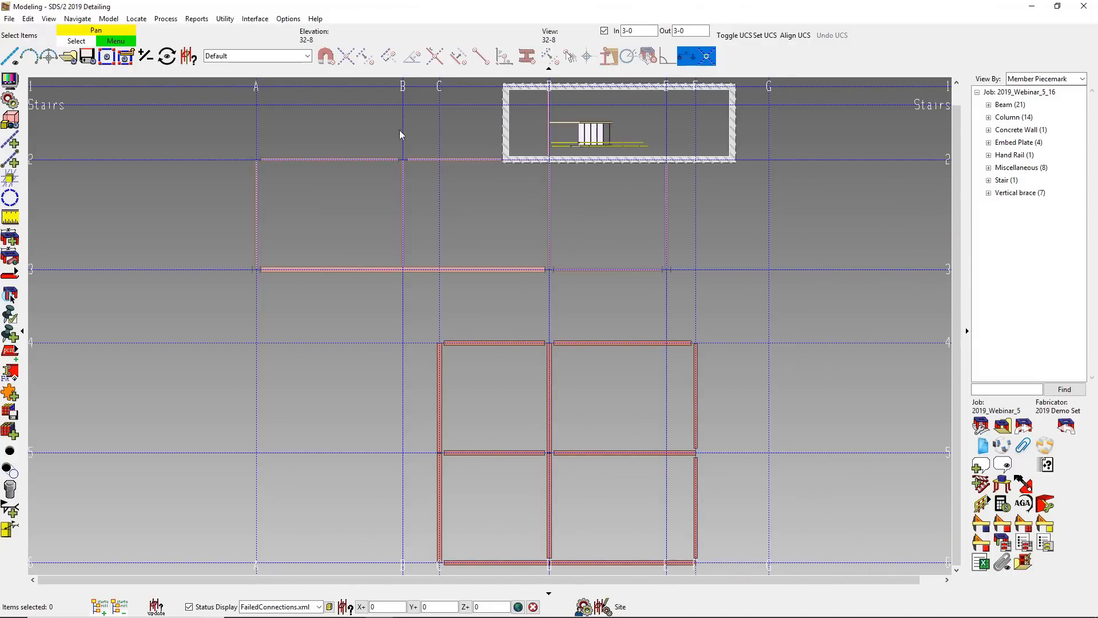
scroll(384, 136, up, 1)
scroll(384, 137, up, 1)
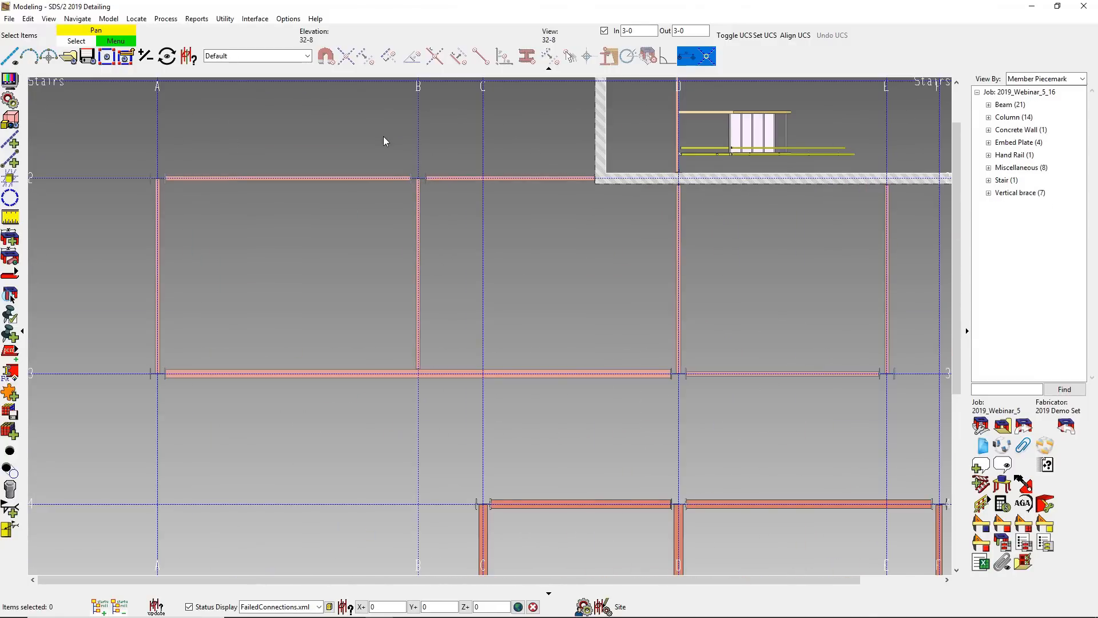
- Split the view vertically and show the *ISO view of the steel frame beside the 32-8 plan
right_click(430, 468)
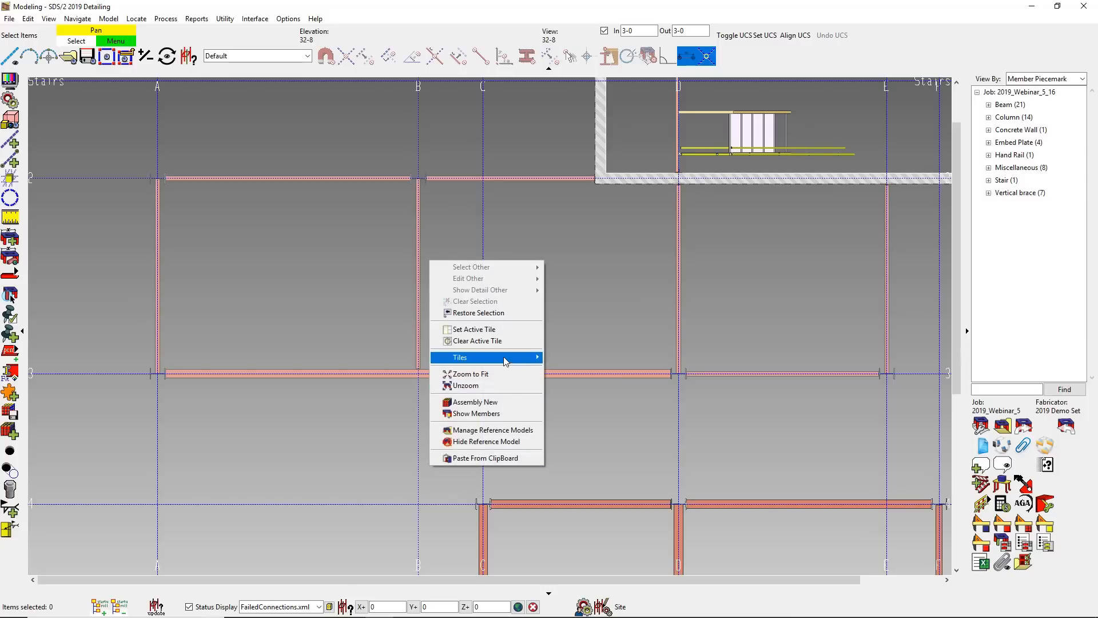
mouse_move(513, 362)
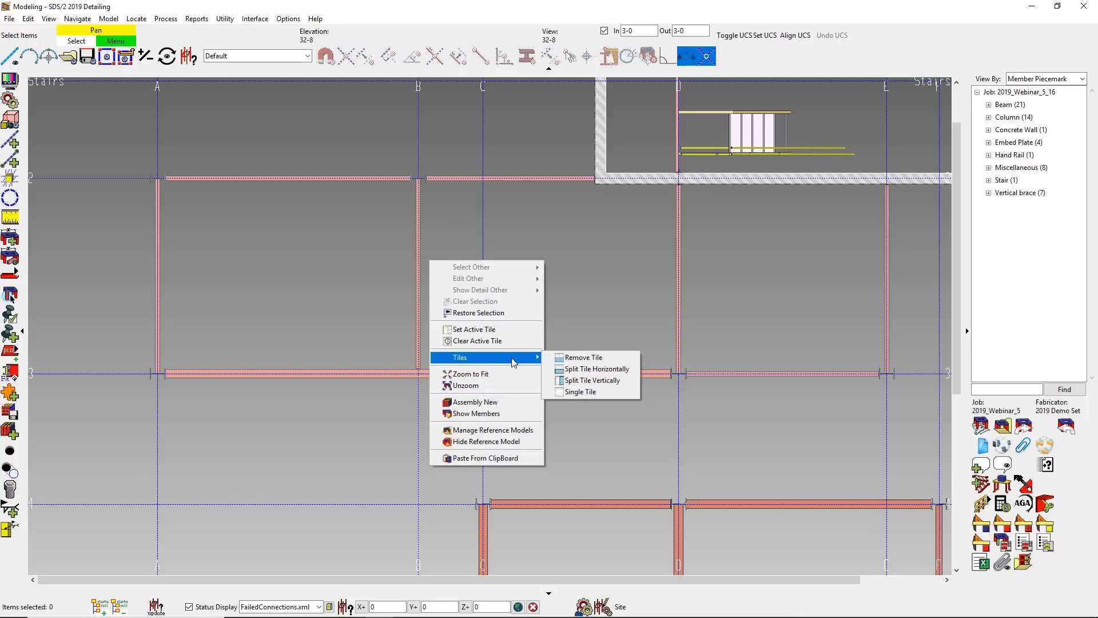
click(582, 380)
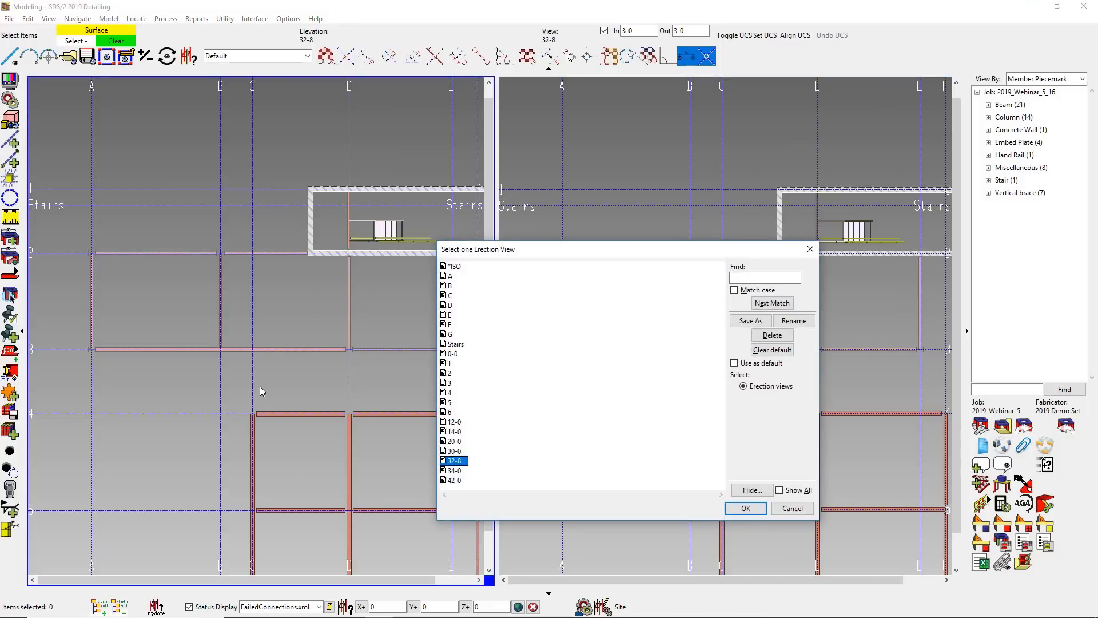
double_click(452, 267)
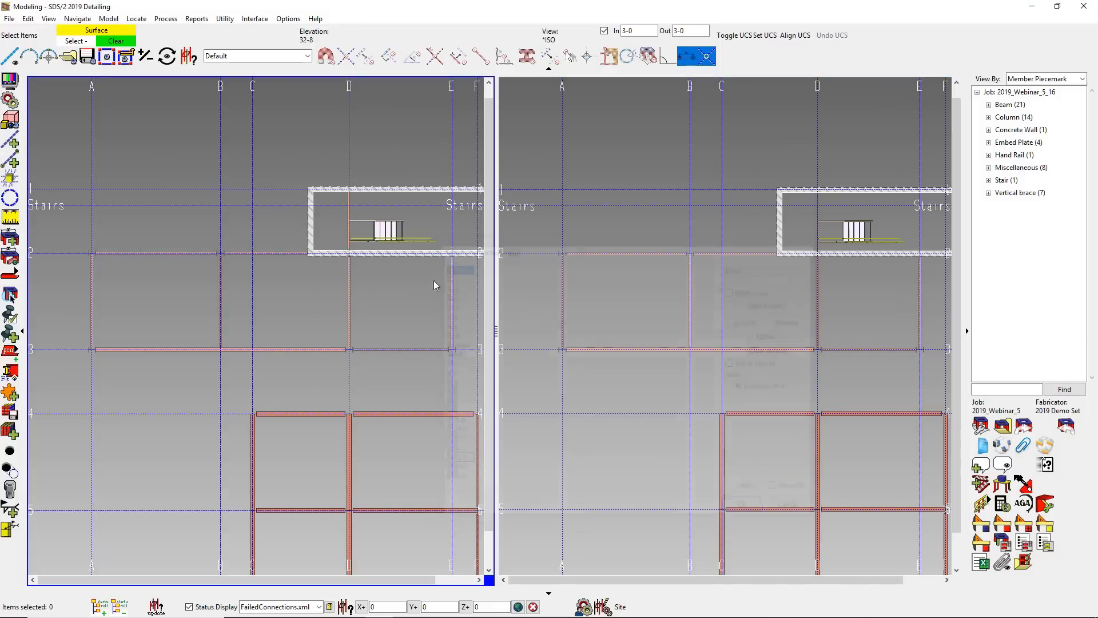
shift+middle_drag(246, 303, 171, 265)
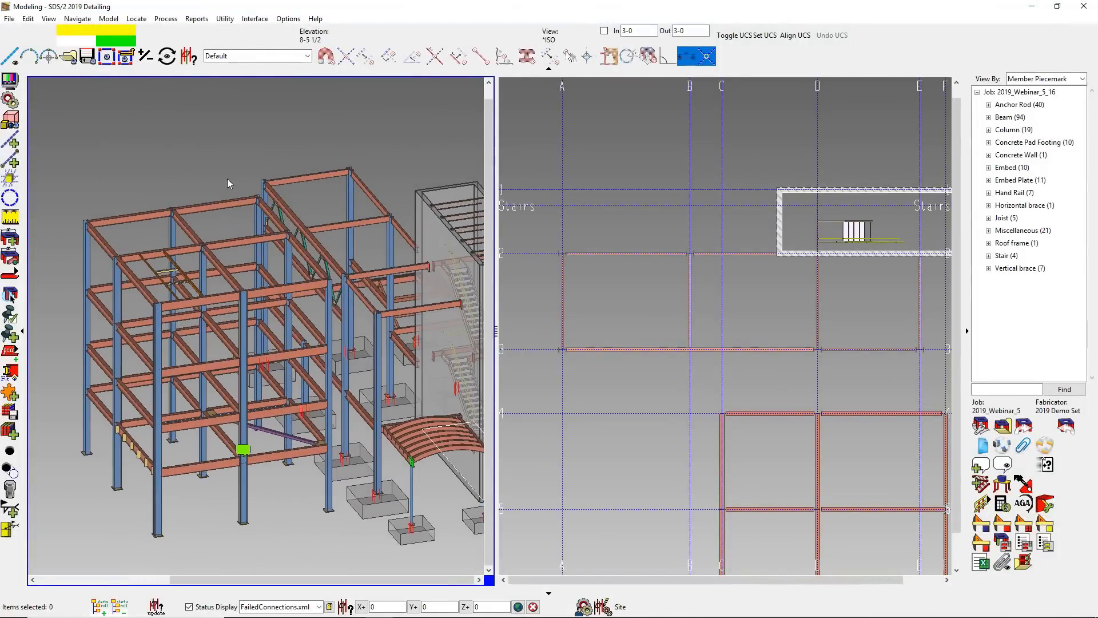
scroll(273, 153, up, 2)
middle_drag(300, 262, 207, 257)
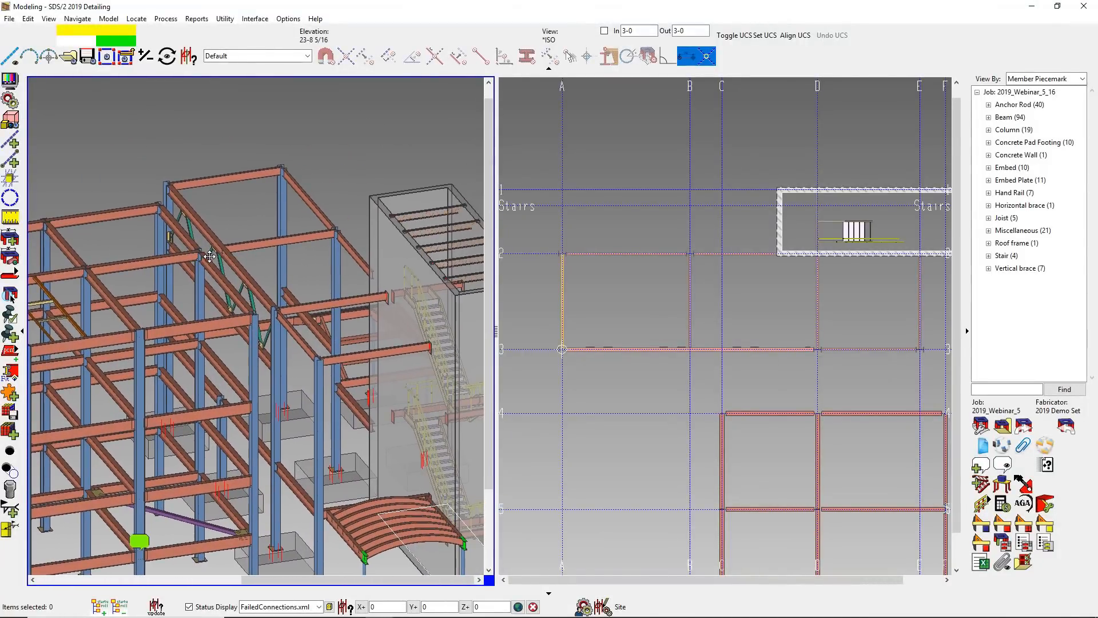
- Start a flat handrail along gridline 2 from the concrete wall corner to column A-2, accepting the offset with preview on
click(1004, 505)
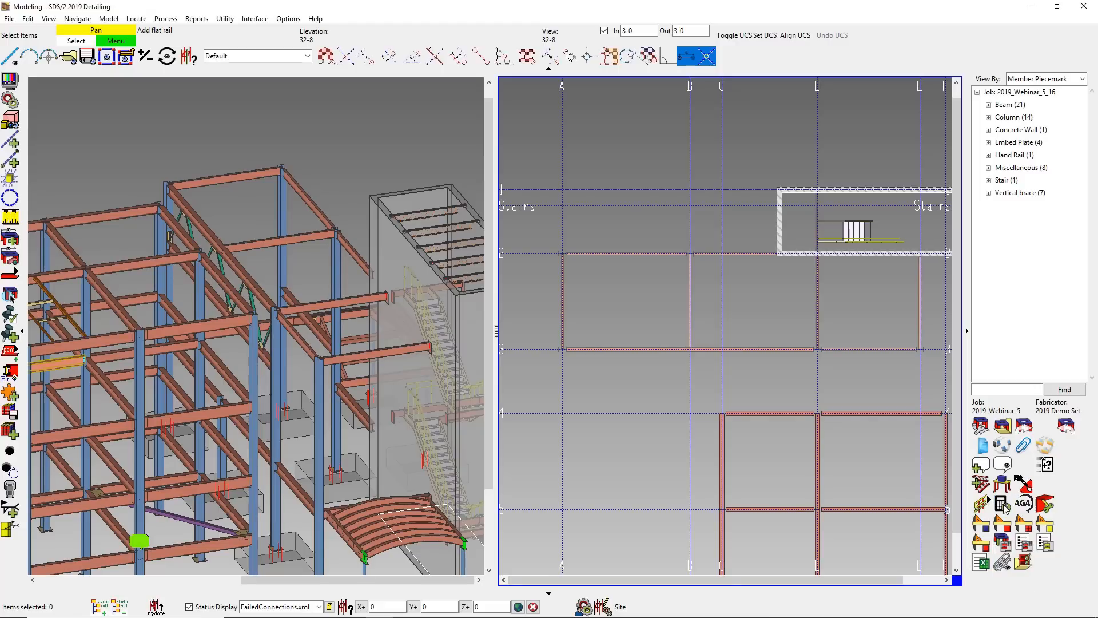
click(776, 254)
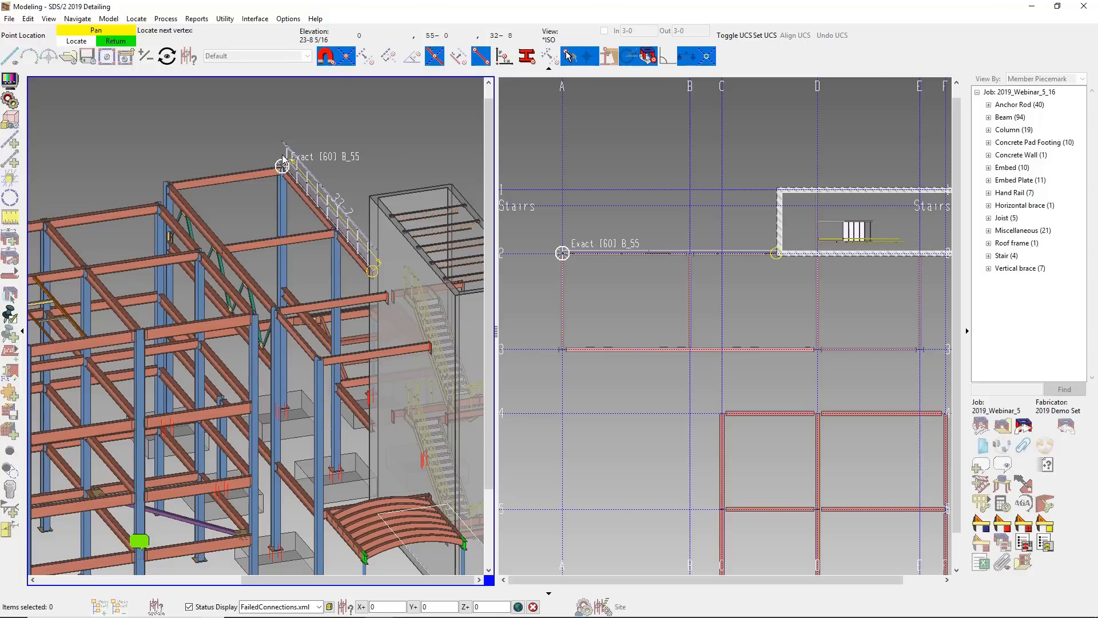
click(283, 156)
right_click(283, 155)
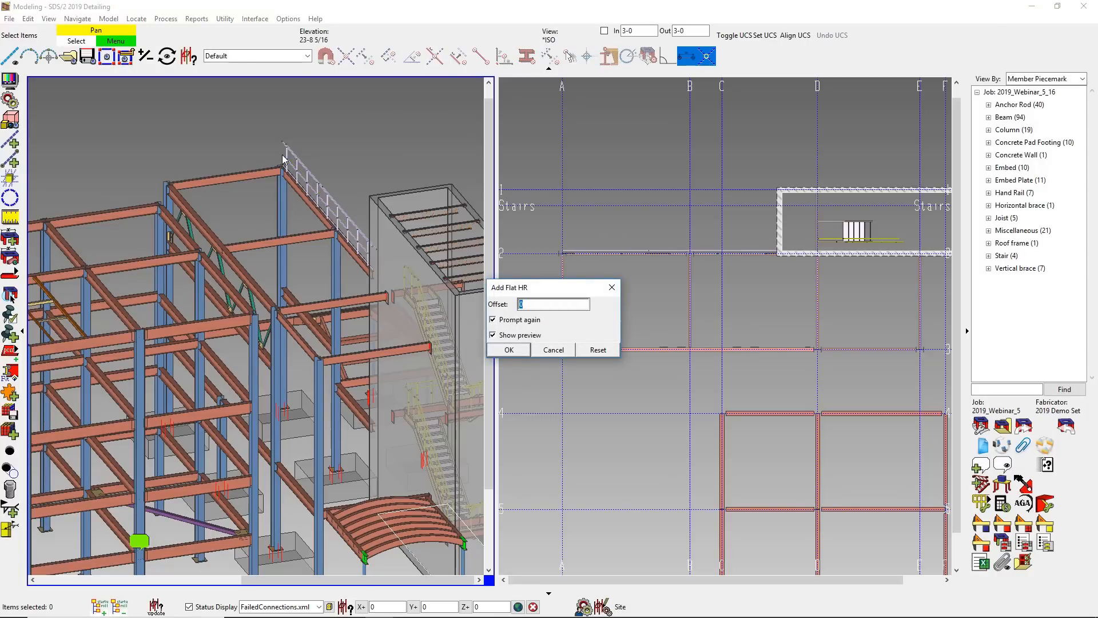
key(Tab)
click(508, 350)
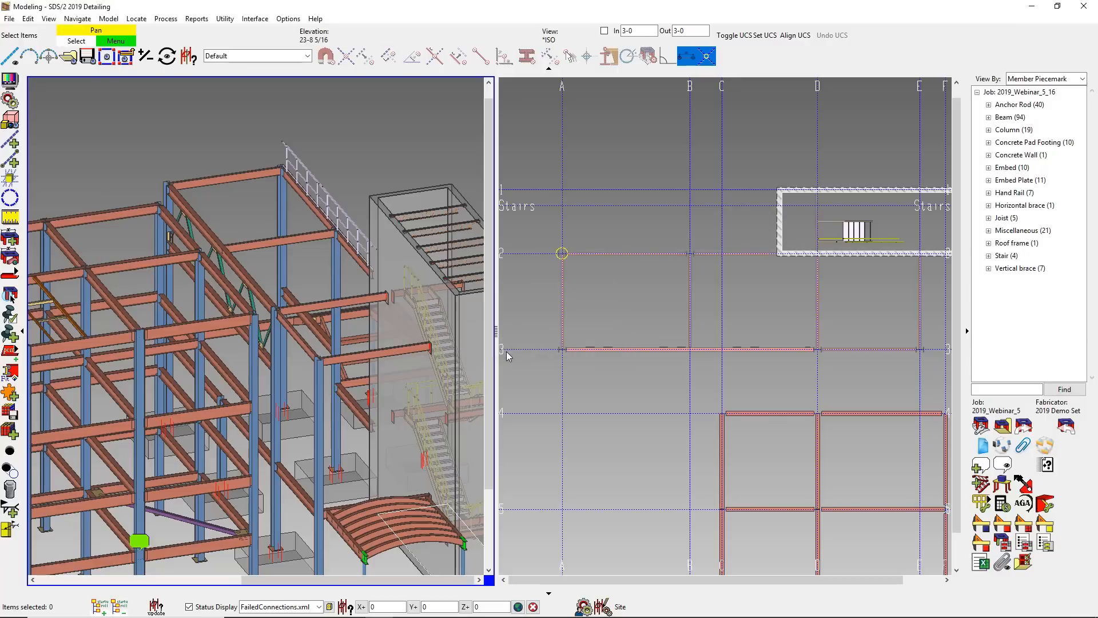
- Continue the flat handrail path through columns A-3 and E-3, ending where gridline E meets the concrete wall
click(168, 183)
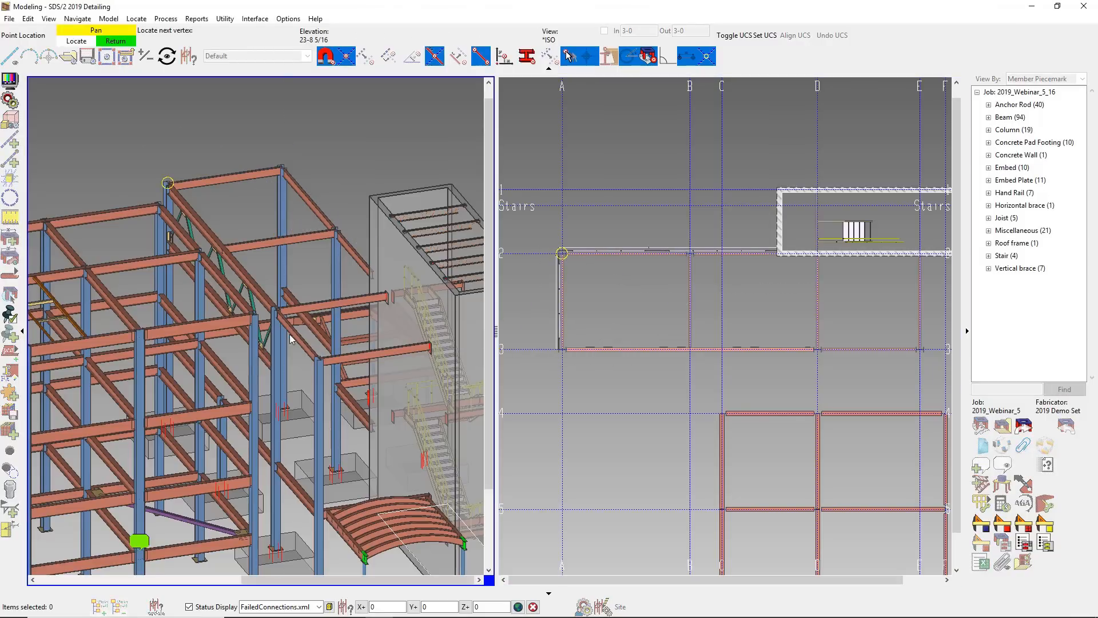
click(319, 359)
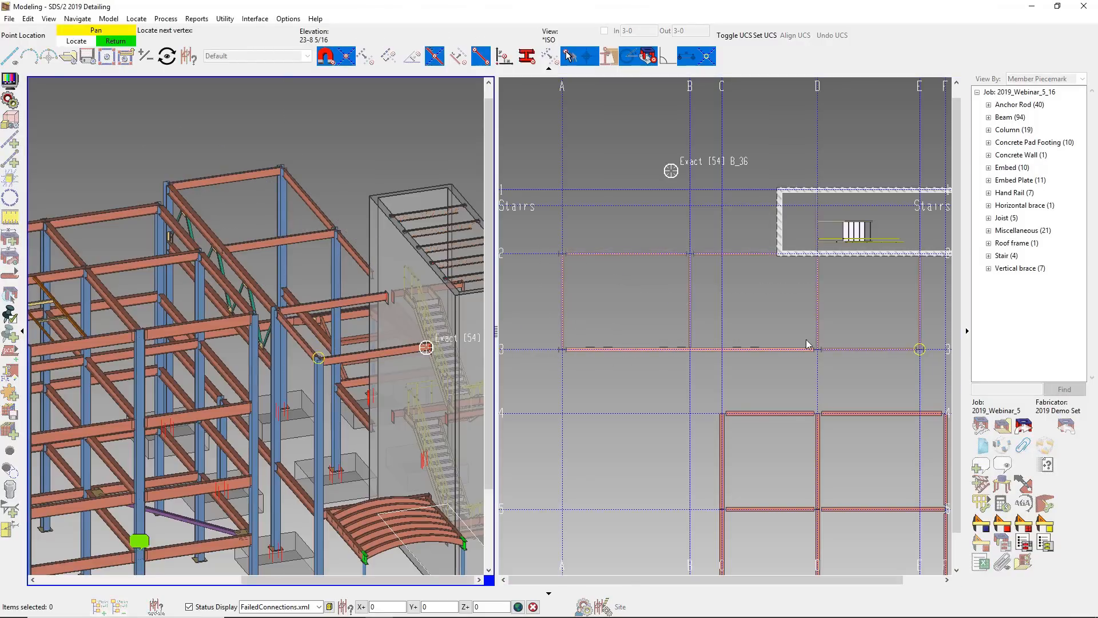
click(920, 254)
scroll(920, 254, up, 3)
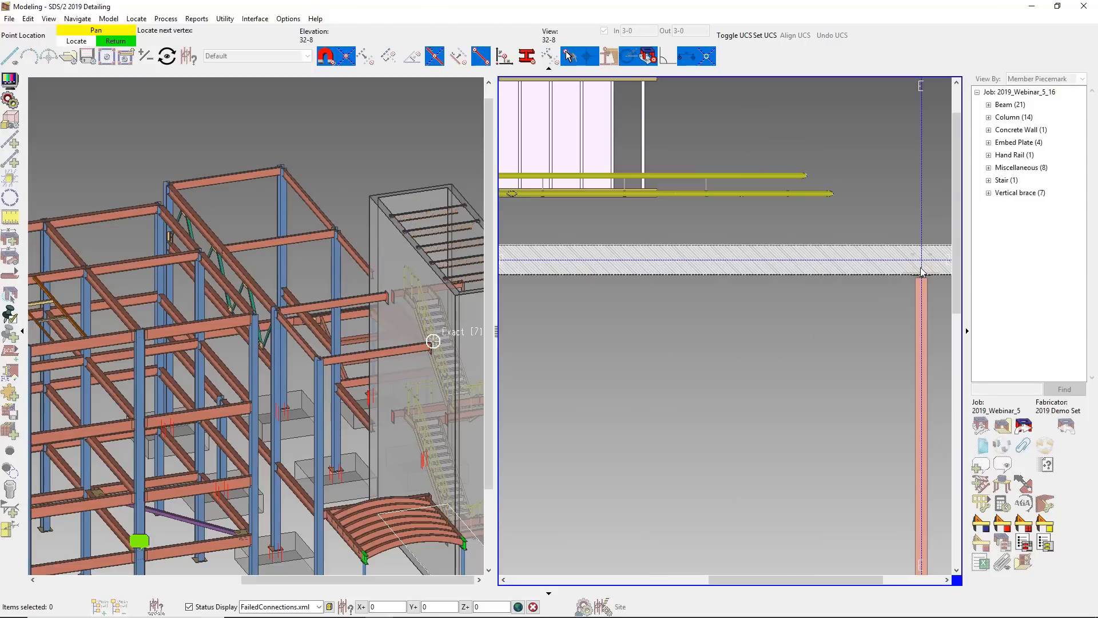
right_click(921, 259)
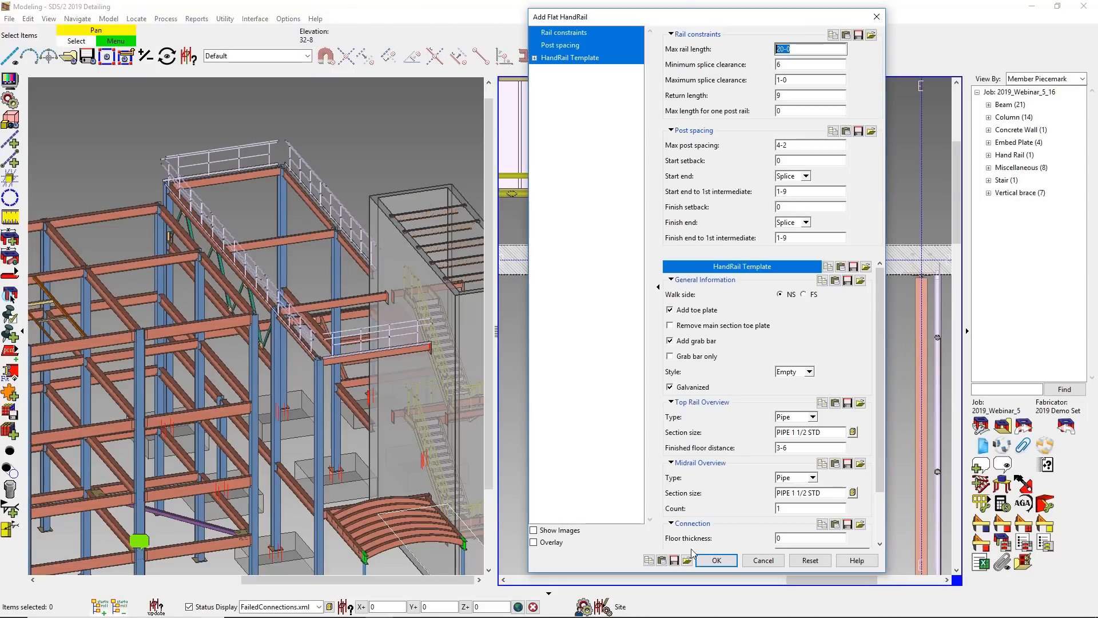
- Load the Balcony_Pipe_Shear.frm settings into the flat handrail and create it
click(687, 559)
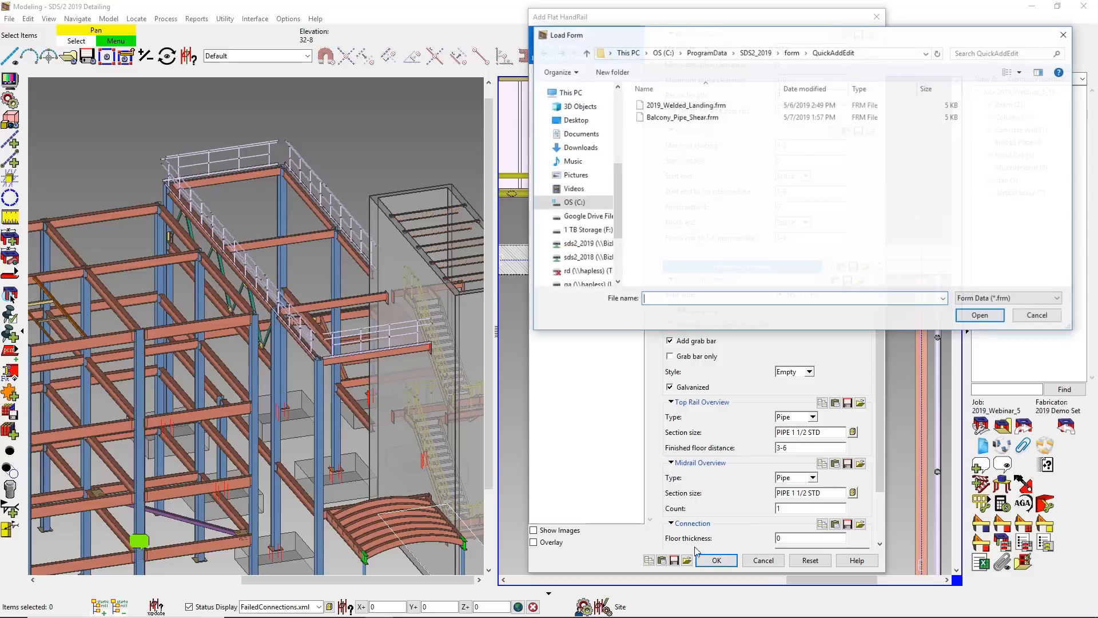
click(696, 118)
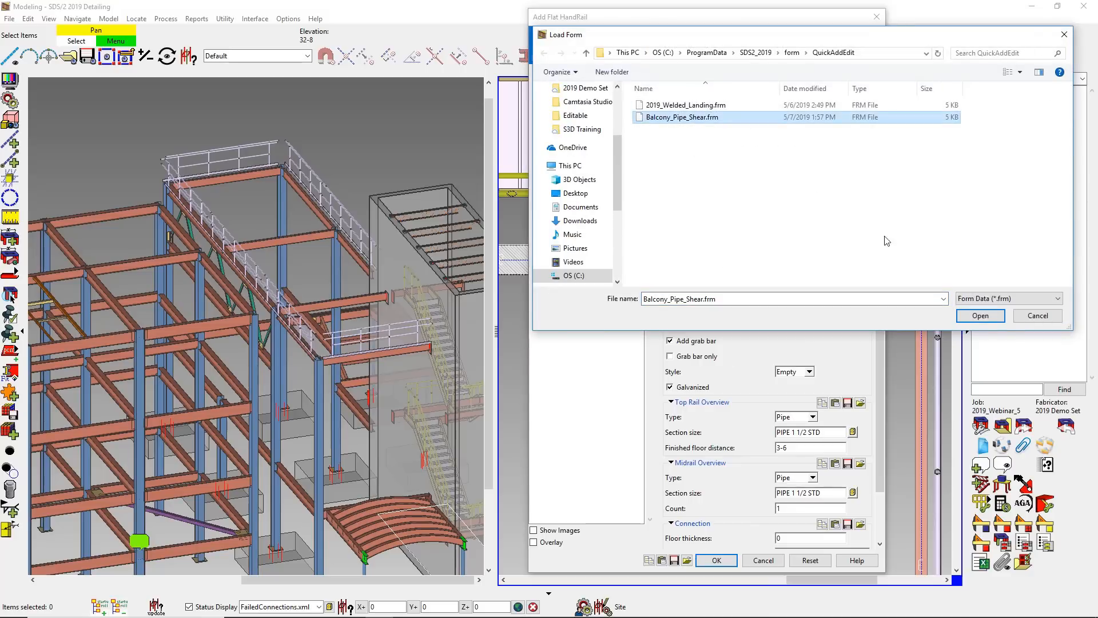
click(978, 316)
key(Return)
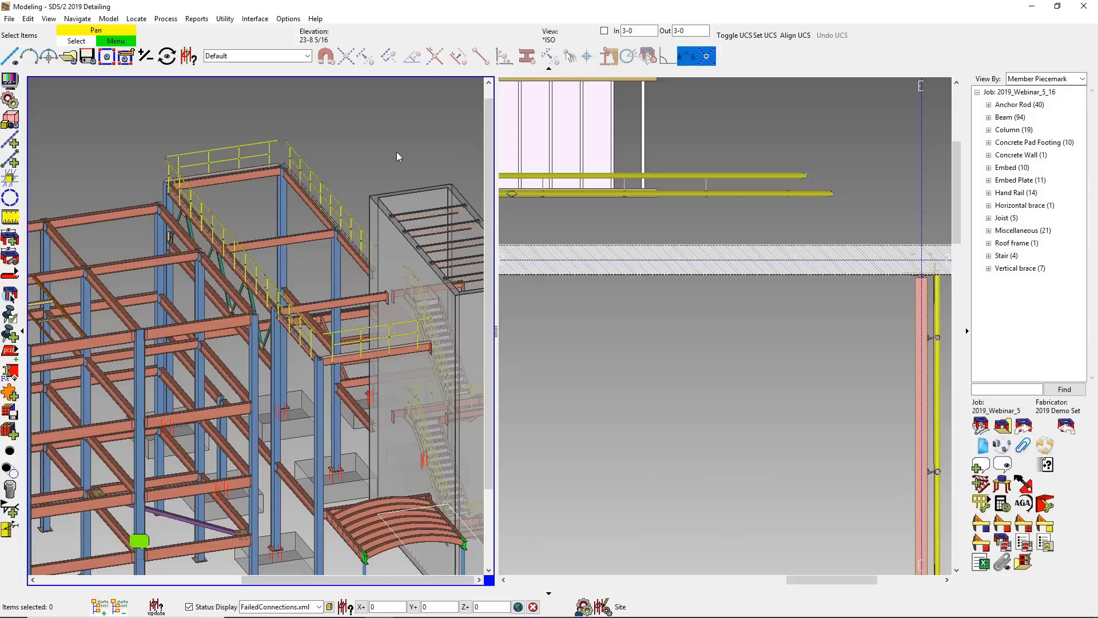
- Restore a single tile view and examine the new balcony handrails and their post connections at the corner
right_click(399, 157)
mouse_move(436, 252)
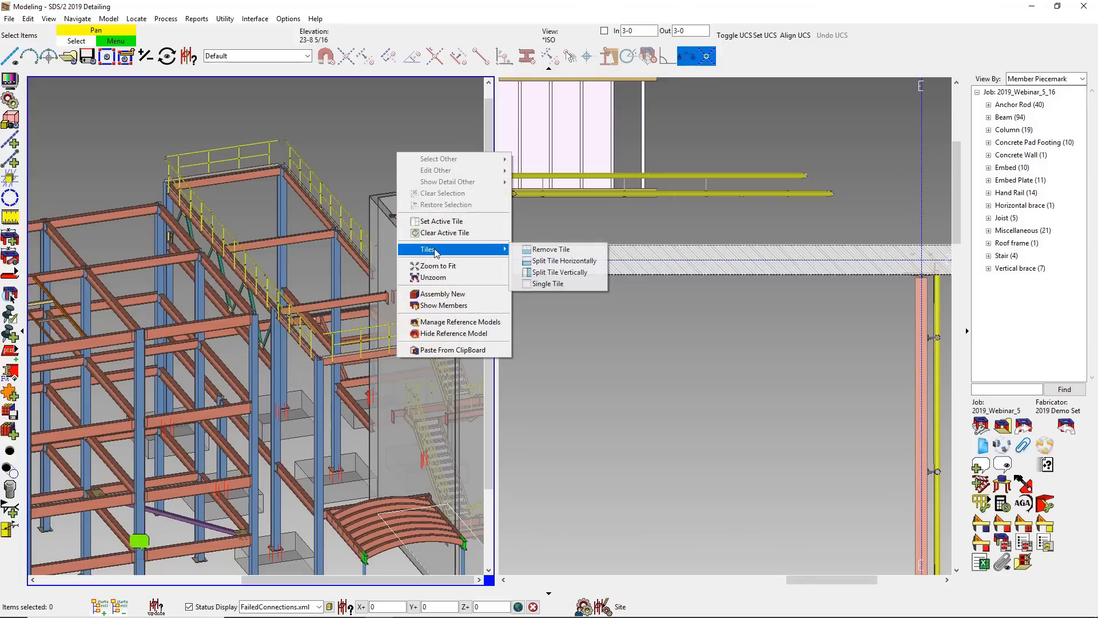
click(527, 285)
scroll(608, 438, up, 5)
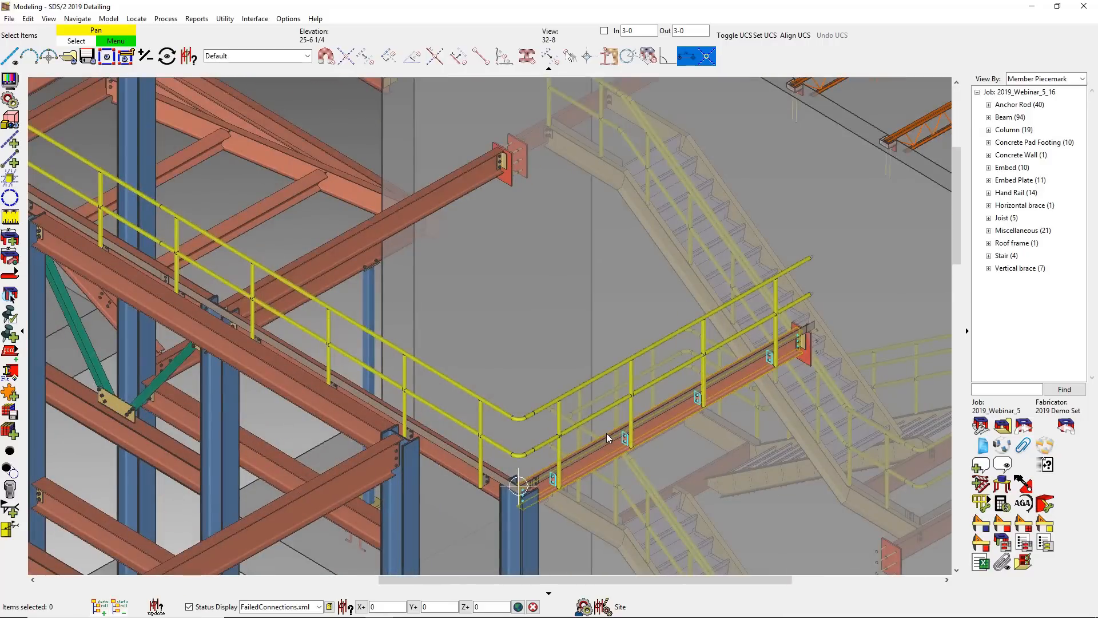
scroll(607, 438, up, 3)
middle_drag(299, 363, 749, 504)
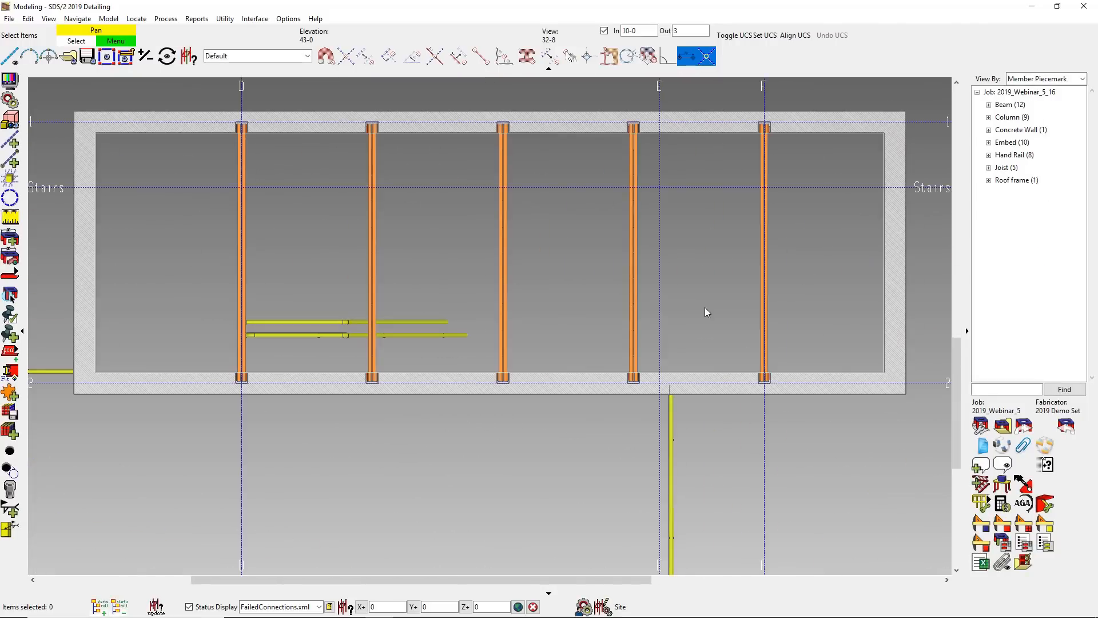
- Lay out an embed path along the inner wall face at gridline 1, through all five joist ends to the opposite inside corner
click(1046, 503)
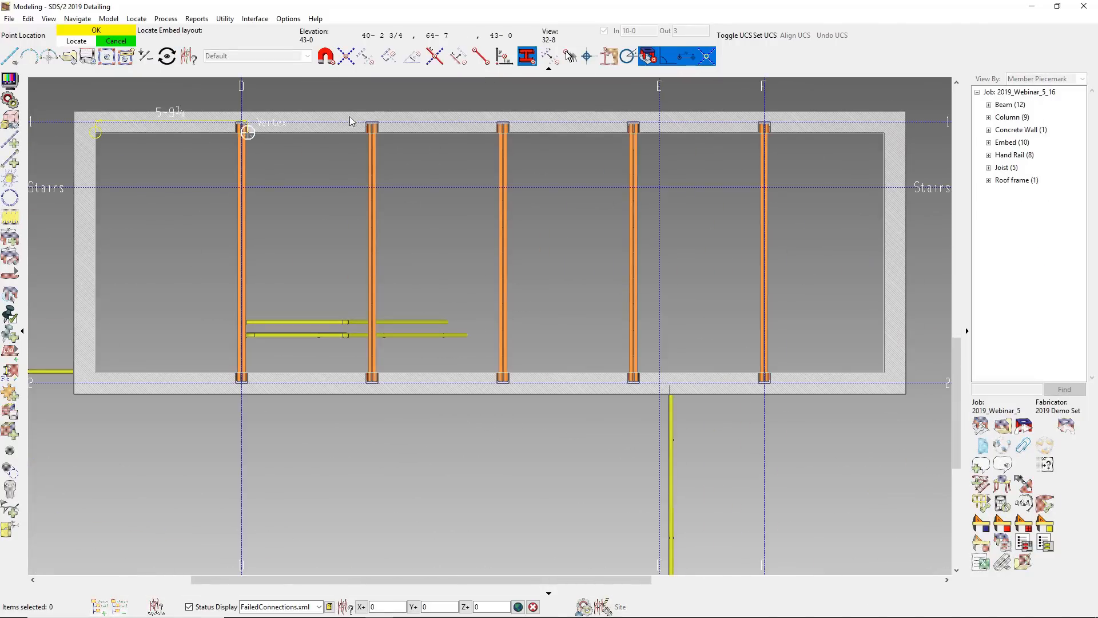
click(480, 57)
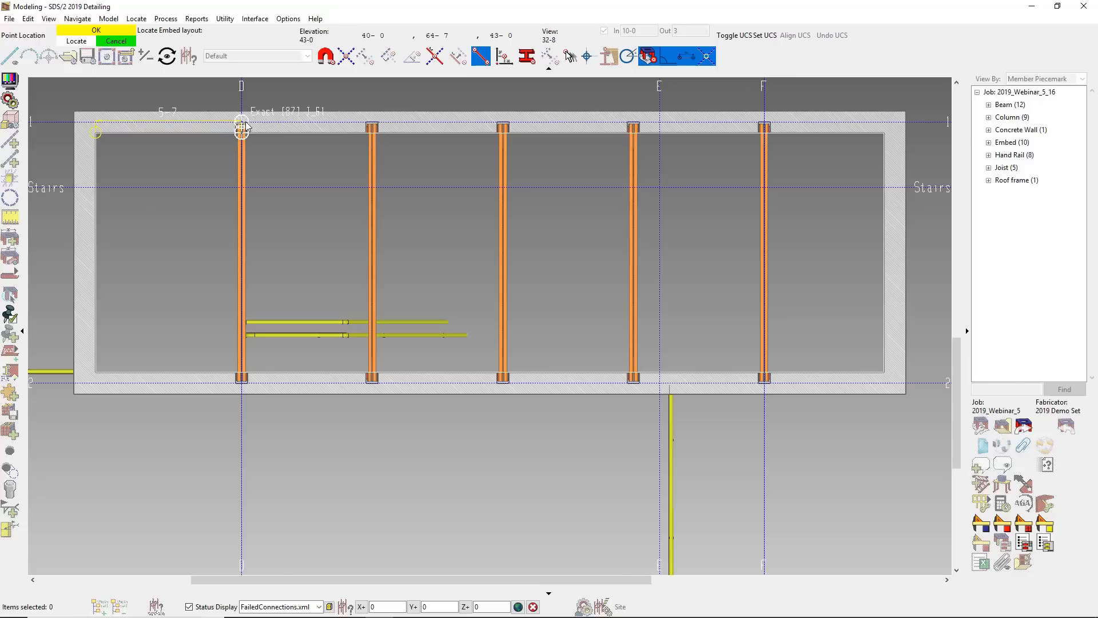
click(241, 128)
click(373, 128)
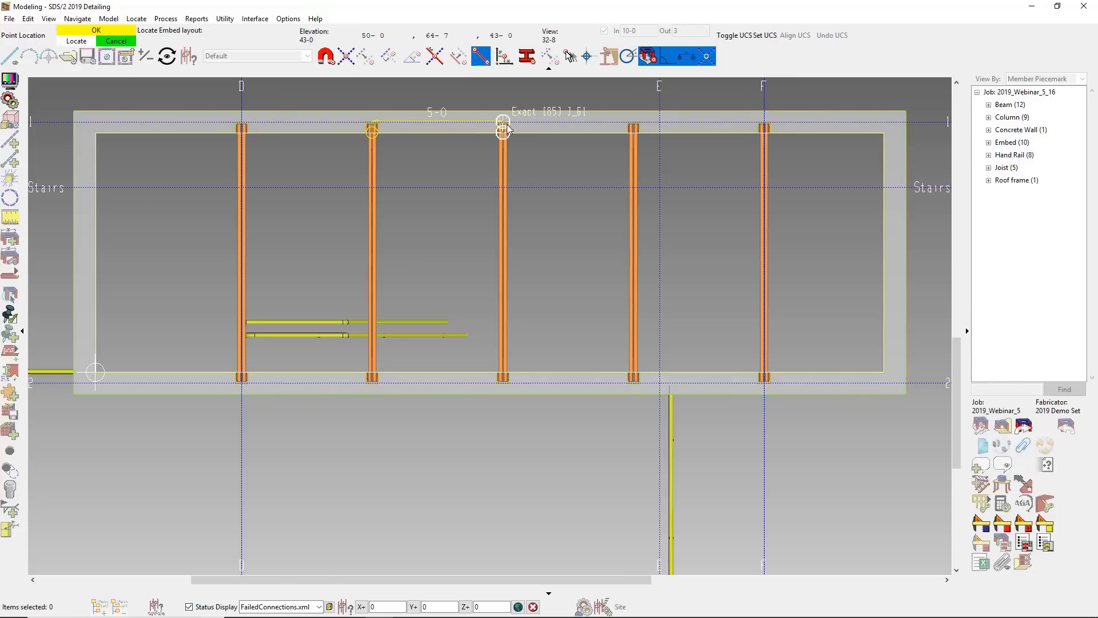
click(503, 128)
click(636, 123)
click(764, 122)
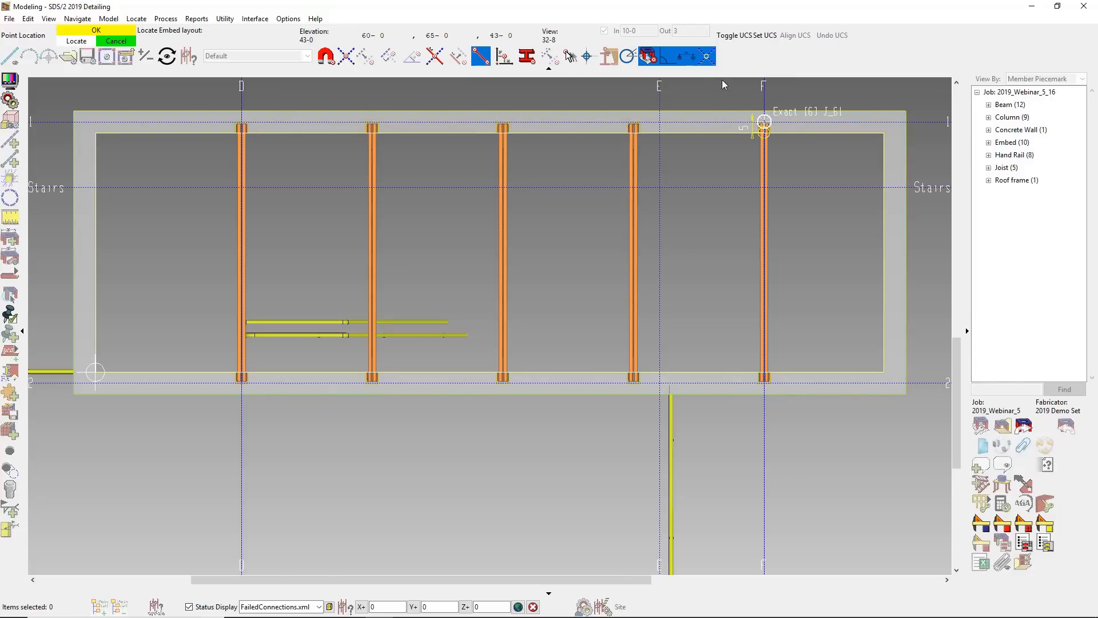
click(532, 56)
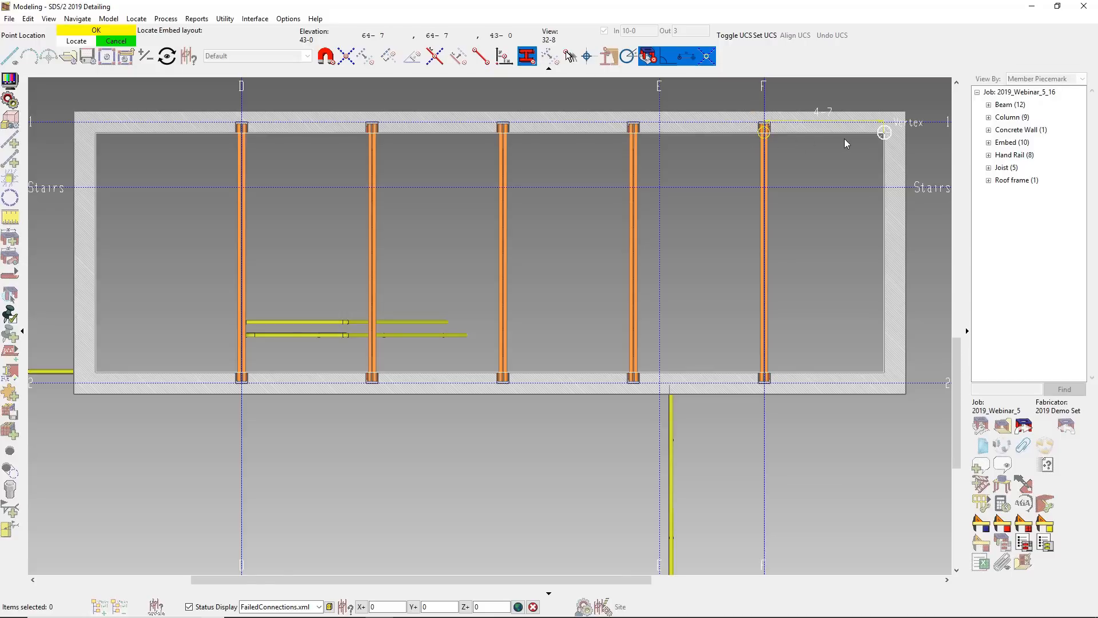
click(867, 134)
middle_click(869, 212)
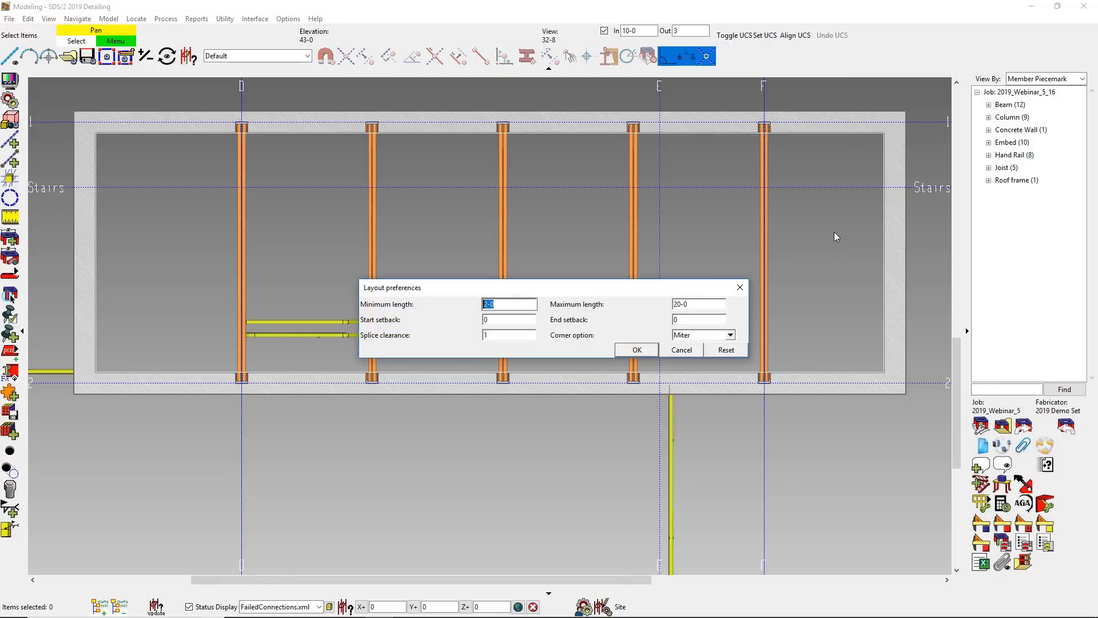
- Set the embed layout's splice clearance to 6 inches and accept the layout preferences
key(Tab)
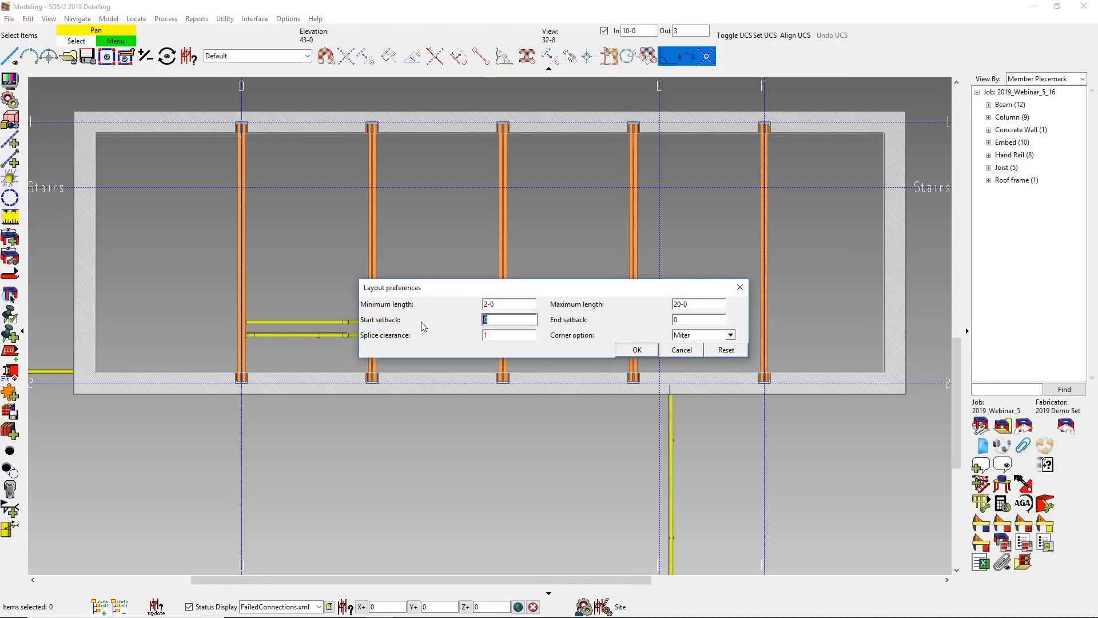
key(Tab)
key(Tab)
text(6)
click(636, 349)
- Assign embed schedule entry em7 to the inner wall layout and create the embeds
click(710, 334)
click(571, 272)
double_click(570, 272)
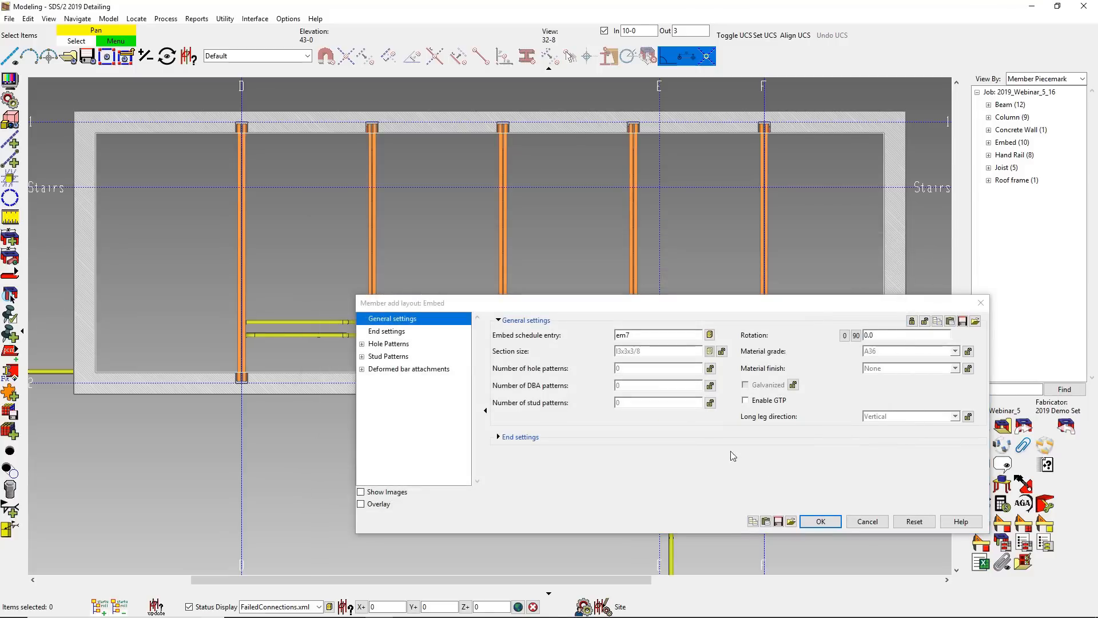
click(821, 521)
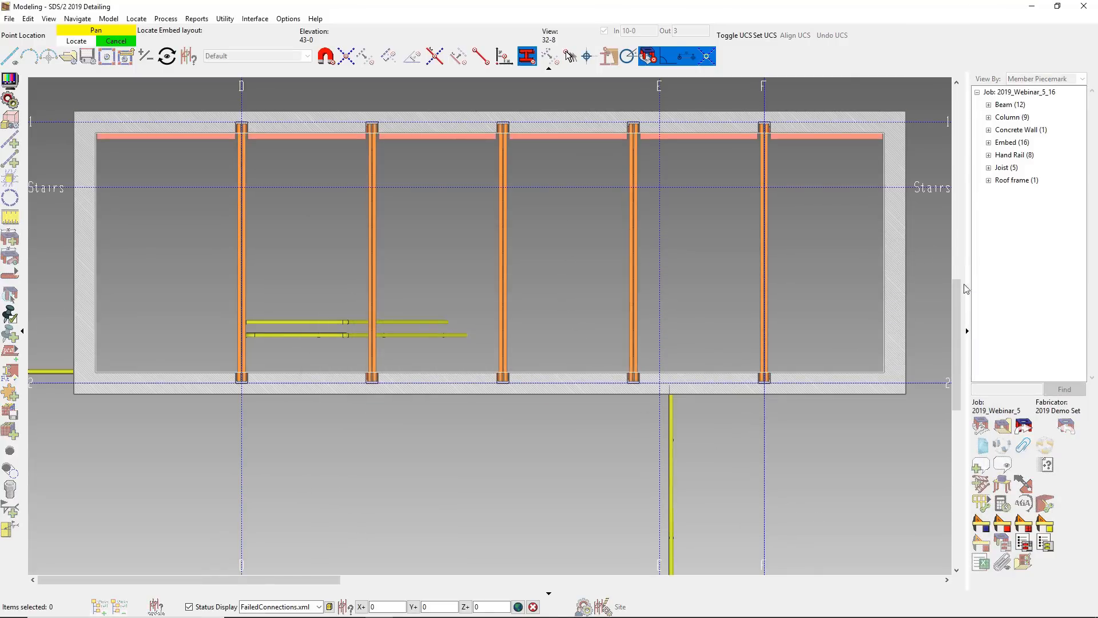
- Lay out a closed embed path around the four outside corners of the concrete wall, keeping the default layout preferences
click(905, 112)
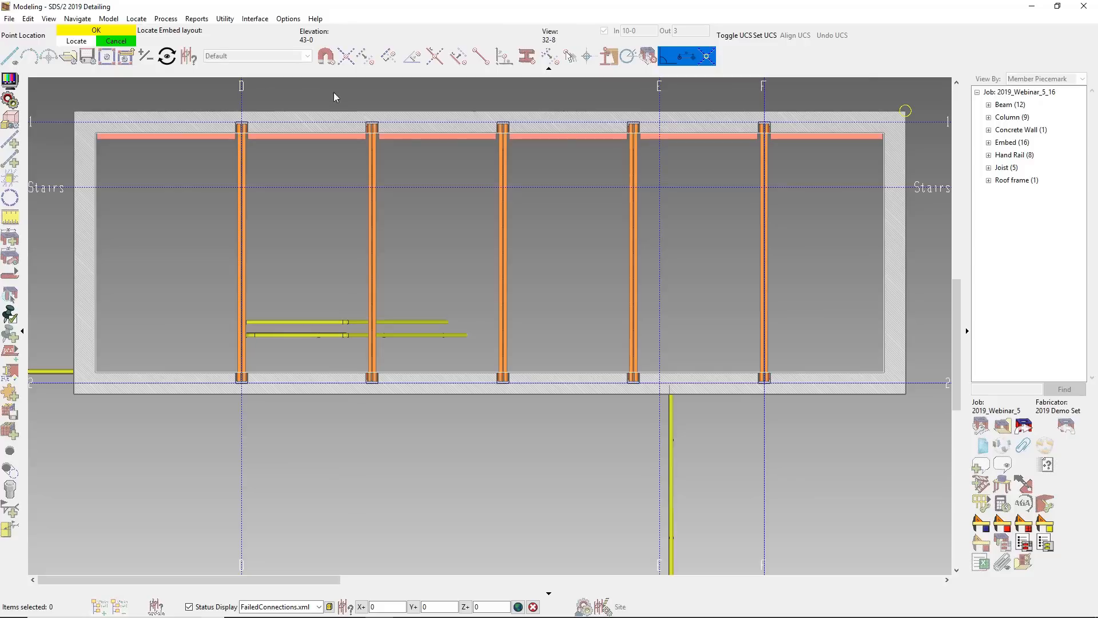
click(73, 110)
click(73, 393)
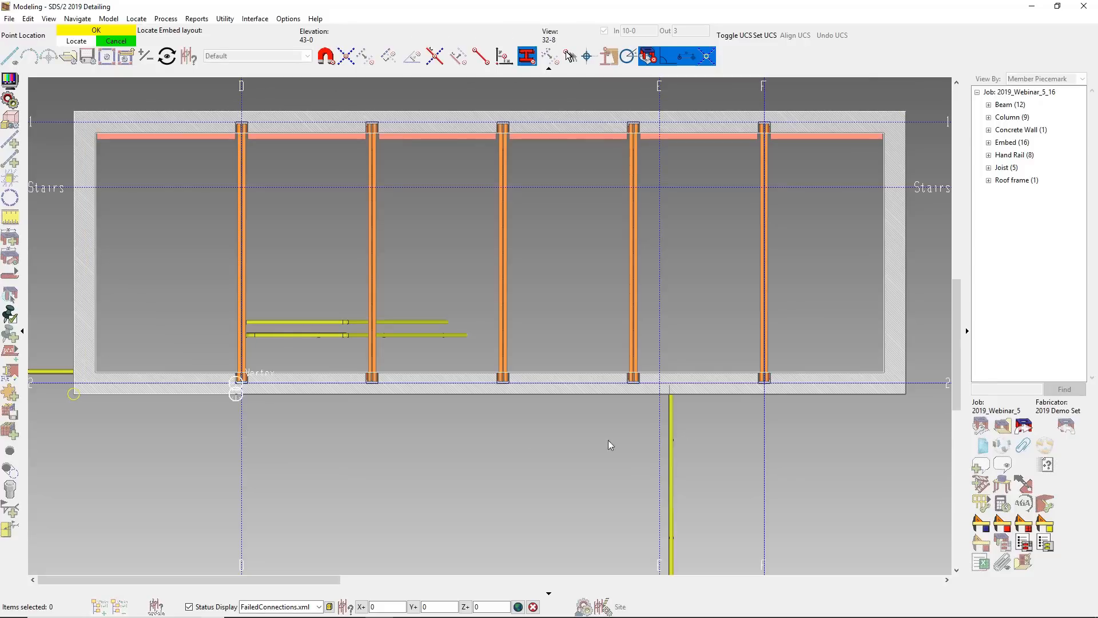
click(907, 395)
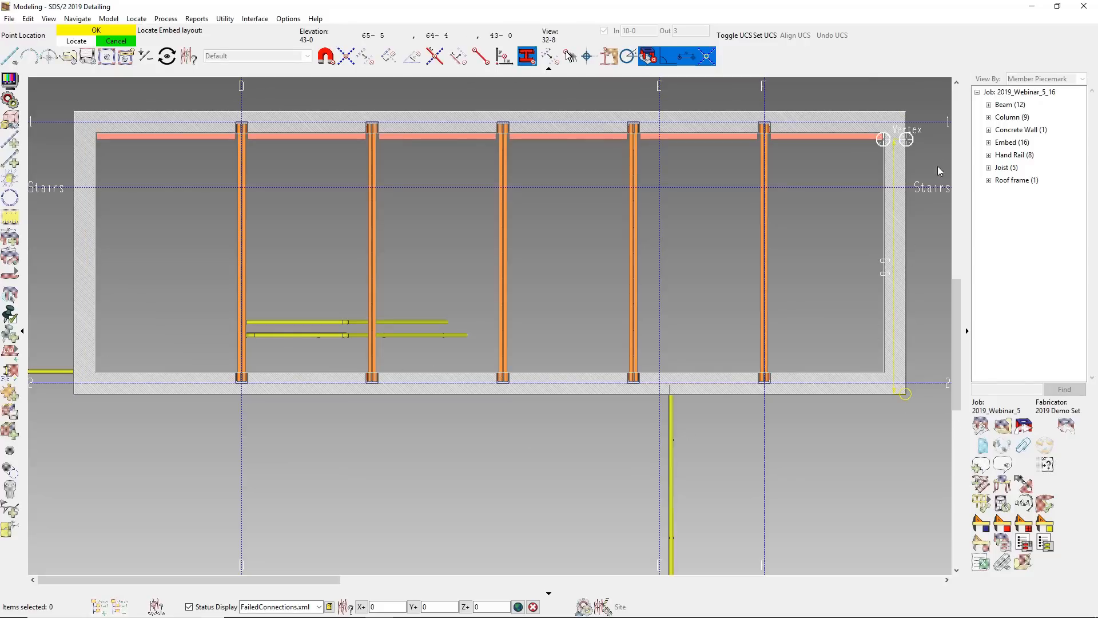
click(916, 126)
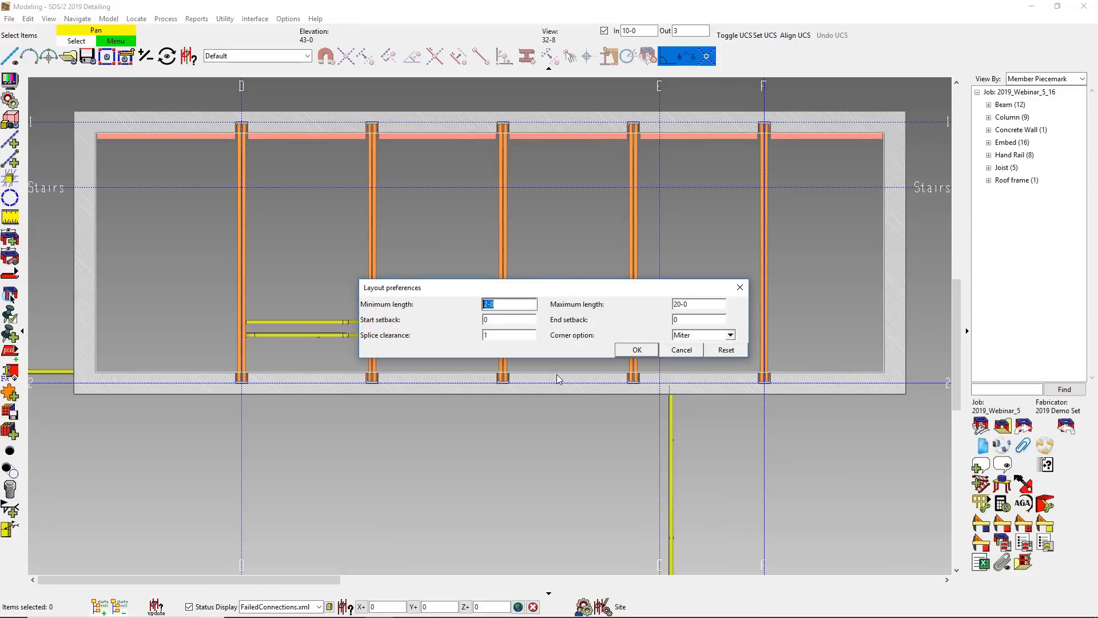
click(635, 348)
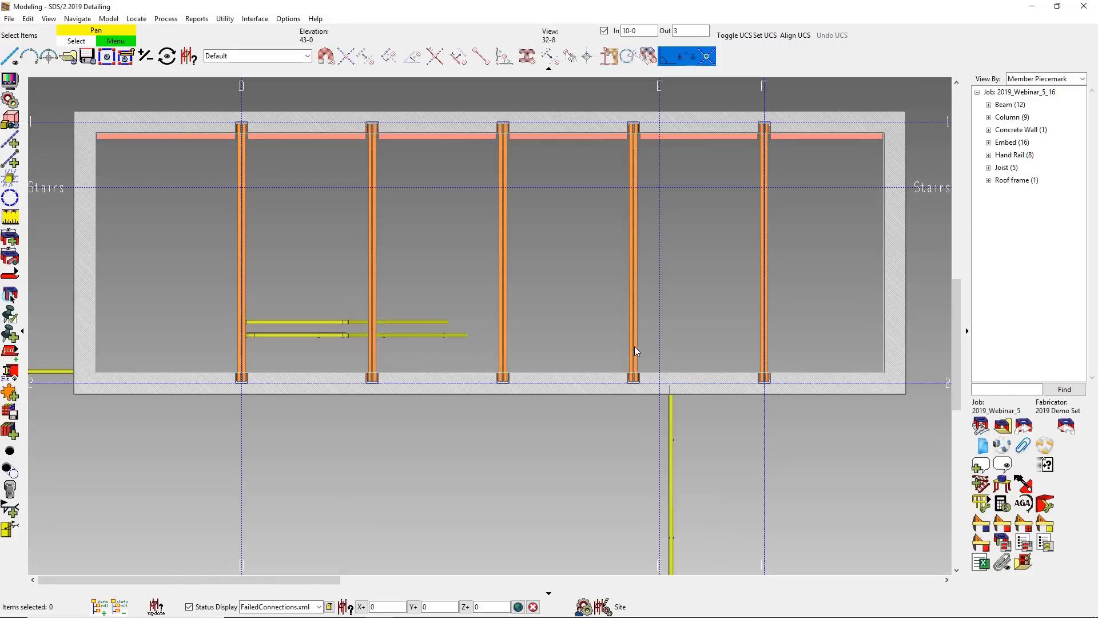
- Assign embed schedule entry em7 to the outer perimeter layout, create the embeds and check them in 3D
click(709, 334)
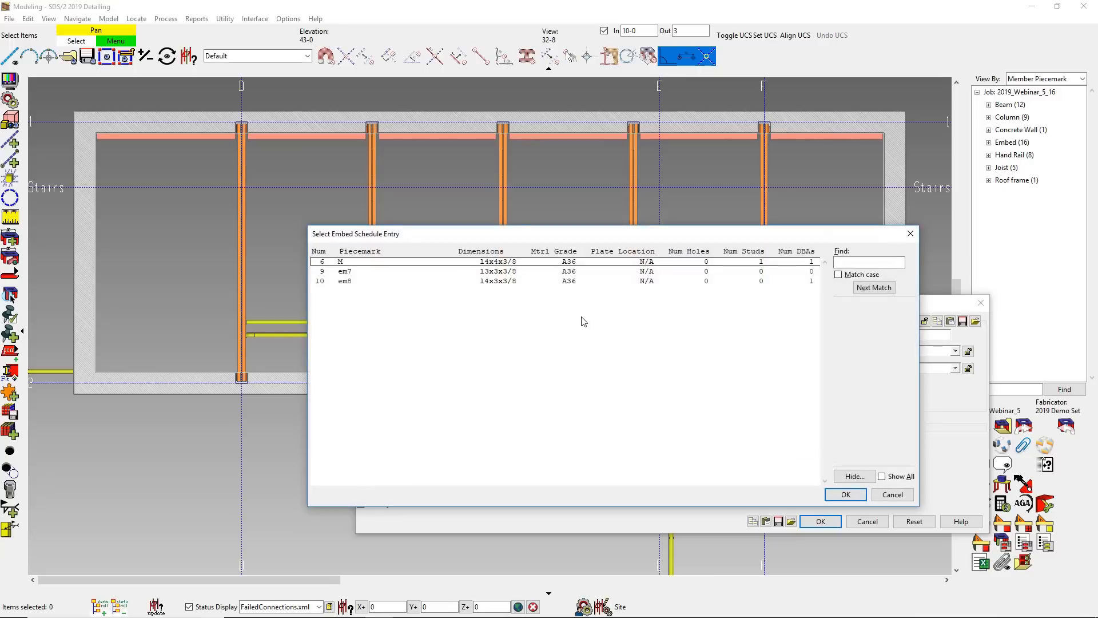
double_click(466, 273)
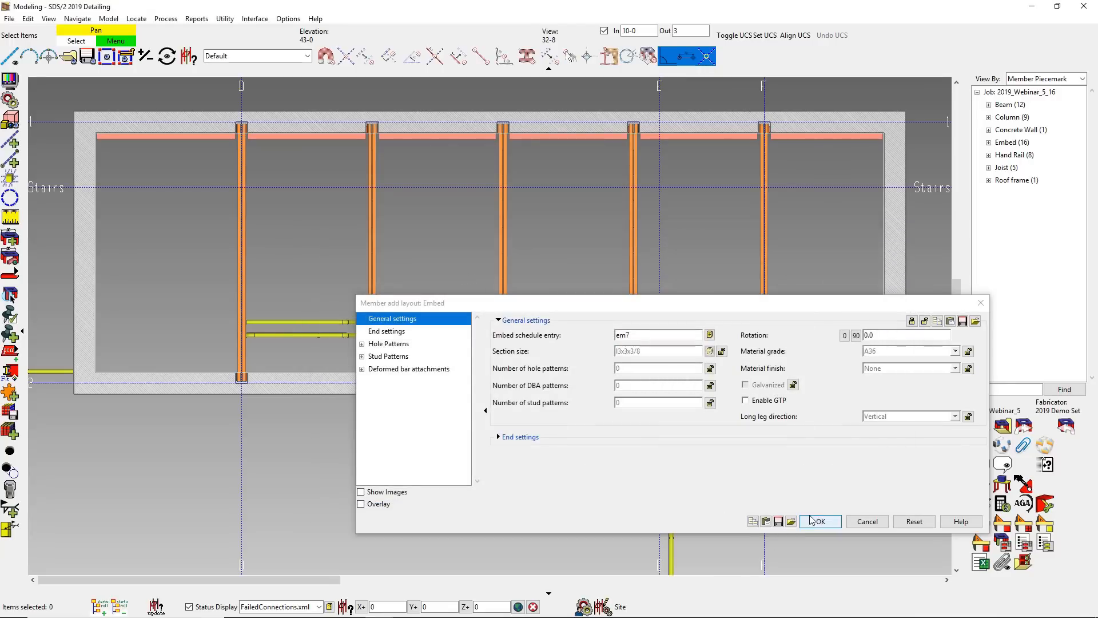
click(818, 520)
shift+middle_drag(674, 392, 742, 224)
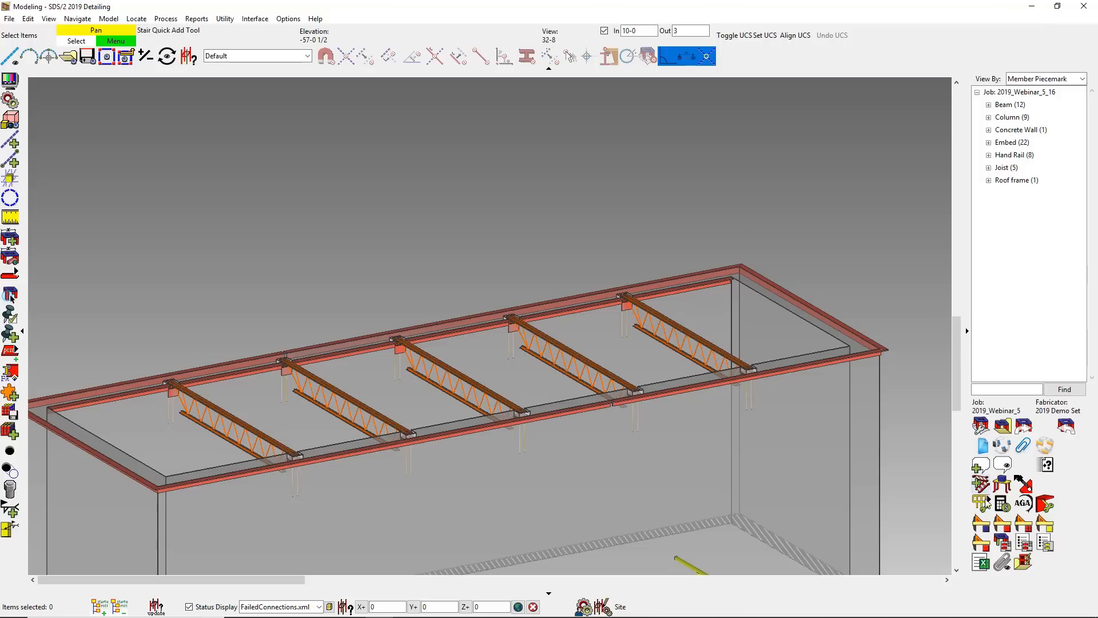
- Detail all member piecemarks and all submaterial in the job
click(1002, 526)
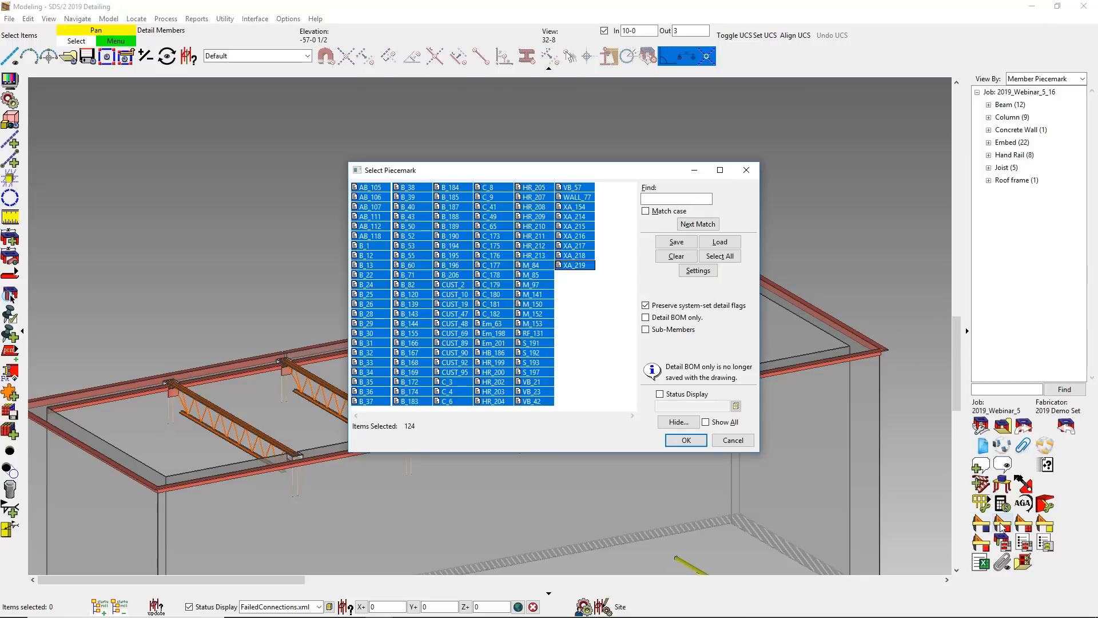
click(689, 442)
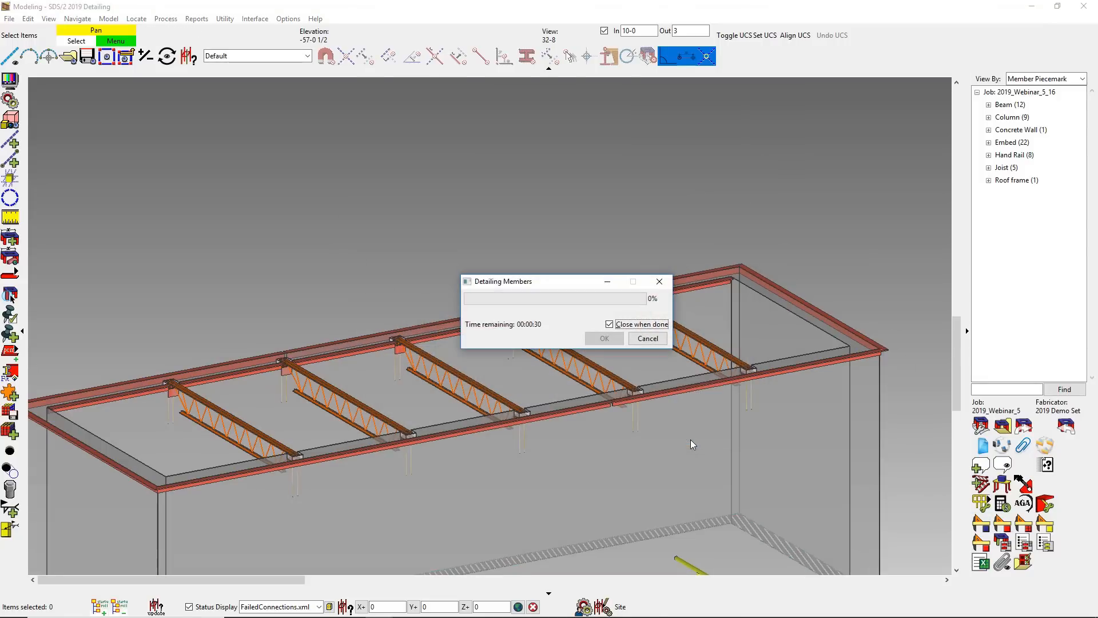
click(1044, 526)
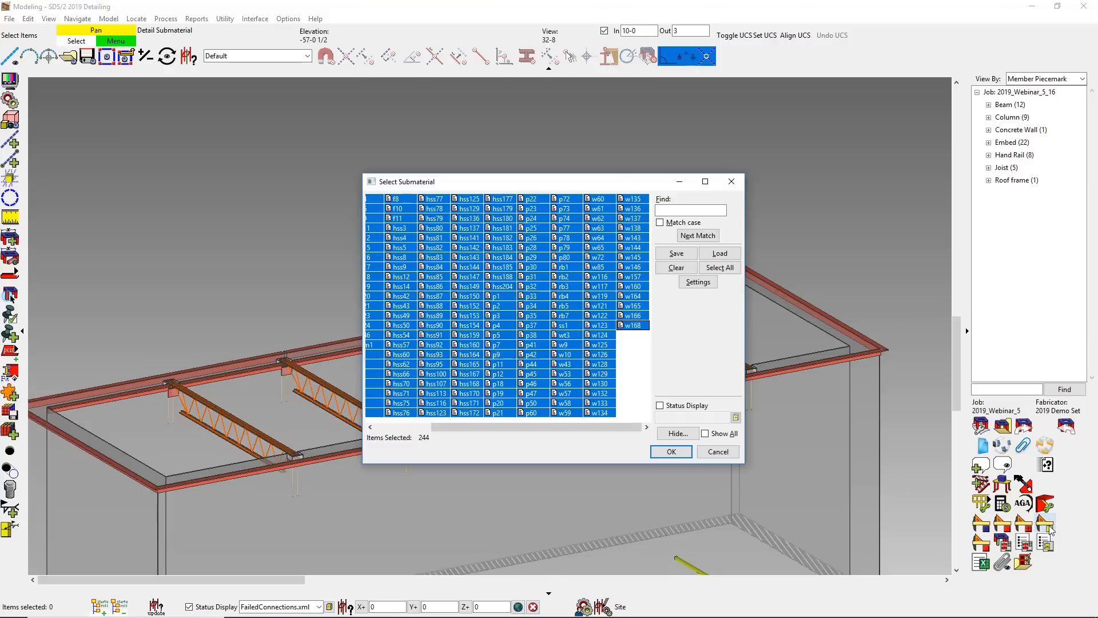
click(671, 451)
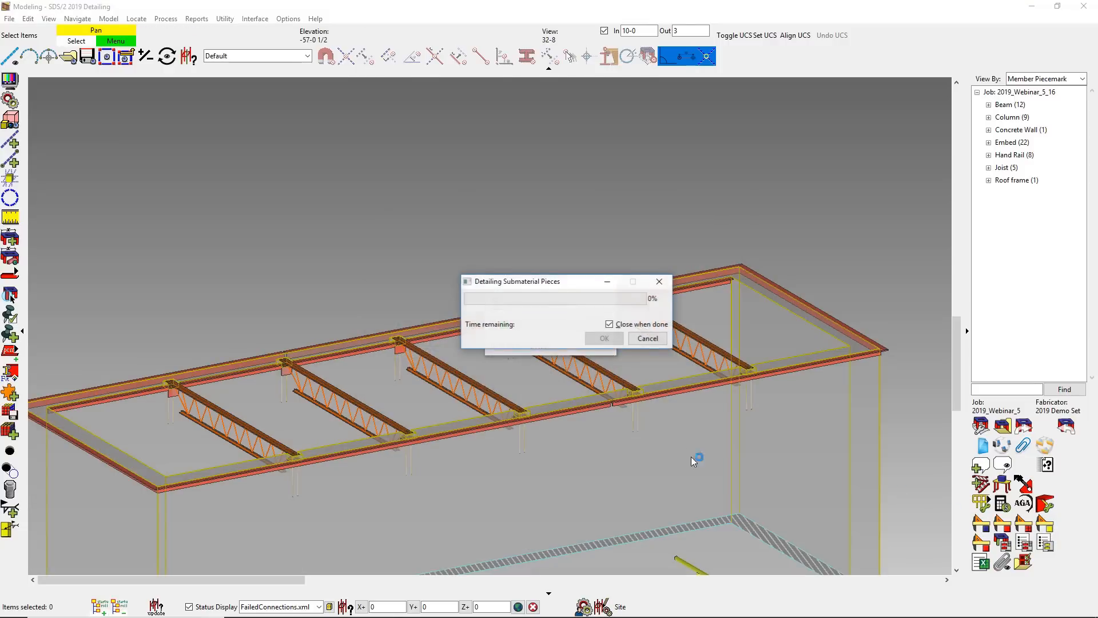
- Select erection view 0-0 for detailing and set its steel member style to Wire
click(982, 522)
click(388, 287)
click(687, 282)
click(141, 56)
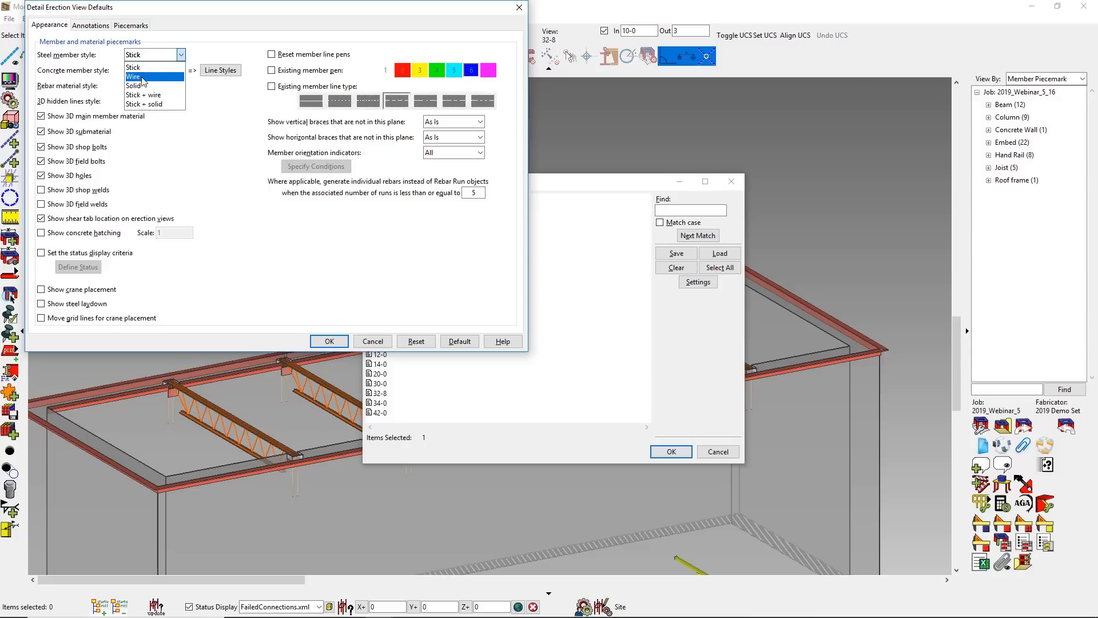
click(143, 81)
- Enable the dimensioned and scaled anchor bolt layout, set its scale factor, and generate erection view 0-0
click(90, 25)
click(84, 199)
click(85, 239)
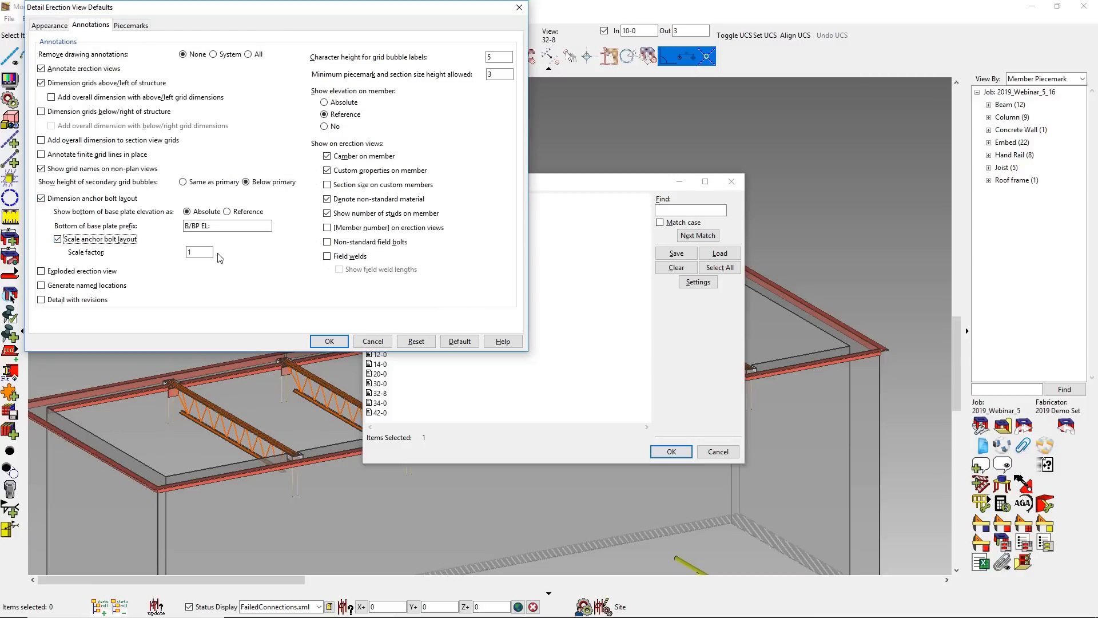
double_click(208, 252)
click(329, 341)
click(671, 452)
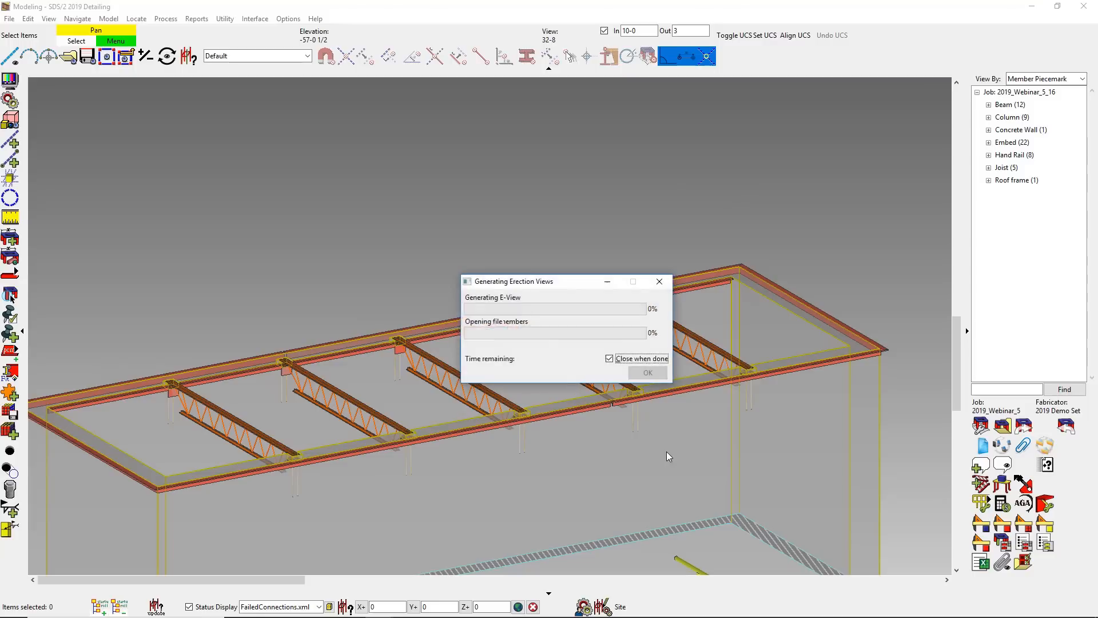
- Detail erection view 5
click(981, 525)
click(420, 337)
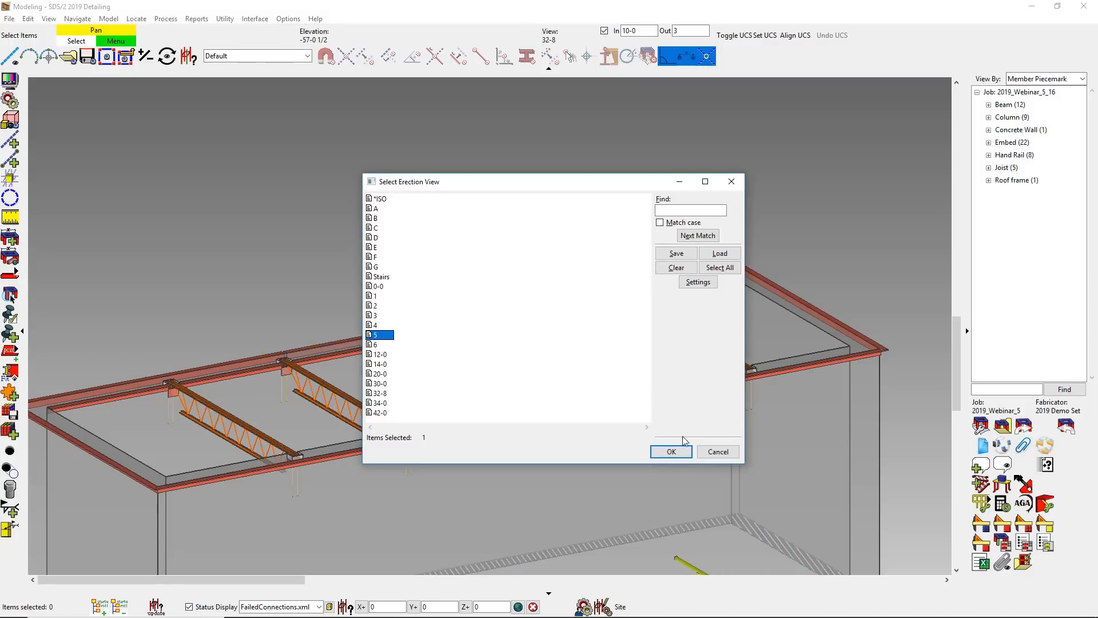
click(672, 451)
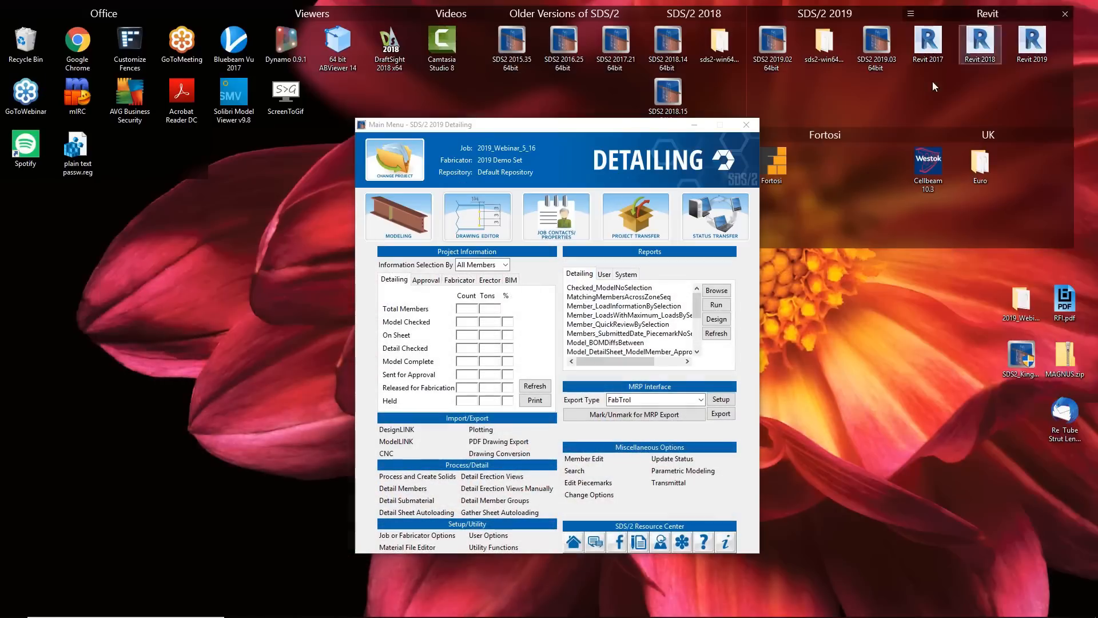
- Switch to the Drawing Editor and open the beam drawing B_25
click(474, 233)
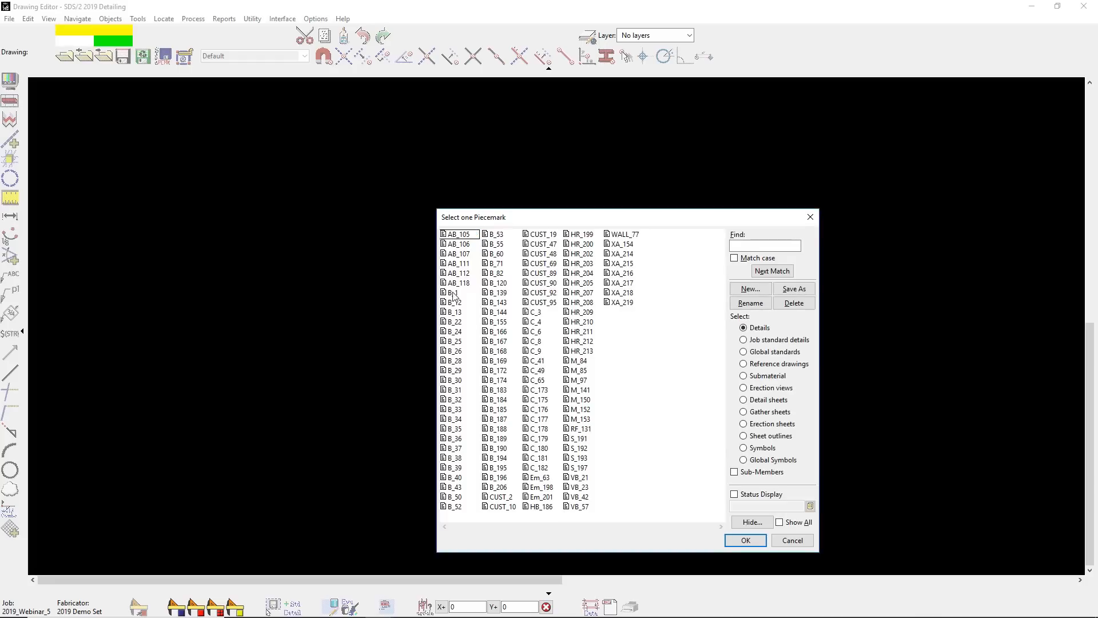
click(454, 293)
double_click(454, 293)
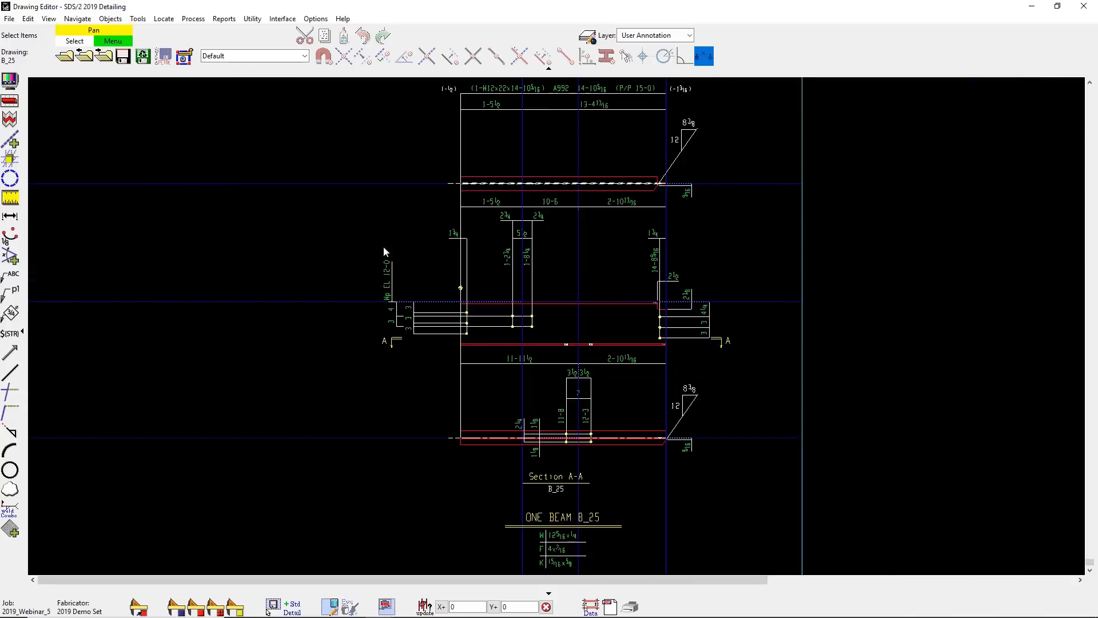
- Open the beam drawing B_50 and review its detail and bill of material
click(65, 56)
click(456, 496)
double_click(457, 498)
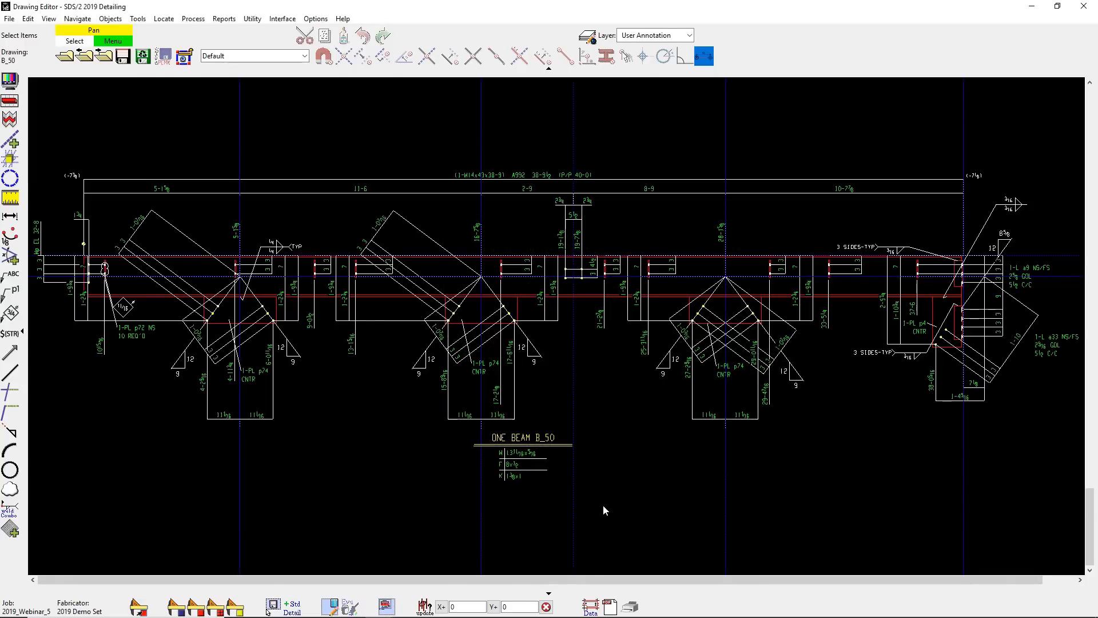
key(d)
click(506, 223)
click(478, 487)
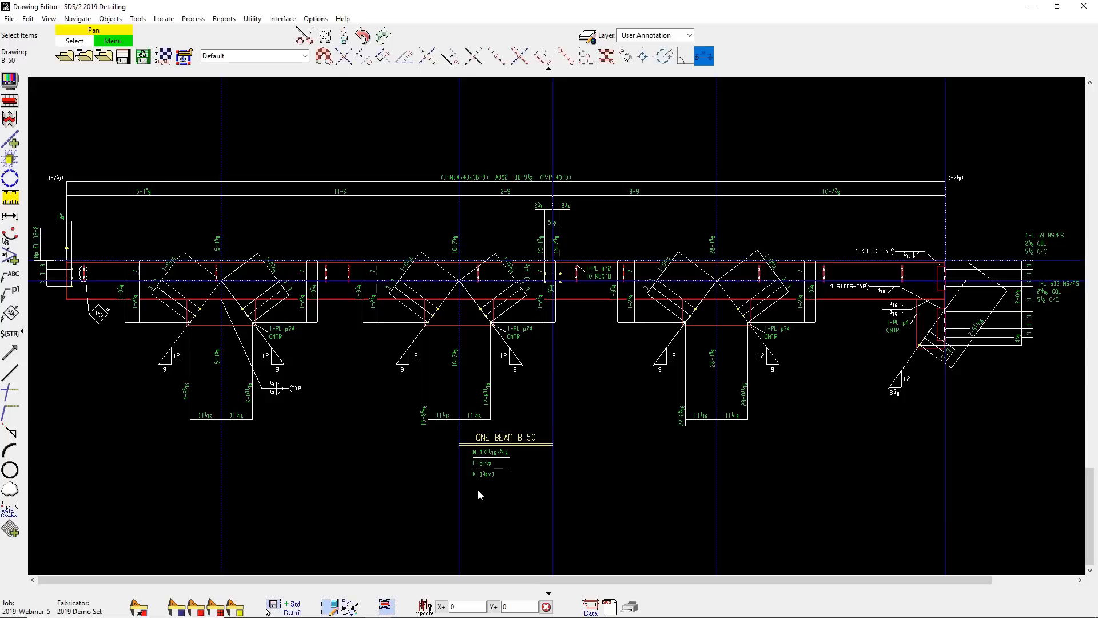
click(329, 604)
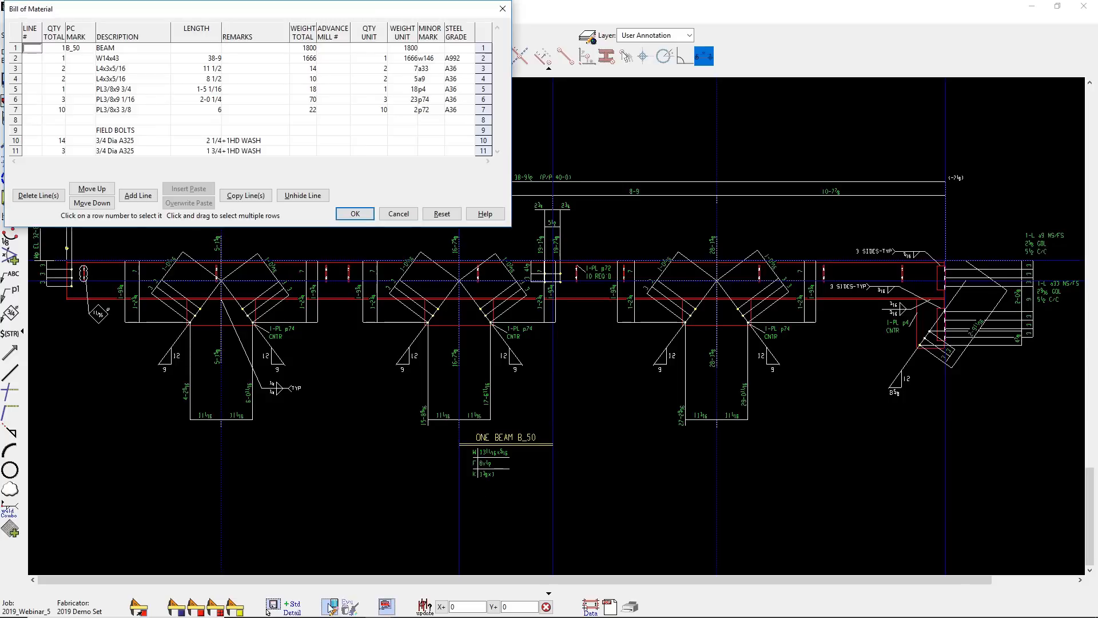
click(355, 215)
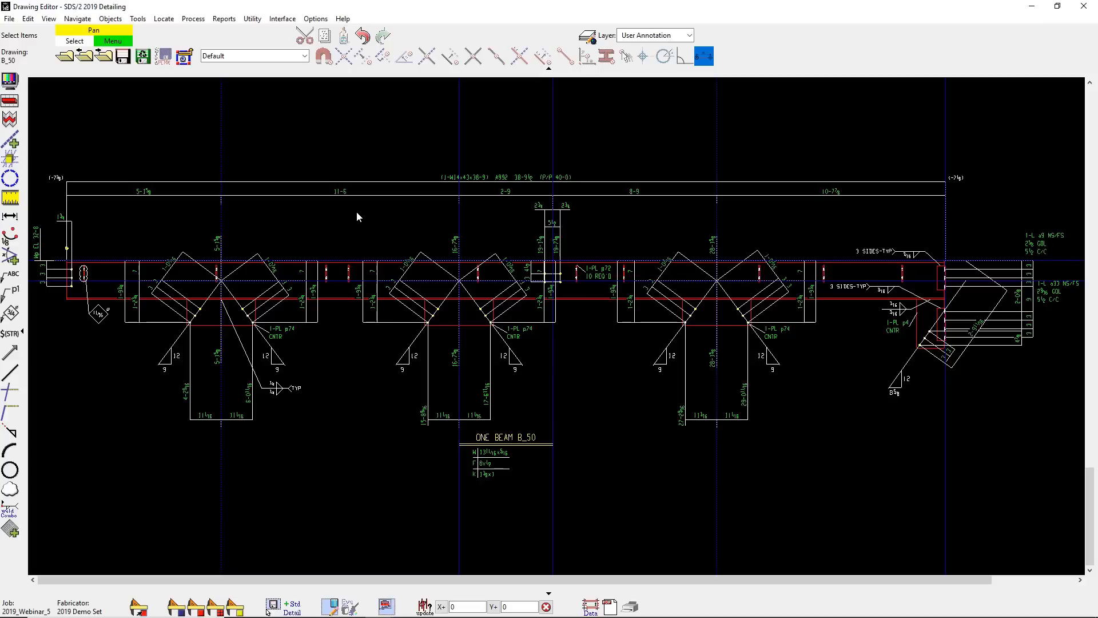
- Open the erection view drawing 0-0 and examine the base plate dimensions and grid layout
click(66, 58)
click(743, 387)
double_click(449, 237)
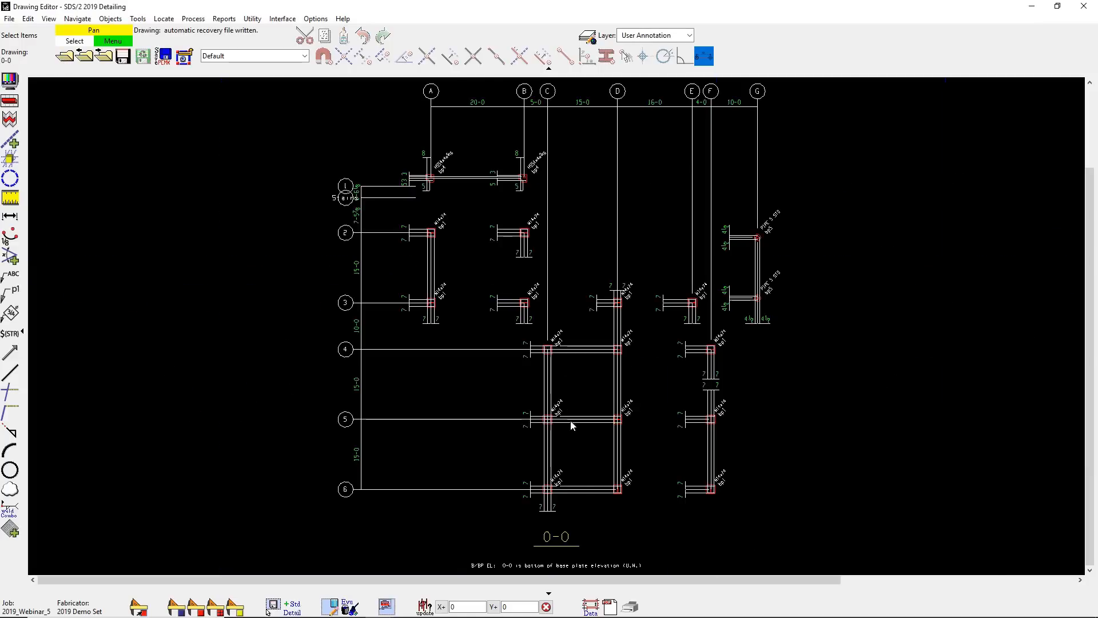
scroll(561, 522, up, 3)
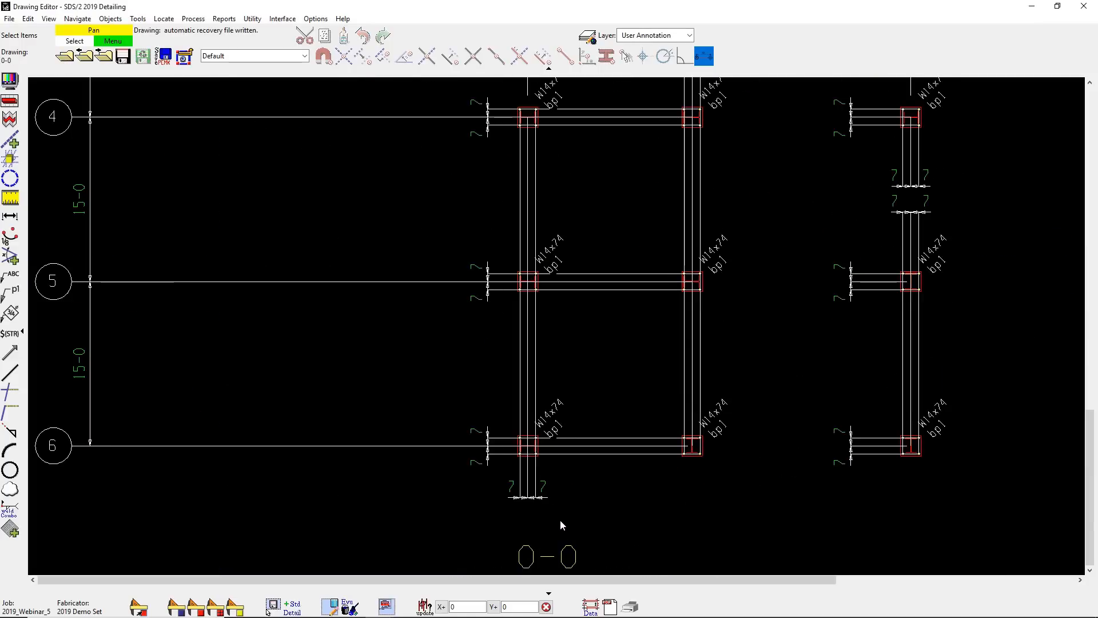
scroll(558, 519, down, 4)
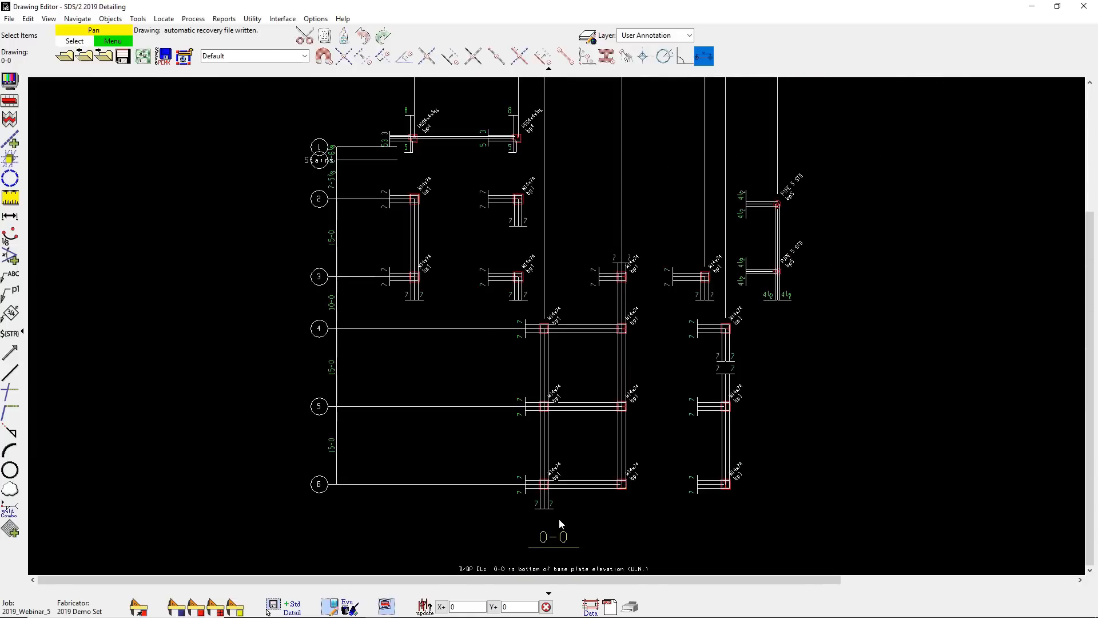
middle_drag(527, 326, 518, 420)
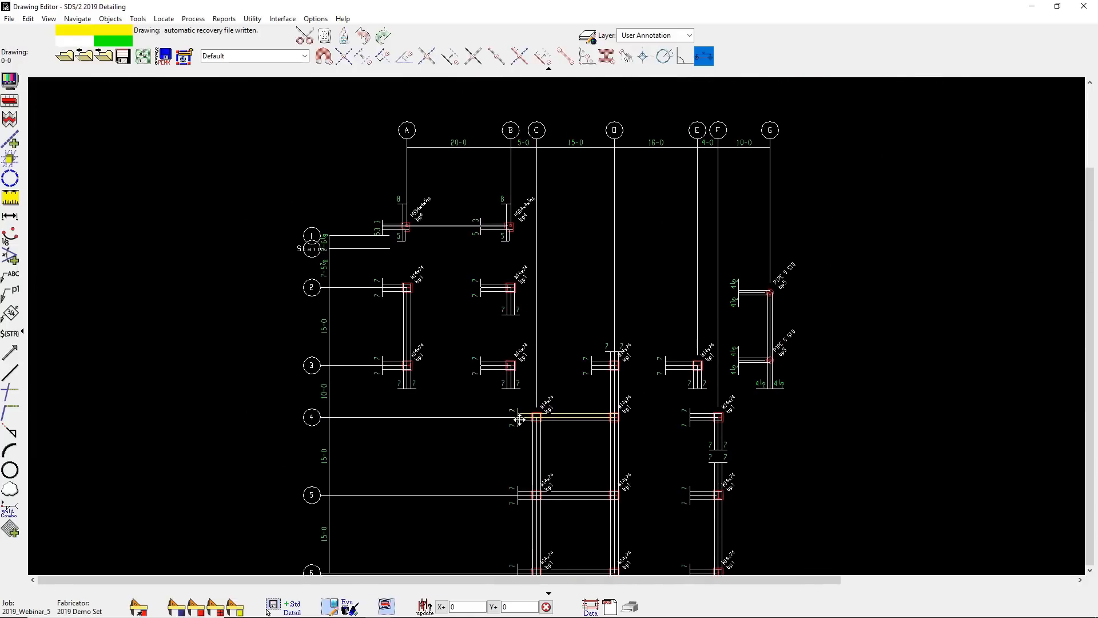
- Open erection view 5 and start the erection view cleanup for several members
click(65, 56)
double_click(449, 276)
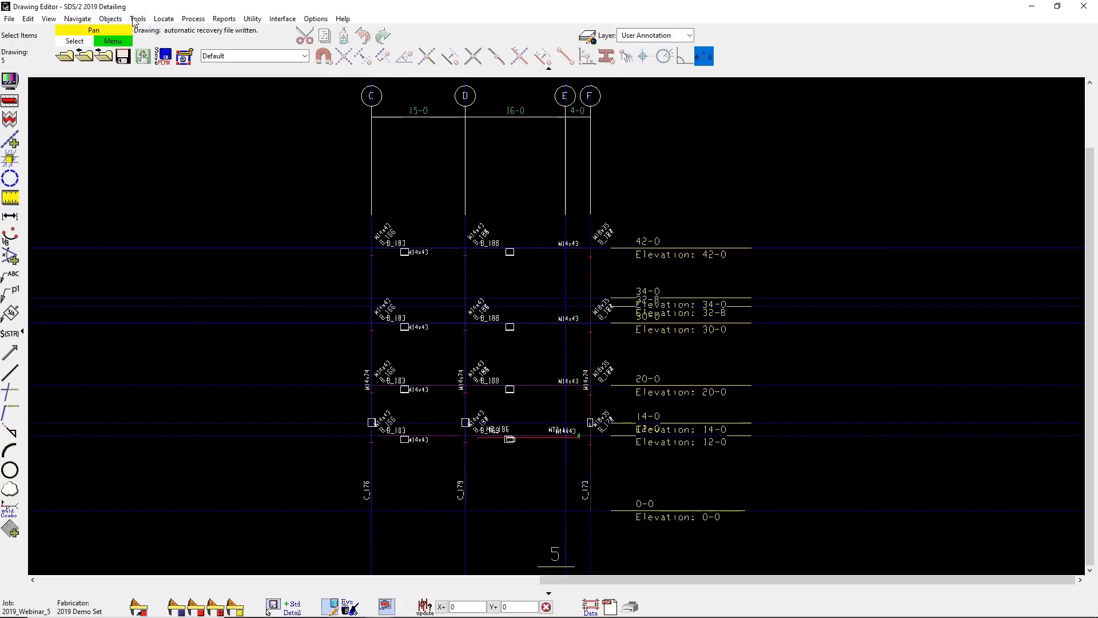
click(135, 20)
mouse_move(175, 40)
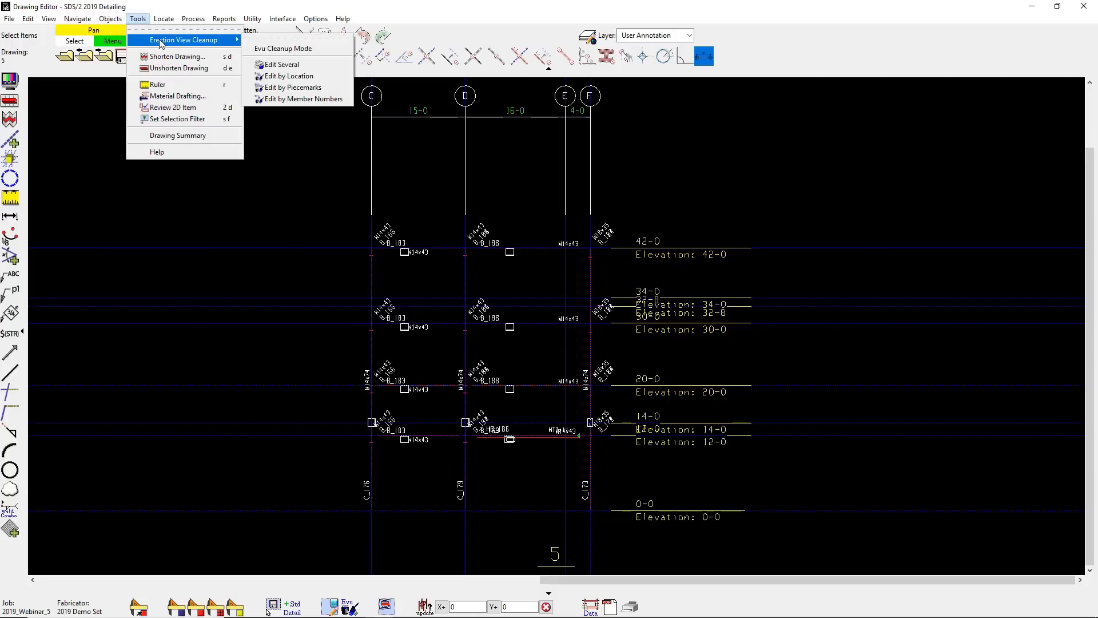
click(283, 64)
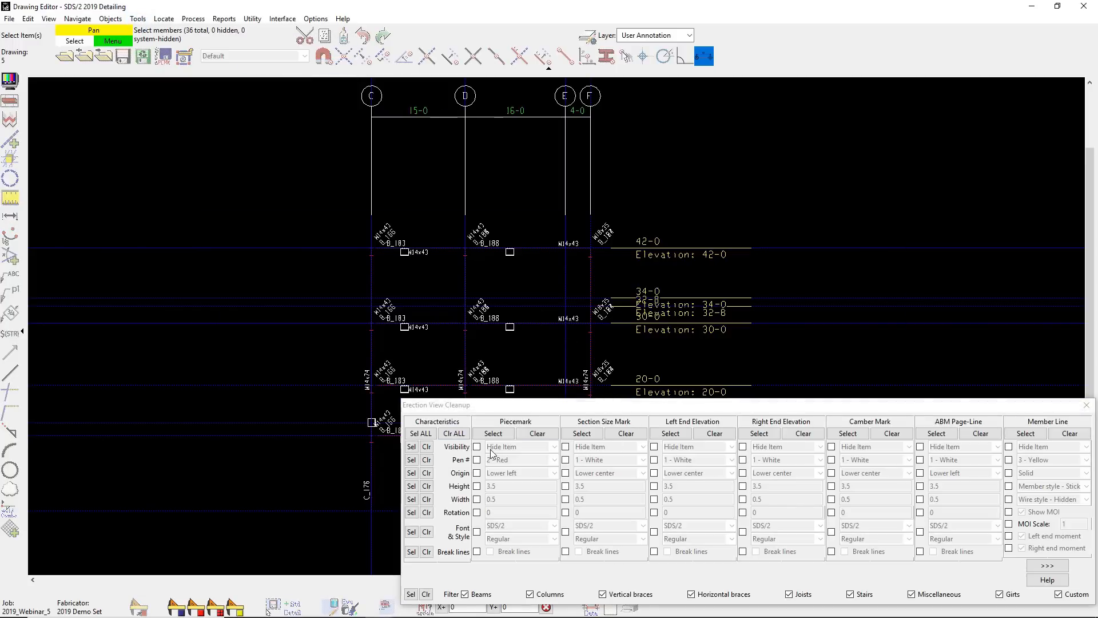
- Set the cleanup visibility to show piecemarks and member lines and hide section sizes, end elevations, camber marks and ABM page-lines
click(476, 447)
click(565, 447)
click(653, 446)
click(532, 446)
click(519, 468)
click(742, 446)
click(831, 446)
click(920, 446)
click(1008, 447)
click(1062, 448)
click(1055, 470)
click(1046, 565)
- Apply the visibility settings to all members in erection view 5 and finish the cleanup
drag(870, 545, 247, 176)
right_click(270, 178)
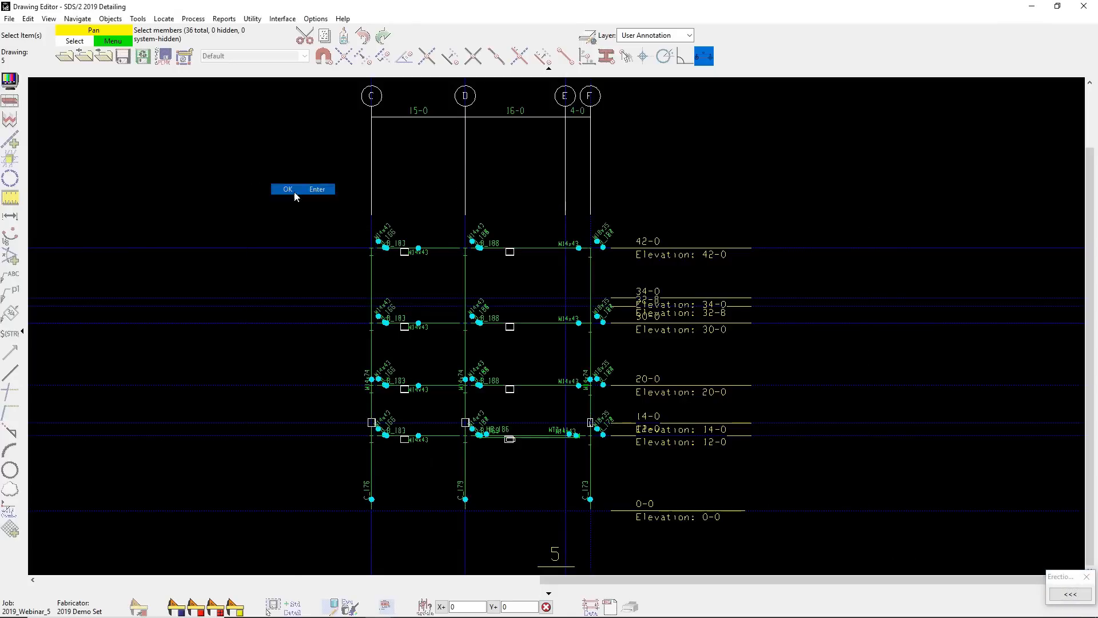
click(294, 191)
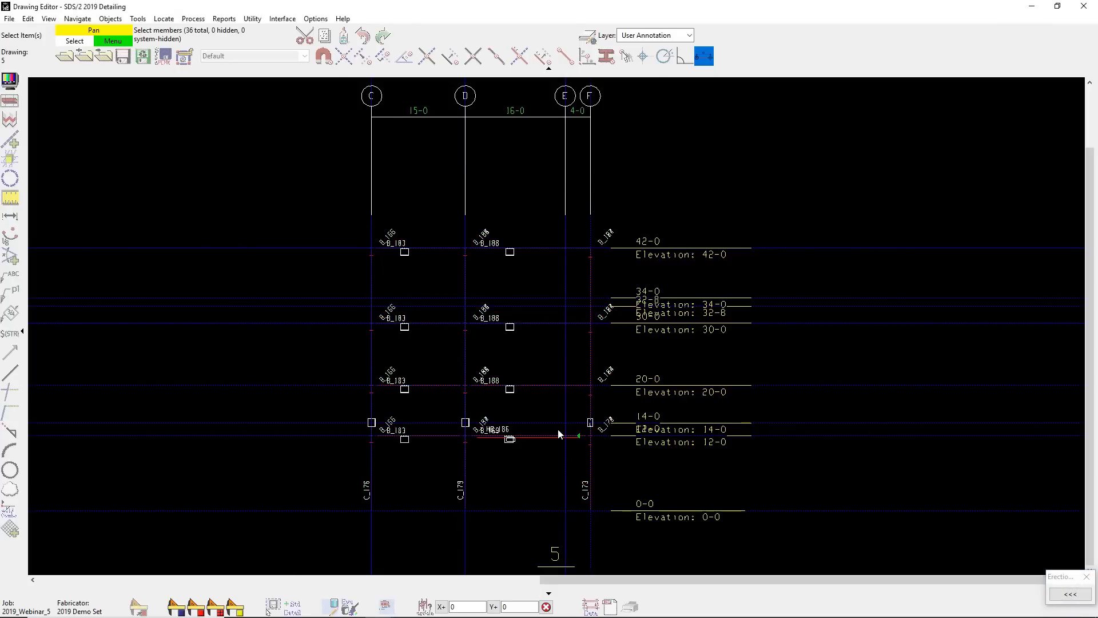
scroll(558, 428, up, 5)
right_click(541, 386)
click(551, 393)
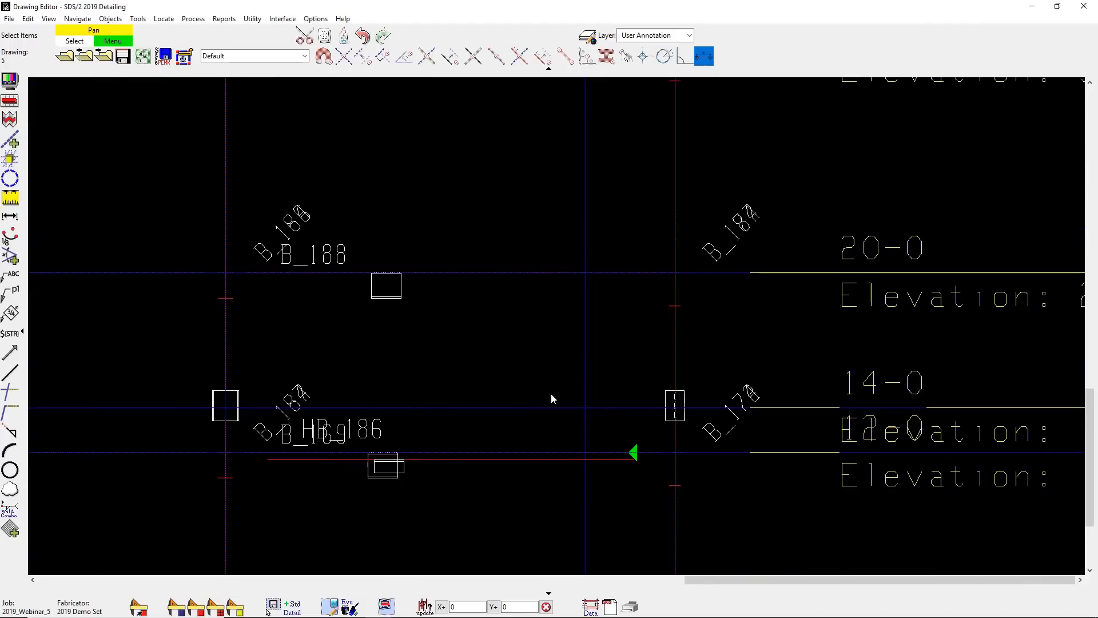
- Add a rectangular magnifier annotated Moment around the moment connection at grid F, elevation 12-0, and place its detail beside the elevation labels
click(109, 19)
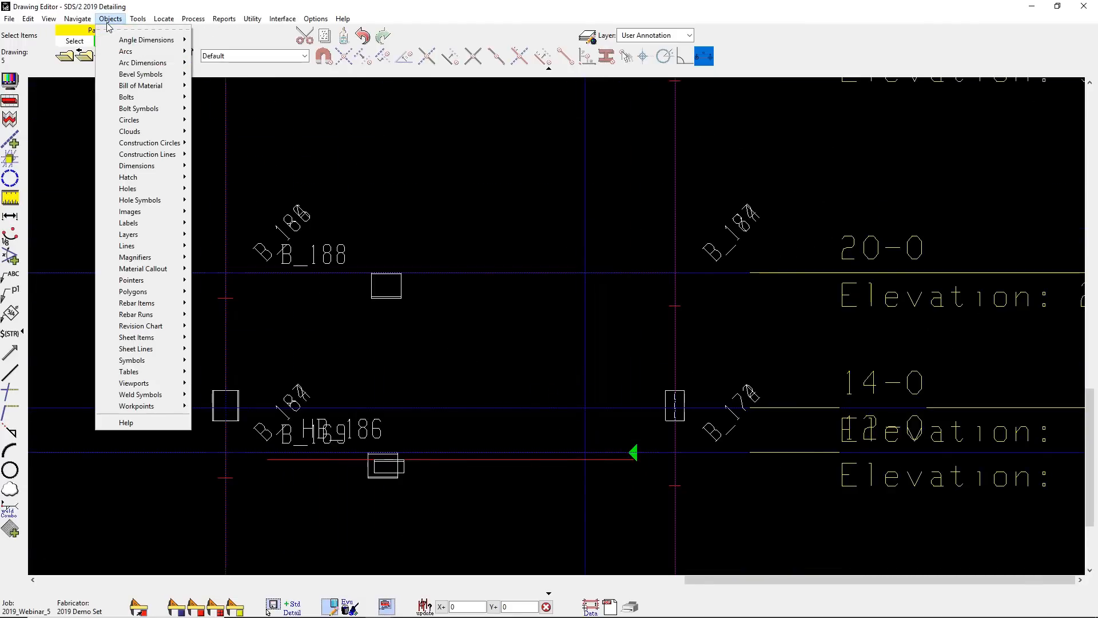
mouse_move(150, 258)
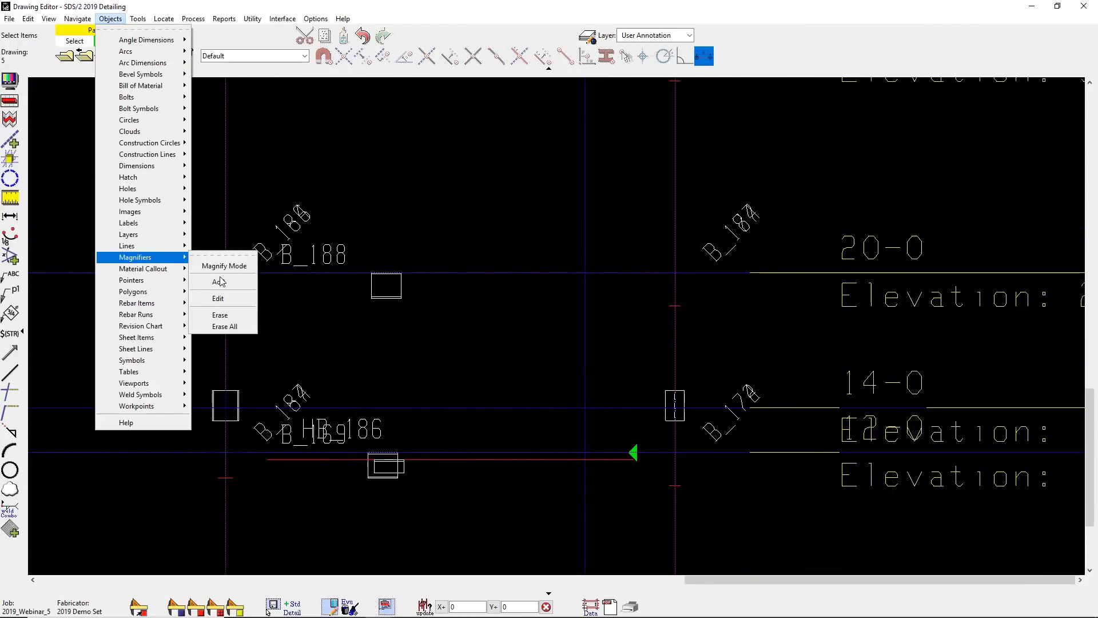
click(220, 281)
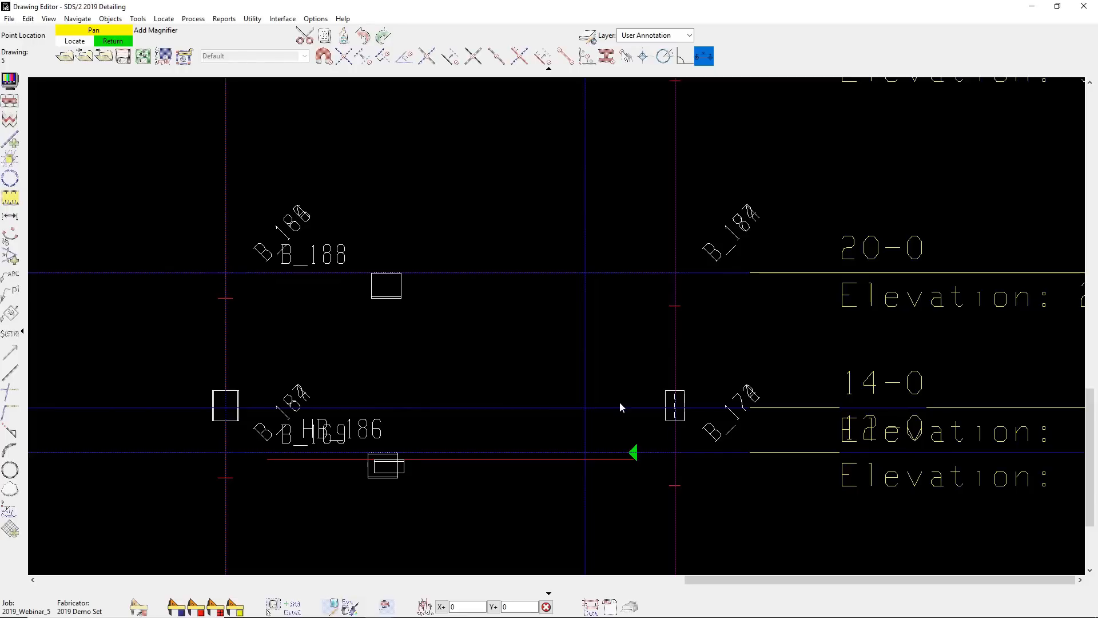
click(557, 394)
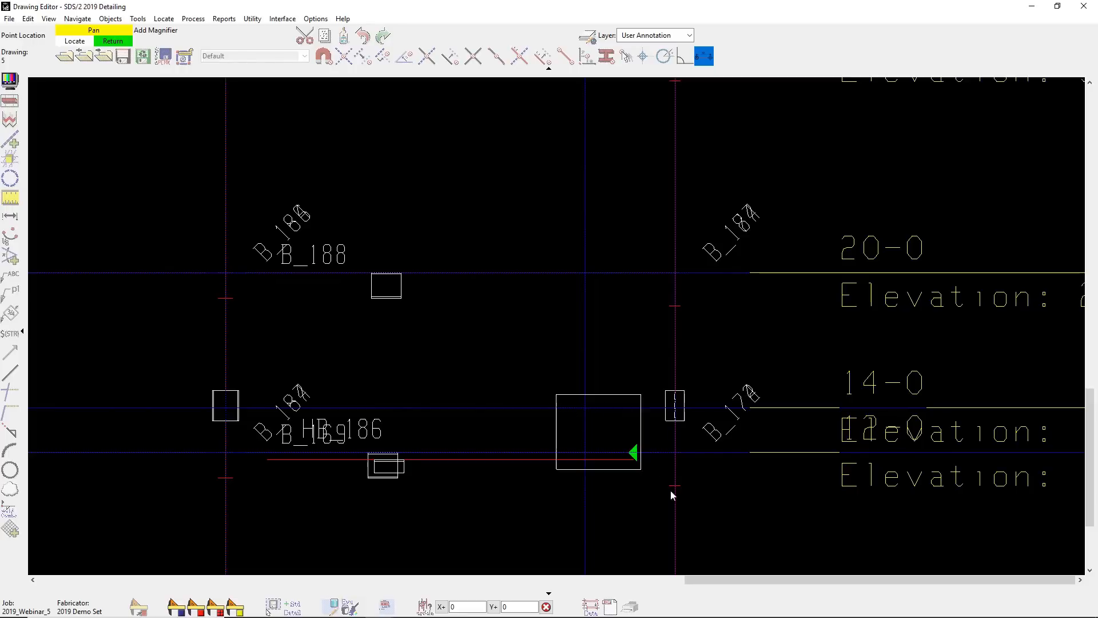
click(741, 541)
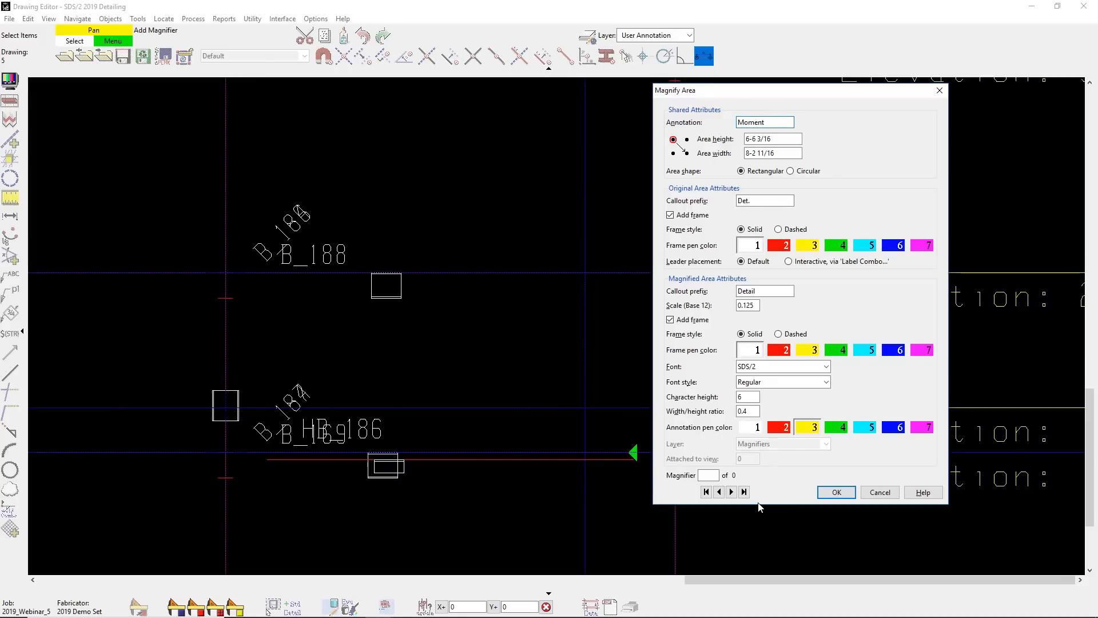
scroll(521, 470, down, 2)
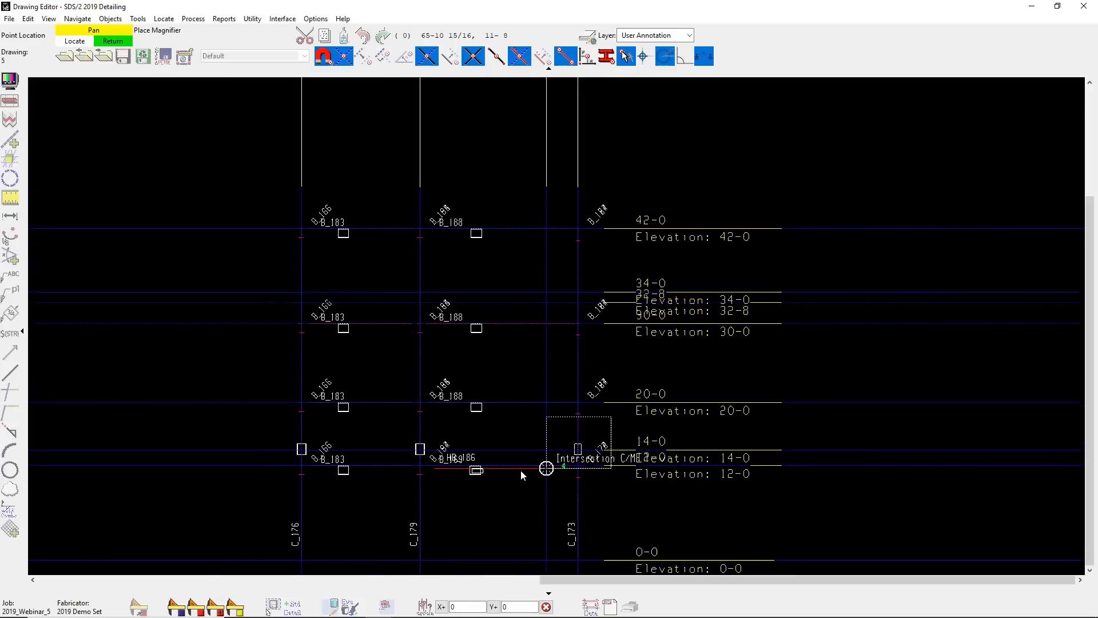
click(718, 511)
- Open the magnified drawing of the Moment magnifier from erection view 5
click(740, 519)
right_click(741, 512)
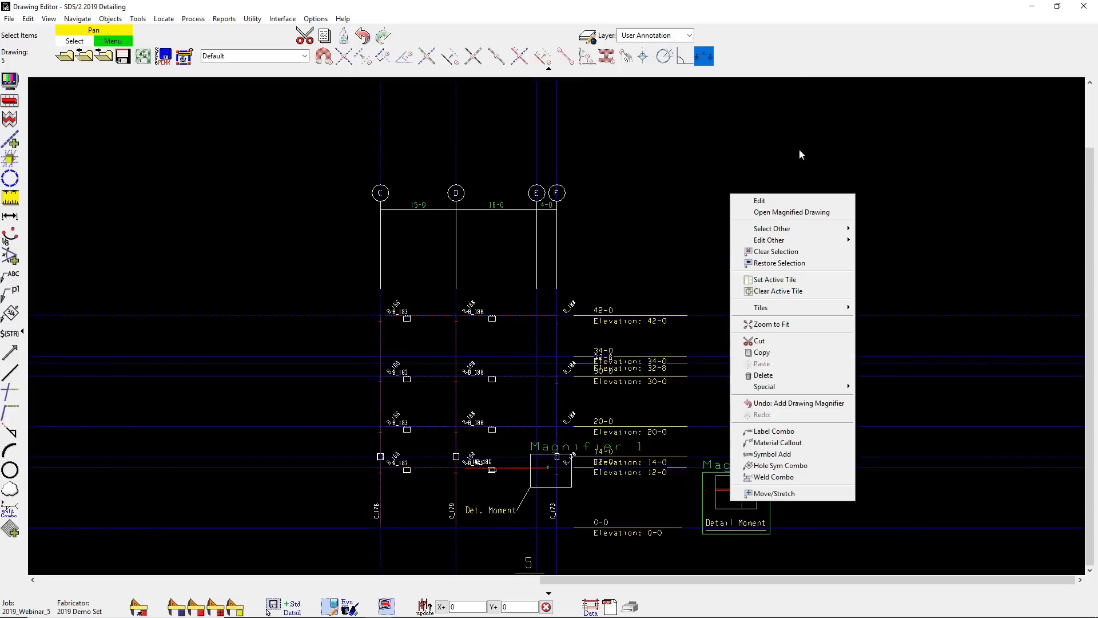
click(791, 214)
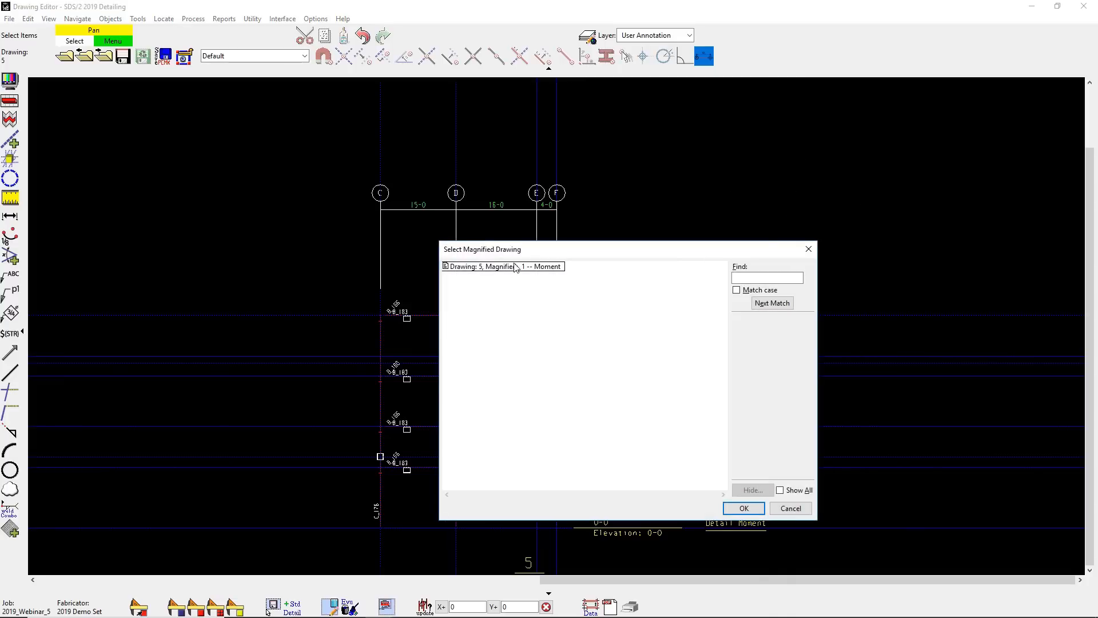
click(516, 267)
click(744, 507)
click(531, 347)
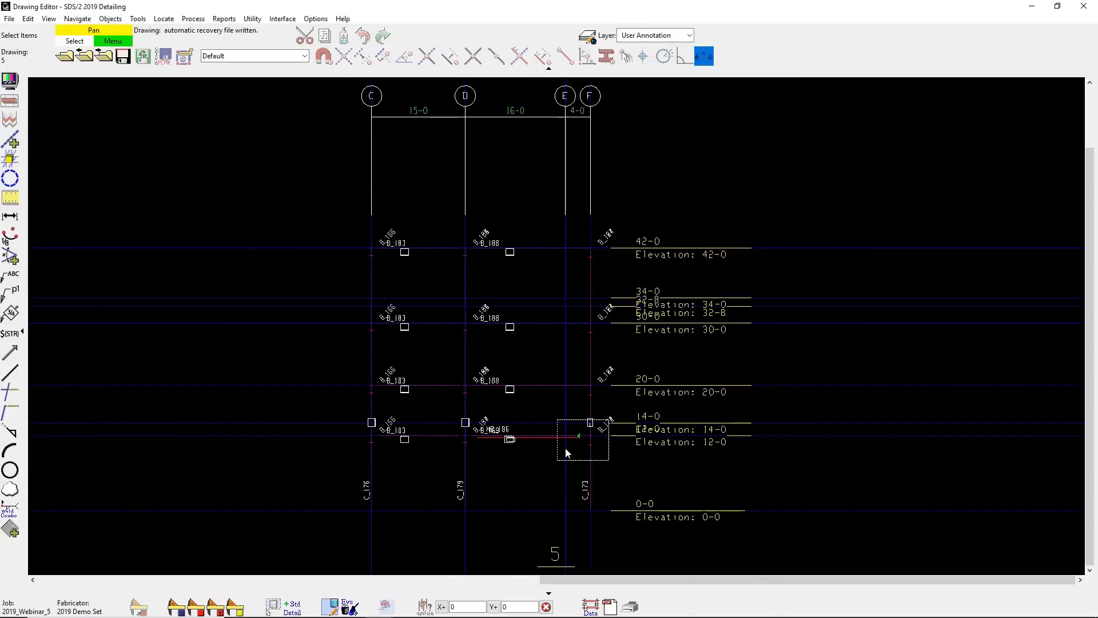
- Change the member style of beam B_169 to Wire in the magnified drawing
scroll(569, 439, up, 5)
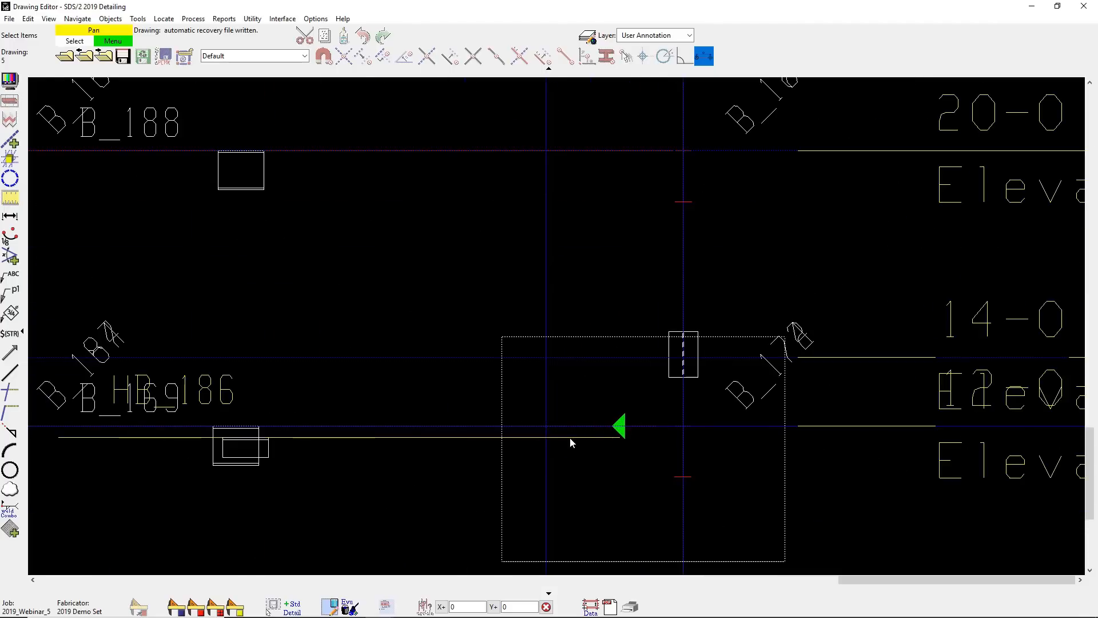
double_click(620, 429)
click(439, 154)
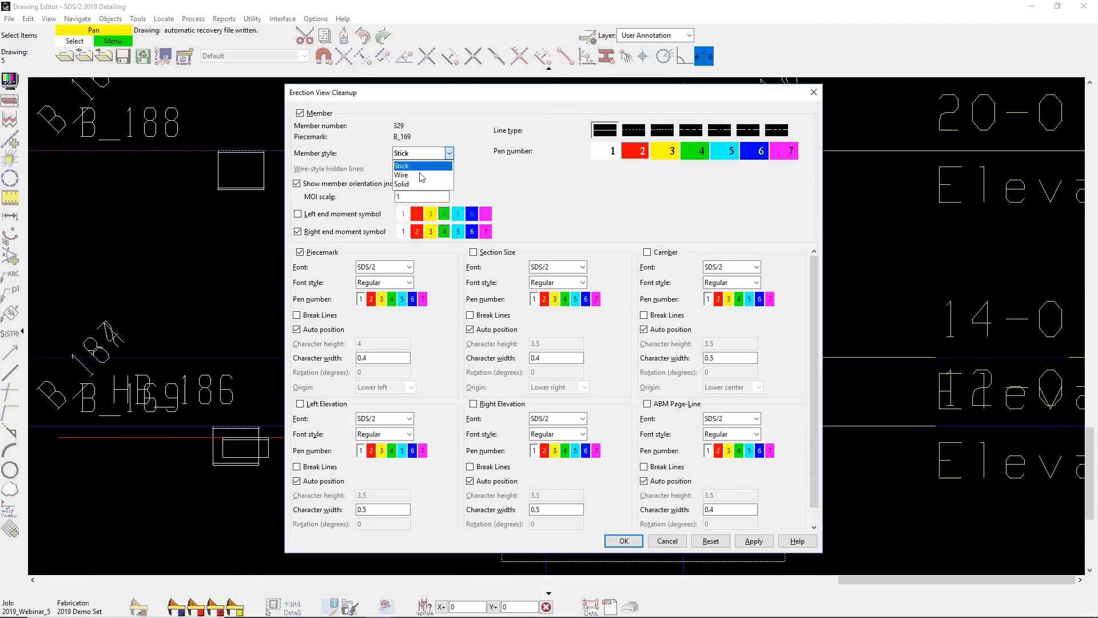
click(424, 174)
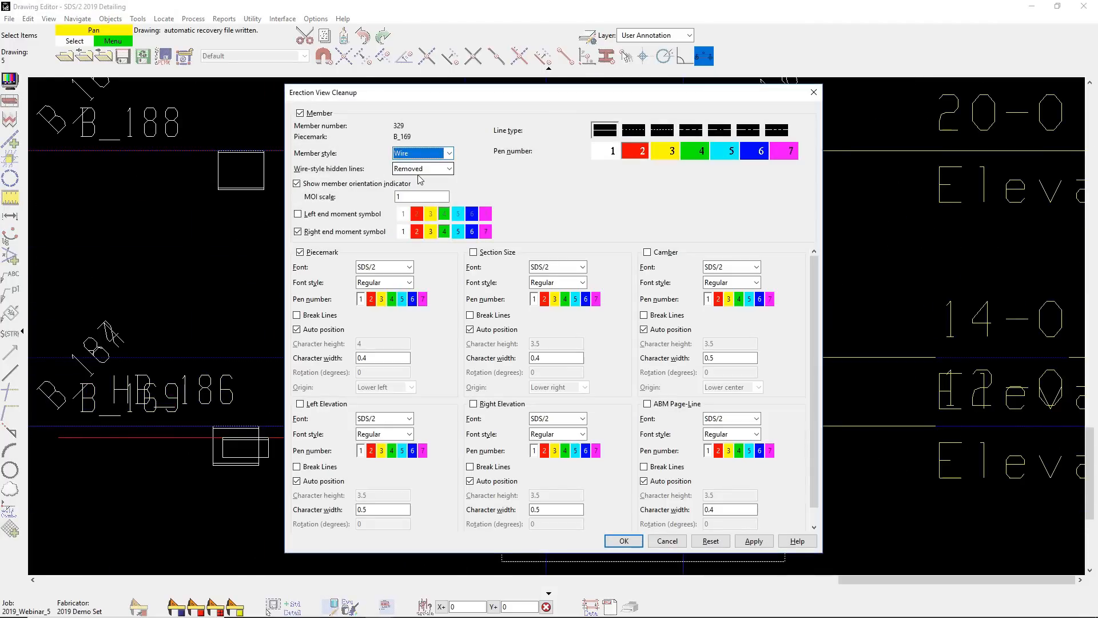
click(625, 541)
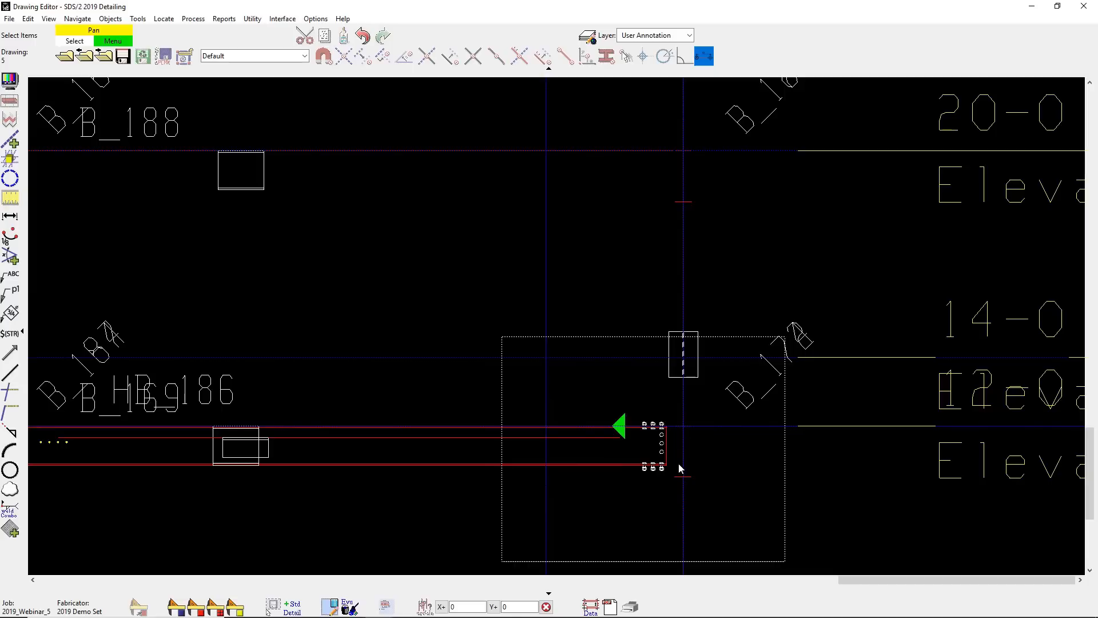
- Change the member style of the column at grid F to Wire
double_click(682, 388)
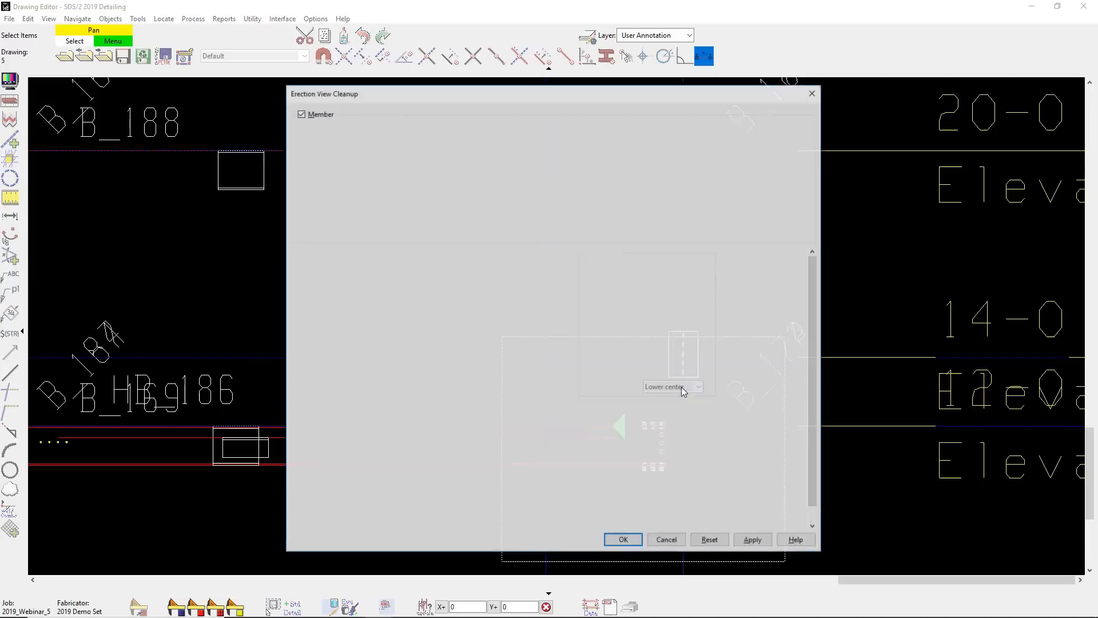
click(431, 153)
click(417, 173)
click(628, 543)
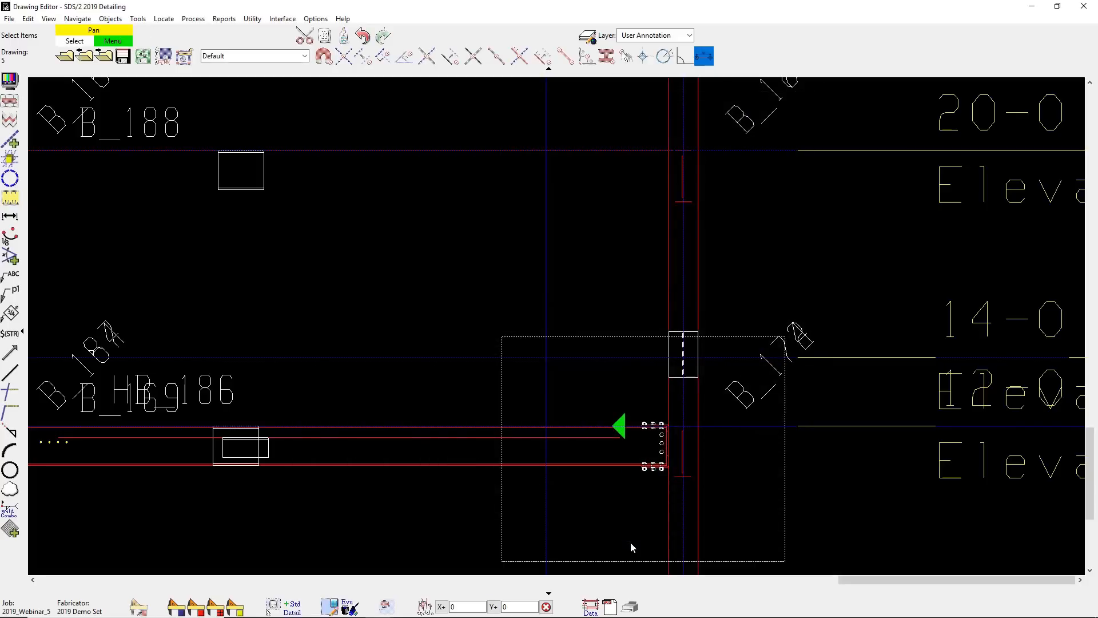
- Change the member style of beam B_174 at the grid F connection to Wire
double_click(682, 479)
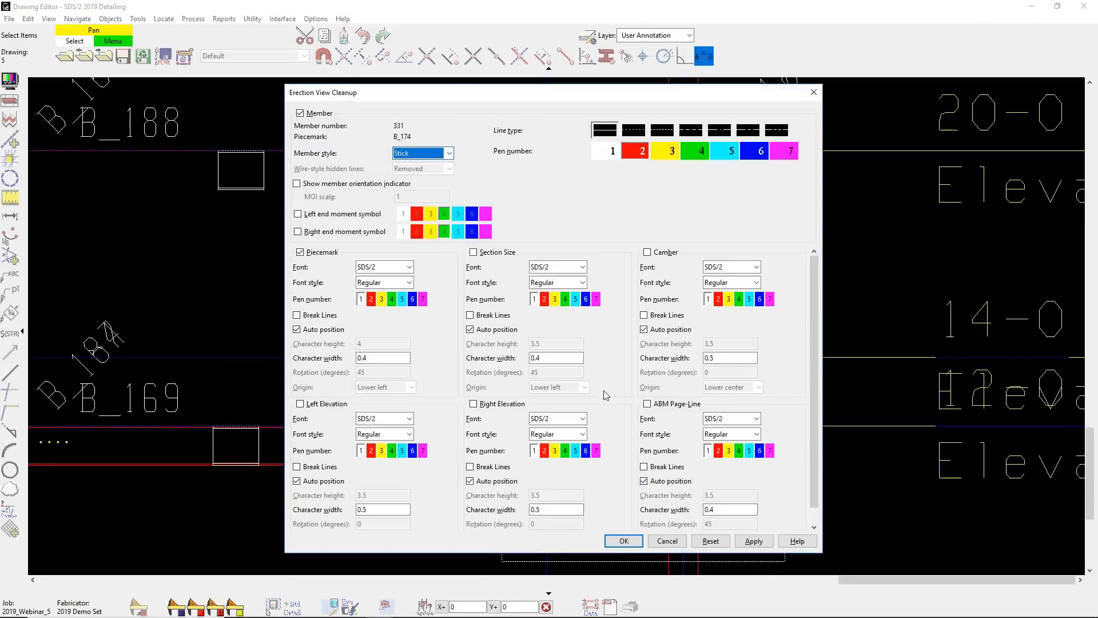
click(418, 153)
click(418, 172)
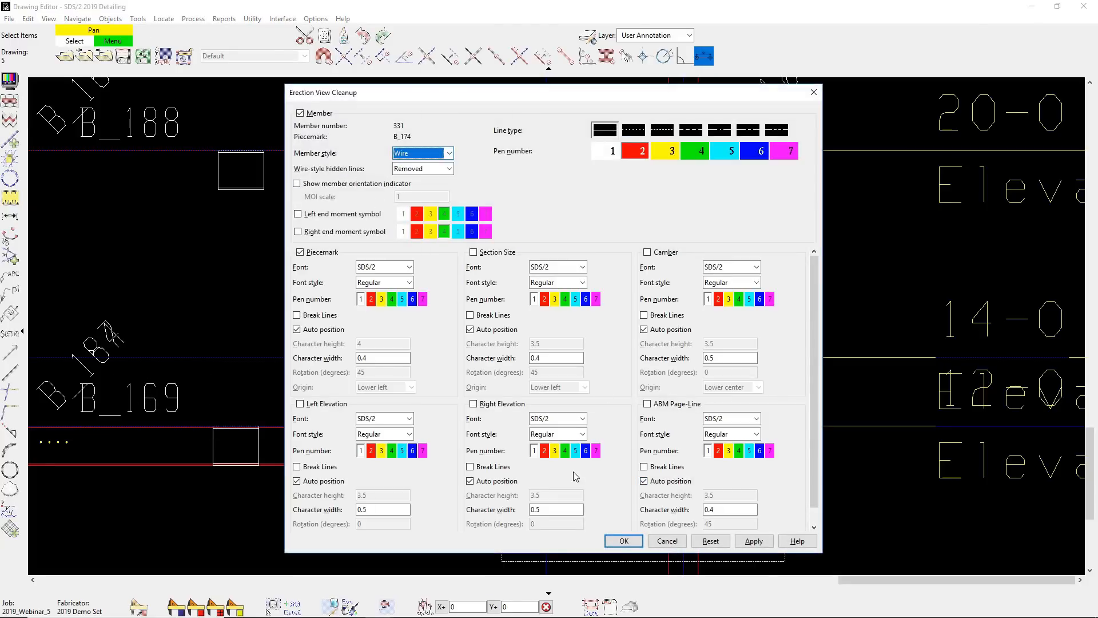
click(623, 541)
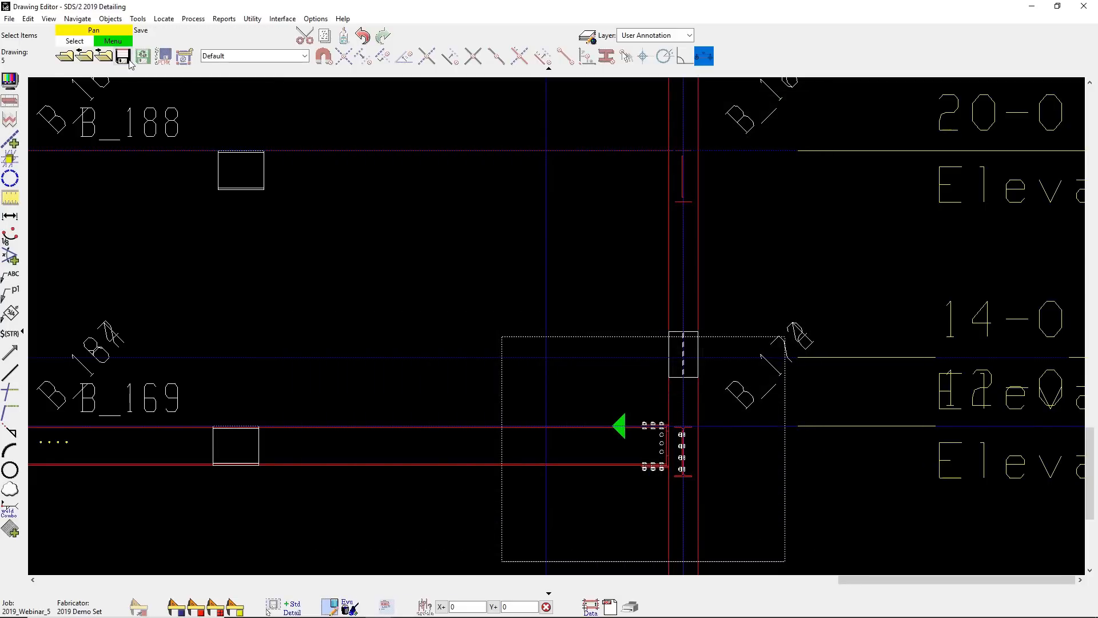
- Reopen erection view 5 and compare the Detail Moment magnifier with the original connection area
click(104, 57)
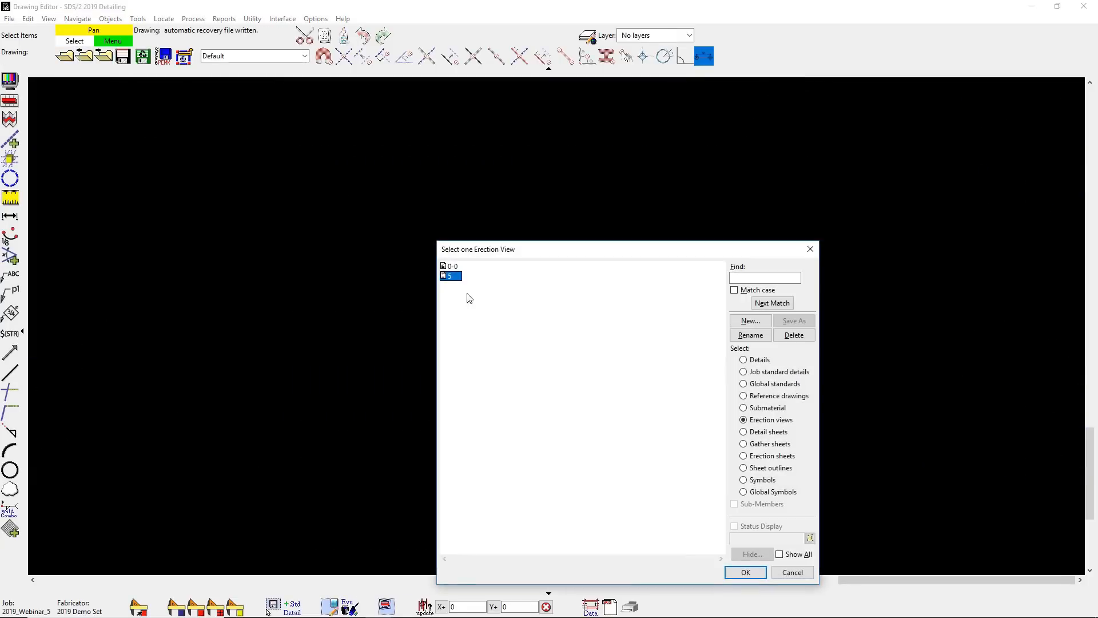
double_click(451, 276)
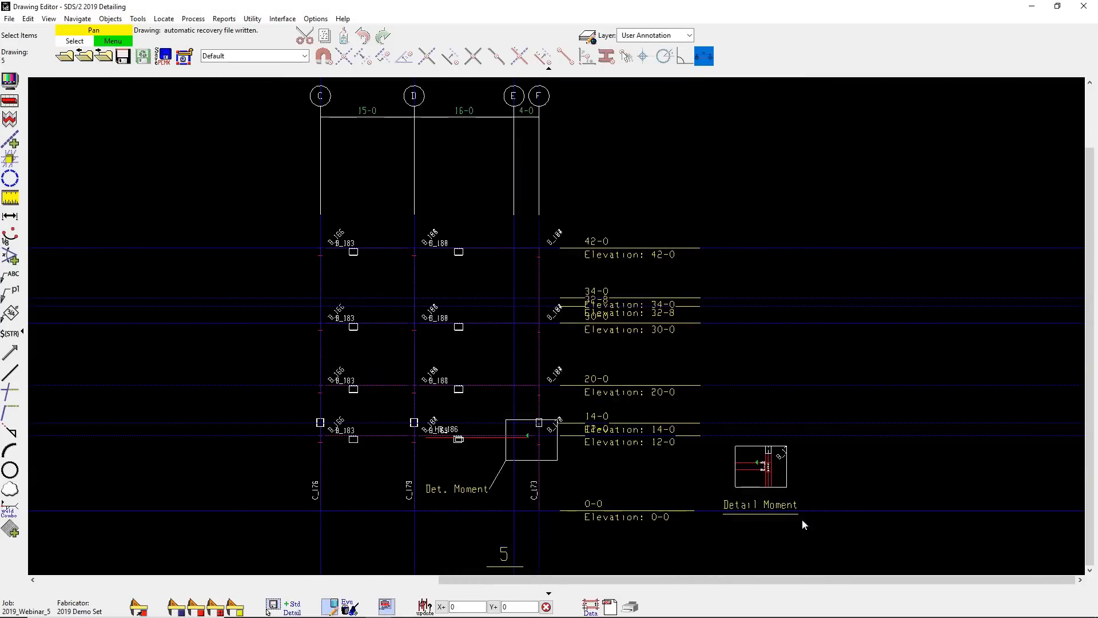
scroll(789, 518, up, 3)
scroll(786, 507, up, 2)
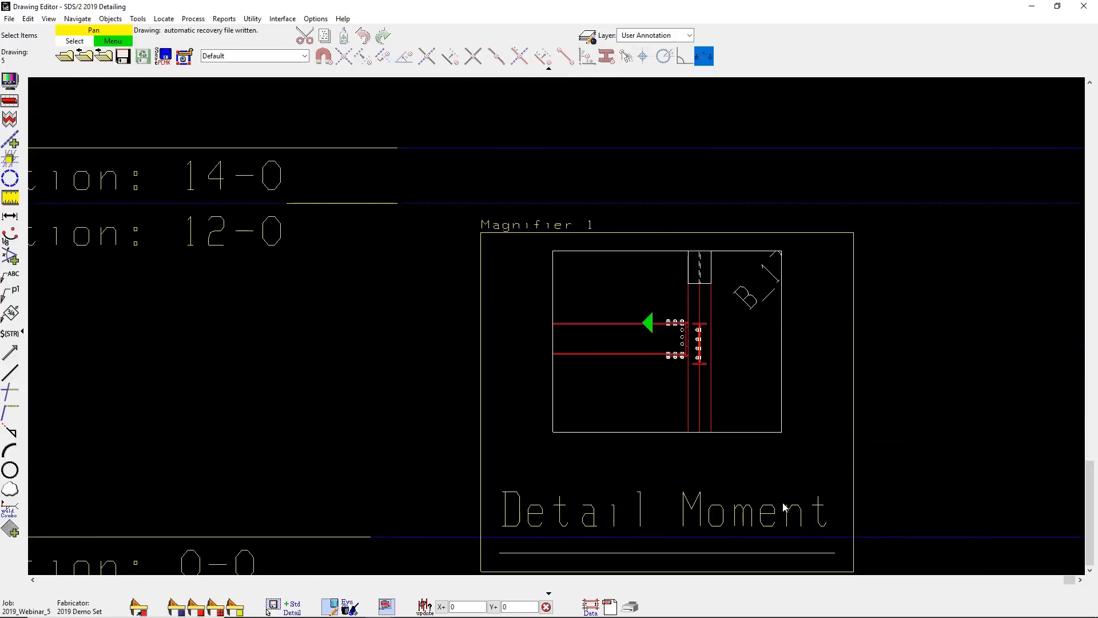
scroll(785, 507, down, 3)
scroll(209, 366, up, 4)
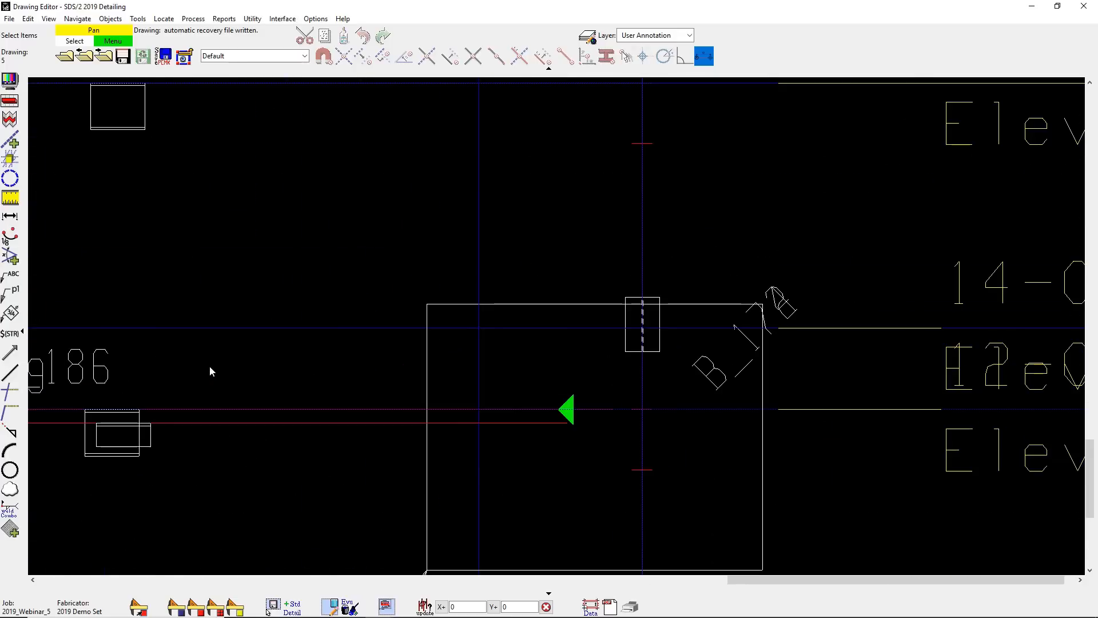
scroll(210, 365, down, 3)
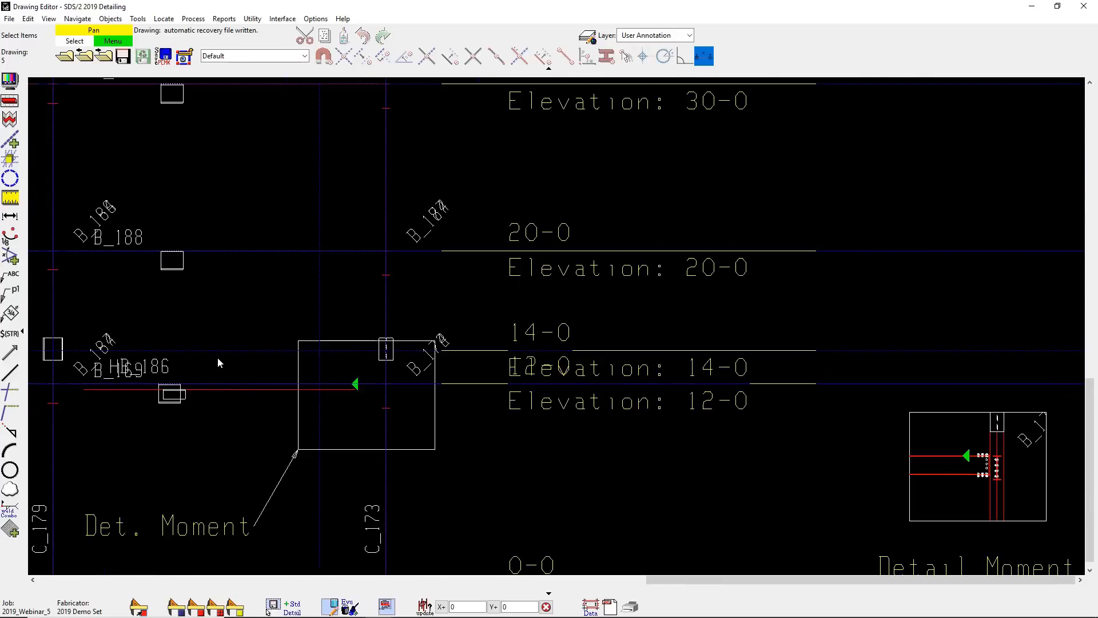
- Create a new erection sheet named E1 with the E11x17 sheet outline
click(64, 55)
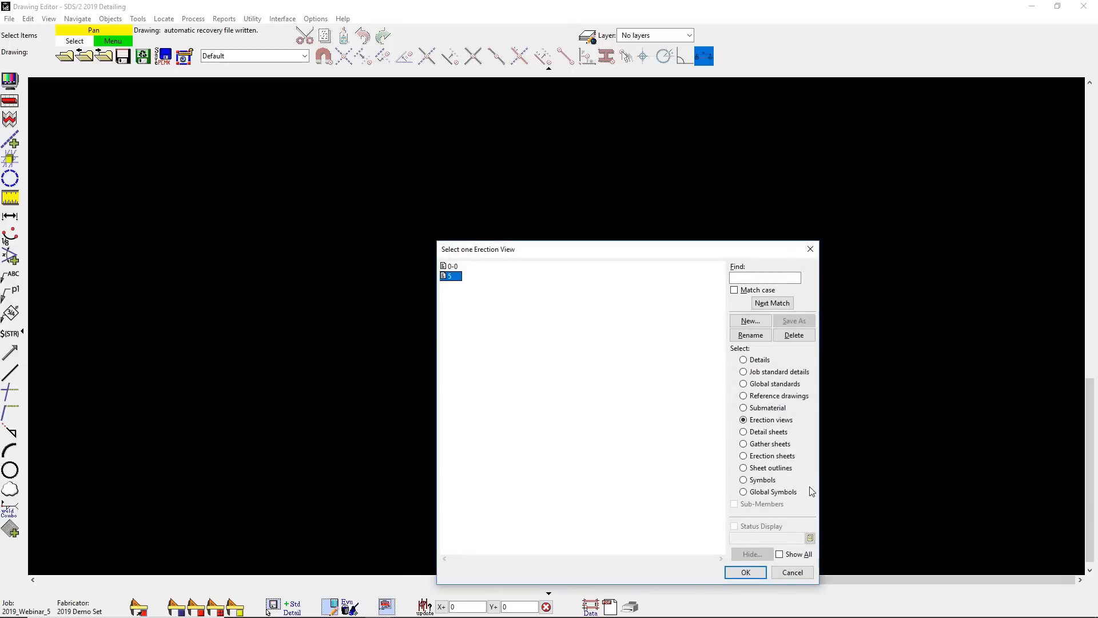
click(772, 456)
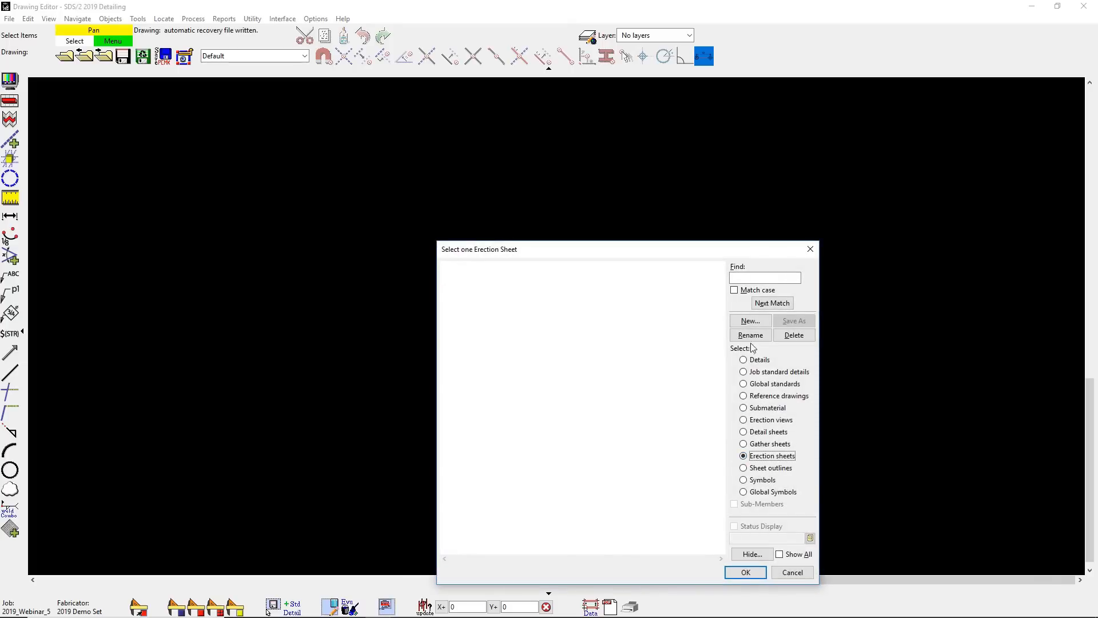
click(751, 321)
text(1)
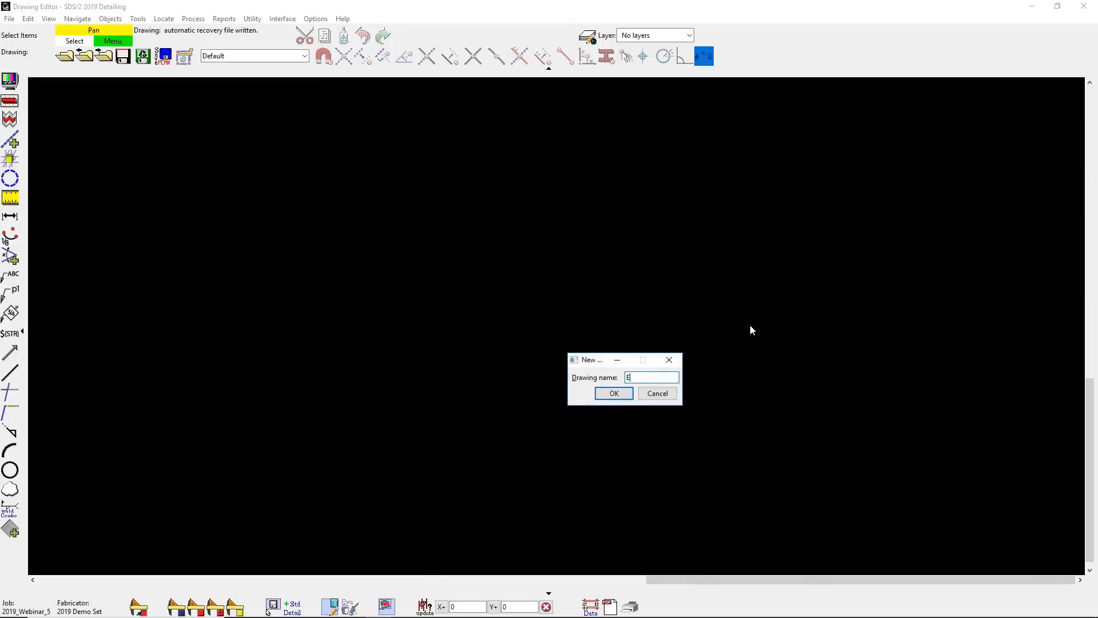
key(Return)
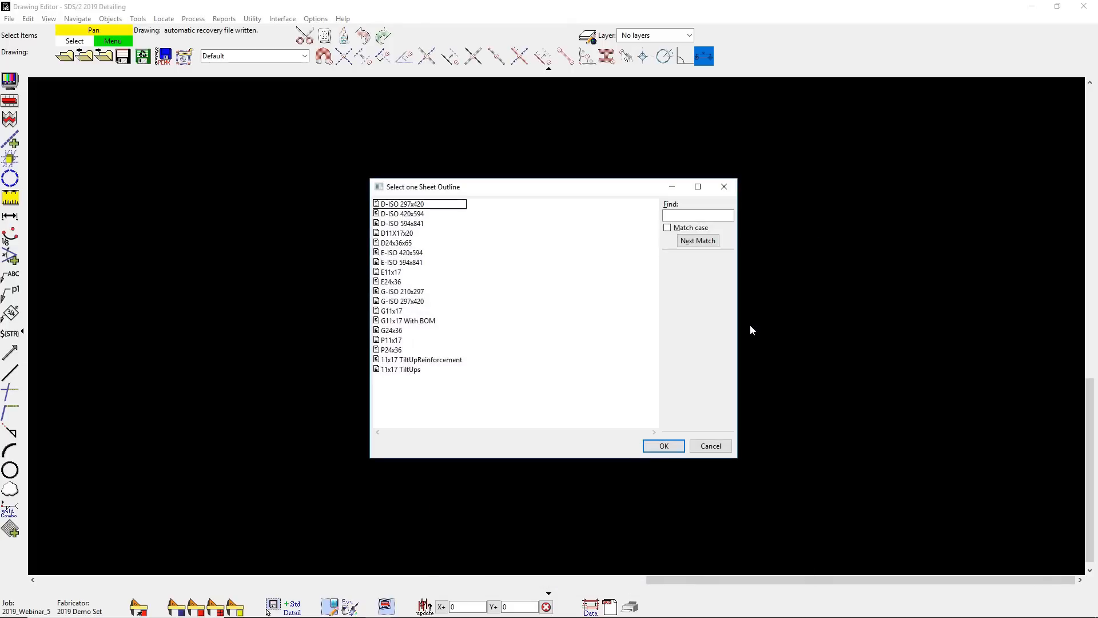
click(397, 273)
click(671, 445)
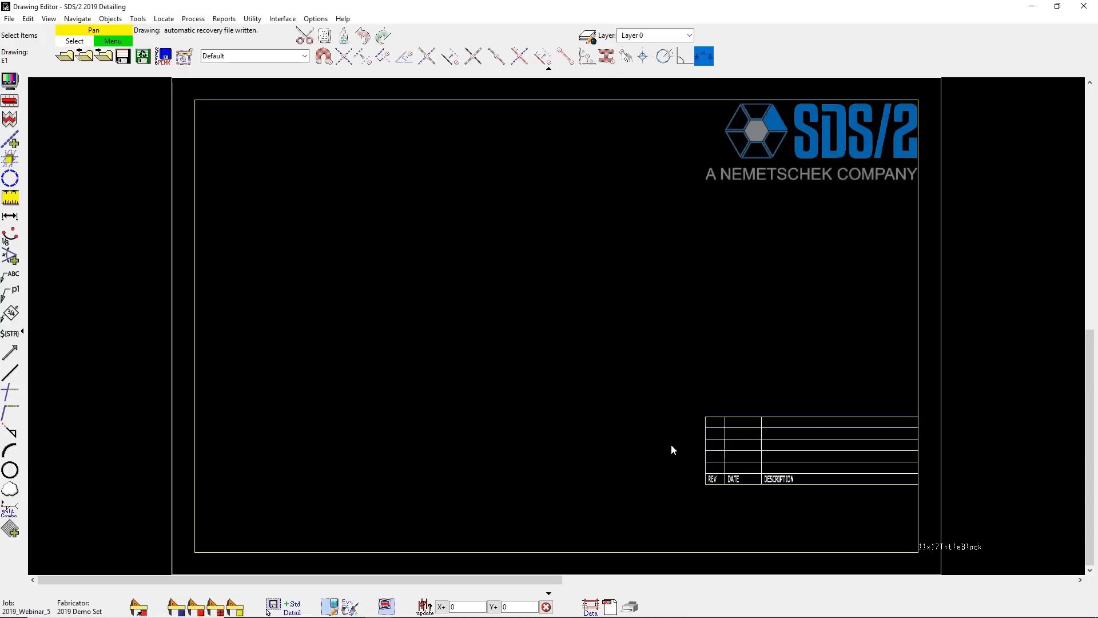
- Add erection view 5 to sheet E1, placing it inside the border beside the title block area
click(387, 606)
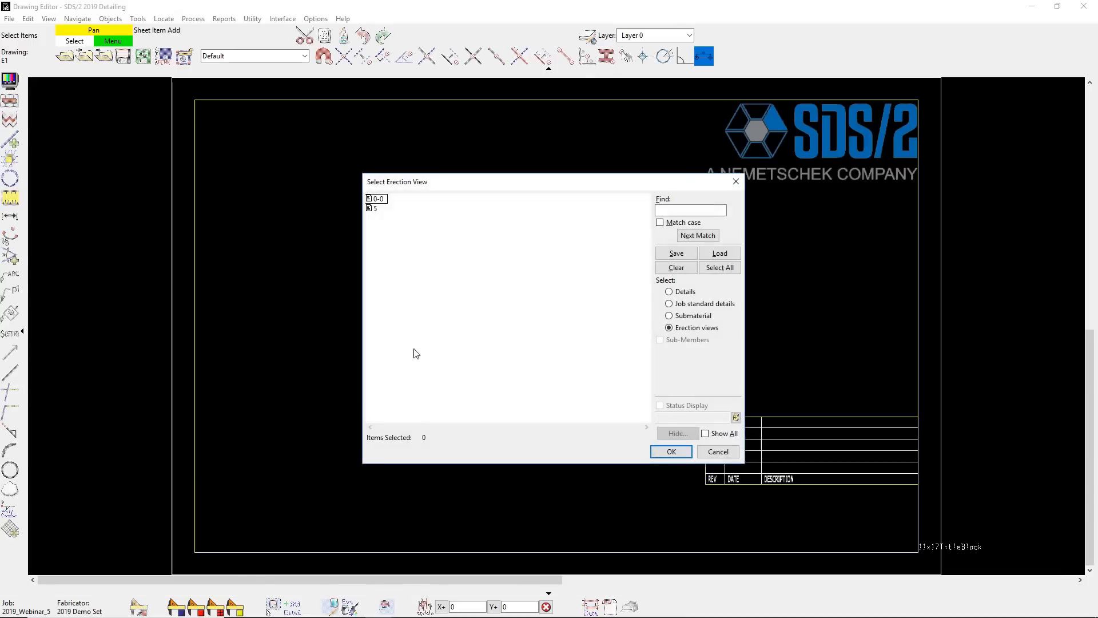
click(375, 210)
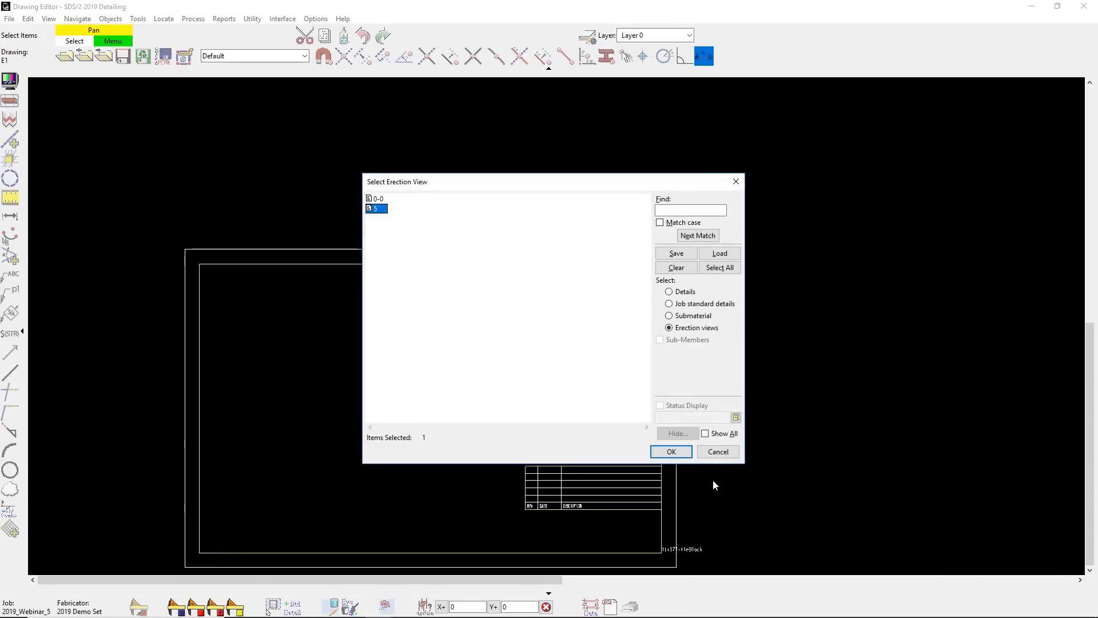
click(672, 451)
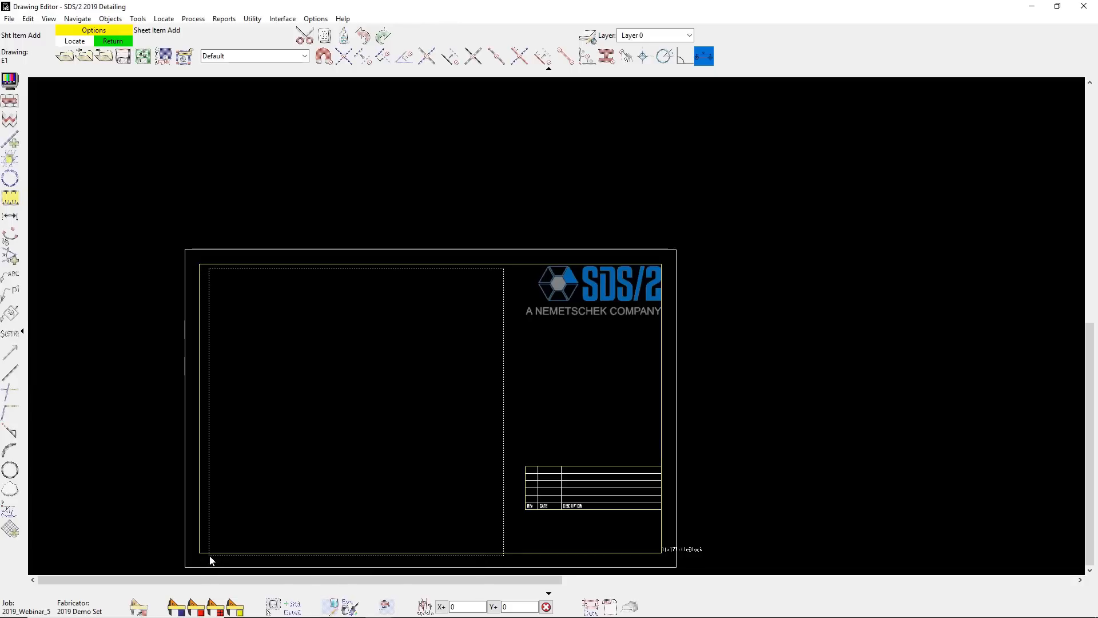
click(206, 553)
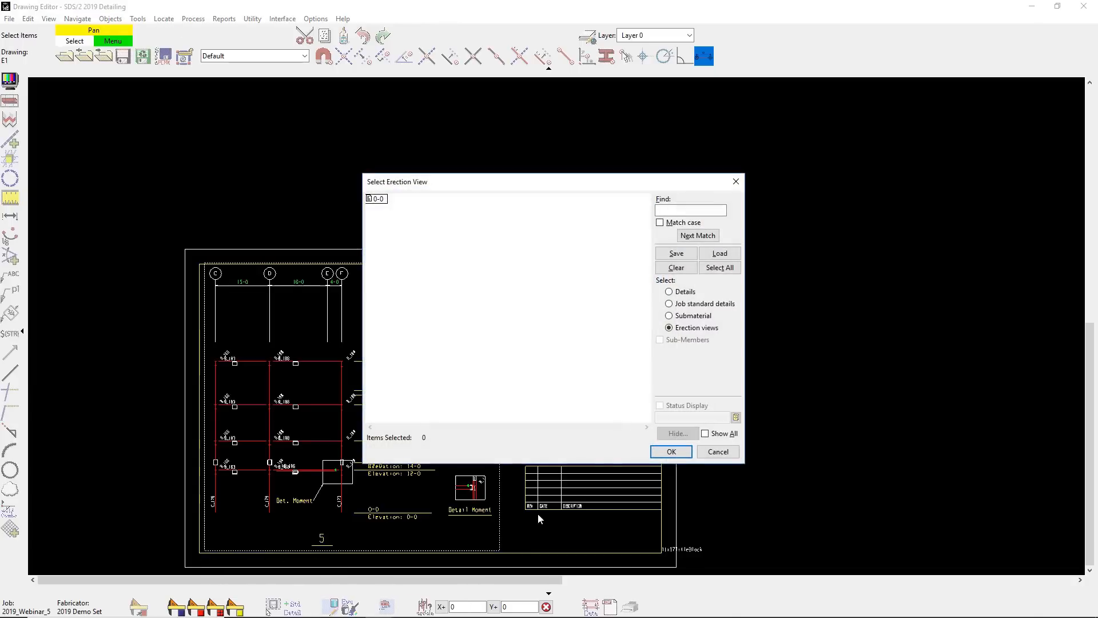
click(663, 451)
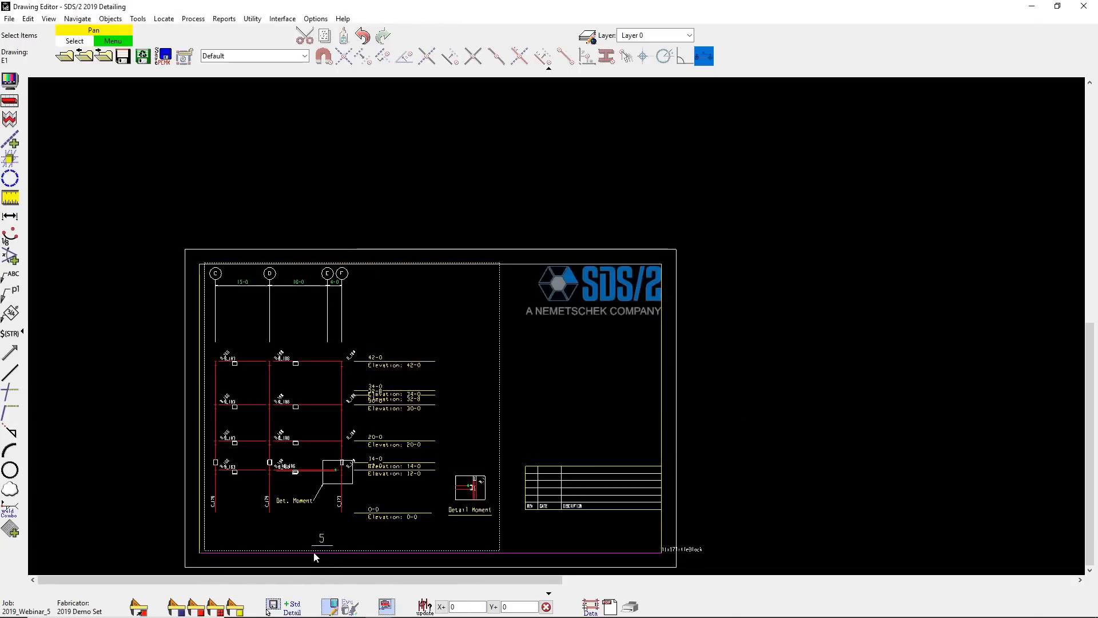
- Create a new erection sheet named E2 with the E24x36 sheet outline
click(67, 58)
click(695, 226)
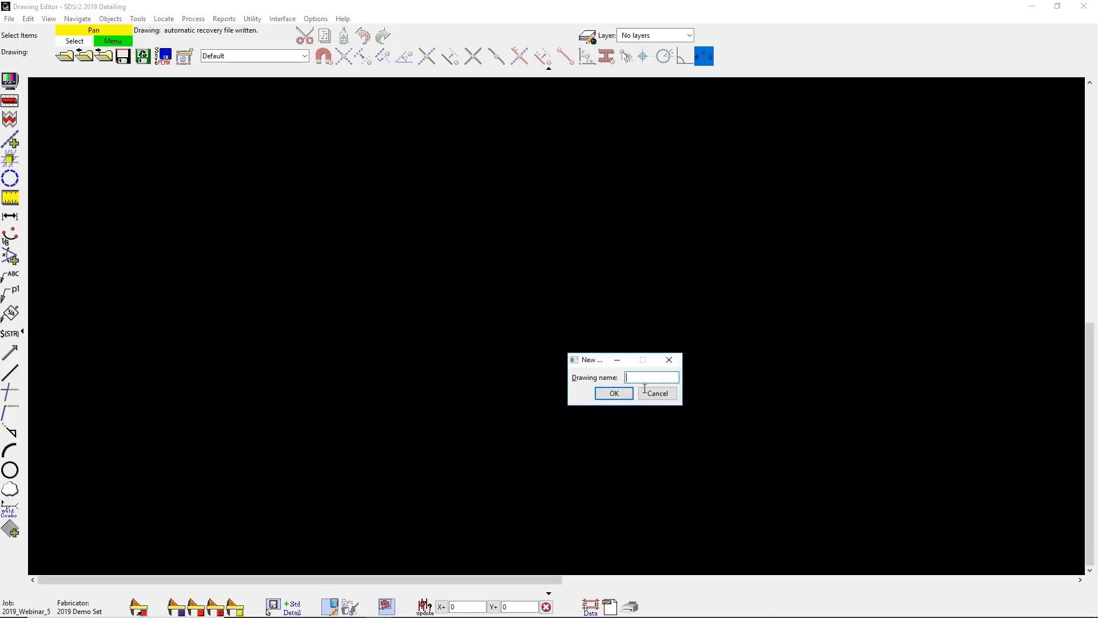
click(632, 394)
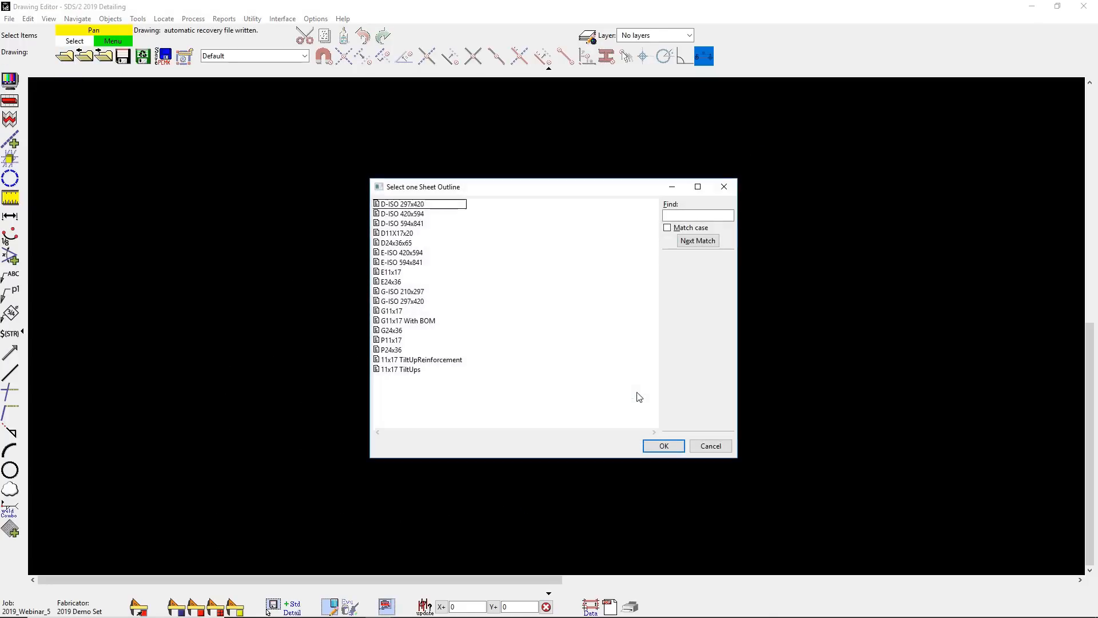
double_click(395, 283)
- Place erection view 0-0 in the middle of sheet E2 and set its scale to .2
click(395, 606)
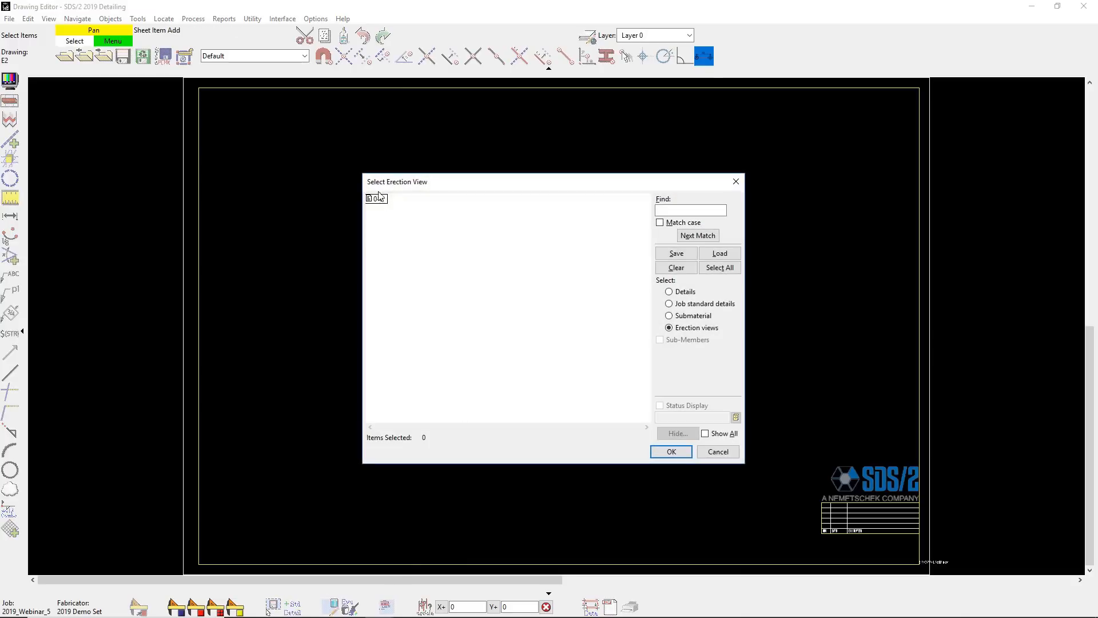
double_click(378, 199)
click(397, 449)
click(669, 452)
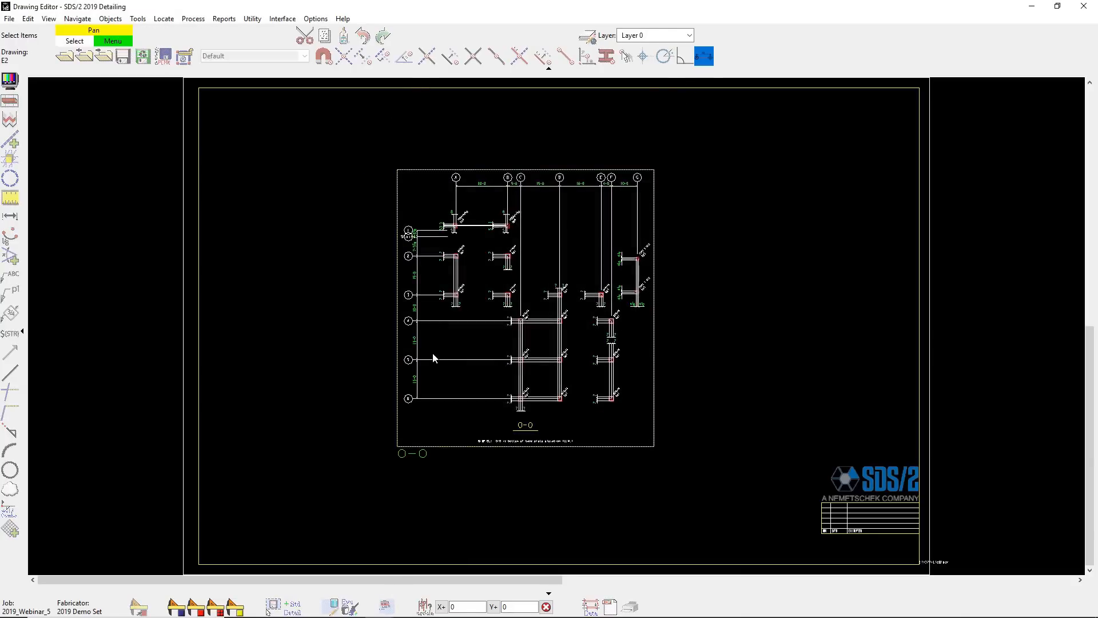
text(.2)
click(1000, 366)
click(994, 442)
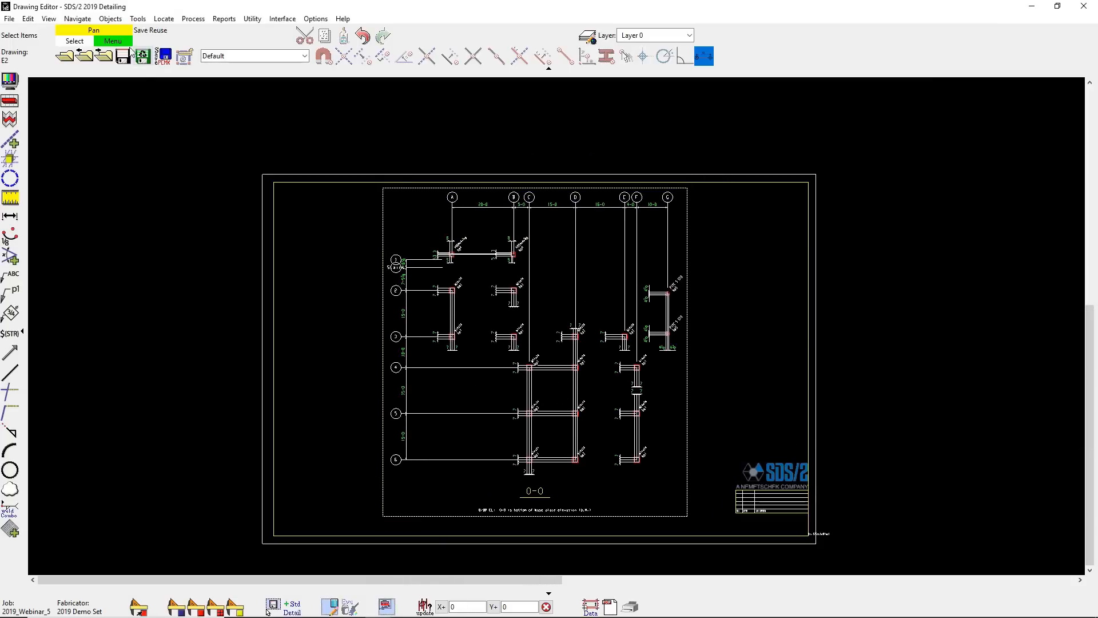
- Close sheet E2 and set up Detail Sheet Autoloading with the D24x36x65 sheet outline and the default naming and placement options
click(66, 56)
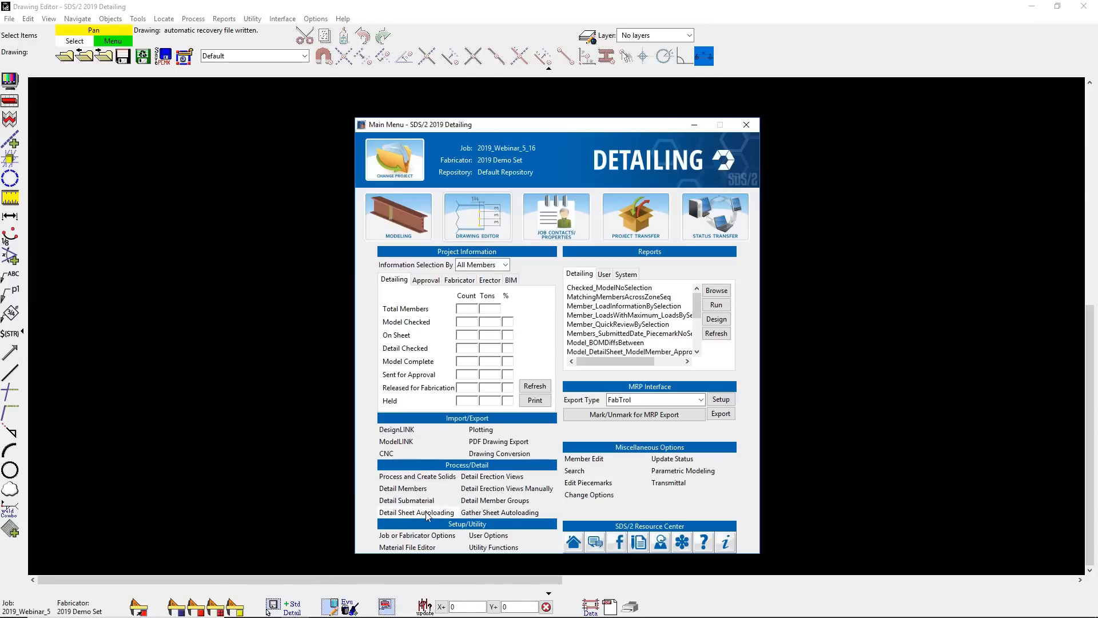
click(426, 513)
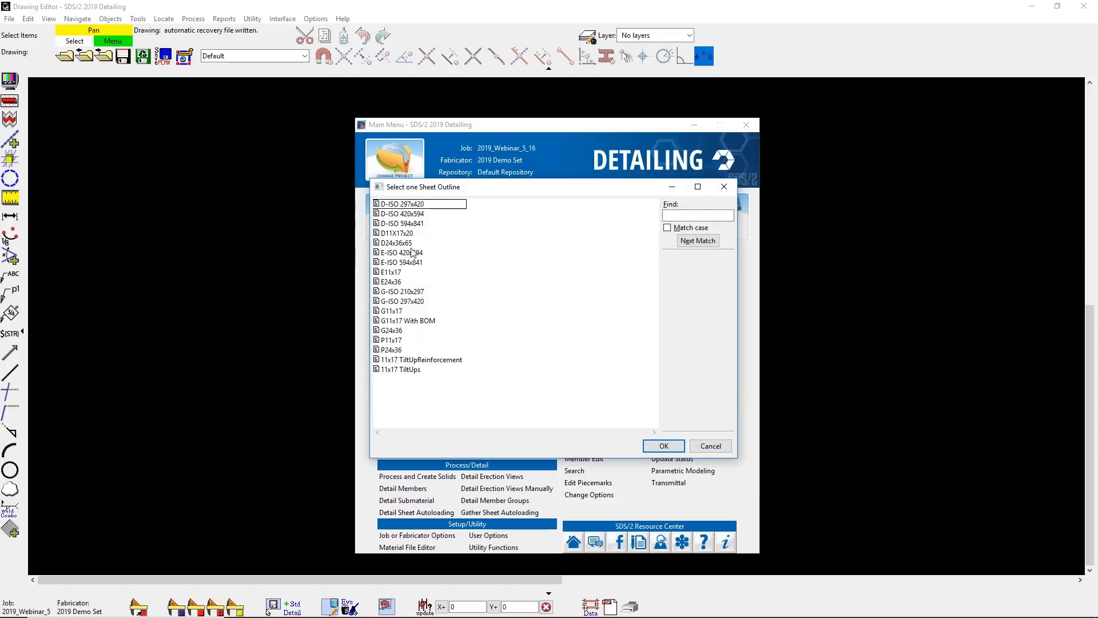
double_click(403, 243)
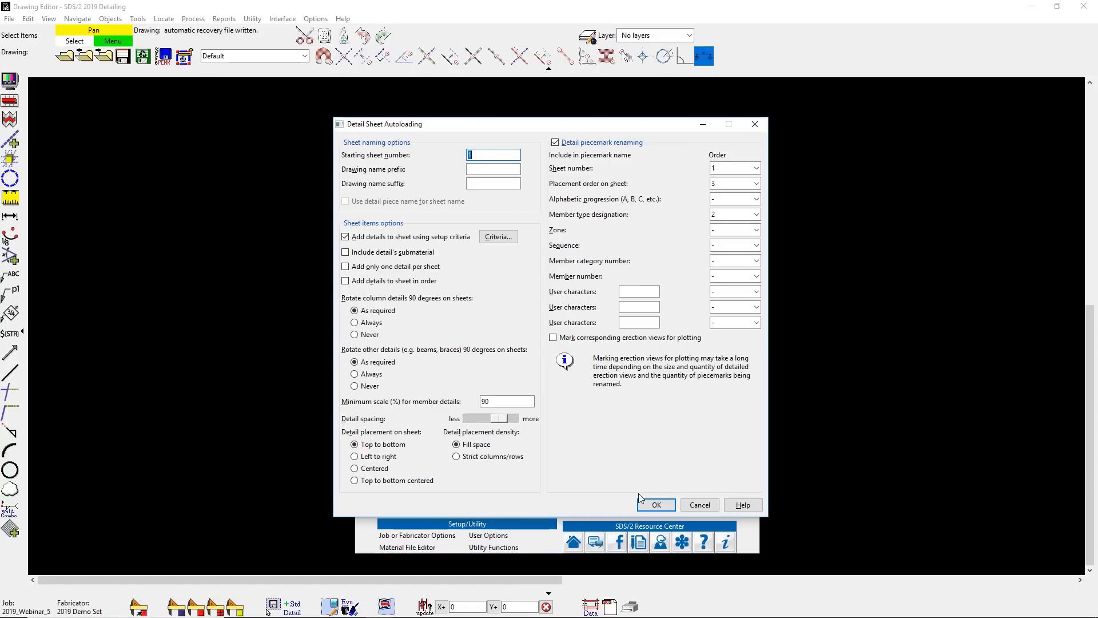
click(656, 504)
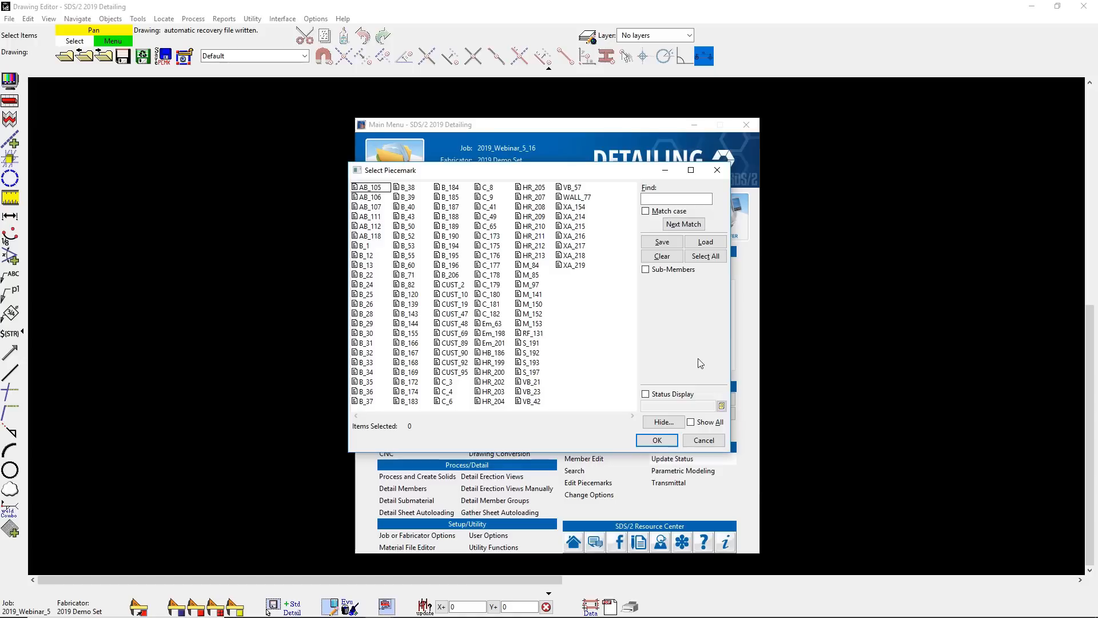
- Hide every member type except Beams, select all listed beam piecemarks and autoload them onto detail sheets
click(677, 425)
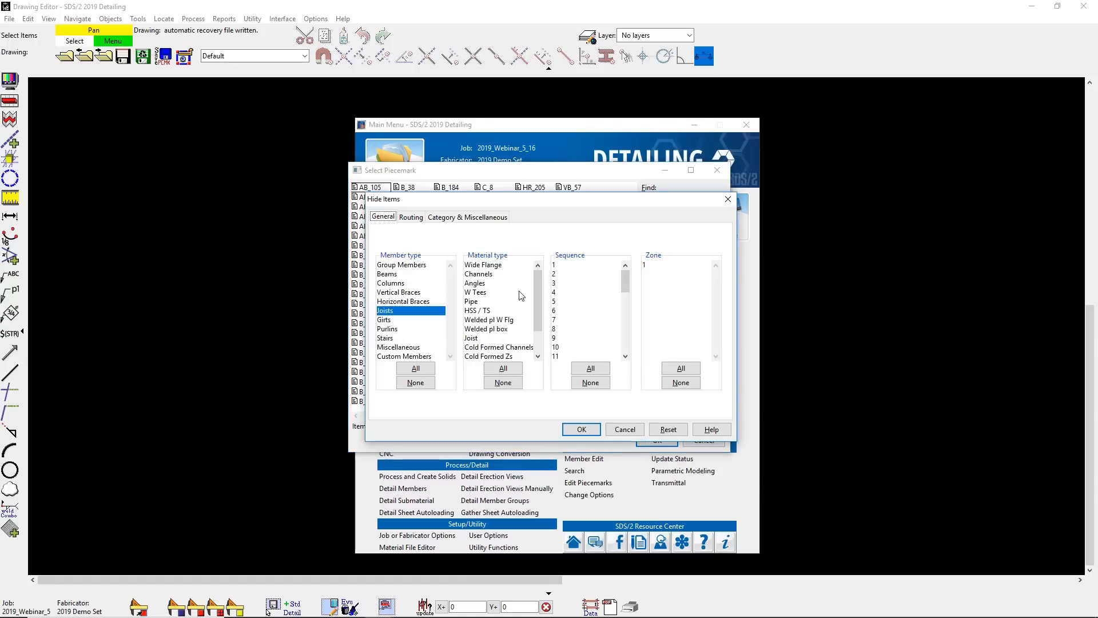
click(424, 370)
ctrl+click(393, 274)
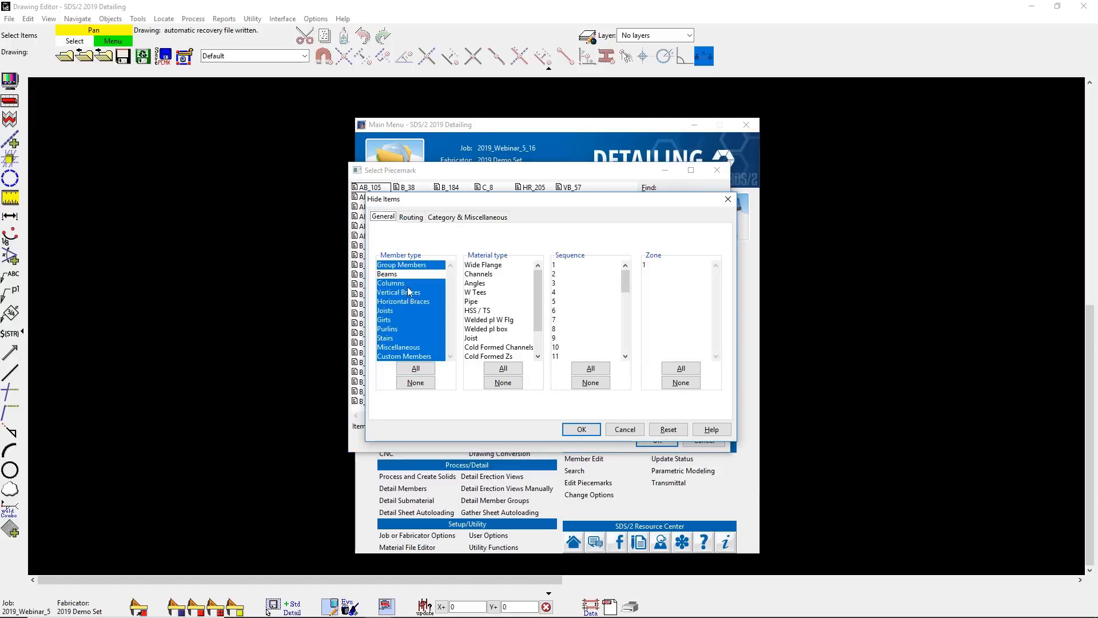
click(576, 429)
click(705, 256)
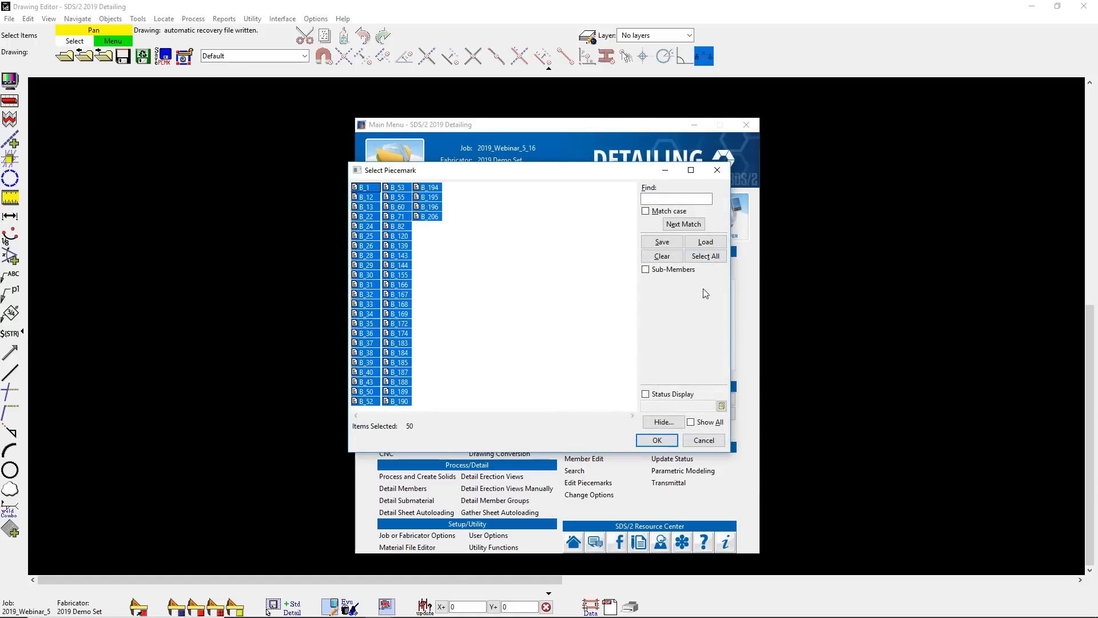
click(654, 440)
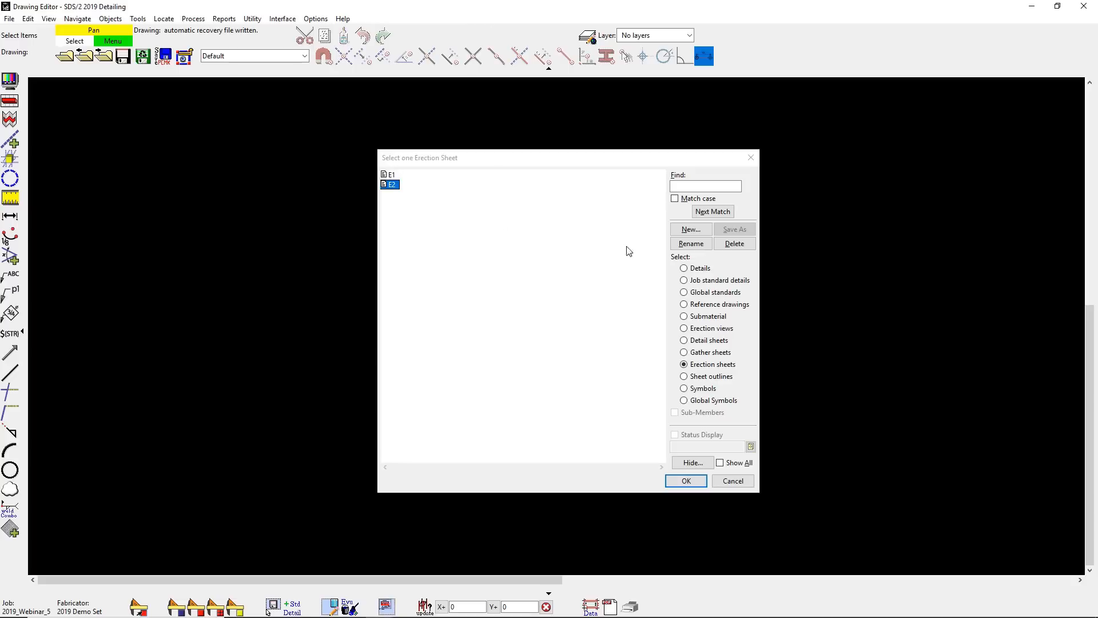
- Open detail sheet 1, examine its beam details and bill of material, and leave the drawing
click(693, 342)
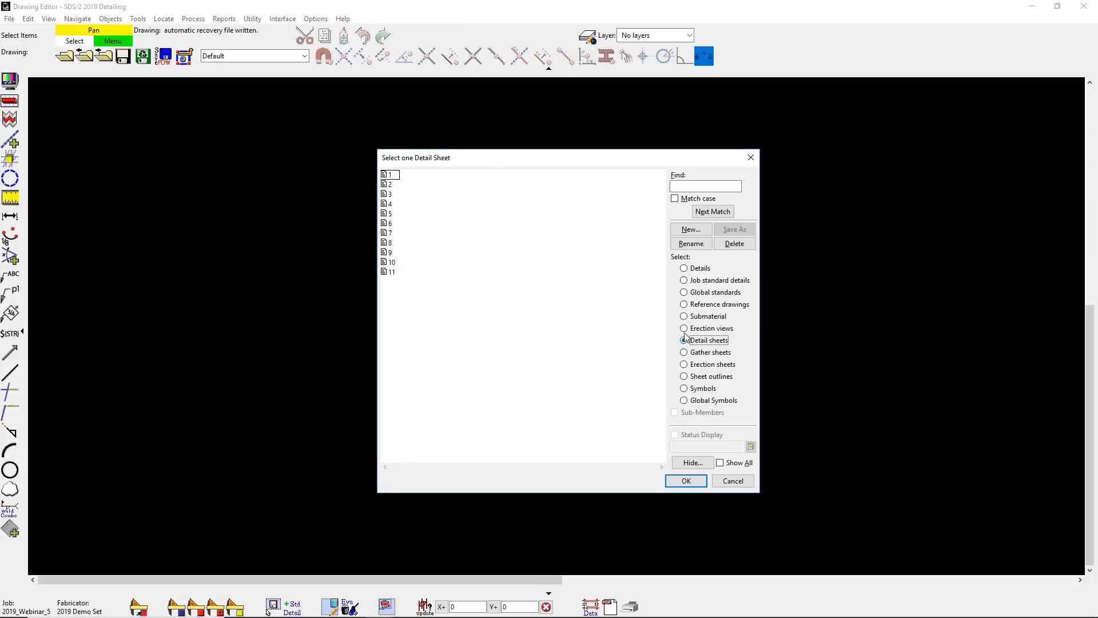
double_click(393, 175)
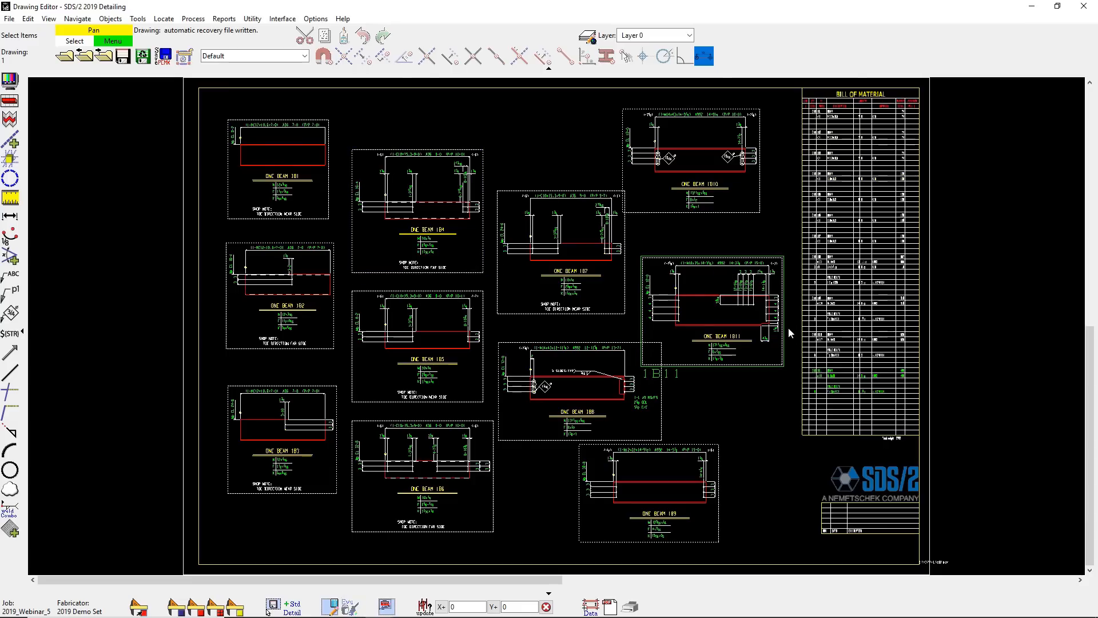
scroll(787, 342, up, 3)
scroll(787, 342, down, 1)
scroll(787, 342, down, 3)
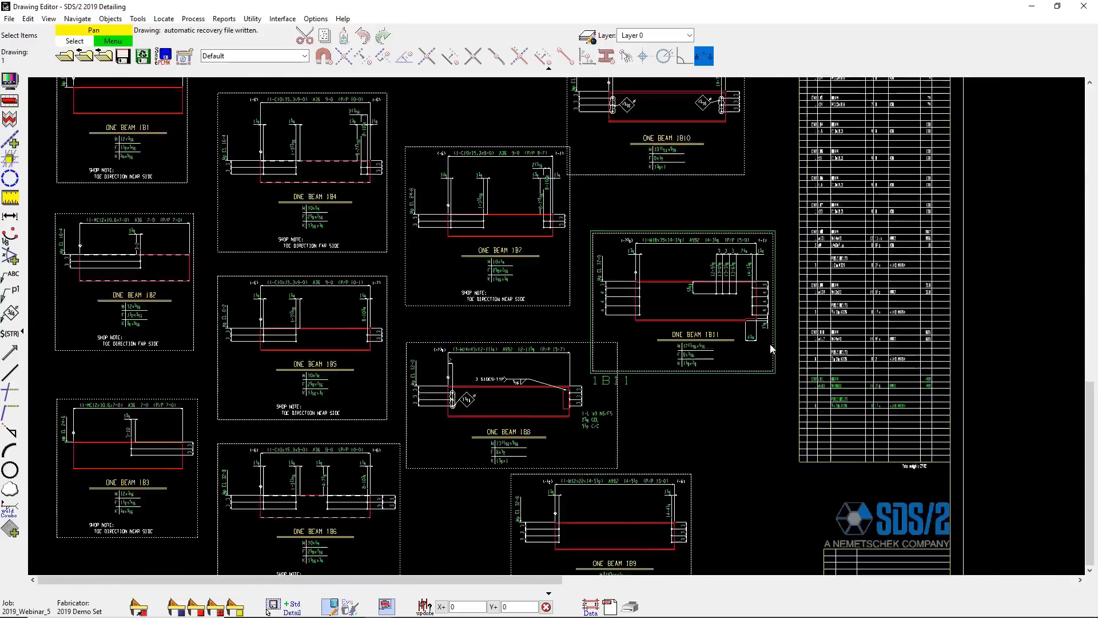
scroll(800, 345, up, 5)
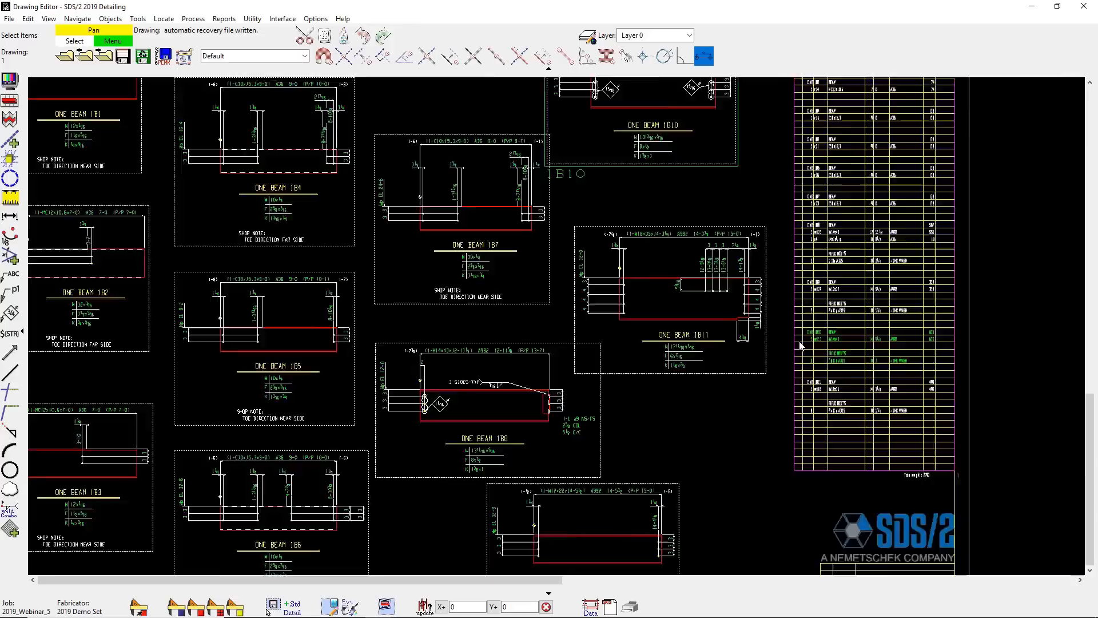
scroll(800, 346, down, 5)
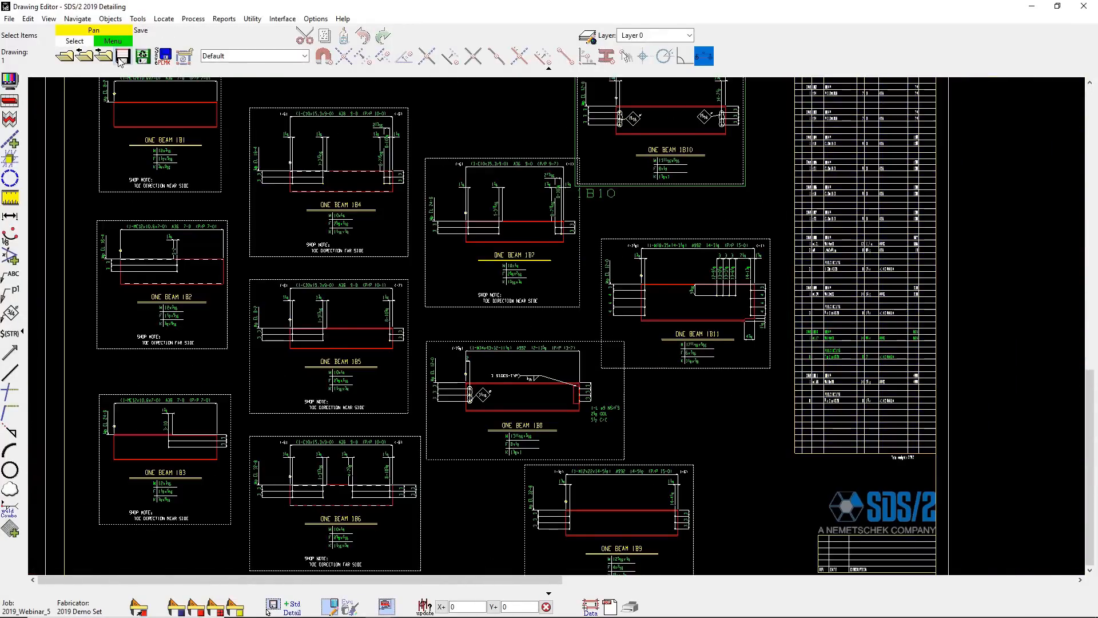
click(154, 60)
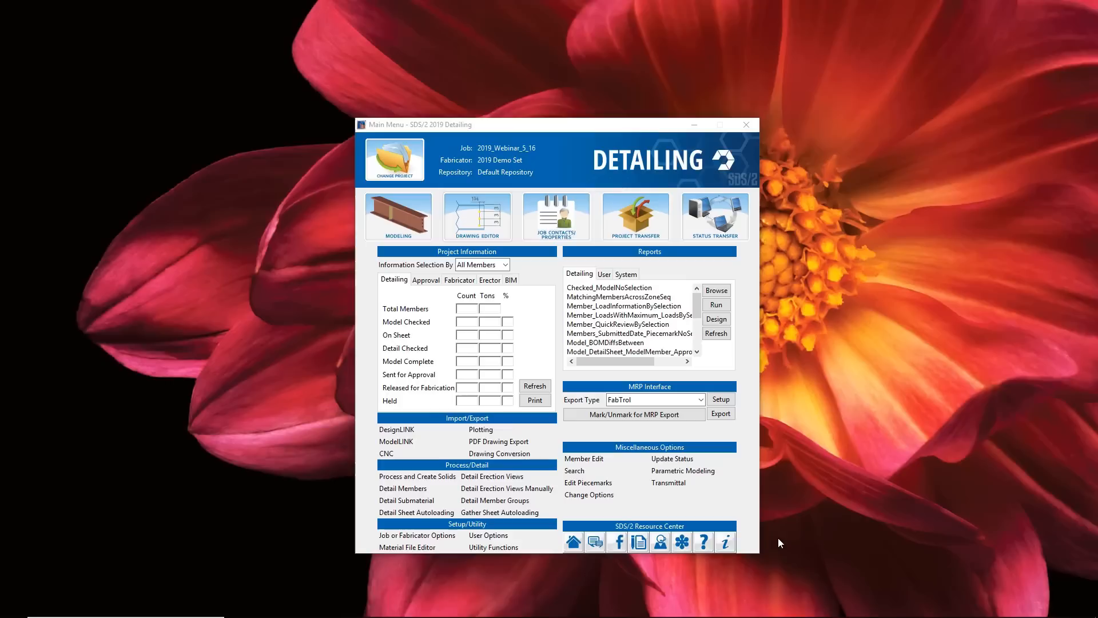
- Run the SubmaterialPiecemarkList user report for piecemarks 1B1 through 2B5, review the list and close it
click(606, 277)
click(719, 307)
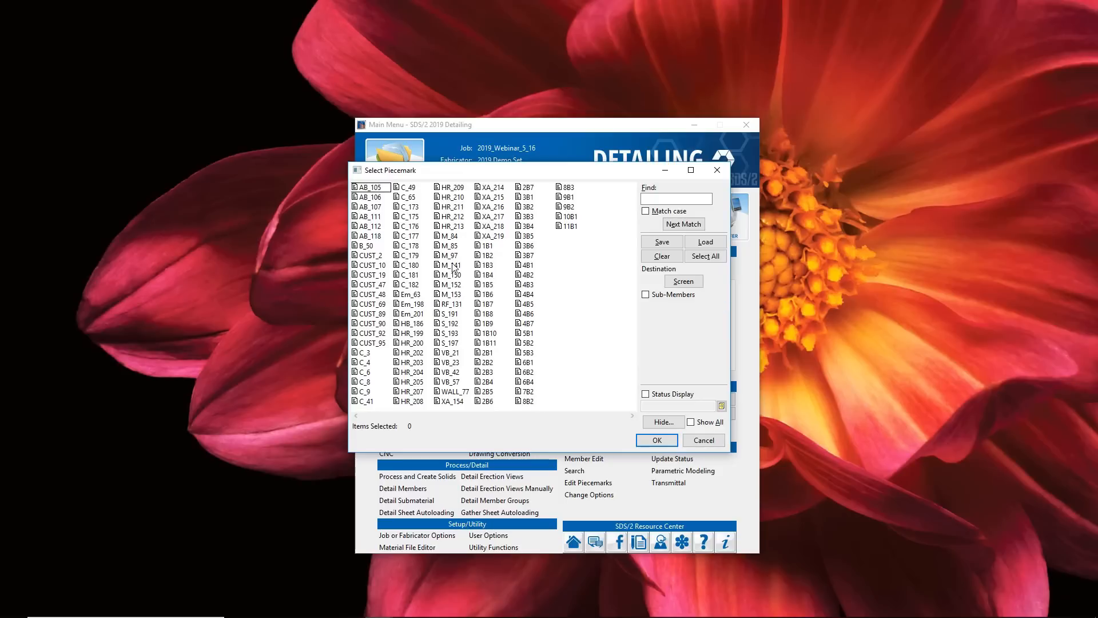
drag(487, 246, 495, 400)
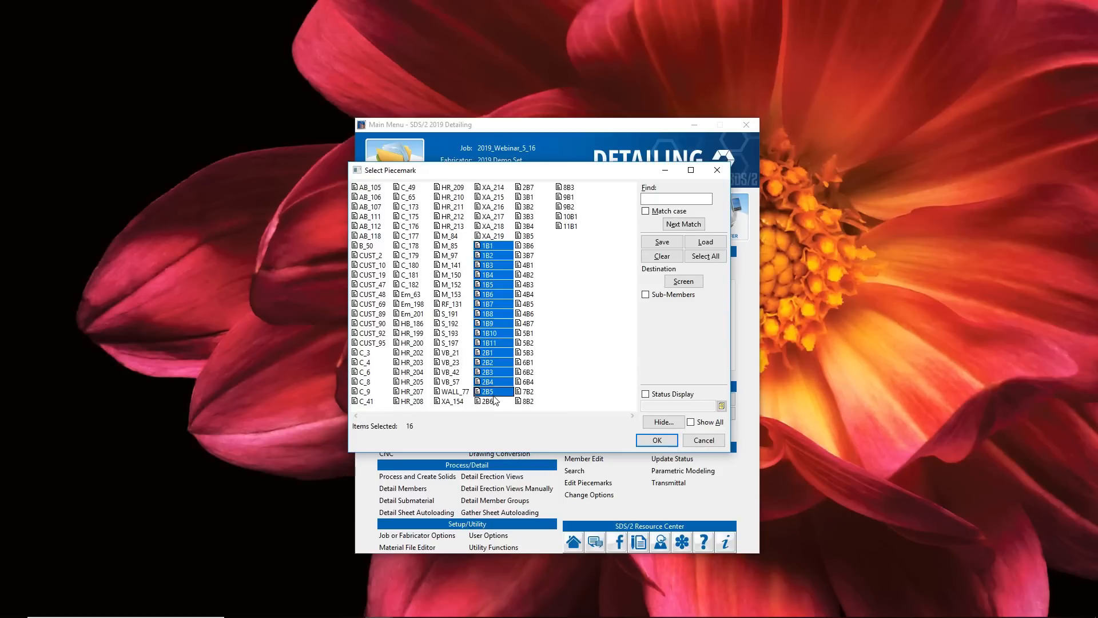
click(660, 440)
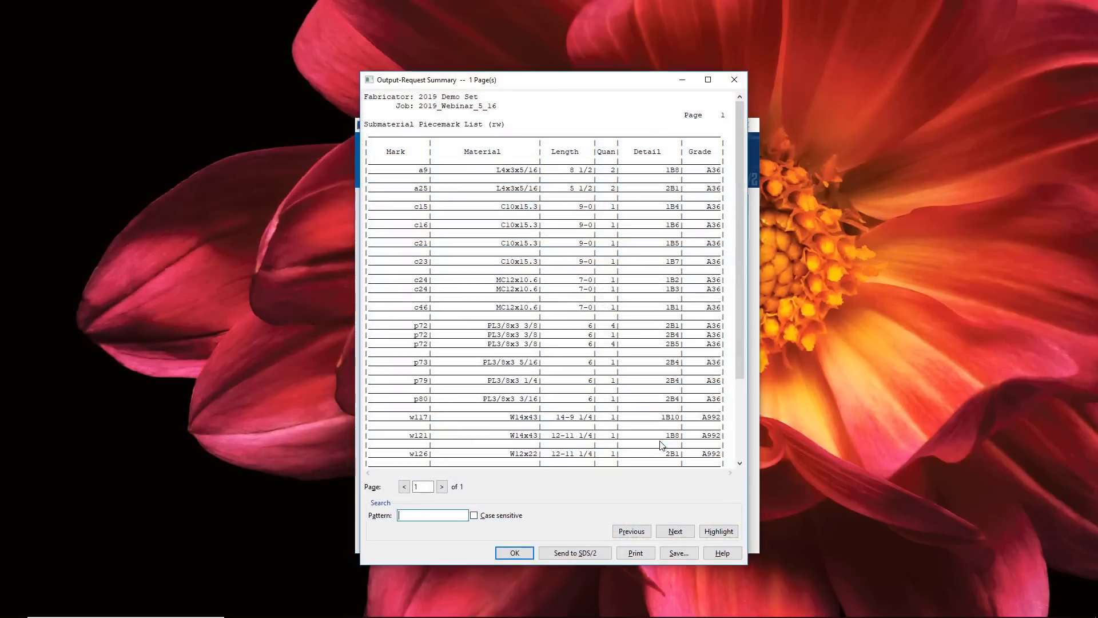
drag(743, 313, 736, 406)
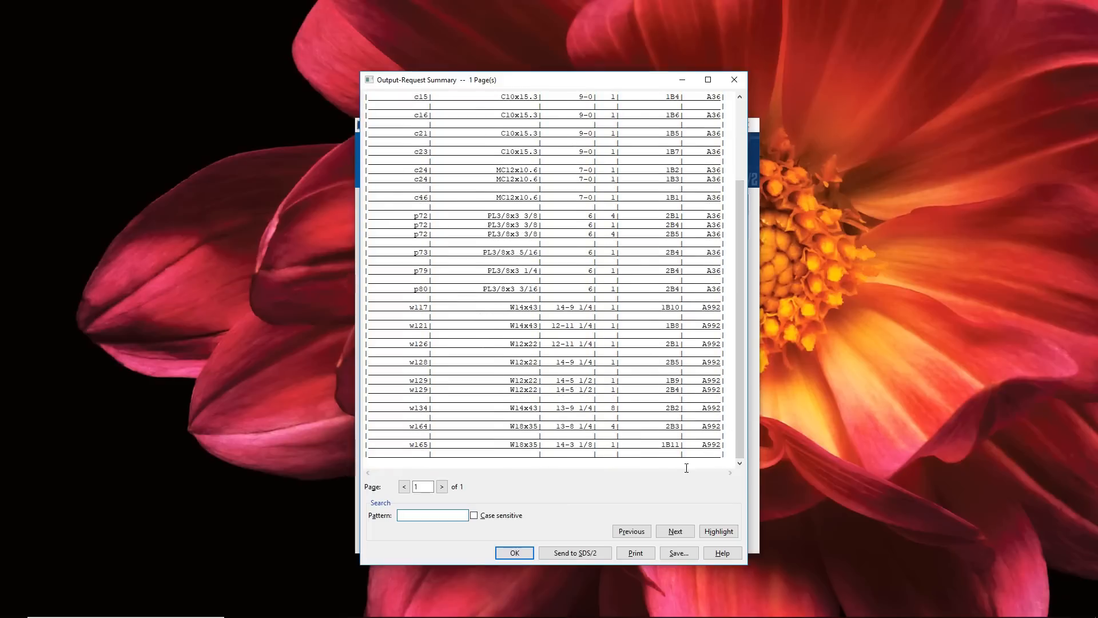
click(508, 554)
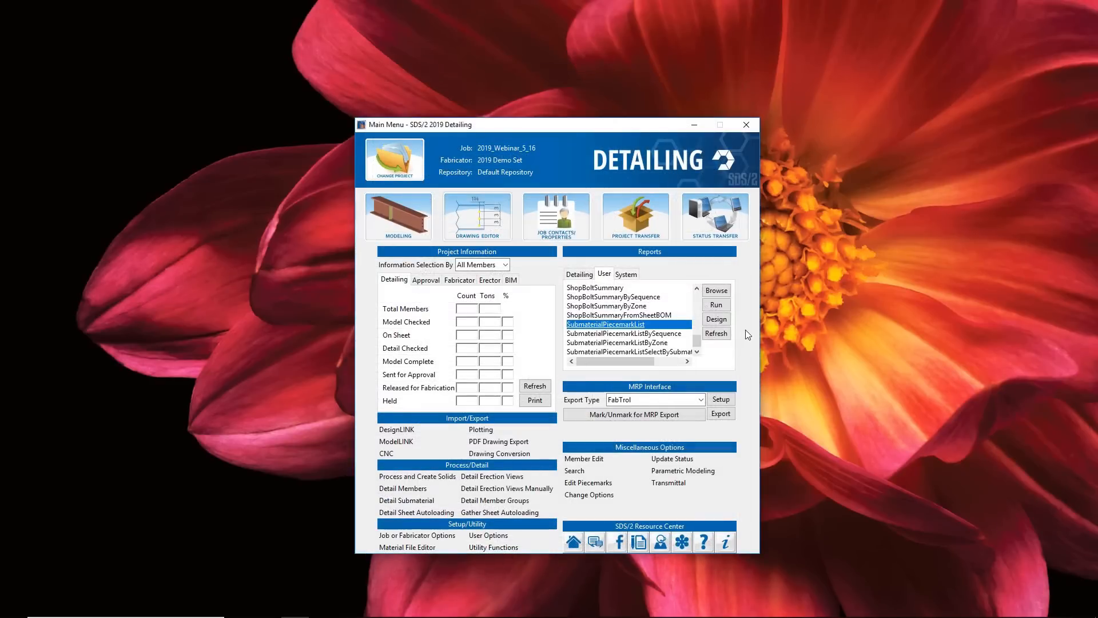
- Run the FieldBoltSummary user report, review both of its pages and close it
drag(697, 342, 703, 320)
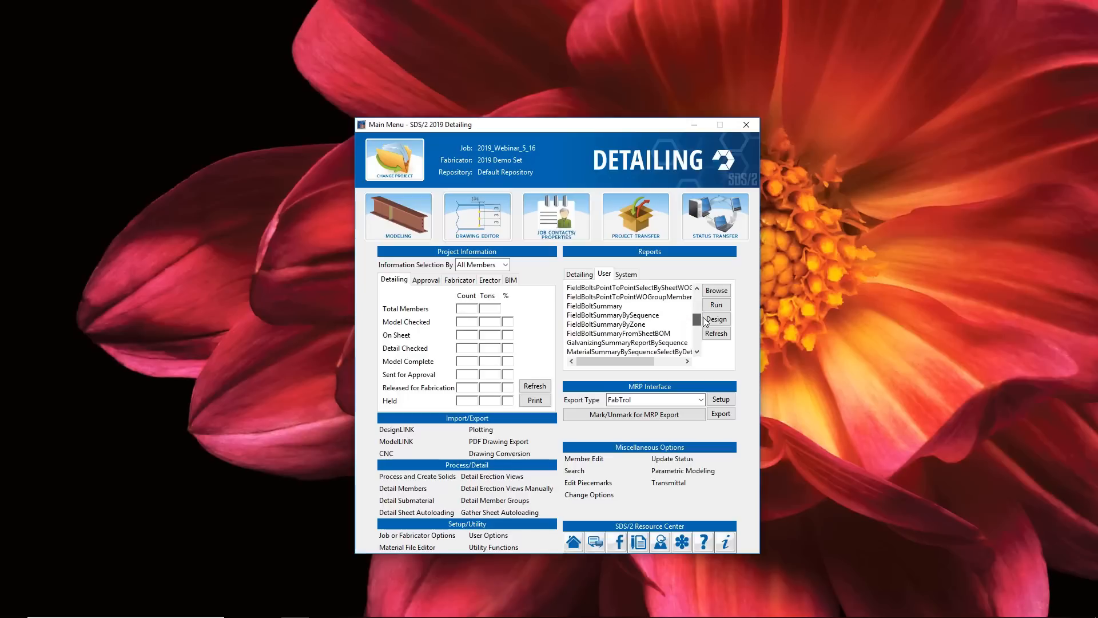
click(623, 307)
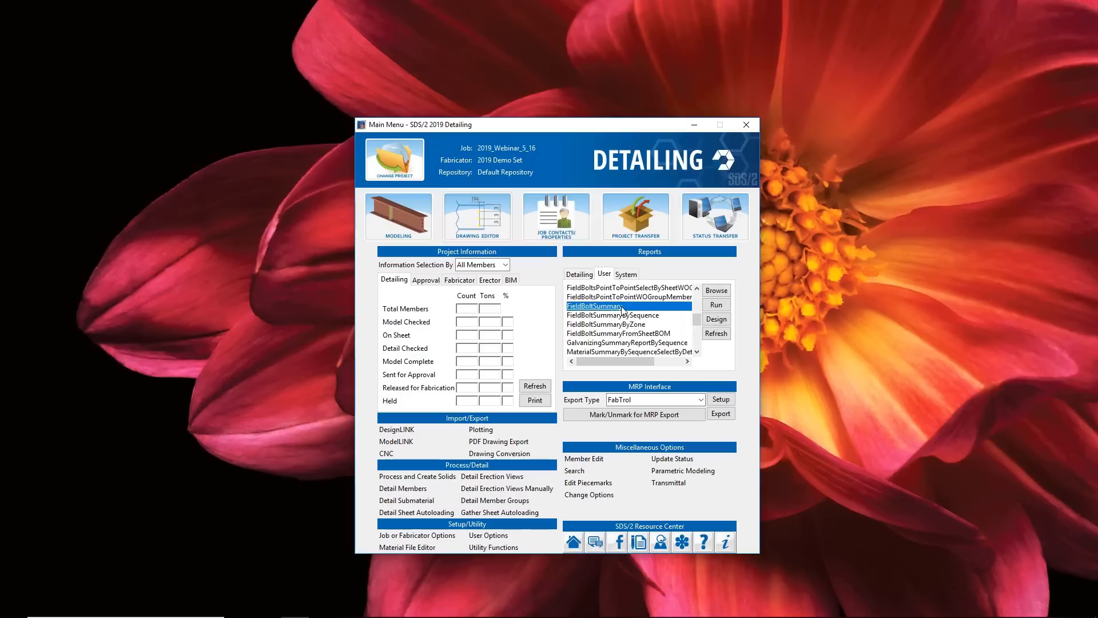
click(717, 306)
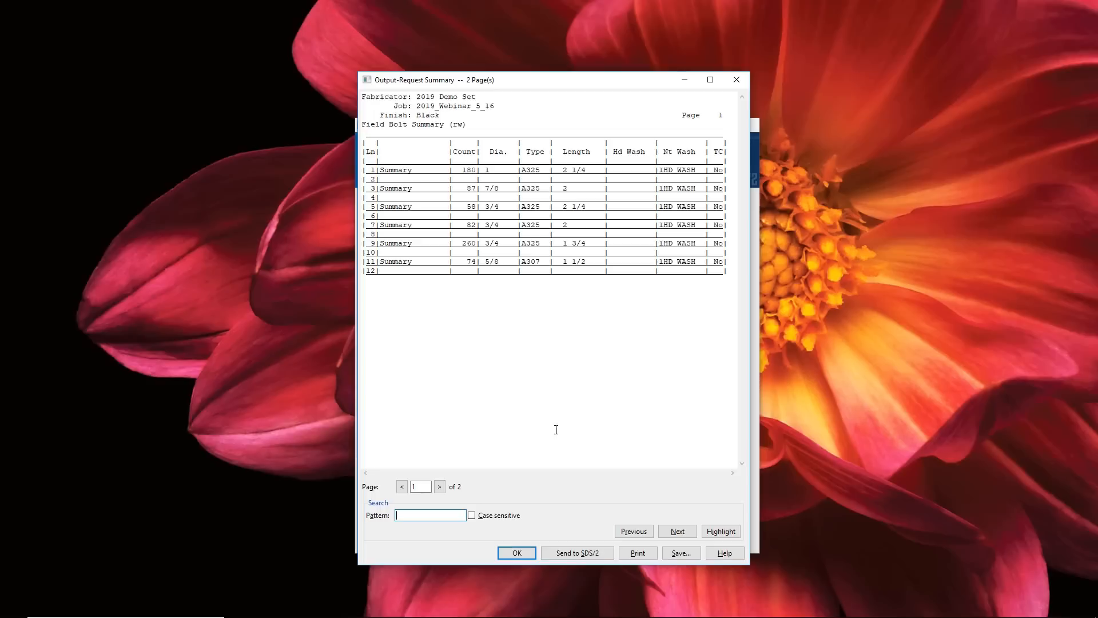
click(441, 487)
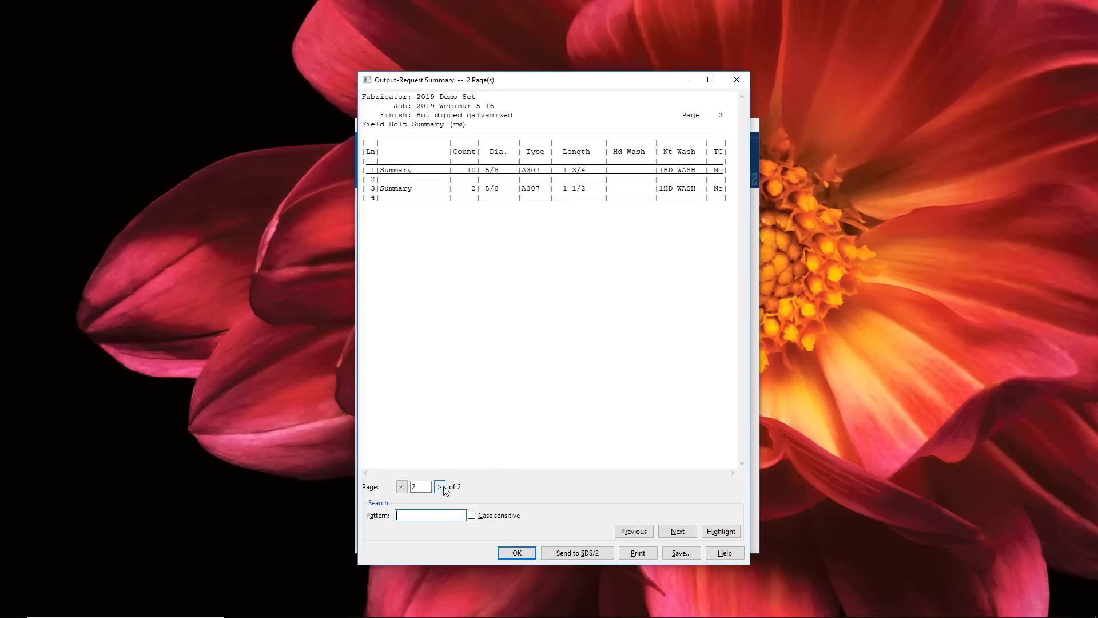
click(512, 553)
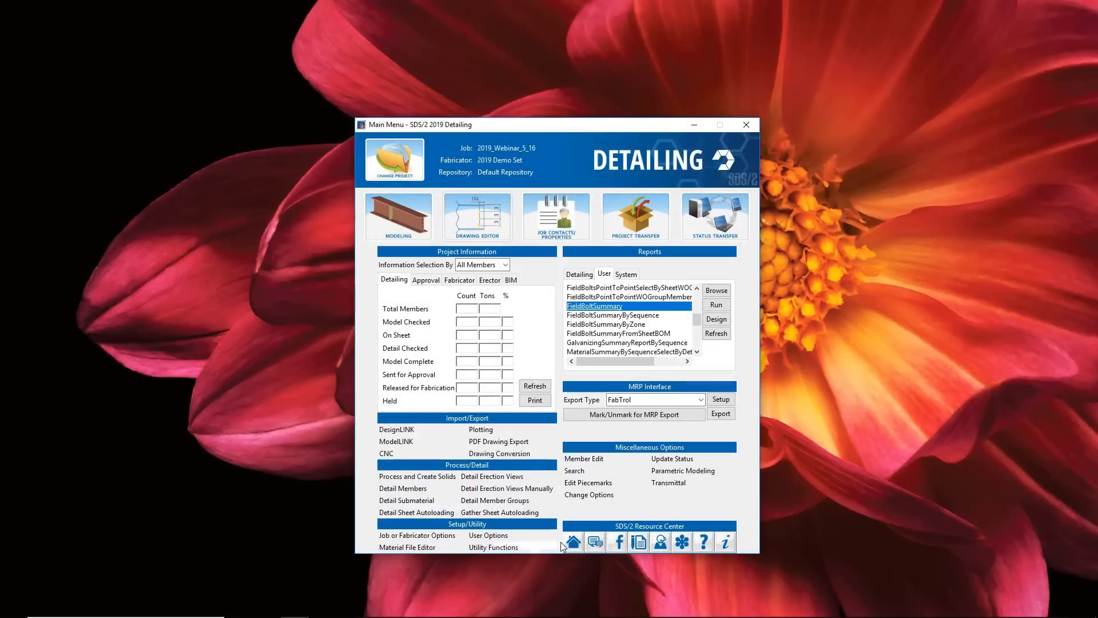
- Load the SDS2_Webinar transmittal configuration, select all listed items, run the transmittal and close its window
click(683, 486)
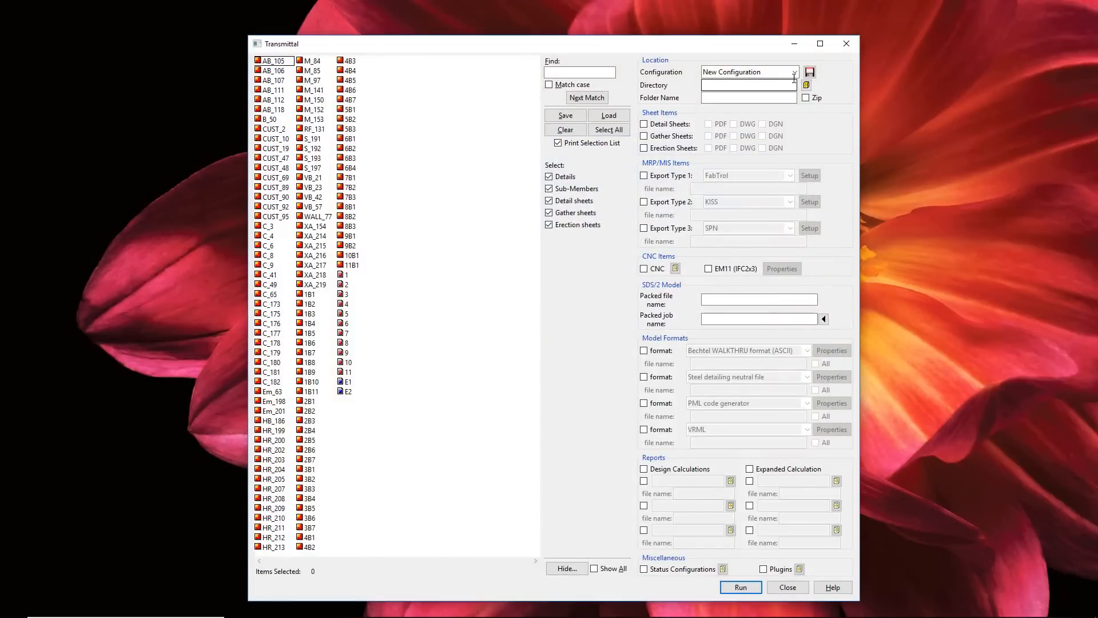
click(794, 72)
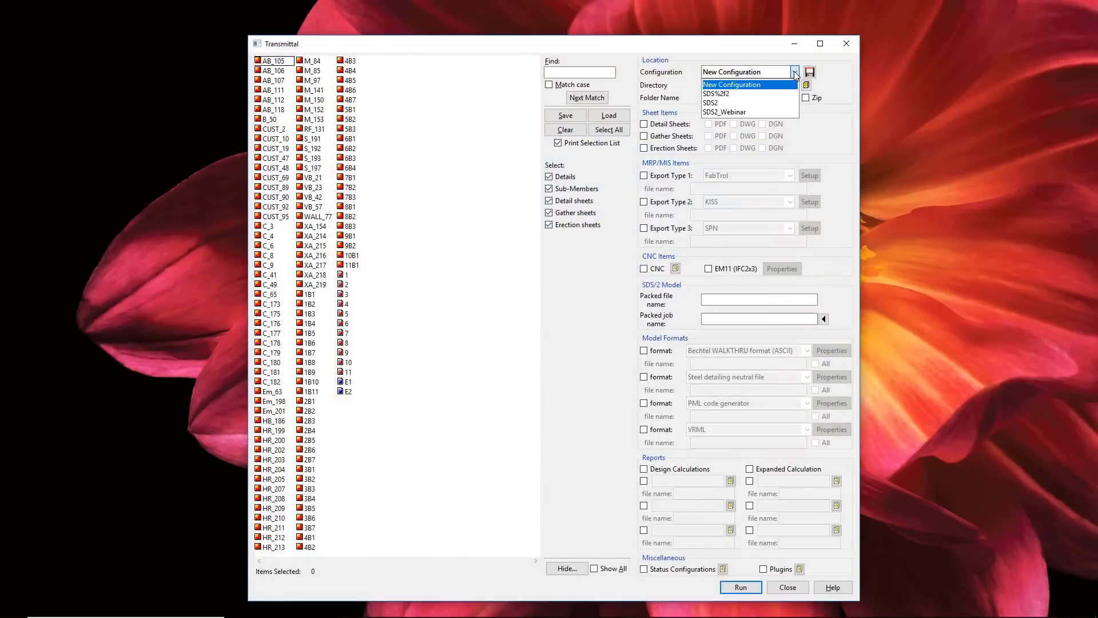
click(776, 112)
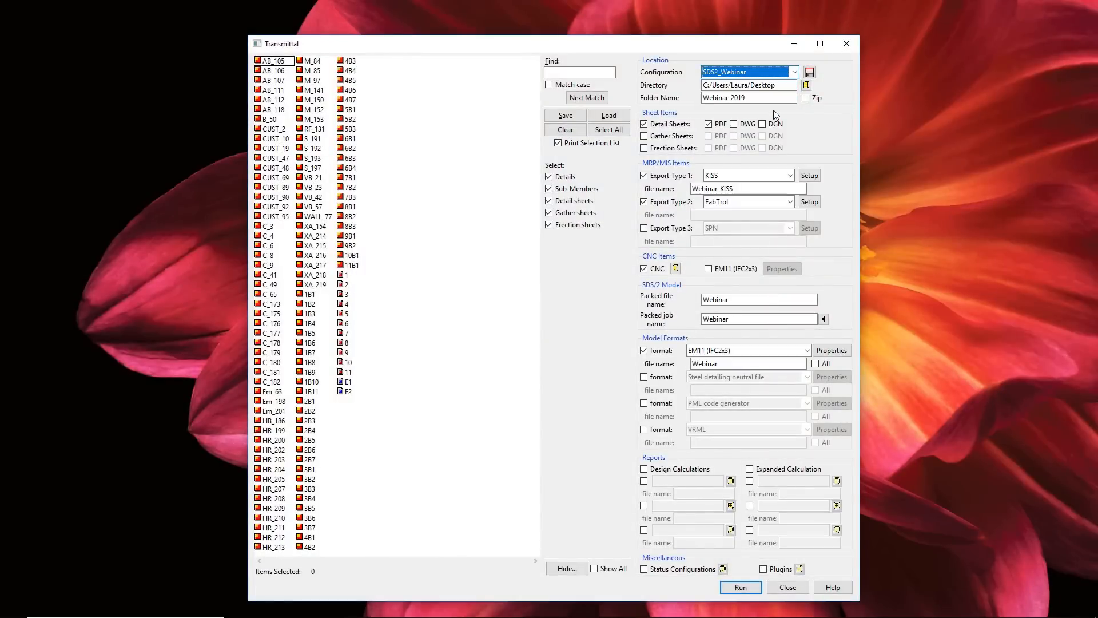
click(608, 131)
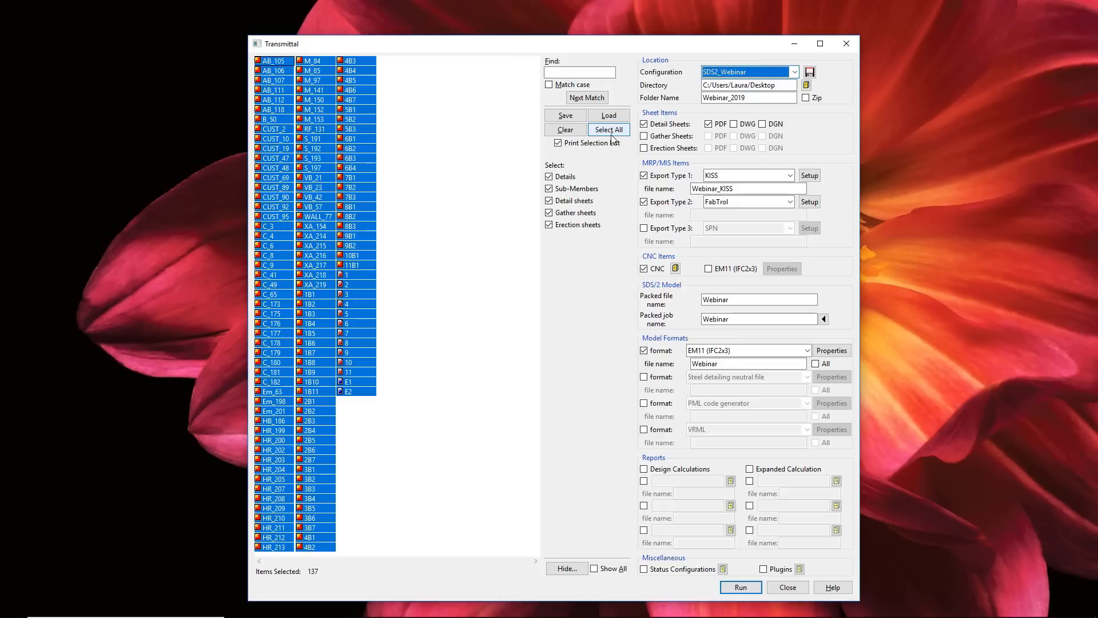
click(735, 588)
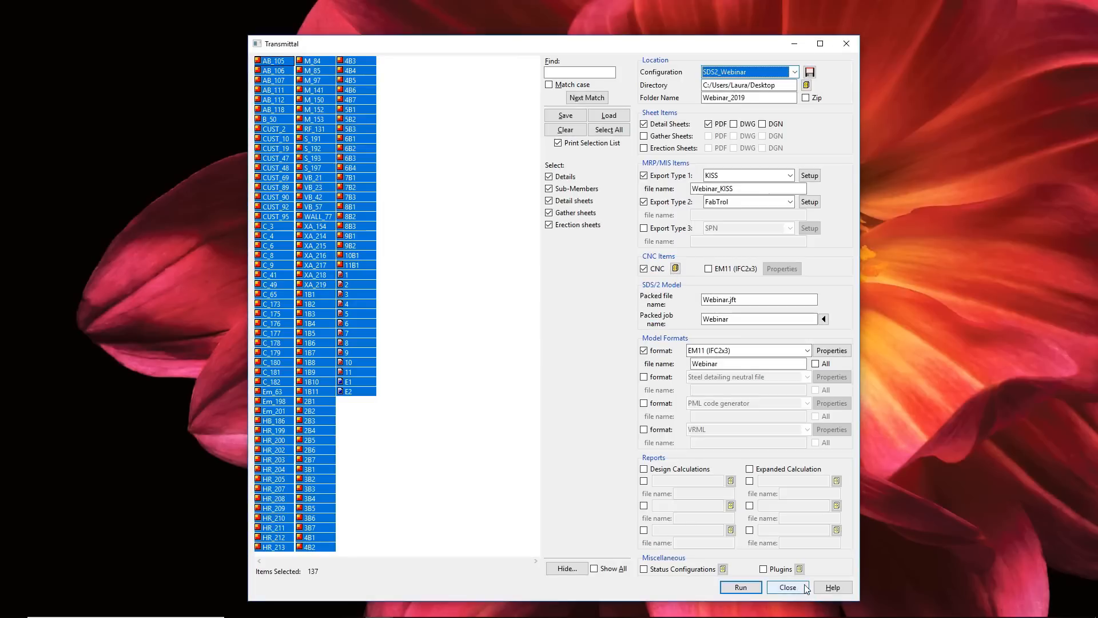
click(793, 586)
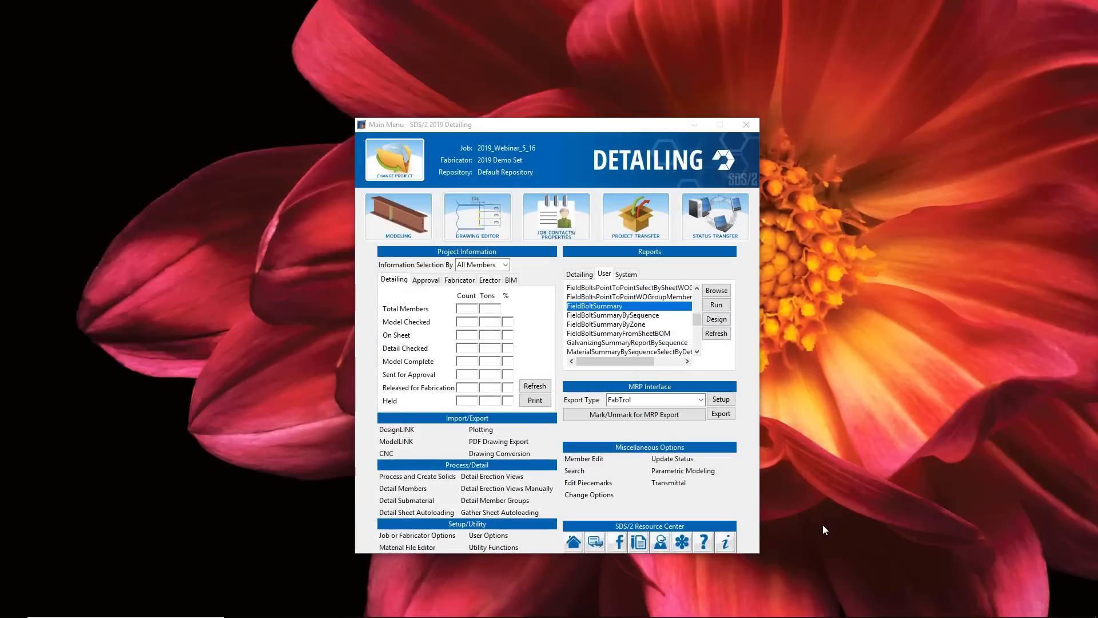
- Open the 2019_Webinar_Transmittal folder in File Explorer and look through the NC1 files in its CNC DSTV subfolder
double_click(823, 525)
double_click(1022, 306)
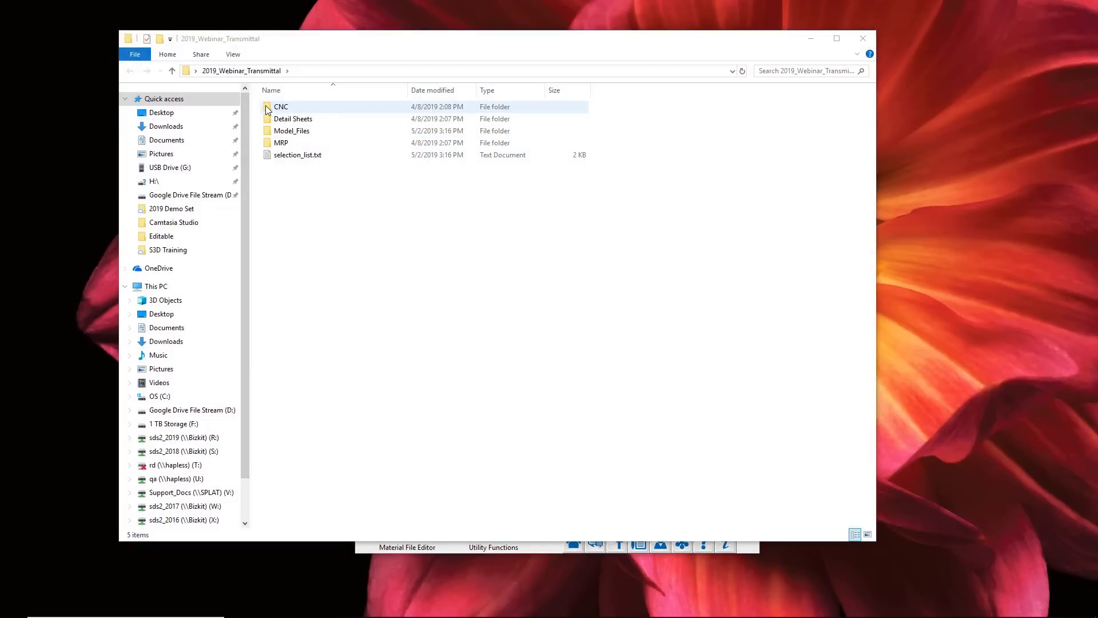
double_click(274, 108)
click(275, 109)
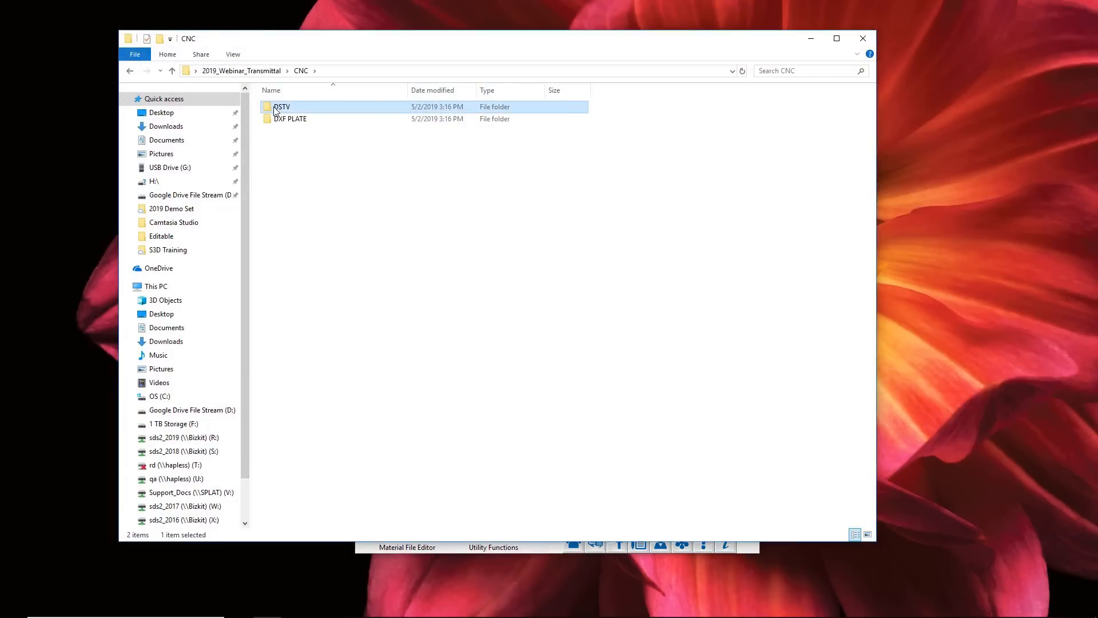
double_click(275, 109)
scroll(340, 260, down, 7)
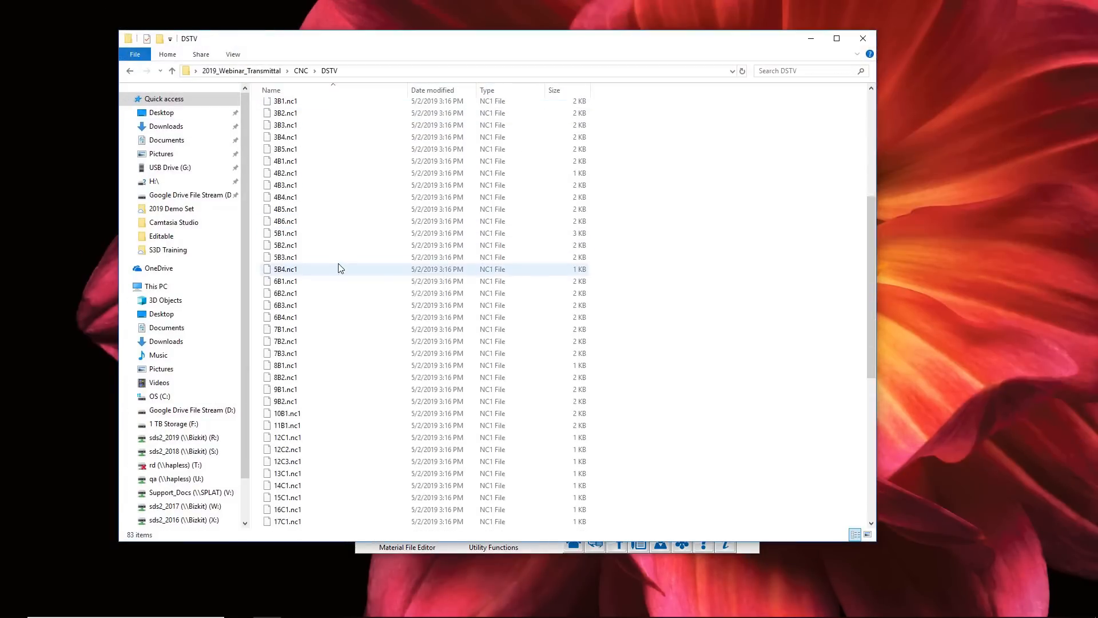
scroll(341, 269, down, 3)
key(alt+Left)
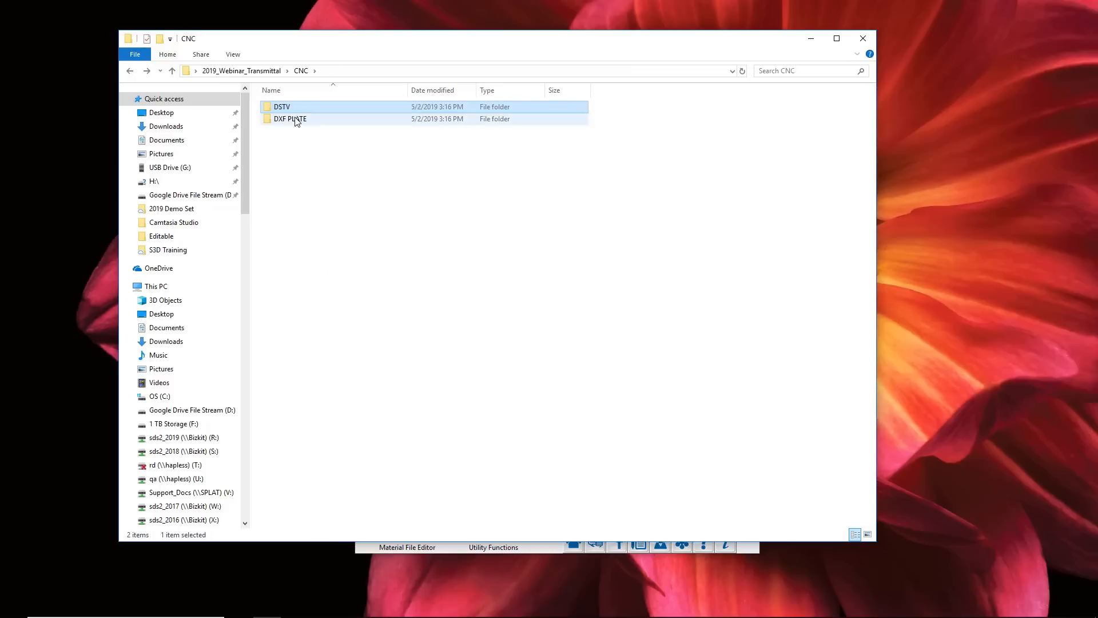
- Look through the DXF files in the CNC folder's DXF PLATE subfolder and return to the transmittal folder
double_click(296, 120)
scroll(359, 366, down, 1)
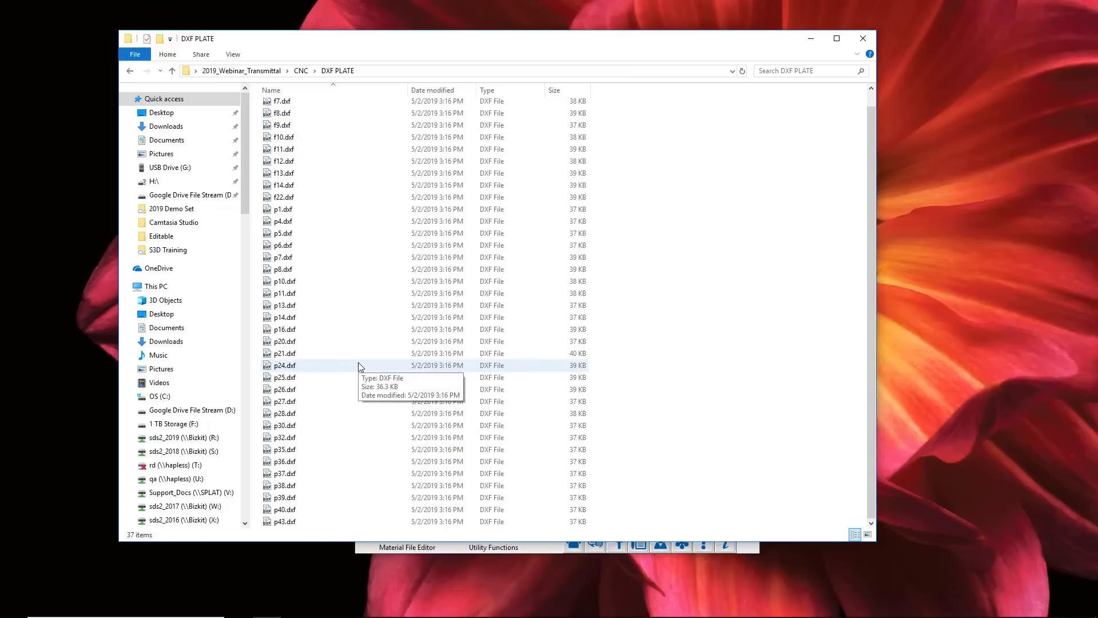
key(alt+Left)
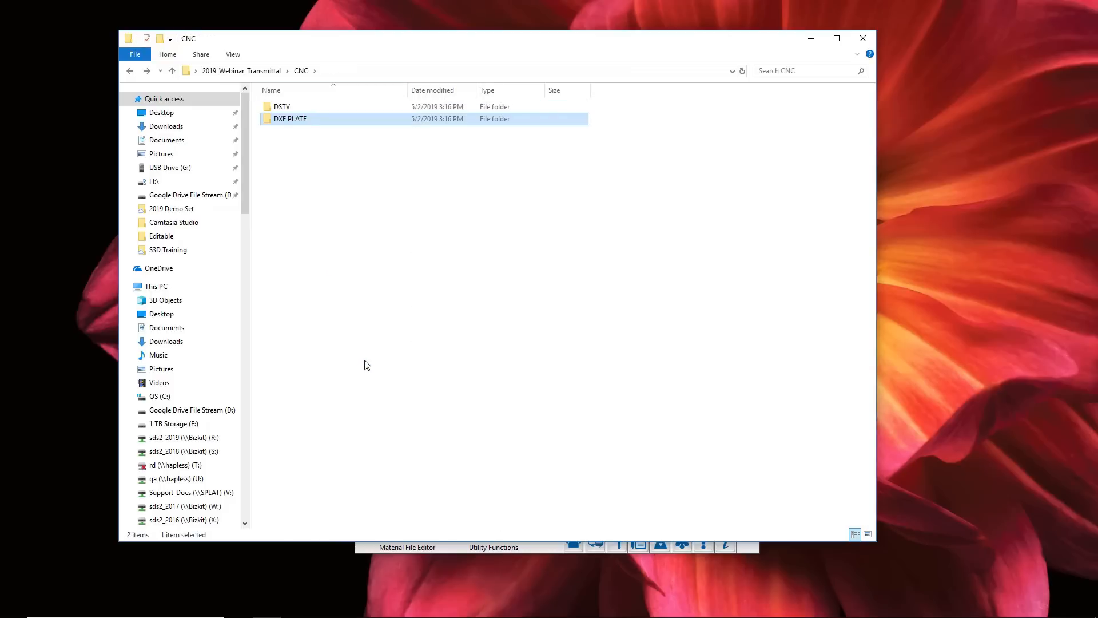
key(alt+Left)
- Open detail sheets 1.pdf through 10.pdf together from the PDF subfolder of Detail Sheets
double_click(300, 119)
double_click(284, 107)
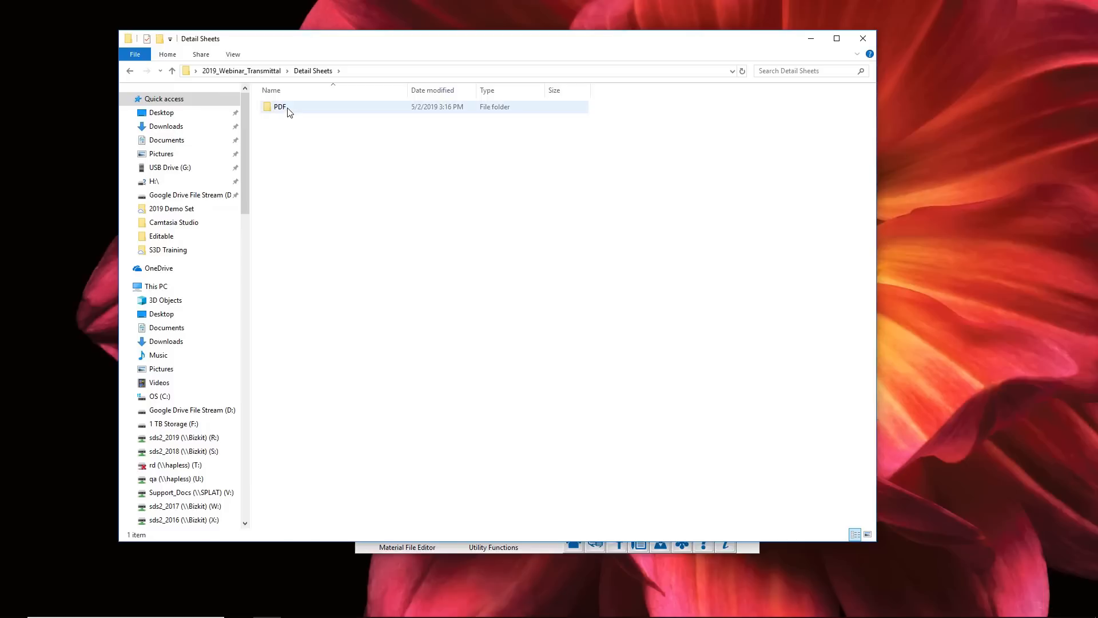
click(281, 108)
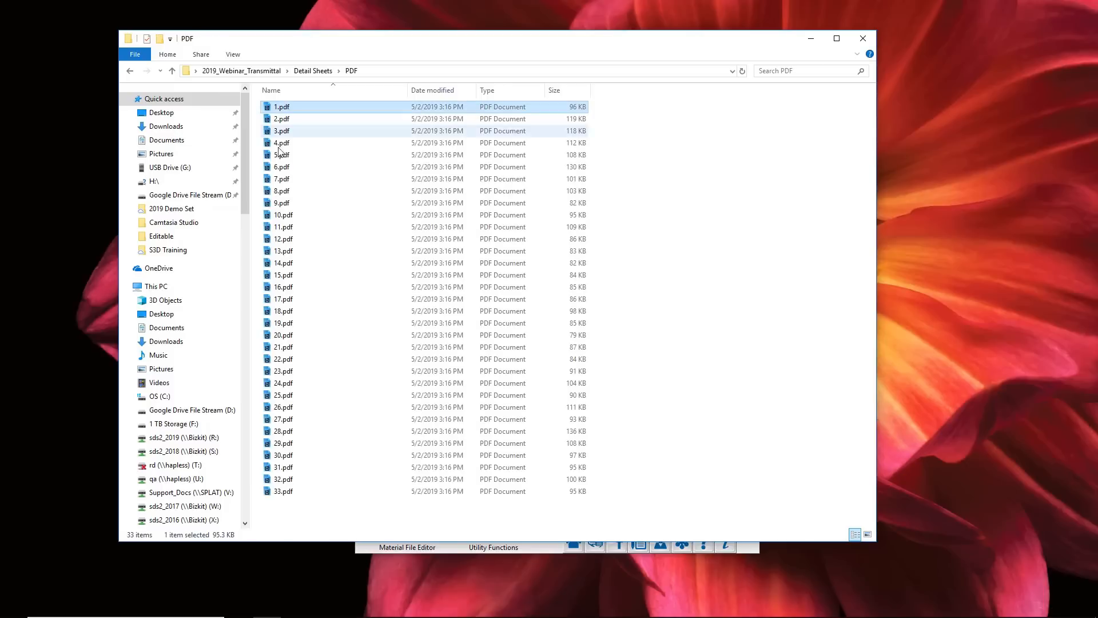
shift+click(279, 215)
right_click(291, 204)
click(309, 212)
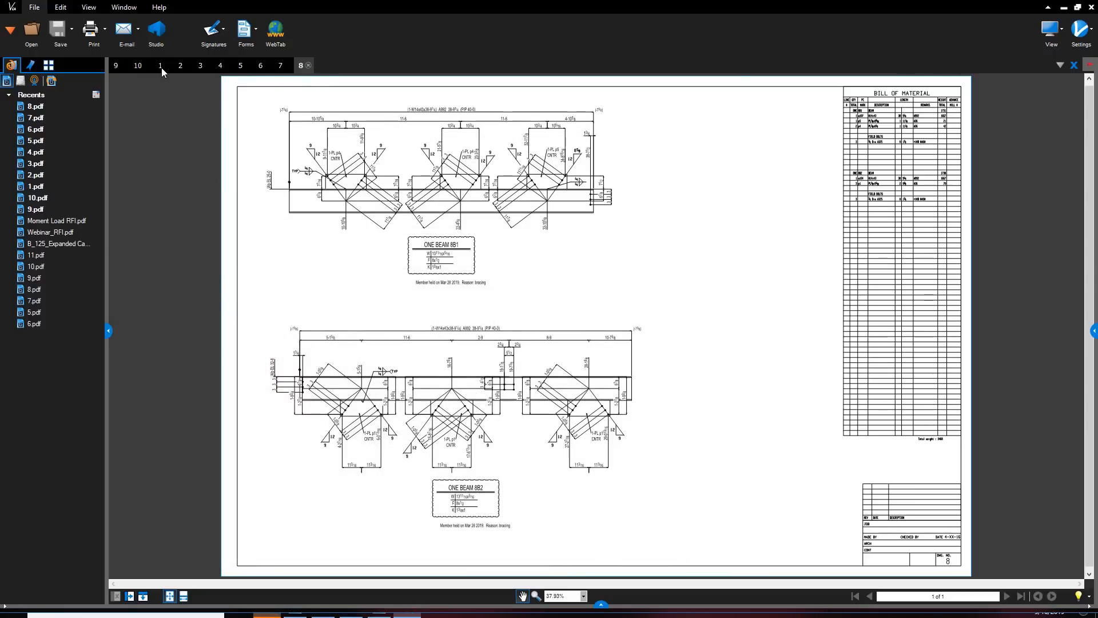
- Review the PDFs of detail sheets 1, 2 and 4, examine sheet 4's bill of material closely, and return to sheet 2
click(161, 66)
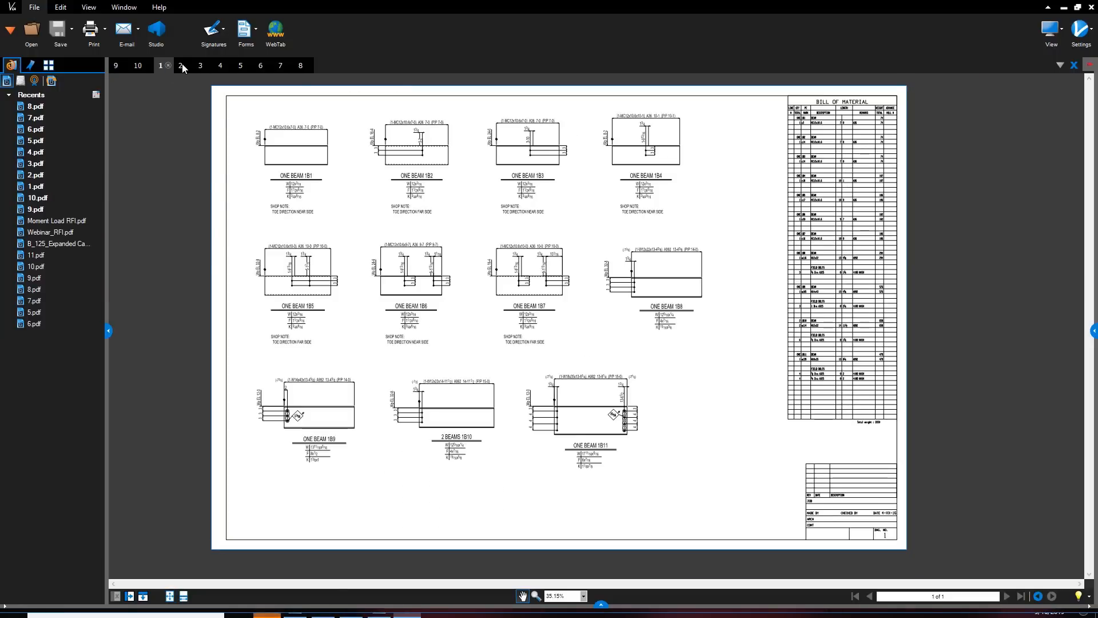
click(181, 66)
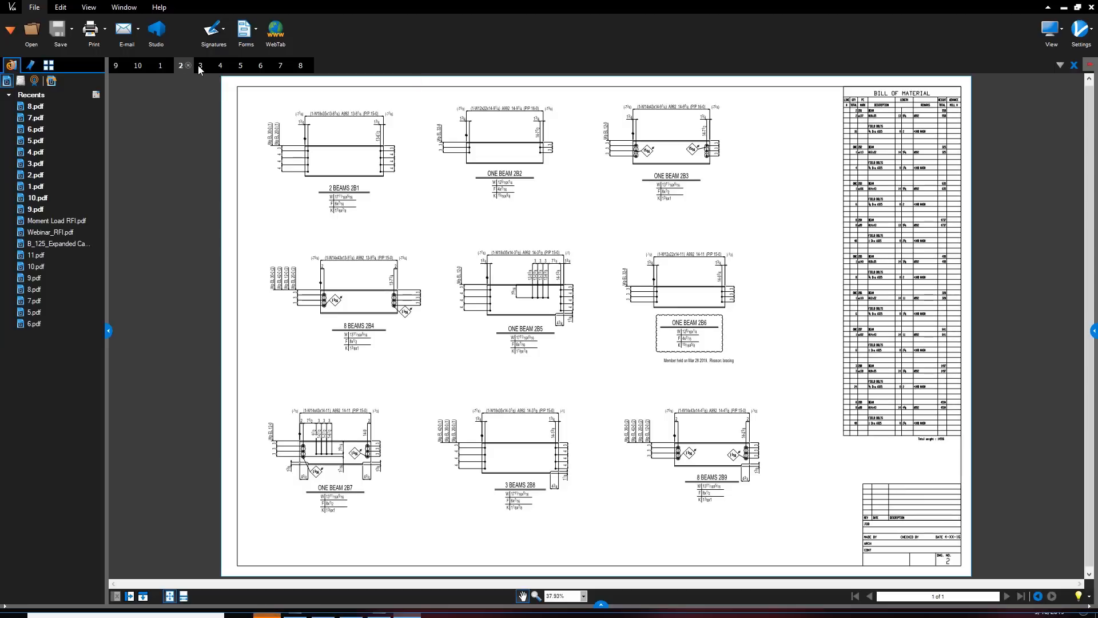
click(222, 66)
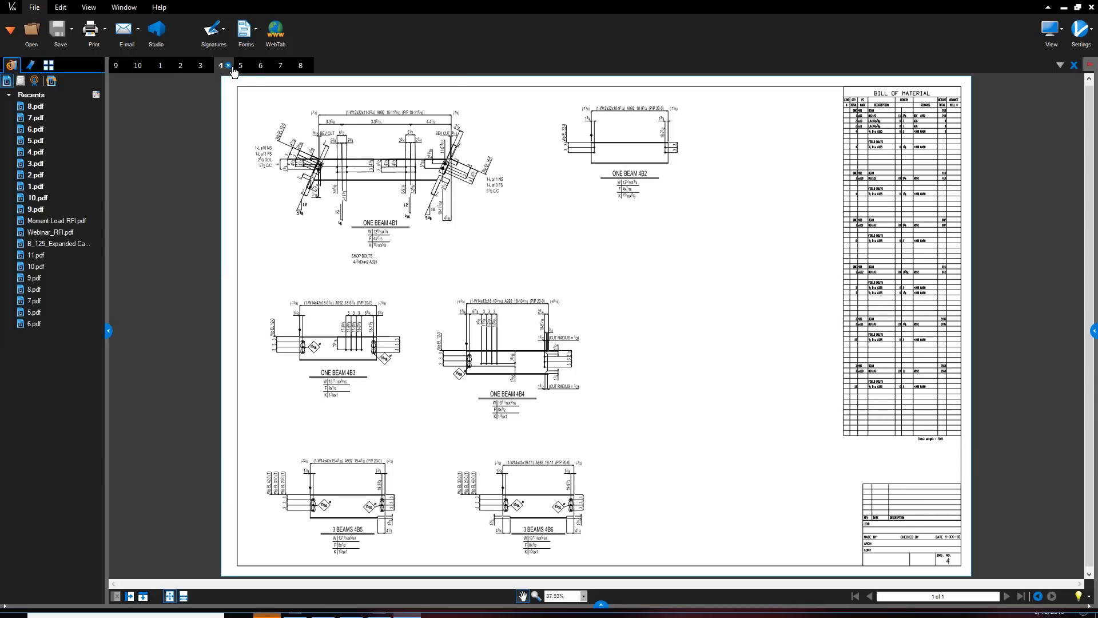
scroll(528, 348, up, 3)
mouse_move(919, 409)
mouse_down()
mouse_move(790, 364)
mouse_move(379, 361)
mouse_move(331, 408)
mouse_up()
mouse_move(517, 282)
mouse_down()
mouse_move(532, 303)
mouse_move(553, 450)
mouse_up()
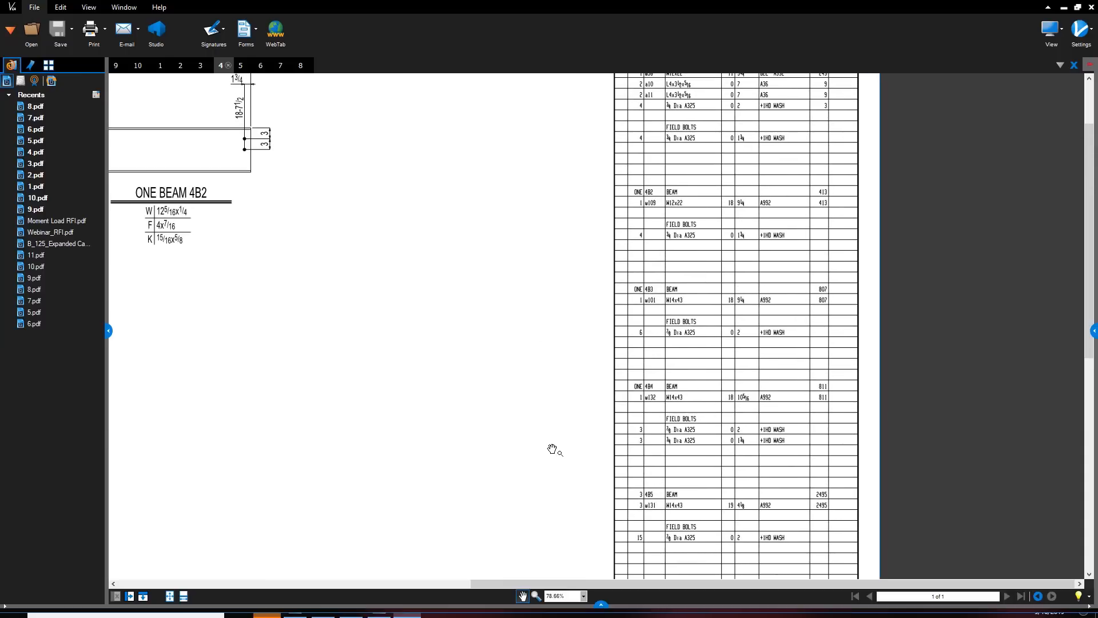
scroll(552, 450, down, 2)
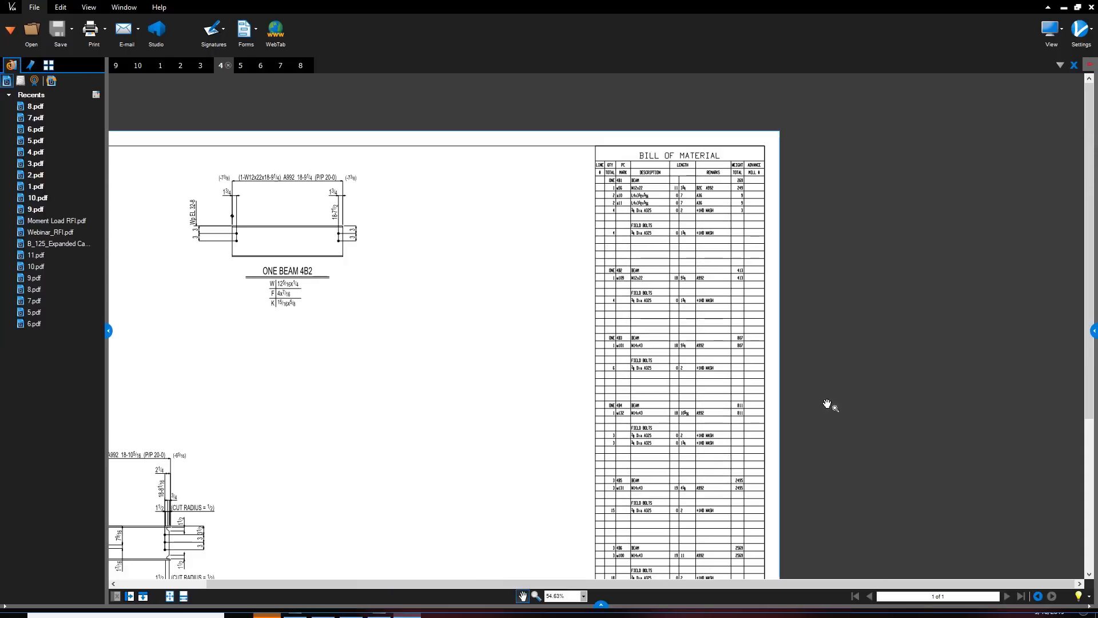
click(180, 65)
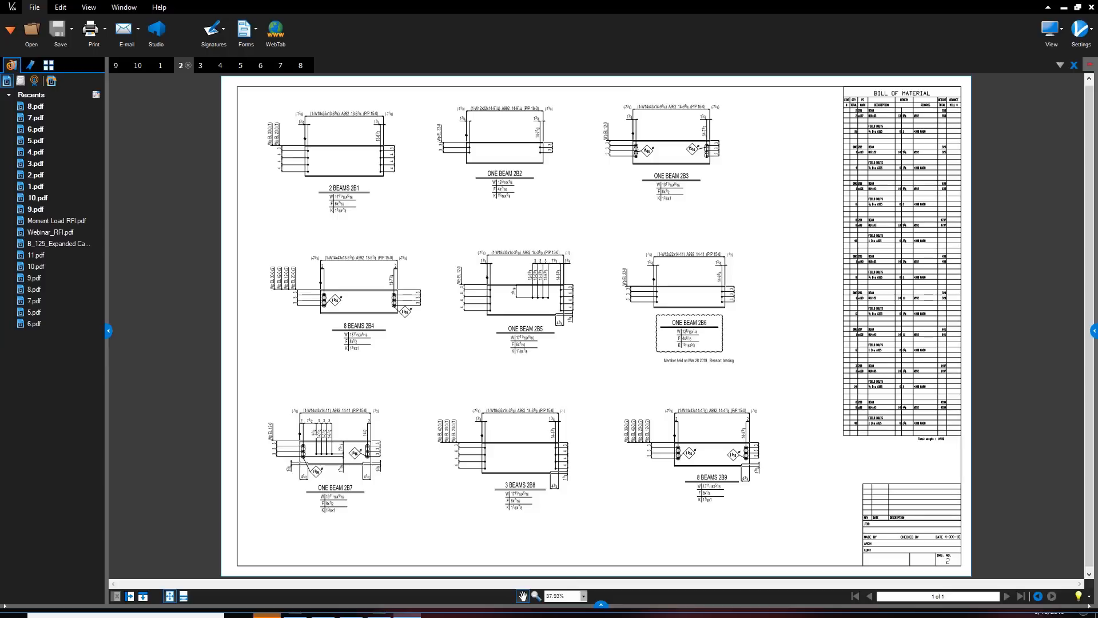